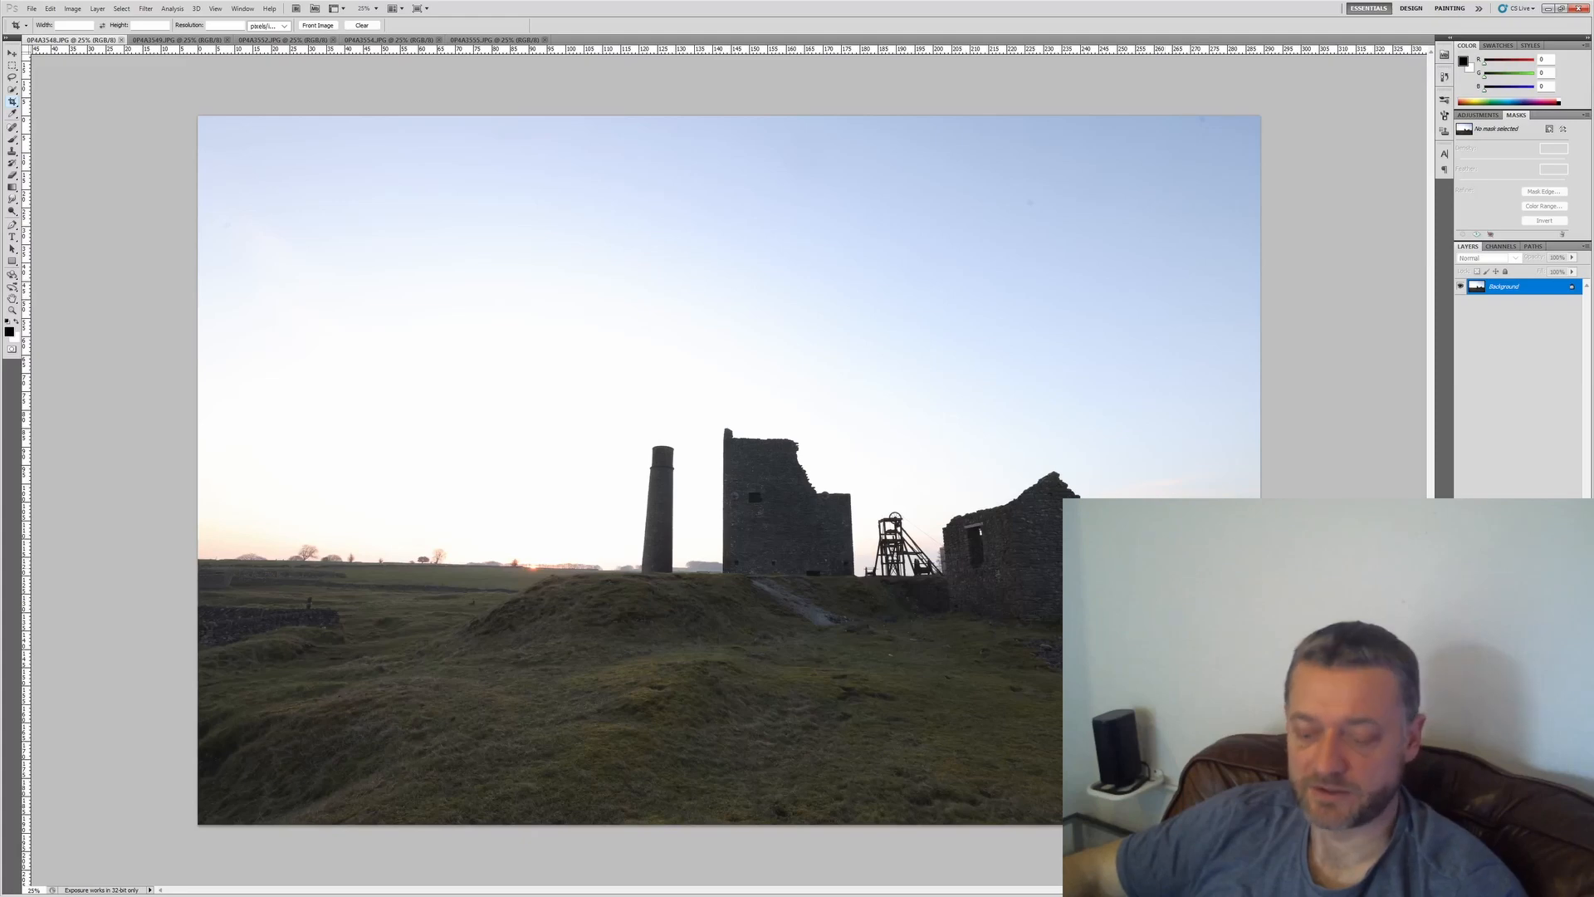
# Step: Paste the copied darker exposure as a new layer over the background and compare it with the original
pyautogui.hotkey('ctrl', 'v')
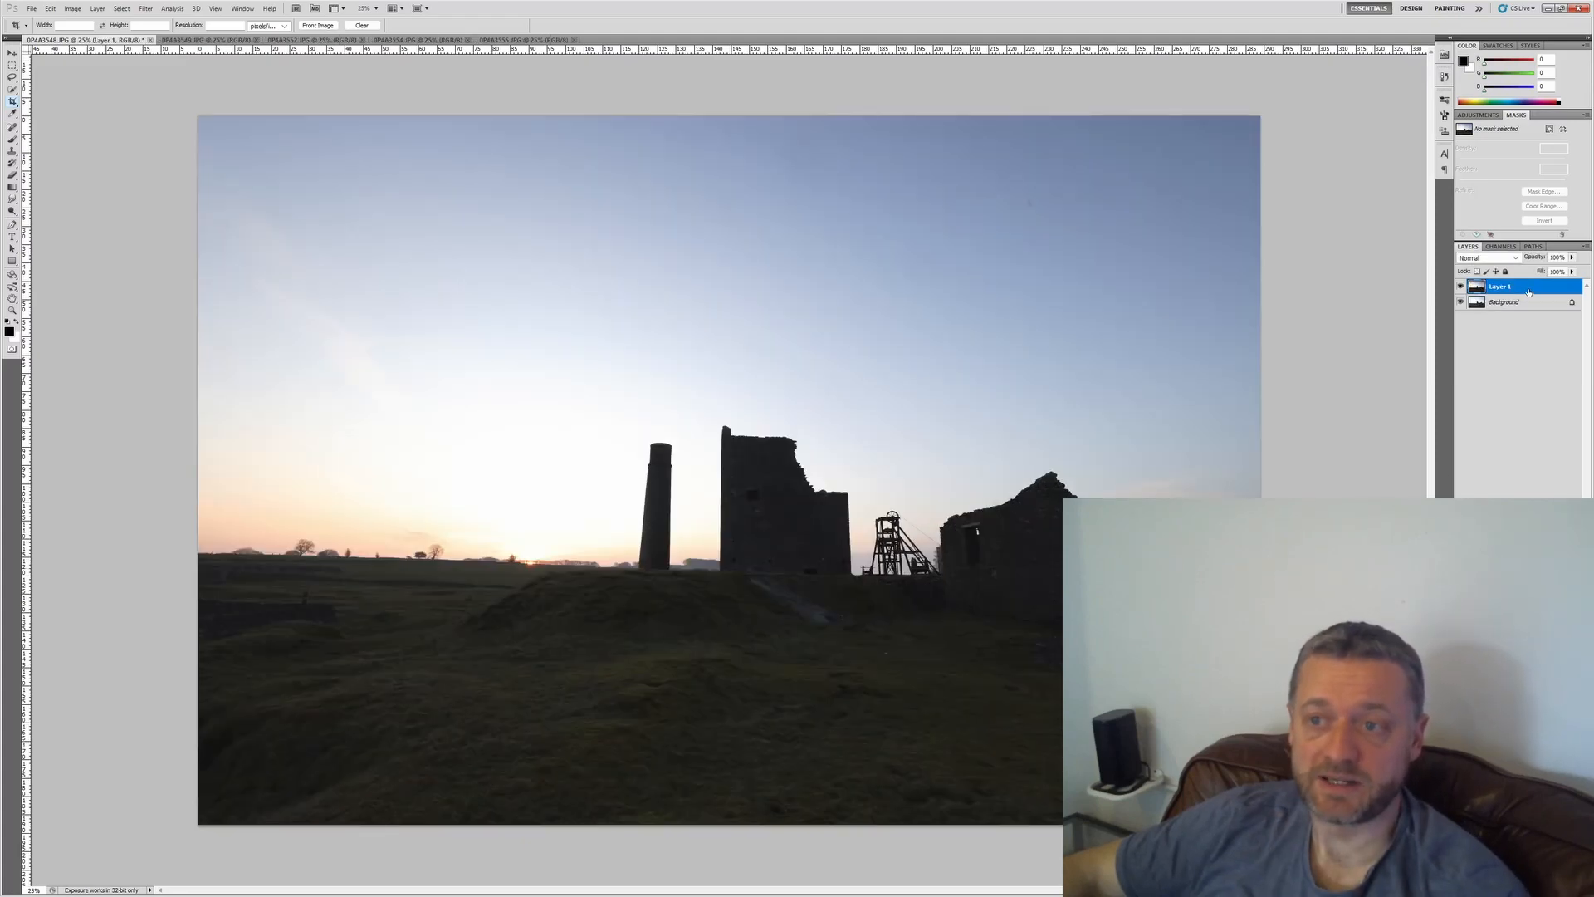
pyautogui.click(1460, 286)
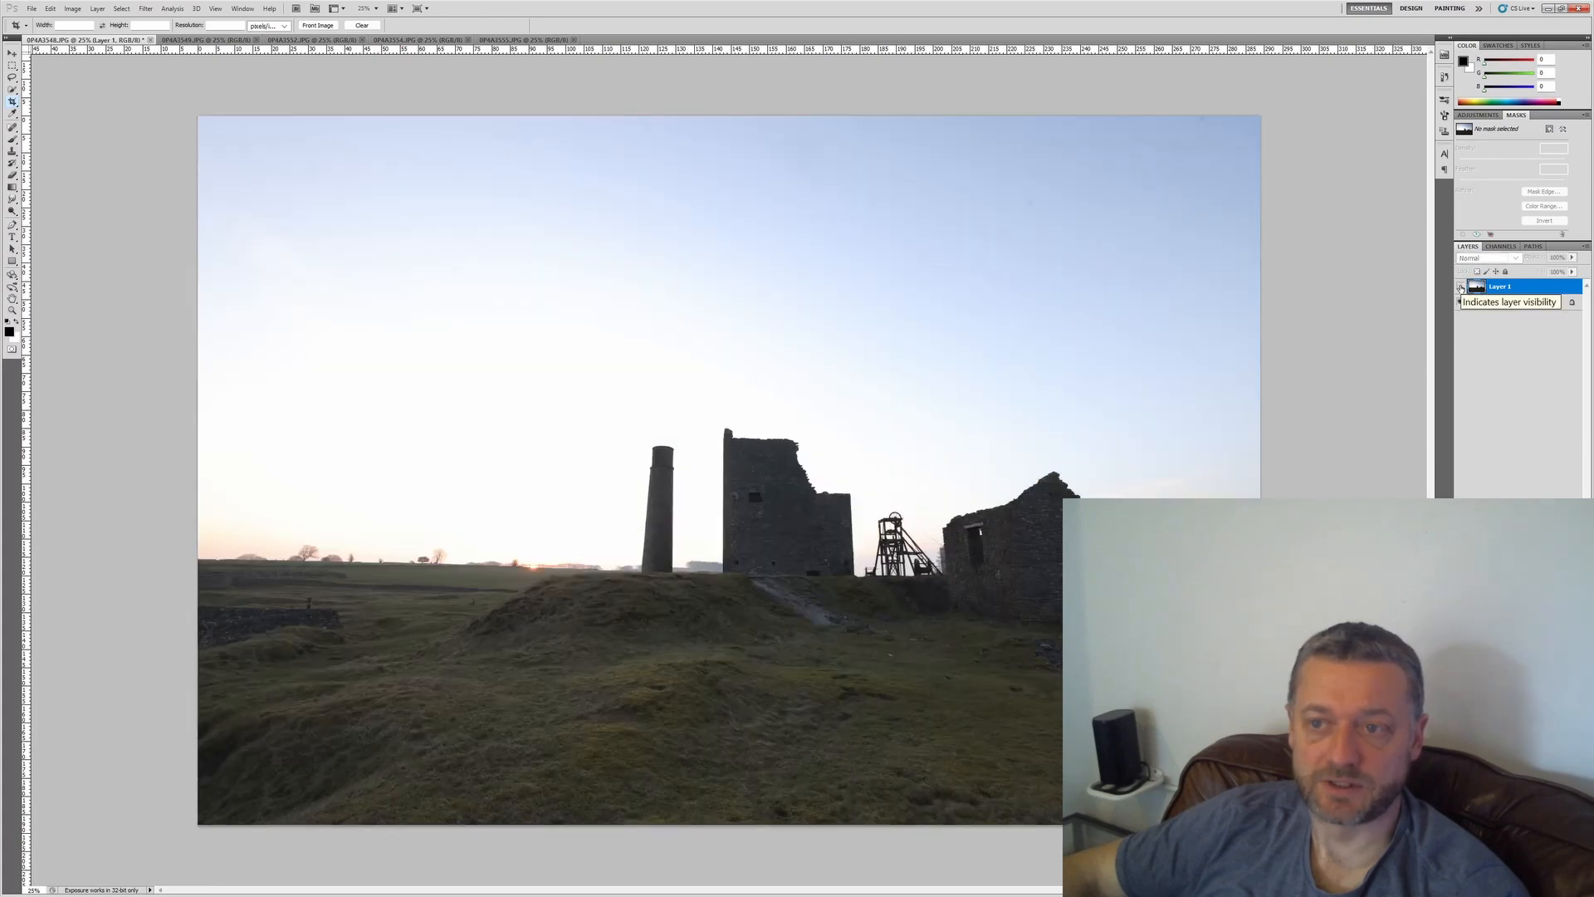
pyautogui.click(1461, 286)
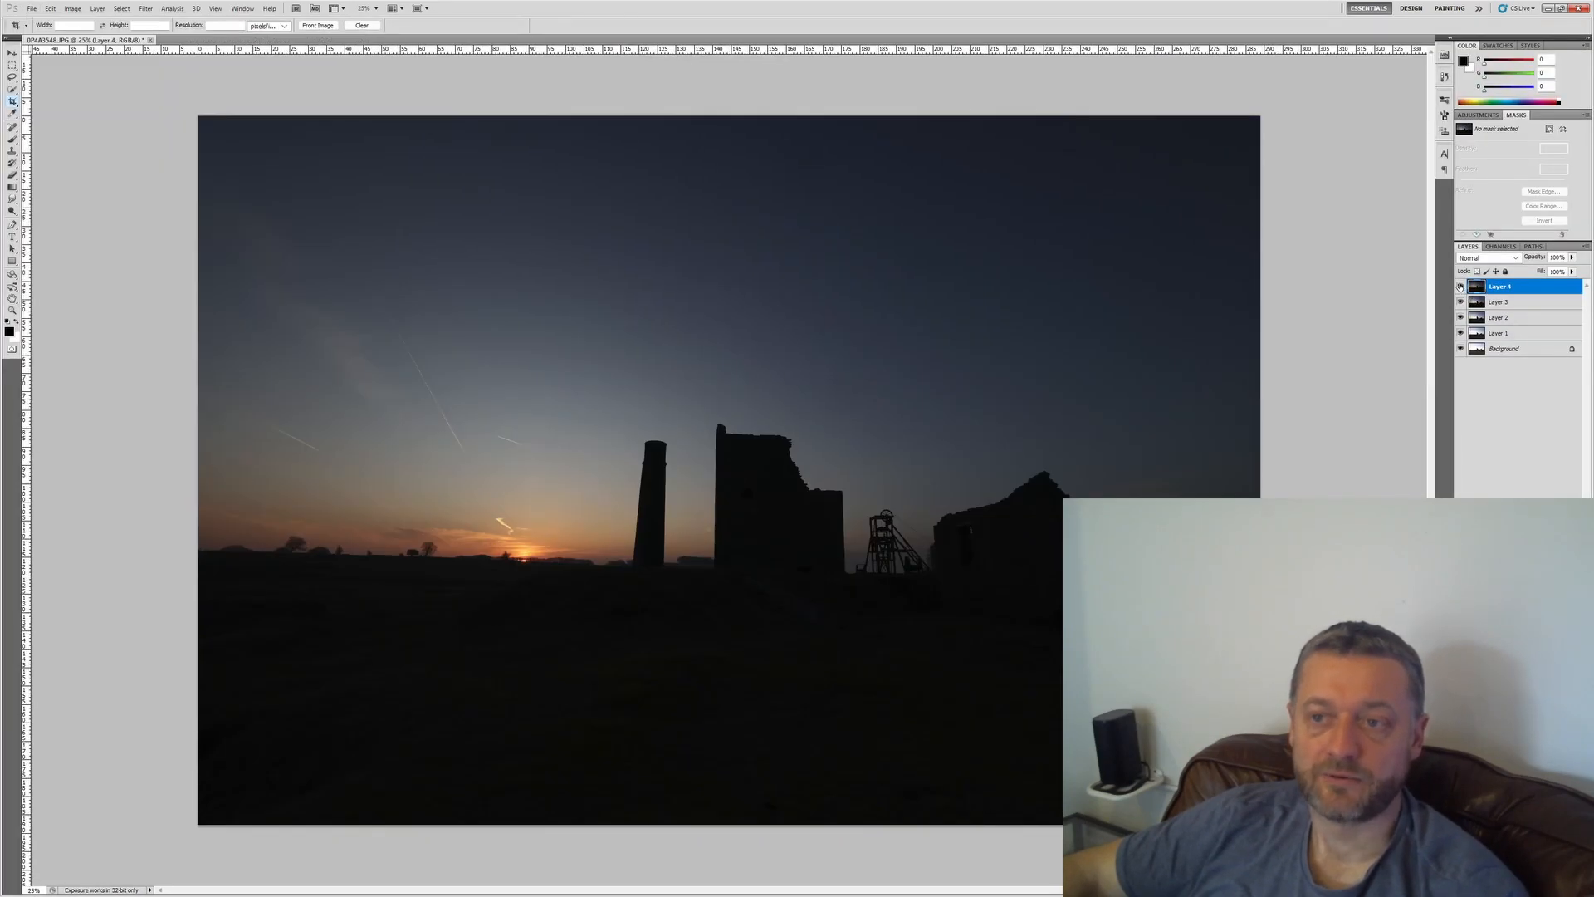
# Step: Hide Layers 4, 3, 2 and 1 so that only the background exposure is shown
pyautogui.click(1461, 286)
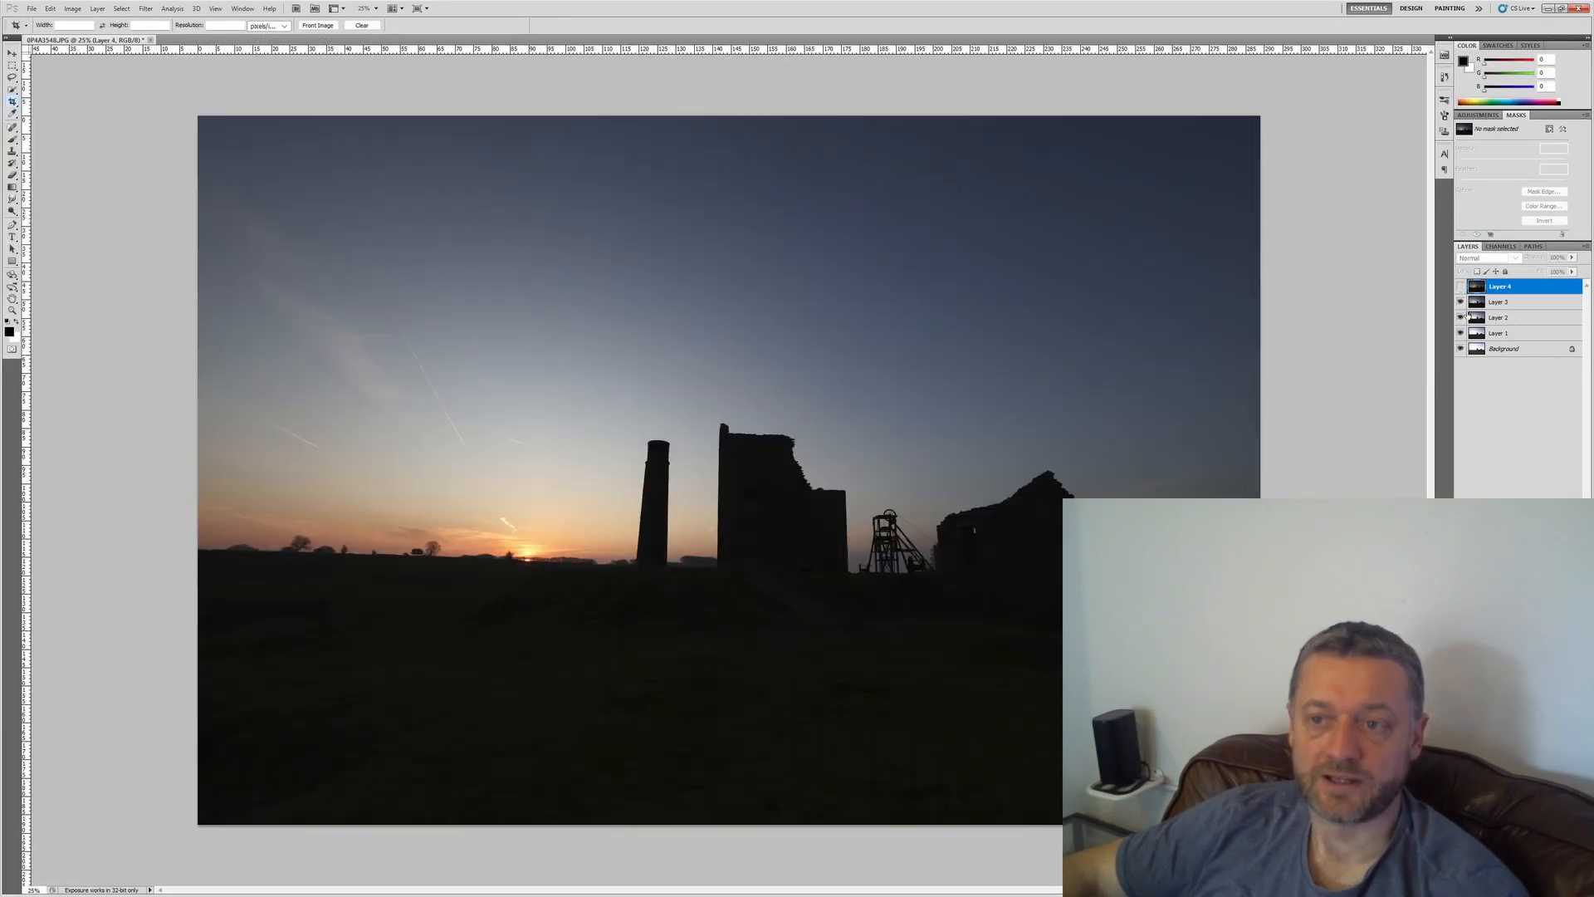
pyautogui.click(1460, 303)
pyautogui.click(1460, 317)
pyautogui.click(1461, 333)
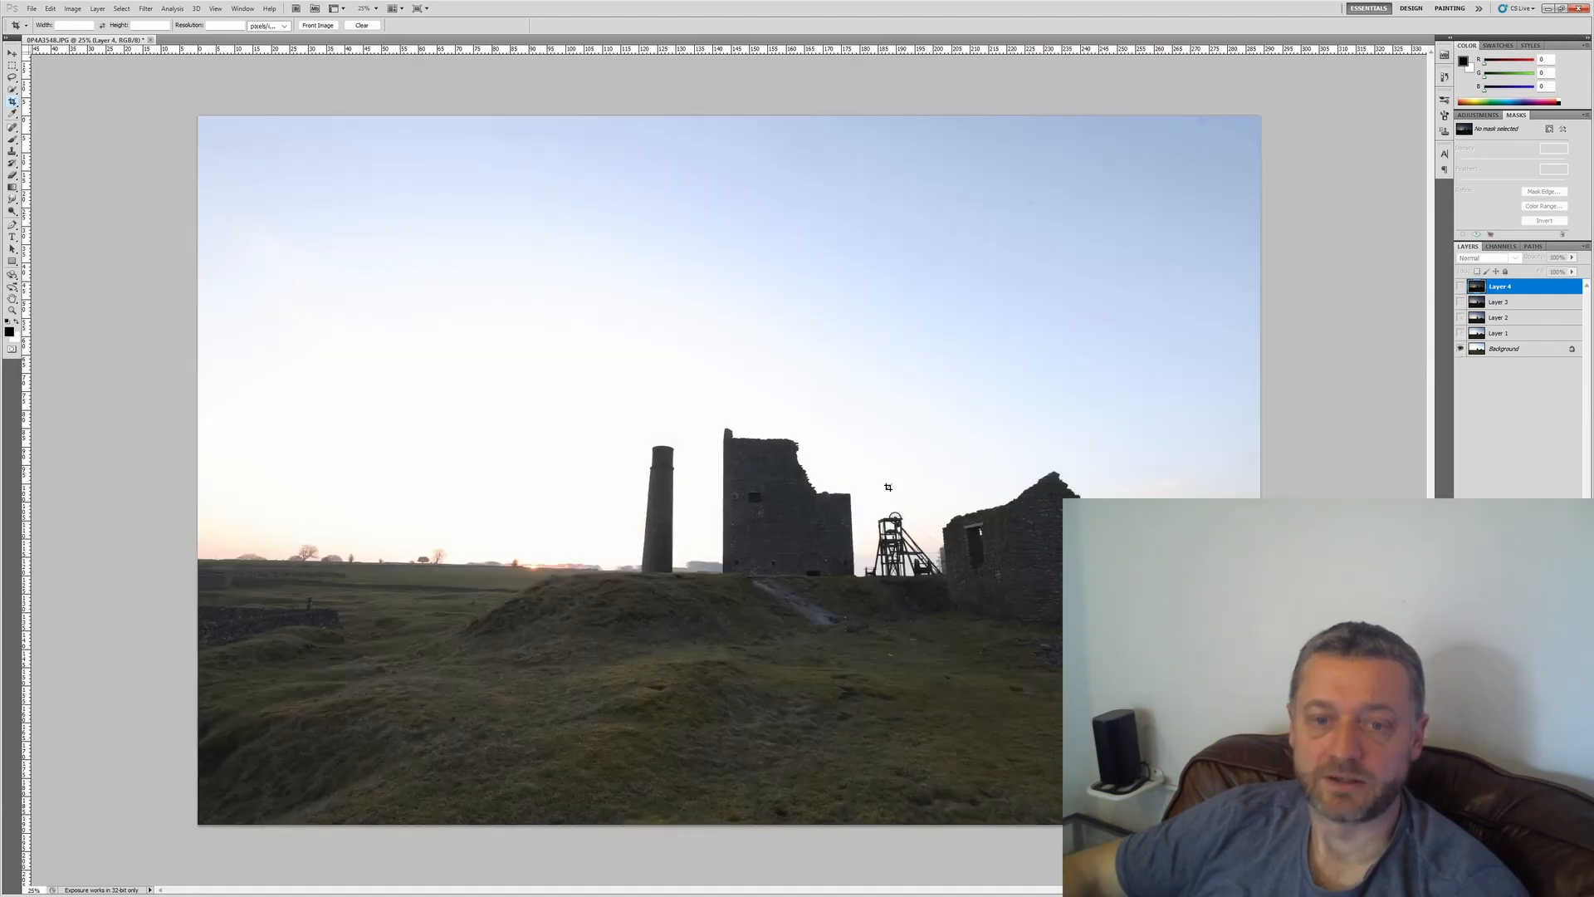
# Step: Show Layer 1 and move it so its chimney lines up with the chimney in the background
pyautogui.scroll(10, 637, 479)
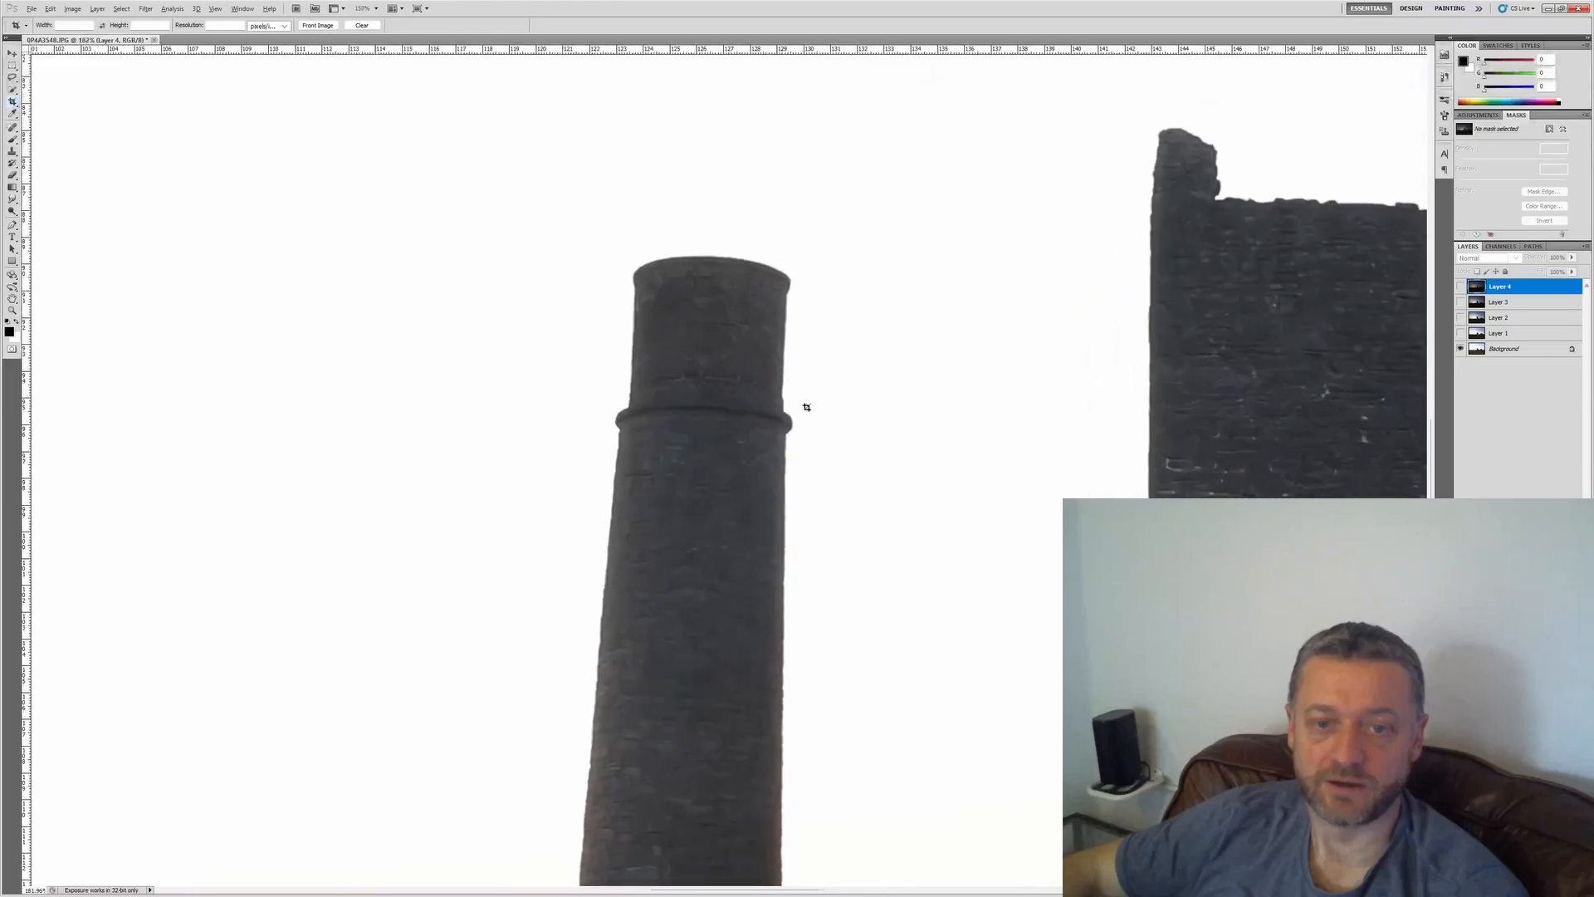
pyautogui.click(1461, 333)
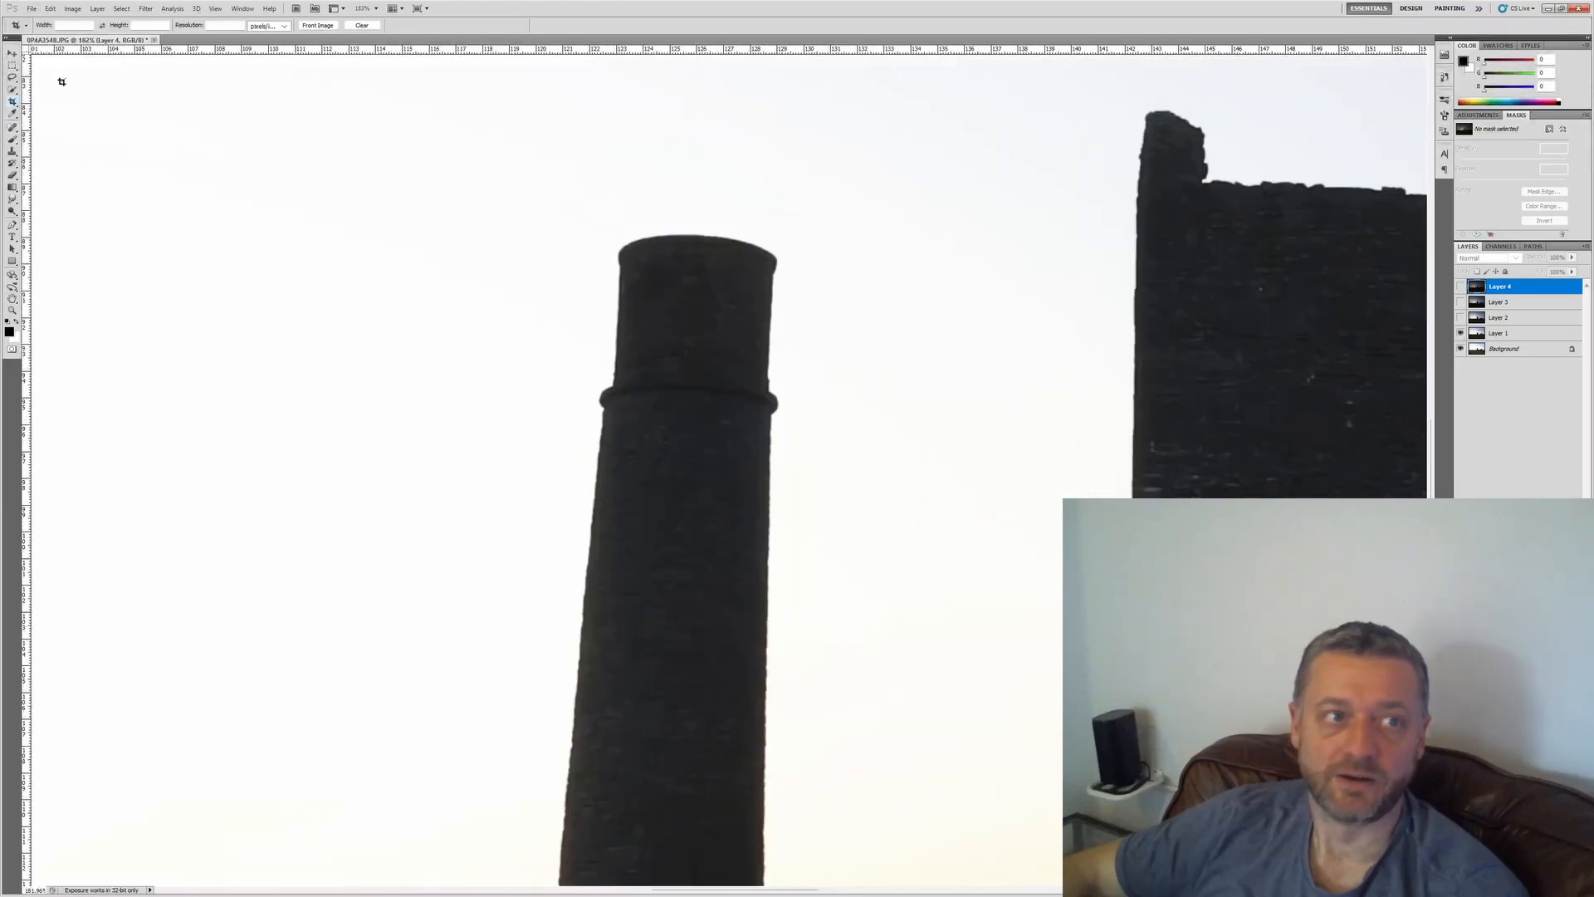
pyautogui.press('v')
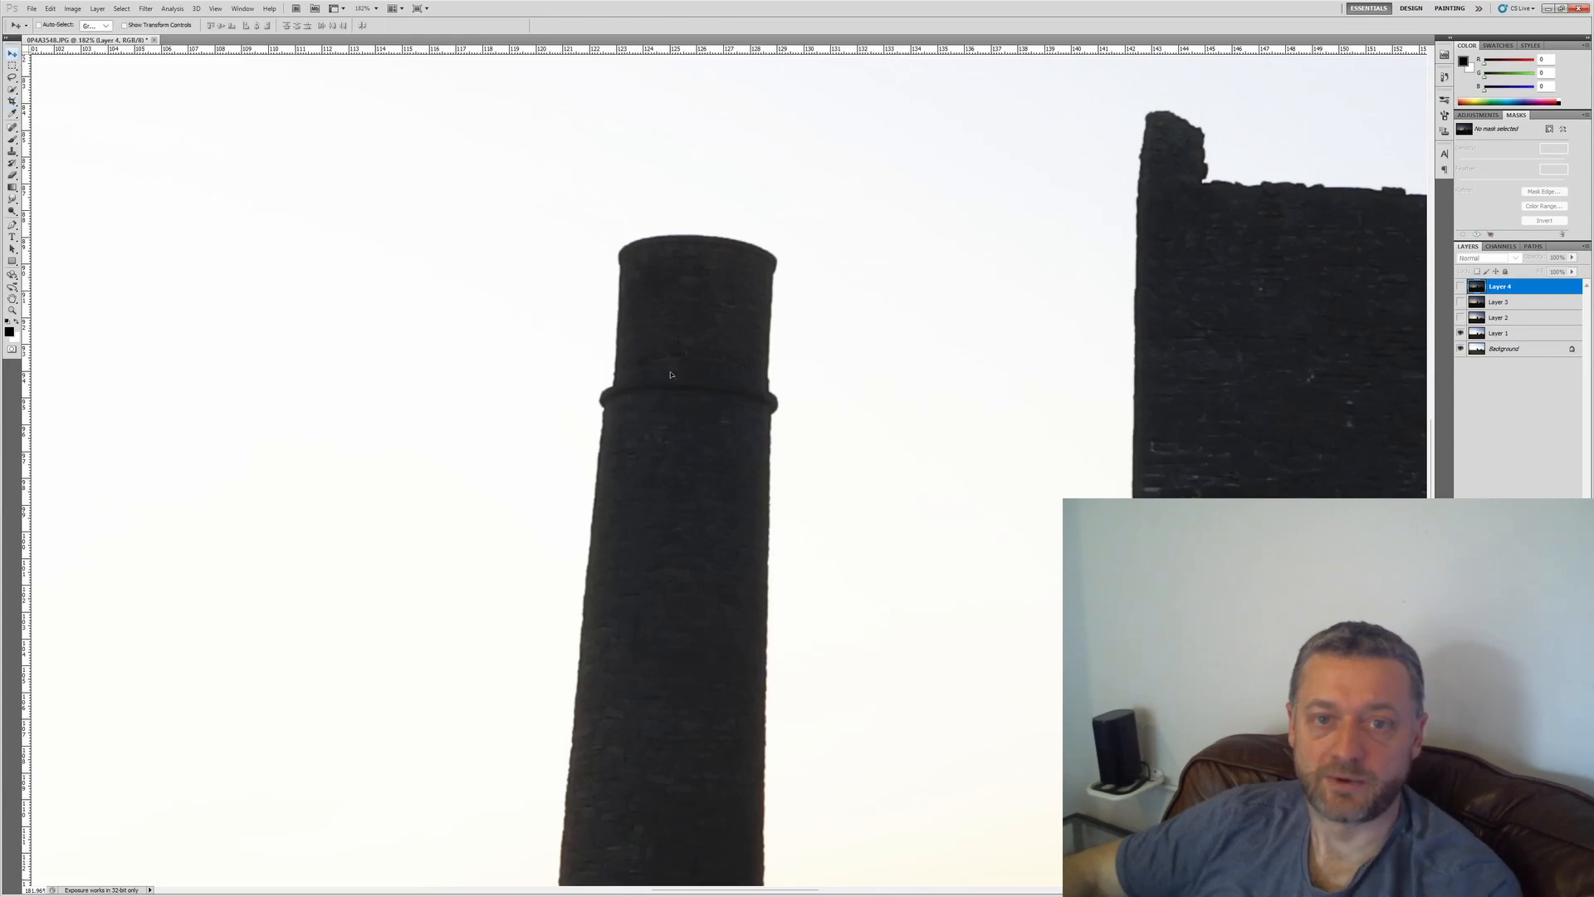
pyautogui.click(1518, 337)
pyautogui.moveTo(825, 302); pyautogui.dragTo(837, 315)
# Step: Fine-tune Layer 1's position by repeatedly comparing the chimney with the layer shown and hidden
pyautogui.click(1460, 333)
pyautogui.click(1460, 333)
pyautogui.click(1460, 333)
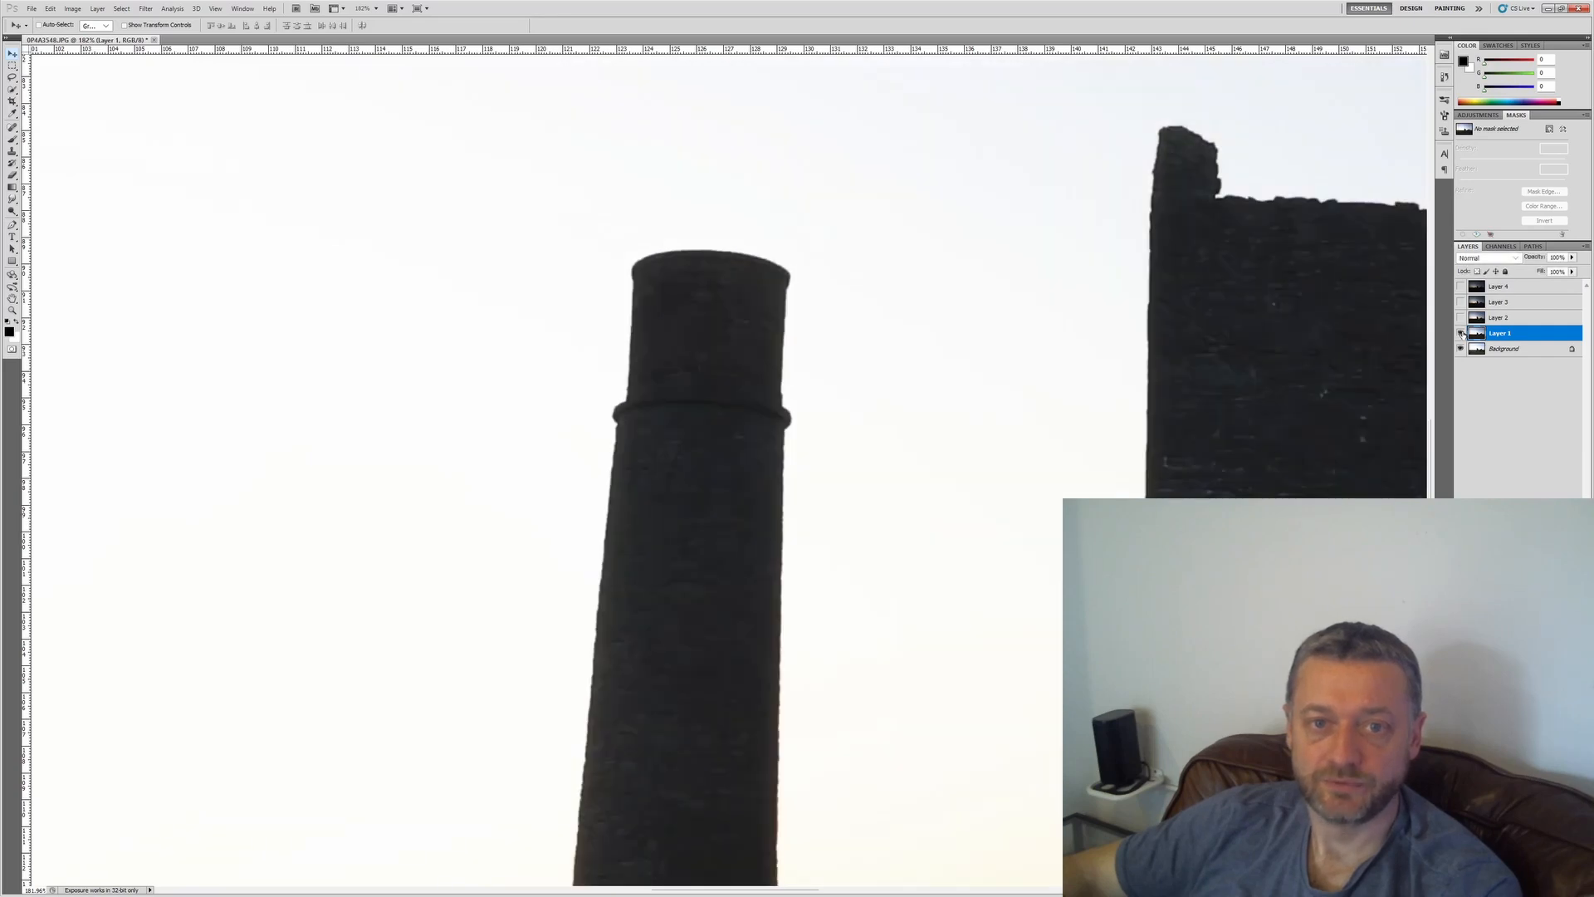
pyautogui.click(1460, 333)
pyautogui.click(1461, 333)
pyautogui.click(1460, 333)
pyautogui.click(1461, 333)
pyautogui.click(1461, 333)
pyautogui.click(1460, 333)
pyautogui.click(1460, 333)
pyautogui.click(1461, 333)
pyautogui.click(1461, 333)
pyautogui.click(1461, 333)
pyautogui.click(1460, 333)
pyautogui.click(1460, 333)
pyautogui.click(1460, 333)
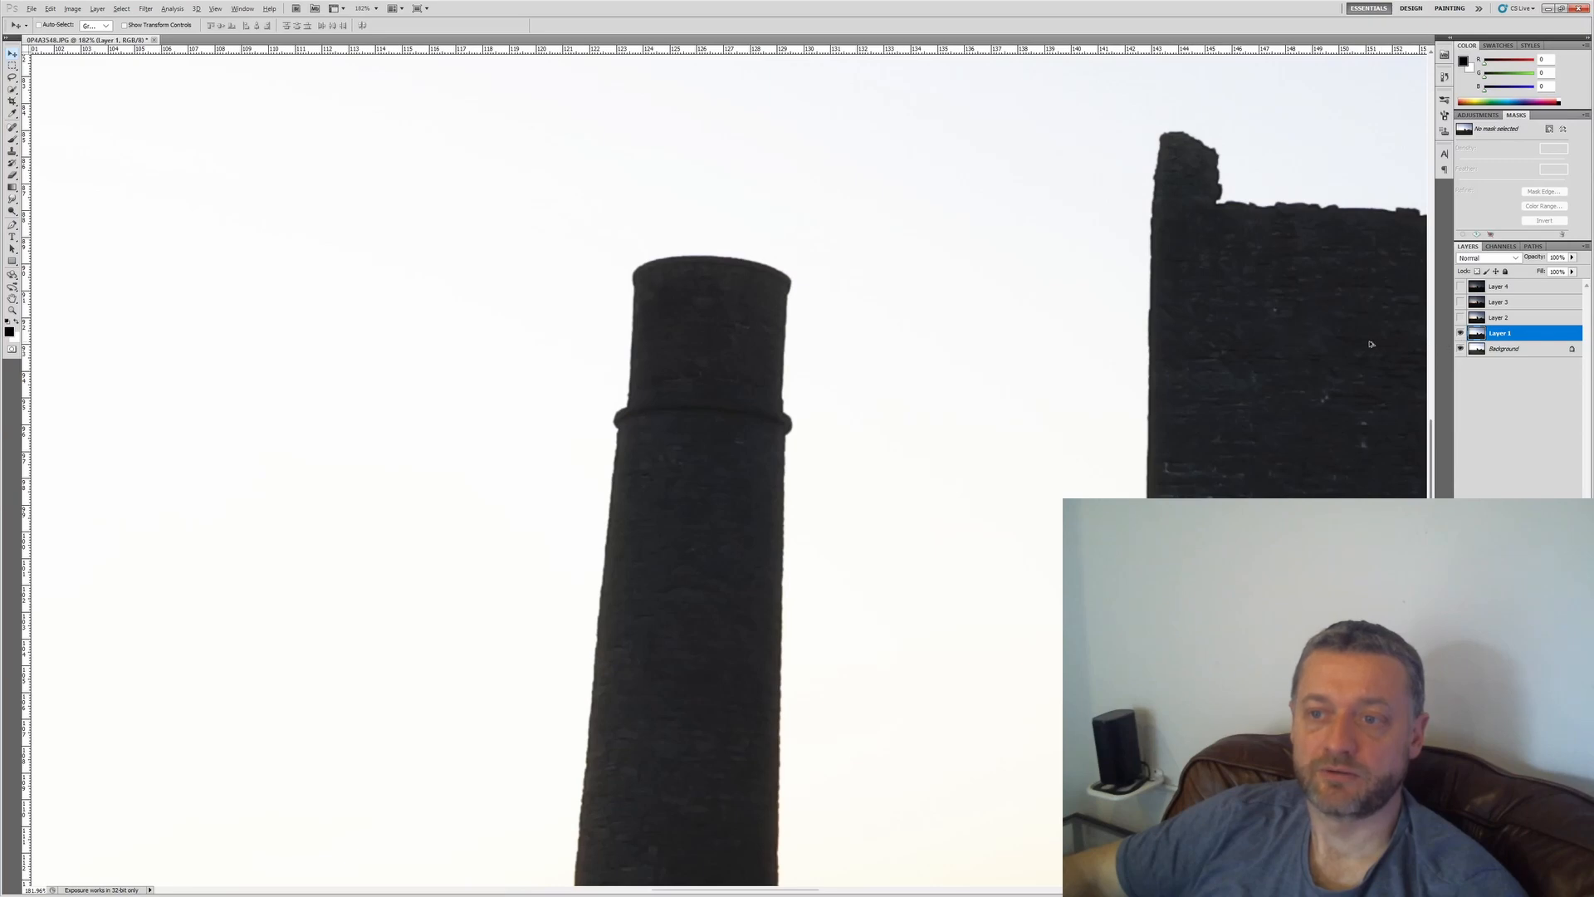
# Step: Free-transform Layer 1 to match the background exposure, check its alignment and hide the layer
pyautogui.scroll(-8, 1370, 344)
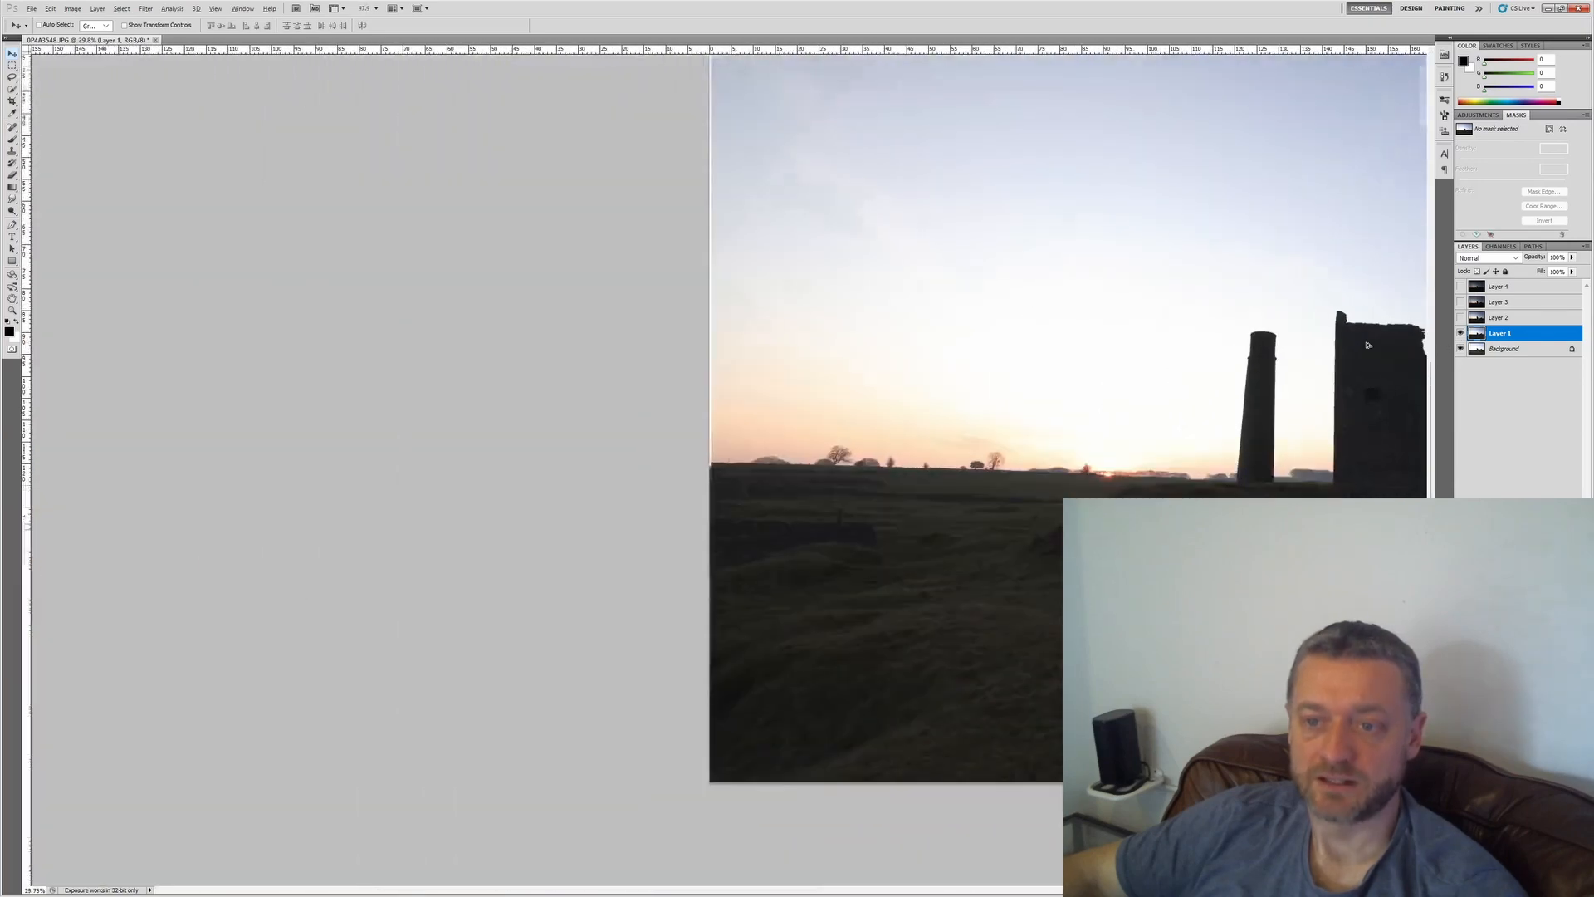
pyautogui.scroll(-2, 1363, 345)
pyautogui.hotkey('ctrl', 't')
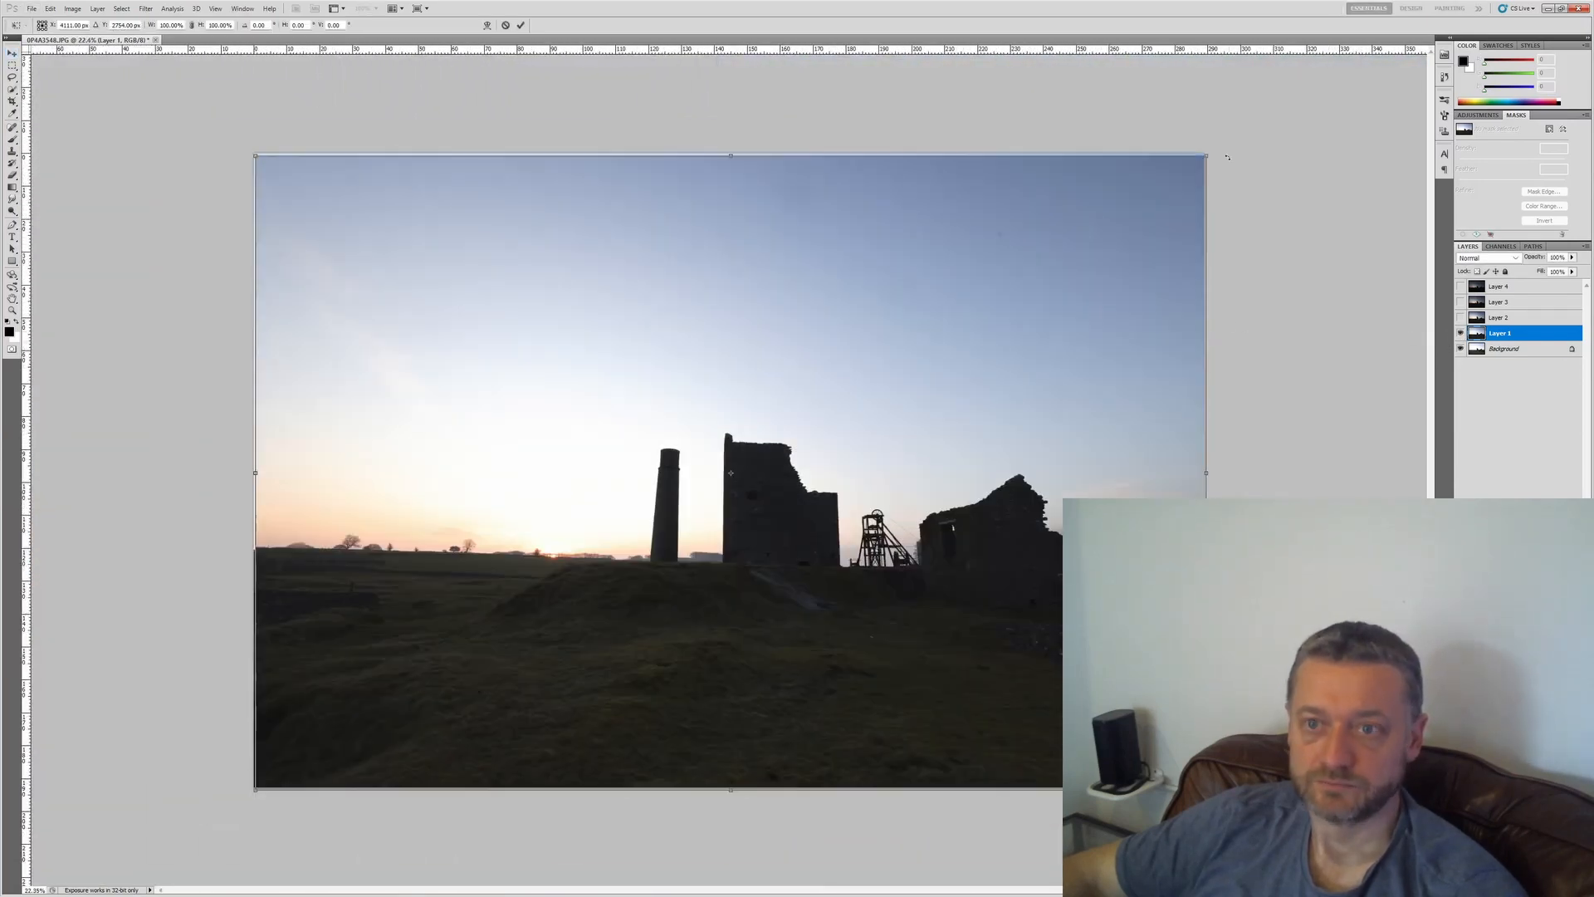
pyautogui.press('Return')
pyautogui.scroll(8, 1304, 354)
pyautogui.click(1460, 333)
# Step: Align Layer 2 with the background exposure, comparing the two, and hide Layer 2
pyautogui.click(1460, 317)
pyautogui.click(1500, 317)
pyautogui.scroll(-4, 1304, 353)
pyautogui.scroll(-4, 1304, 354)
pyautogui.click(1460, 333)
pyautogui.click(1461, 317)
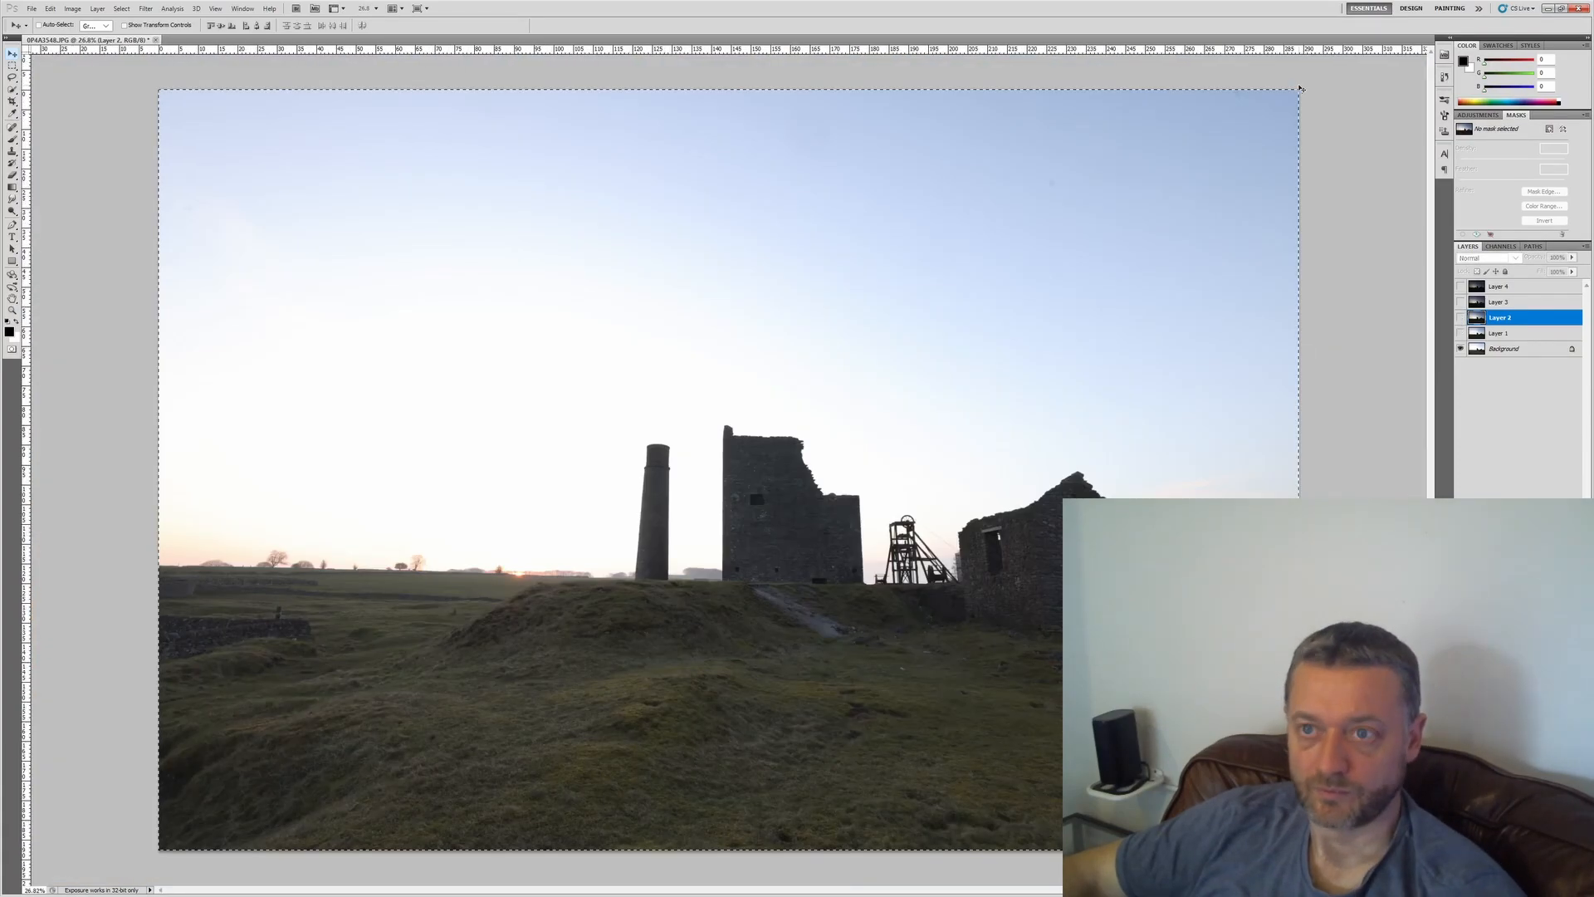
pyautogui.click(1461, 317)
pyautogui.scroll(8, 656, 444)
pyautogui.click(1461, 317)
# Step: Show and select Layer 3, align it with the background exposure and hide it
pyautogui.click(1460, 302)
pyautogui.click(1460, 332)
pyautogui.scroll(-4, 1303, 354)
pyautogui.scroll(8, 656, 444)
pyautogui.click(1487, 302)
pyautogui.click(1460, 302)
pyautogui.scroll(-4, 1303, 354)
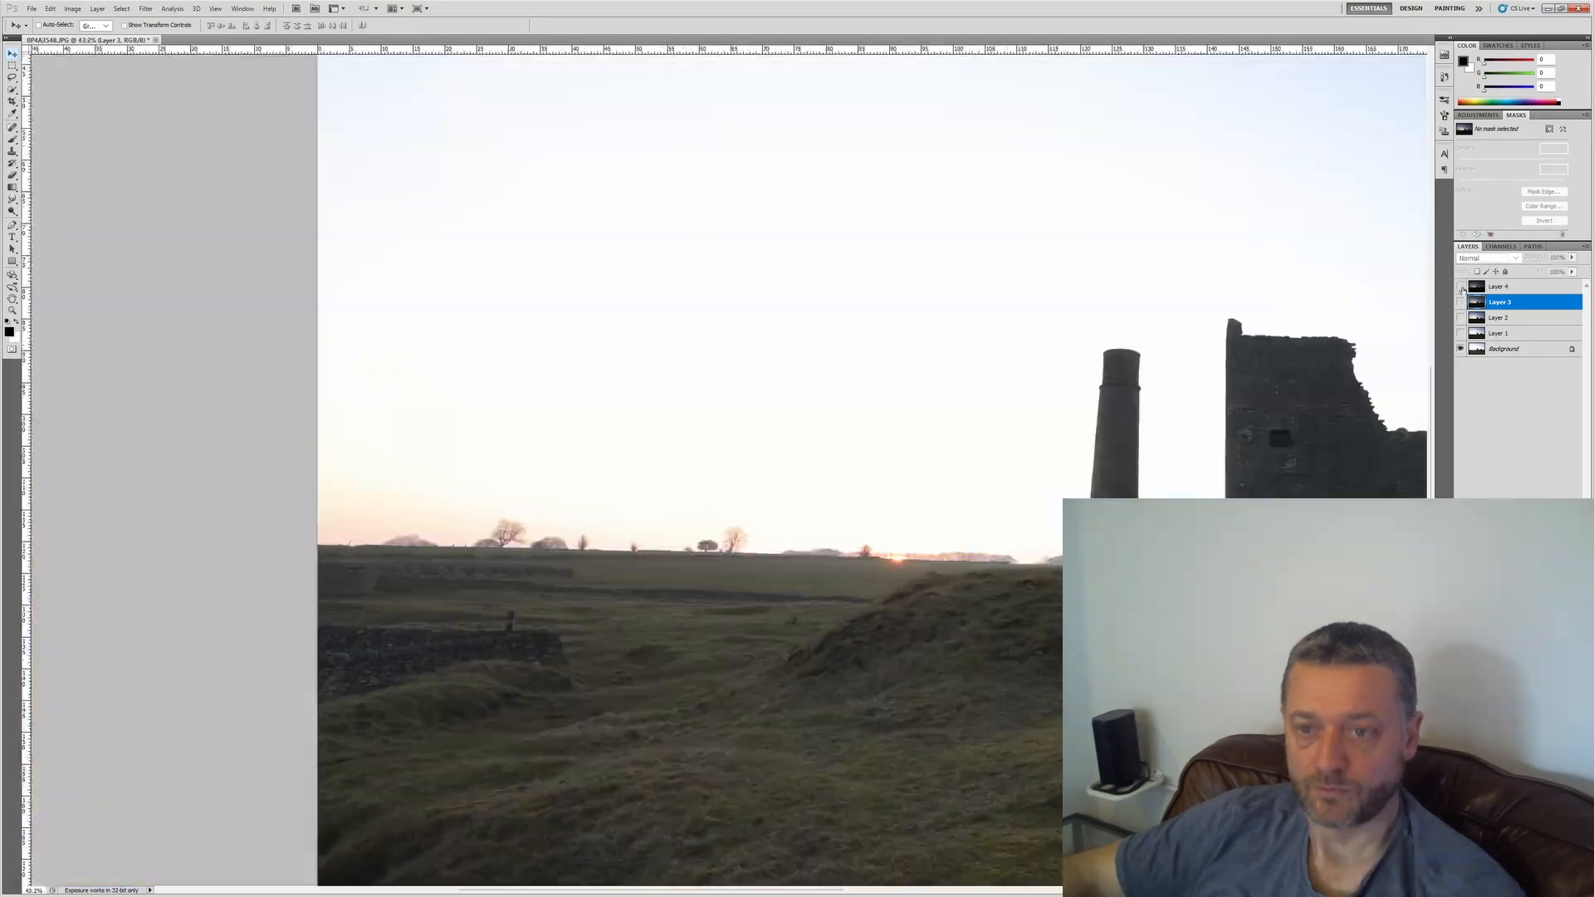
# Step: Free-transform Layer 4 to match the background, check it against the other layers and leave only the background visible
pyautogui.click(1460, 287)
pyautogui.click(1500, 286)
pyautogui.hotkey('ctrl', 't')
pyautogui.press('Return')
pyautogui.scroll(8, 656, 445)
pyautogui.click(1461, 303)
pyautogui.click(1461, 303)
pyautogui.click(1461, 317)
pyautogui.click(1461, 333)
pyautogui.click(1500, 302)
pyautogui.scroll(-4, 1160, 381)
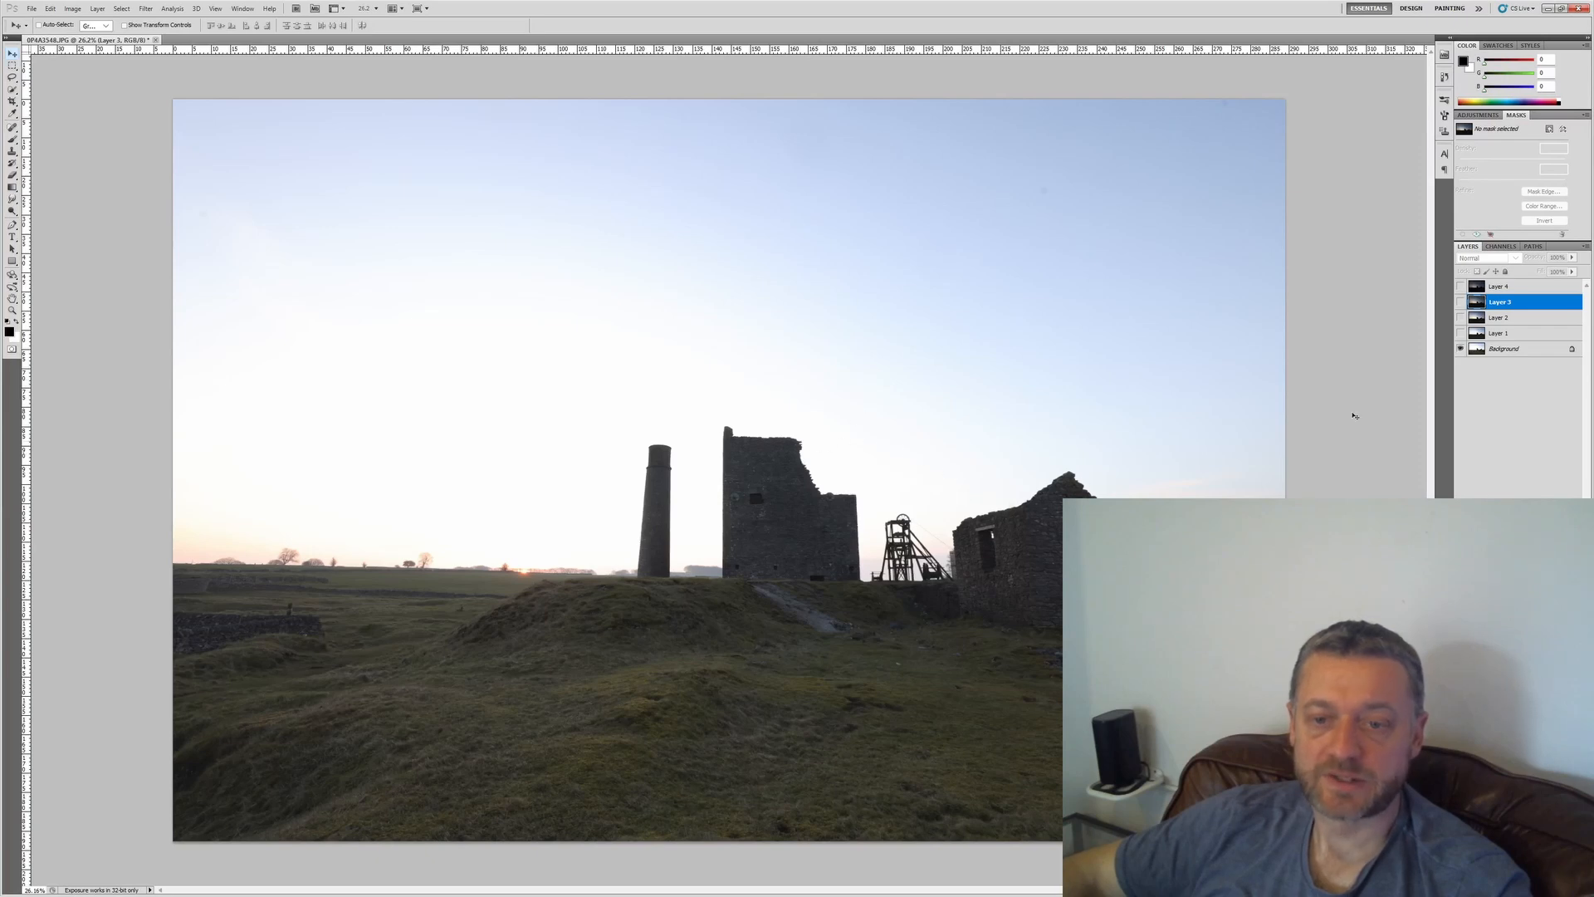
# Step: Compare Layer 1 with the background exposure by switching its visibility on and off
pyautogui.click(1489, 332)
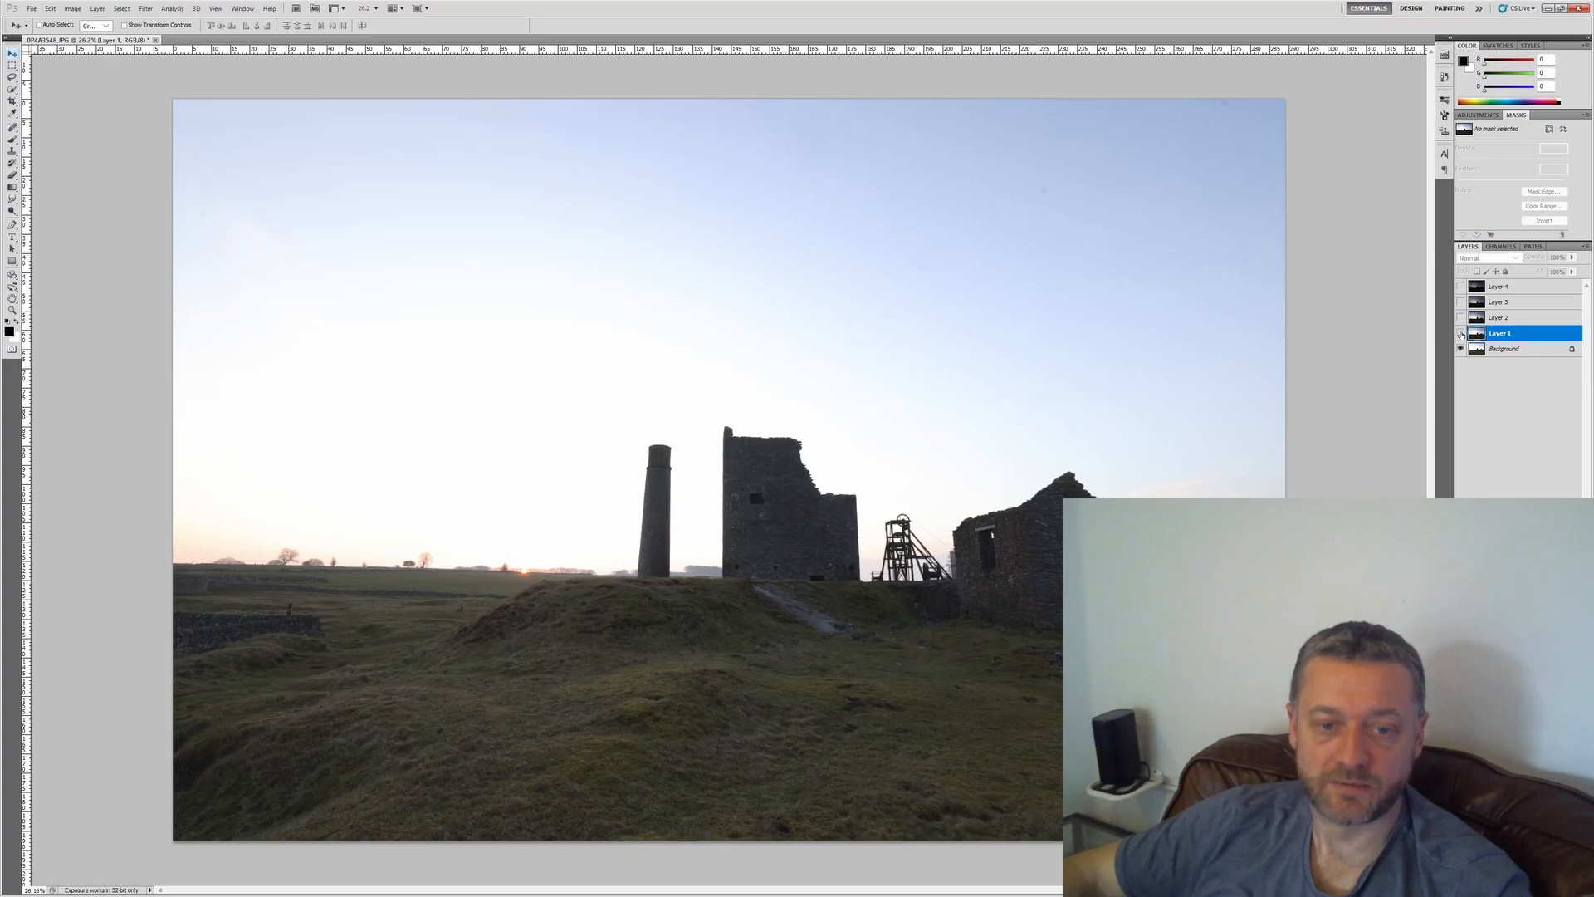
pyautogui.click(1460, 333)
pyautogui.click(1460, 333)
pyautogui.click(1460, 333)
pyautogui.click(1460, 333)
pyautogui.click(1460, 333)
pyautogui.click(1461, 333)
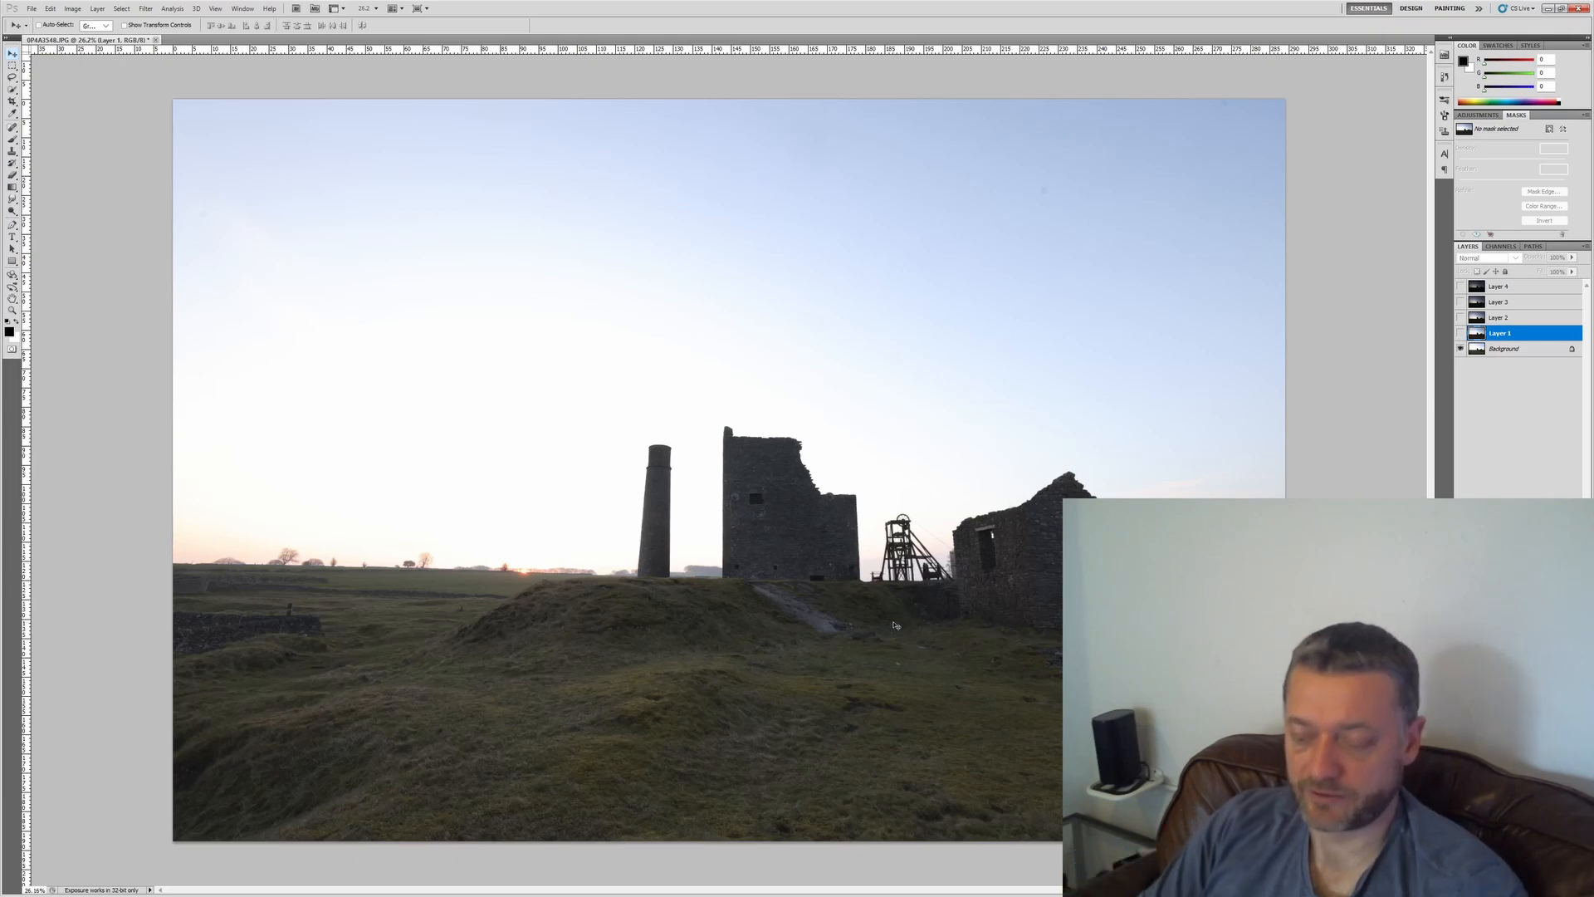
# Step: Apply Shadows/Highlights to the Background layer with a shadow amount of 8% and colour correction of +41
pyautogui.click(1492, 353)
pyautogui.hotkey('ctrl', 'alt', 'h')
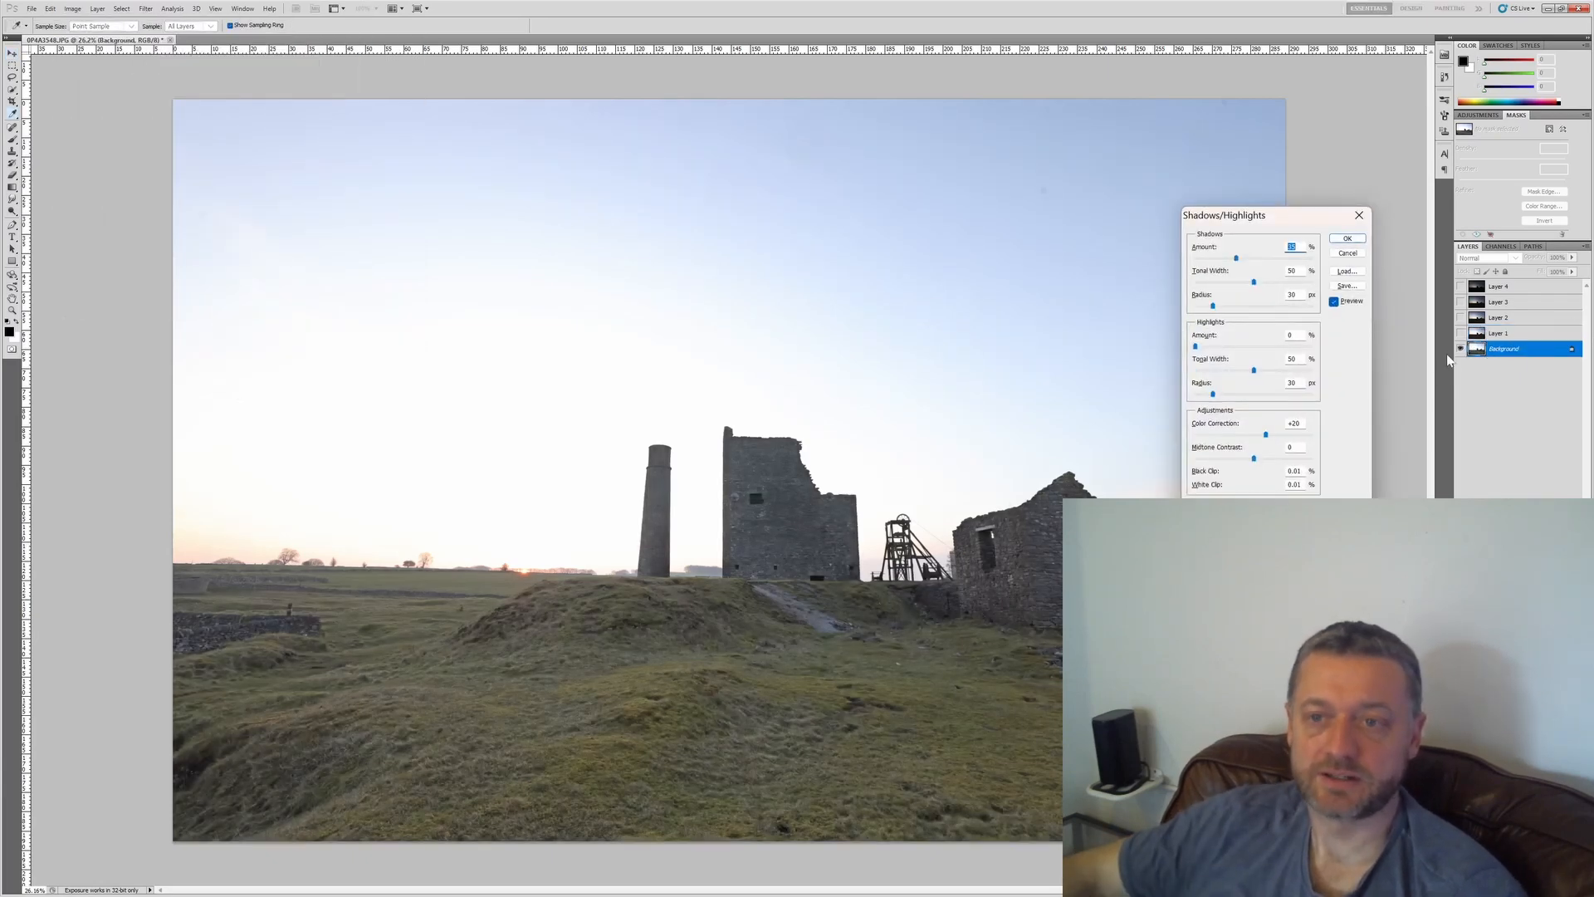
pyautogui.moveTo(1243, 260); pyautogui.dragTo(1139, 278)
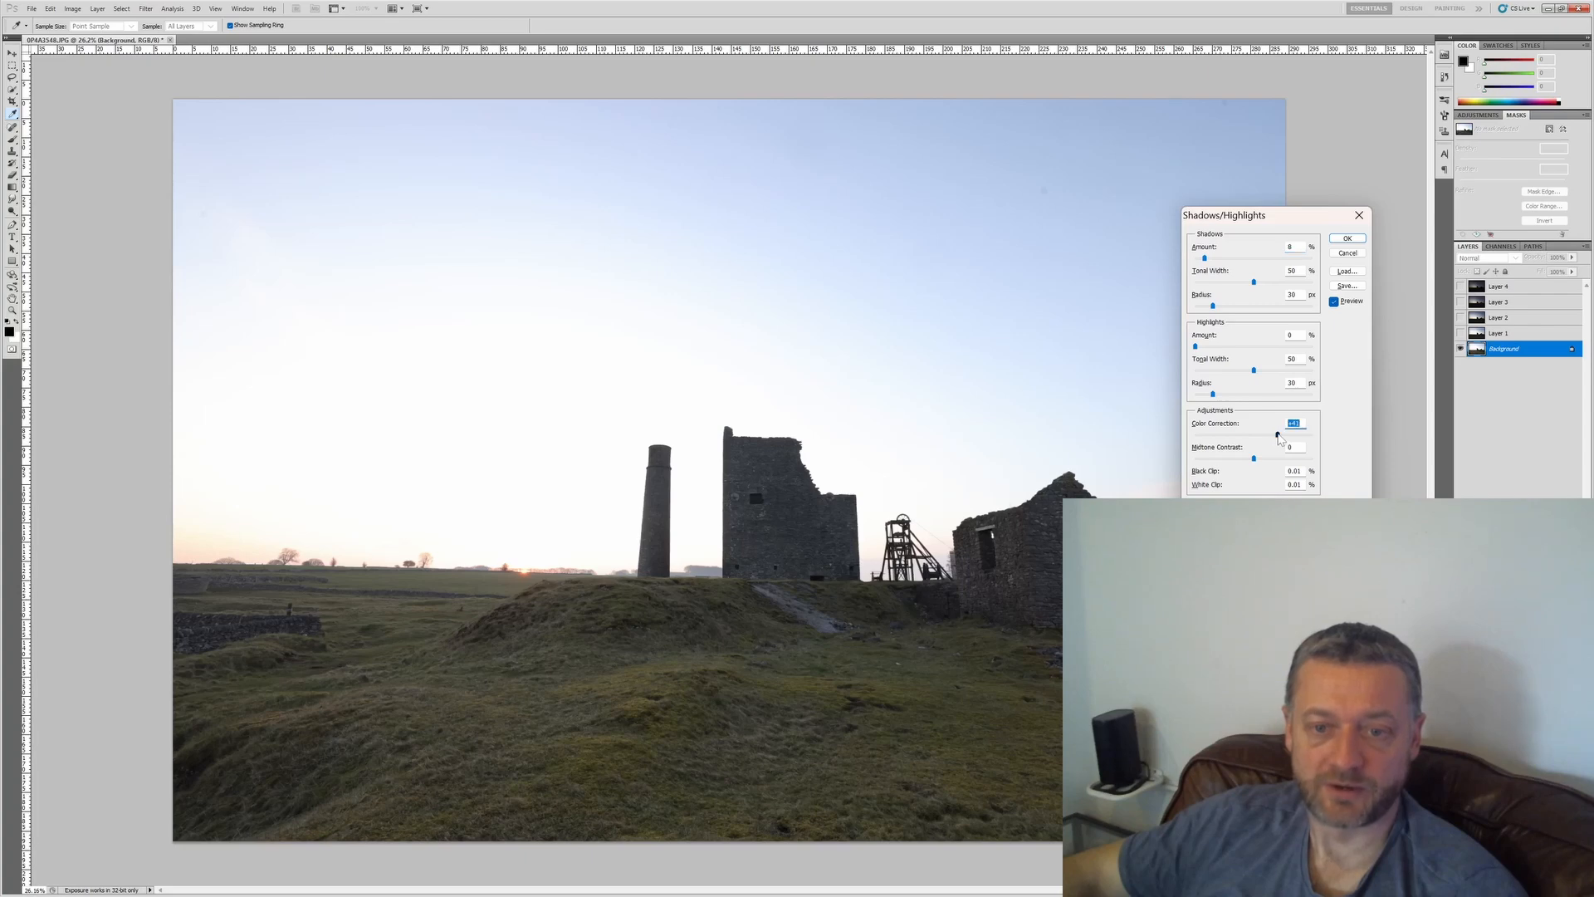
pyautogui.click(1346, 238)
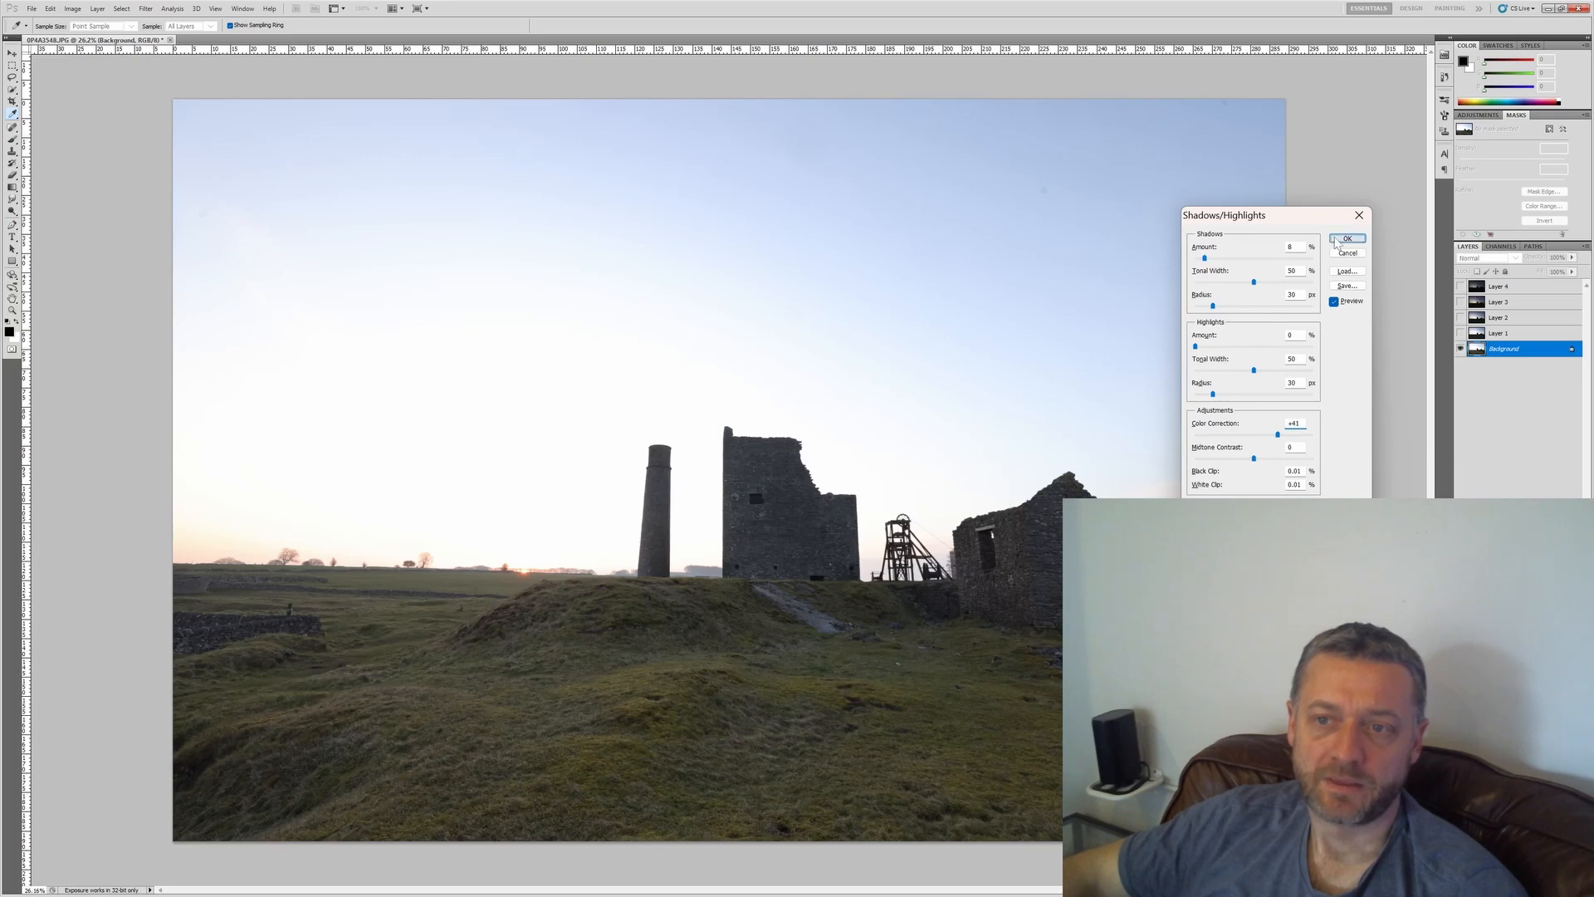
# Step: Brighten the Background's darker tones with Curves, anchoring the midtones with a second point
pyautogui.hotkey('ctrl', 'm')
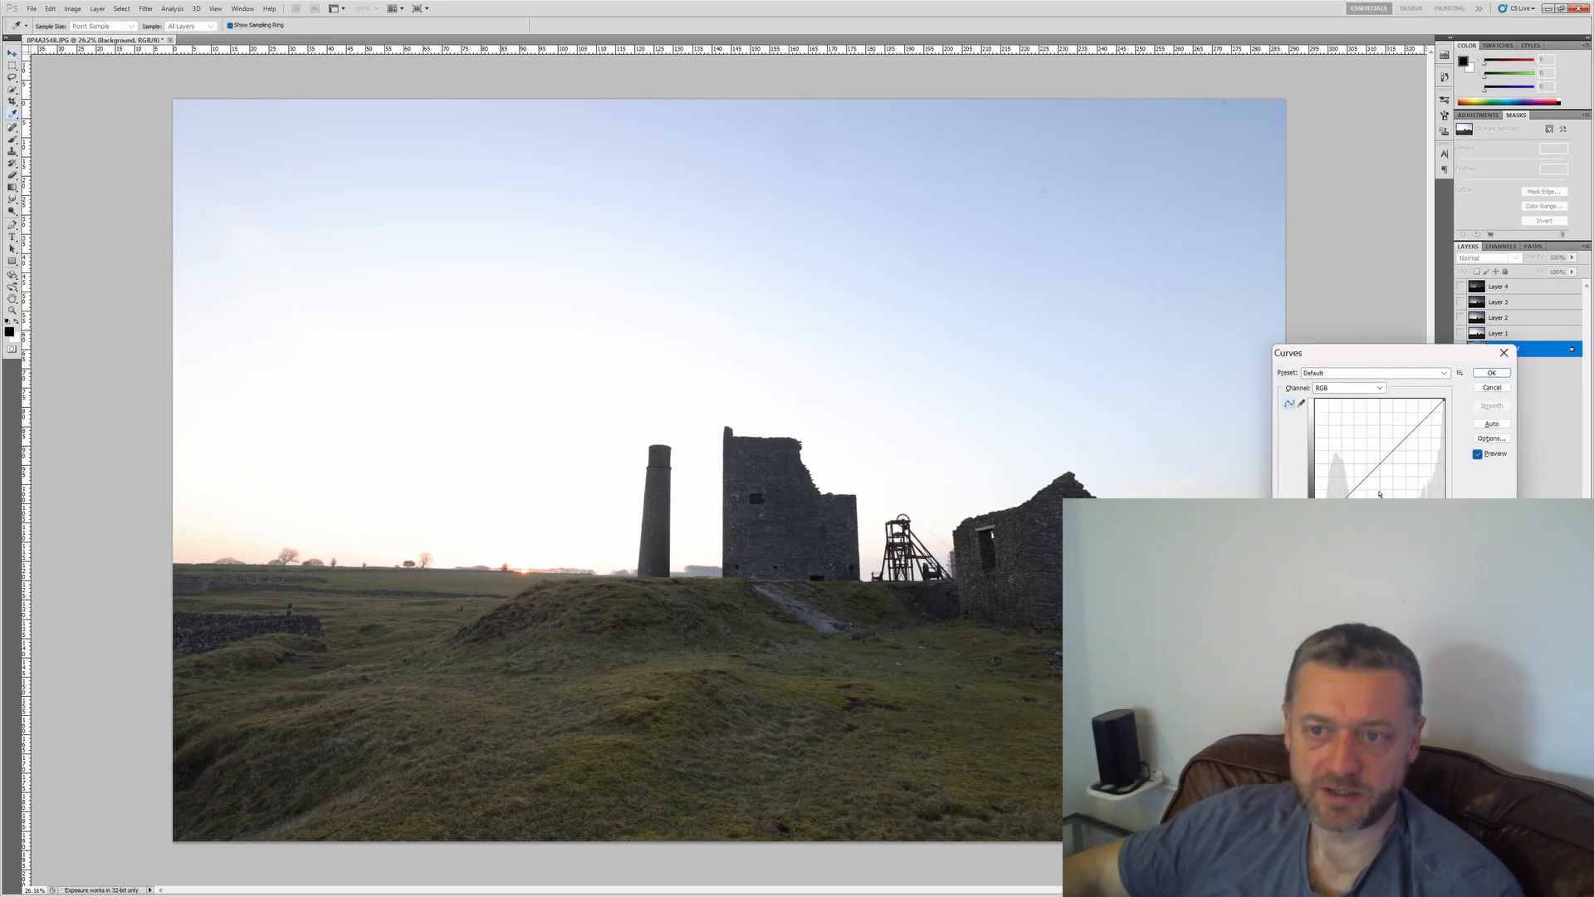
pyautogui.moveTo(1346, 495); pyautogui.dragTo(1342, 494)
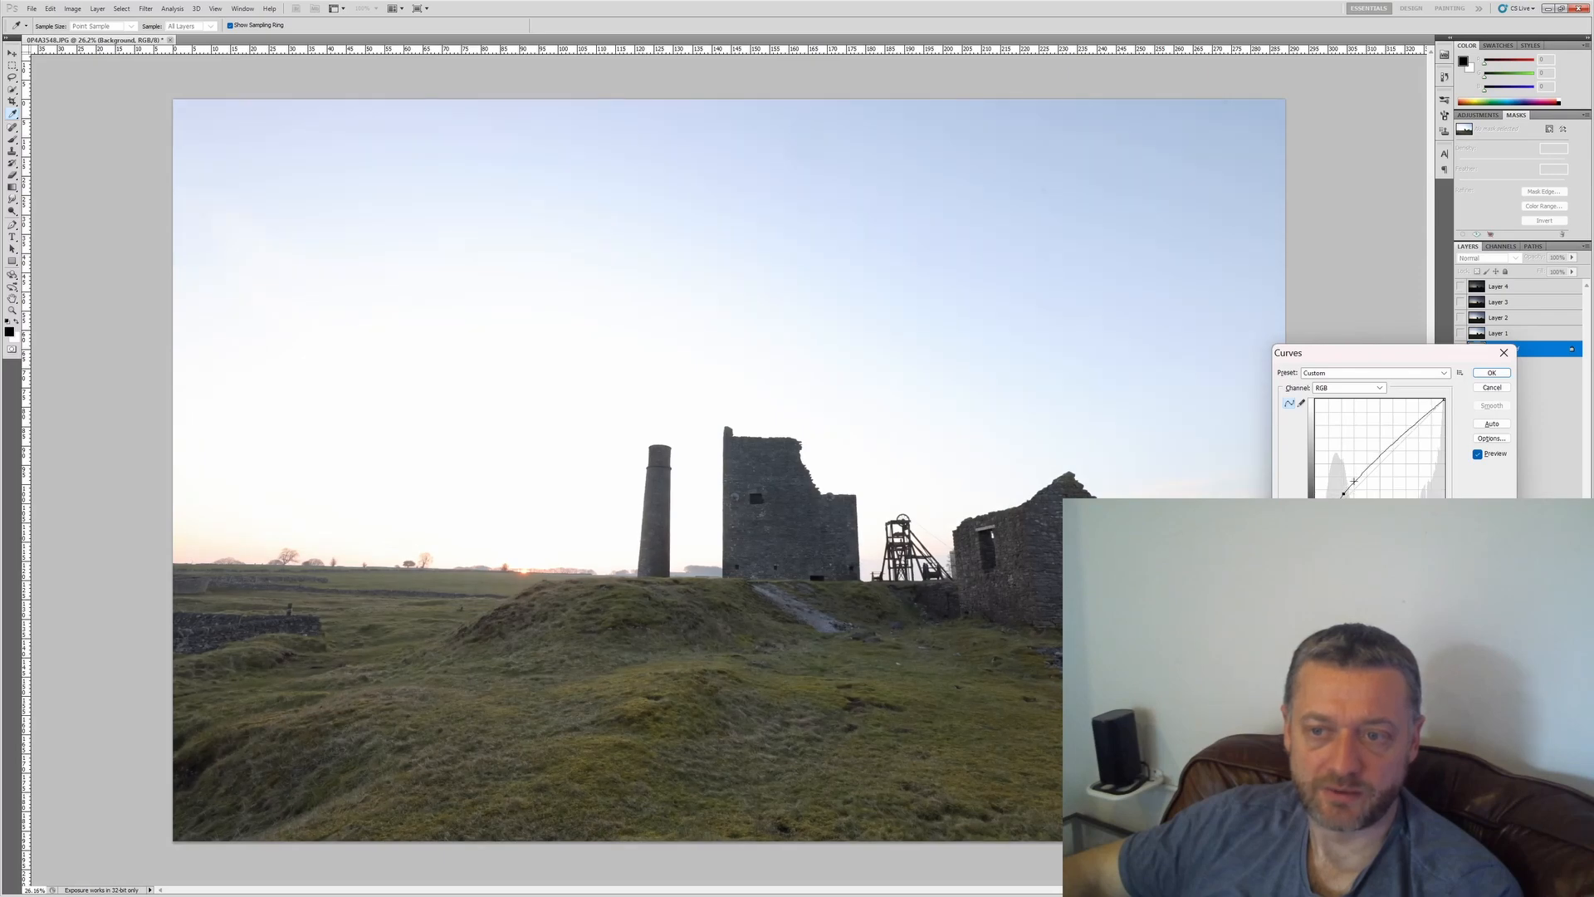
pyautogui.moveTo(1382, 456); pyautogui.dragTo(1386, 456)
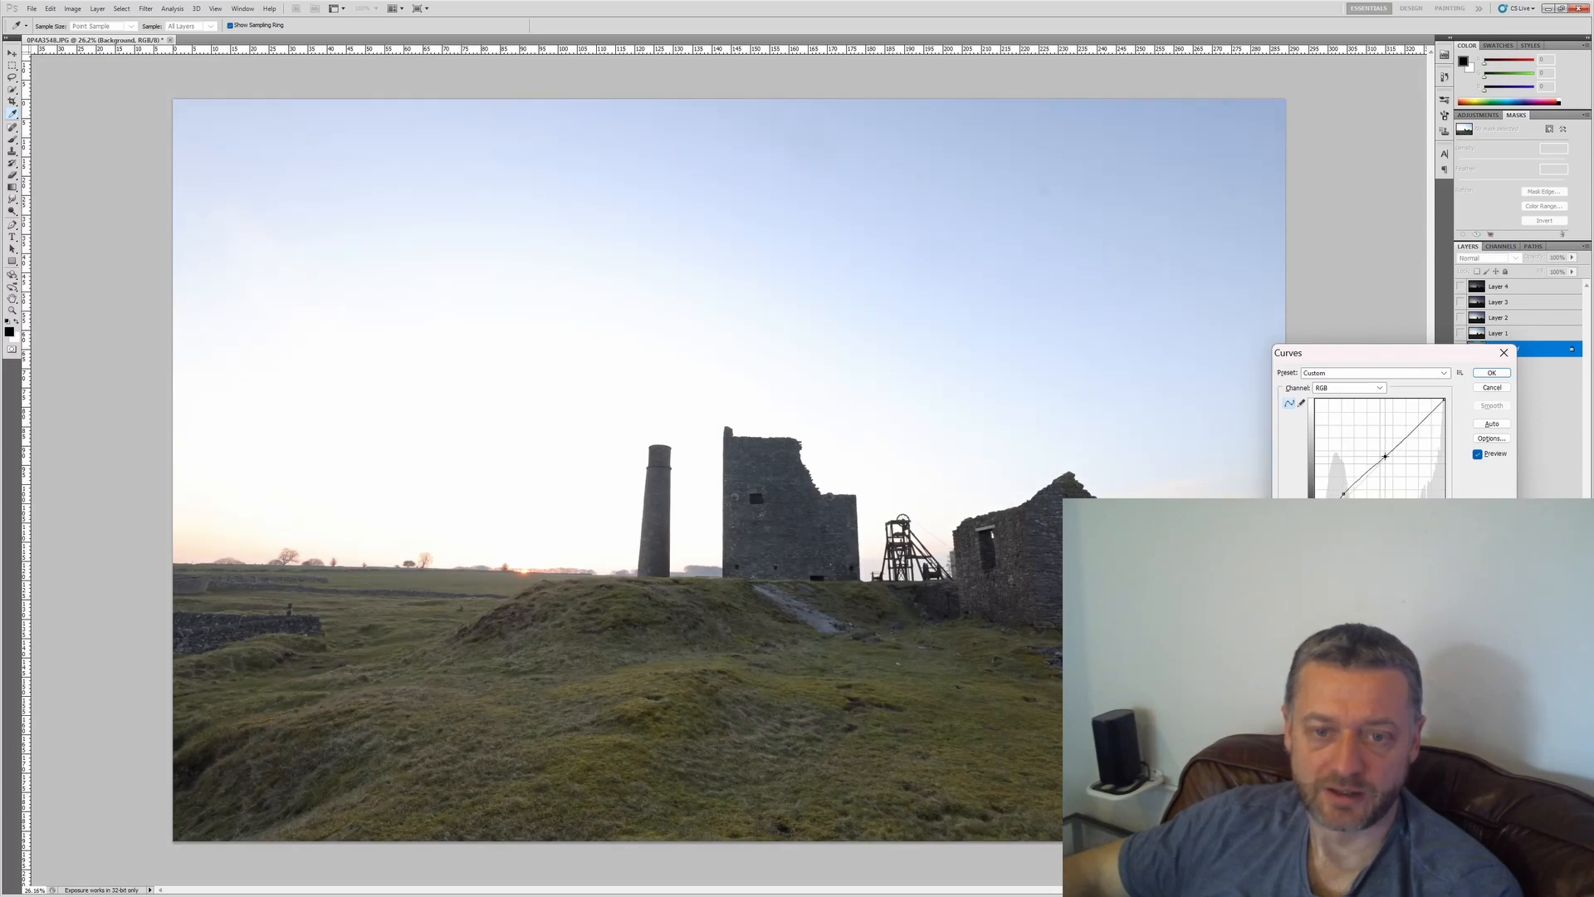
pyautogui.press('Return')
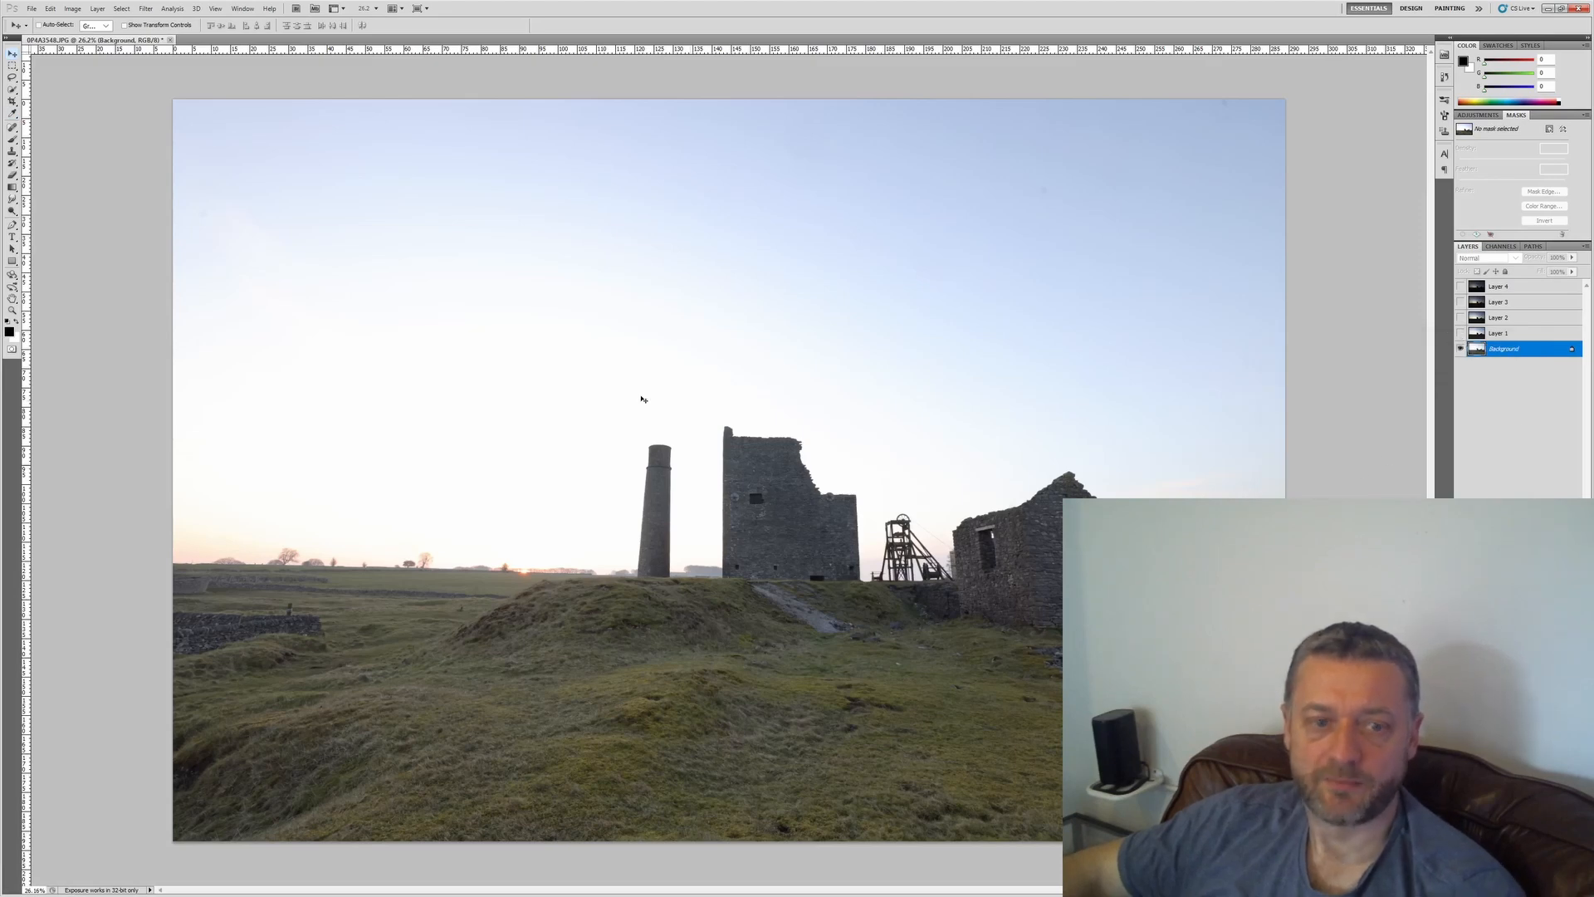
# Step: Select the grassy foreground up to the horizon with the Quick Selection tool
pyautogui.click(12, 91)
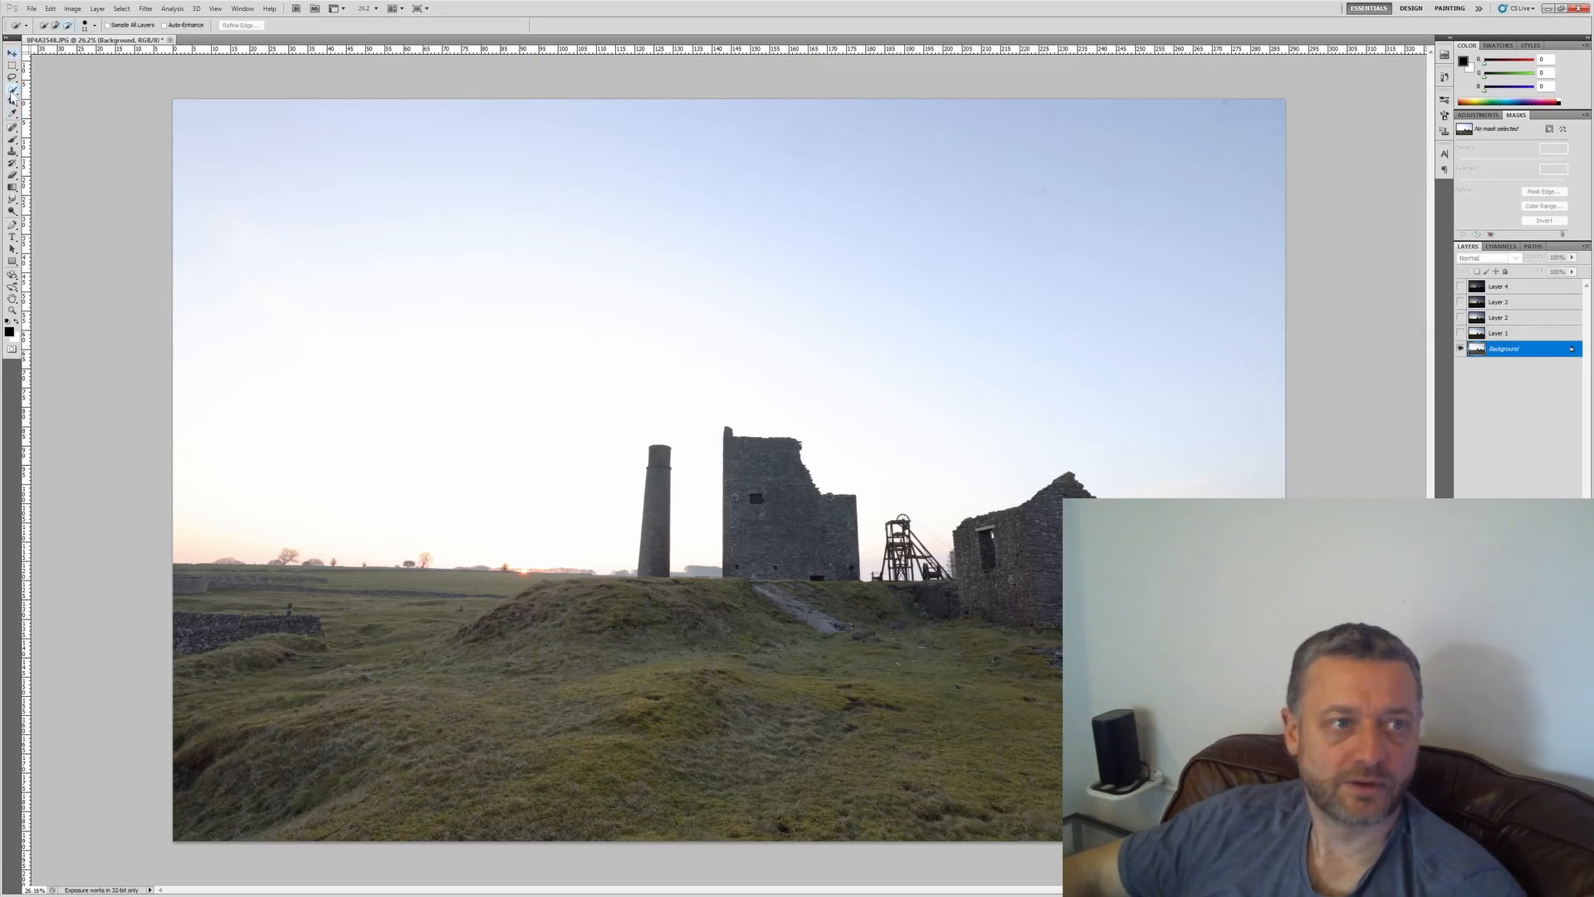
pyautogui.click(100, 89)
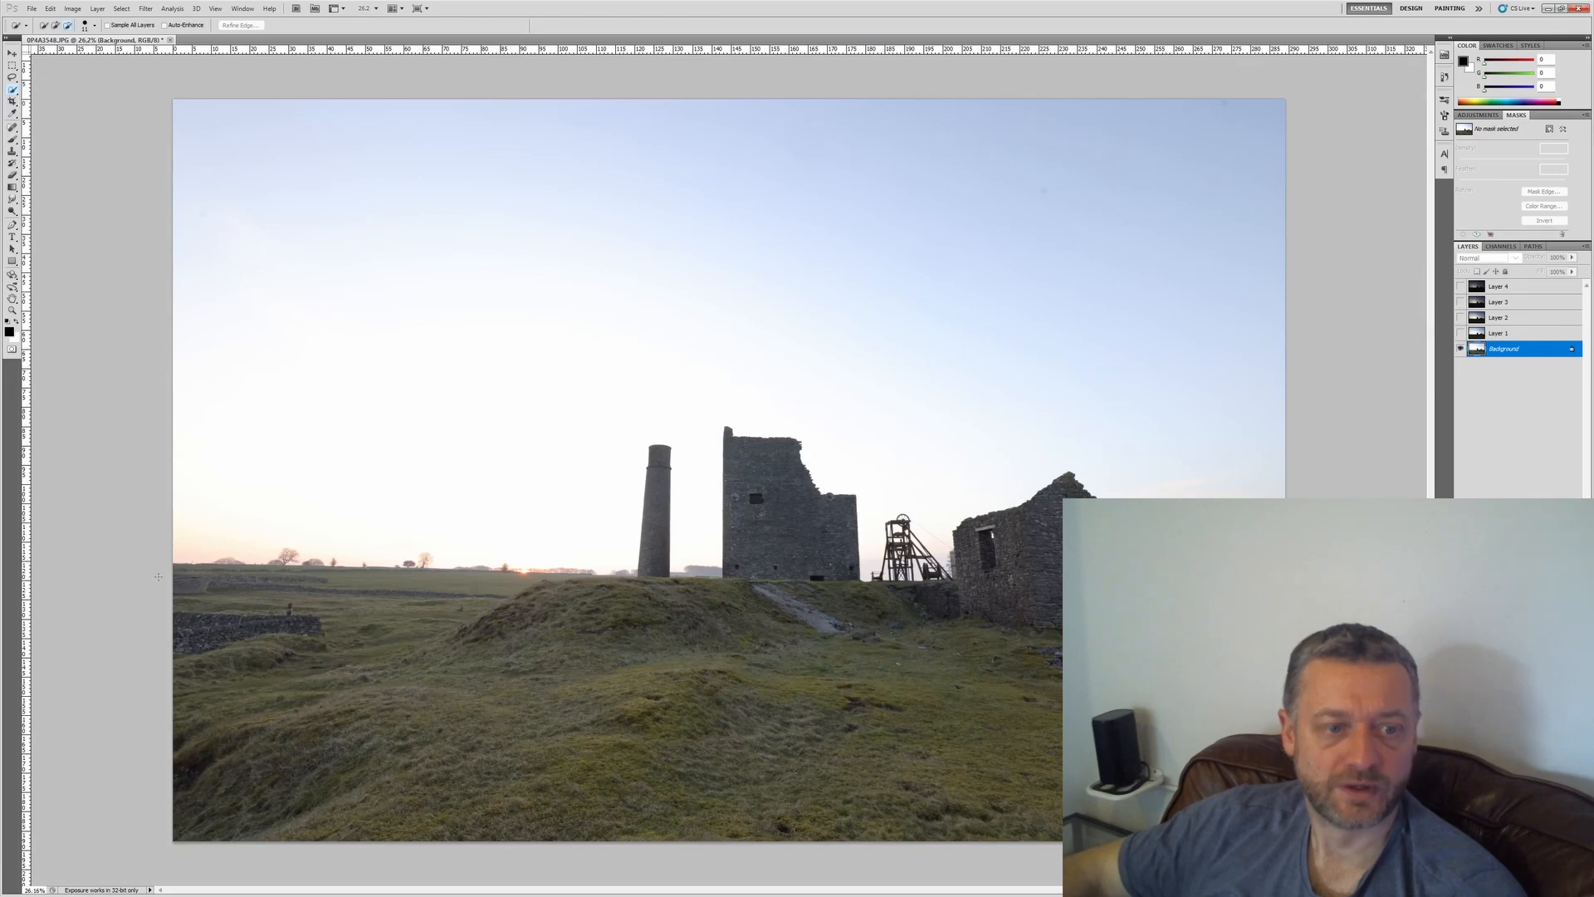
pyautogui.moveTo(168, 565)
pyautogui.mouseDown()
pyautogui.moveTo(249, 573)
pyautogui.moveTo(349, 656)
pyautogui.moveTo(830, 730)
pyautogui.mouseUp()
pyautogui.moveTo(249, 631); pyautogui.dragTo(913, 598)
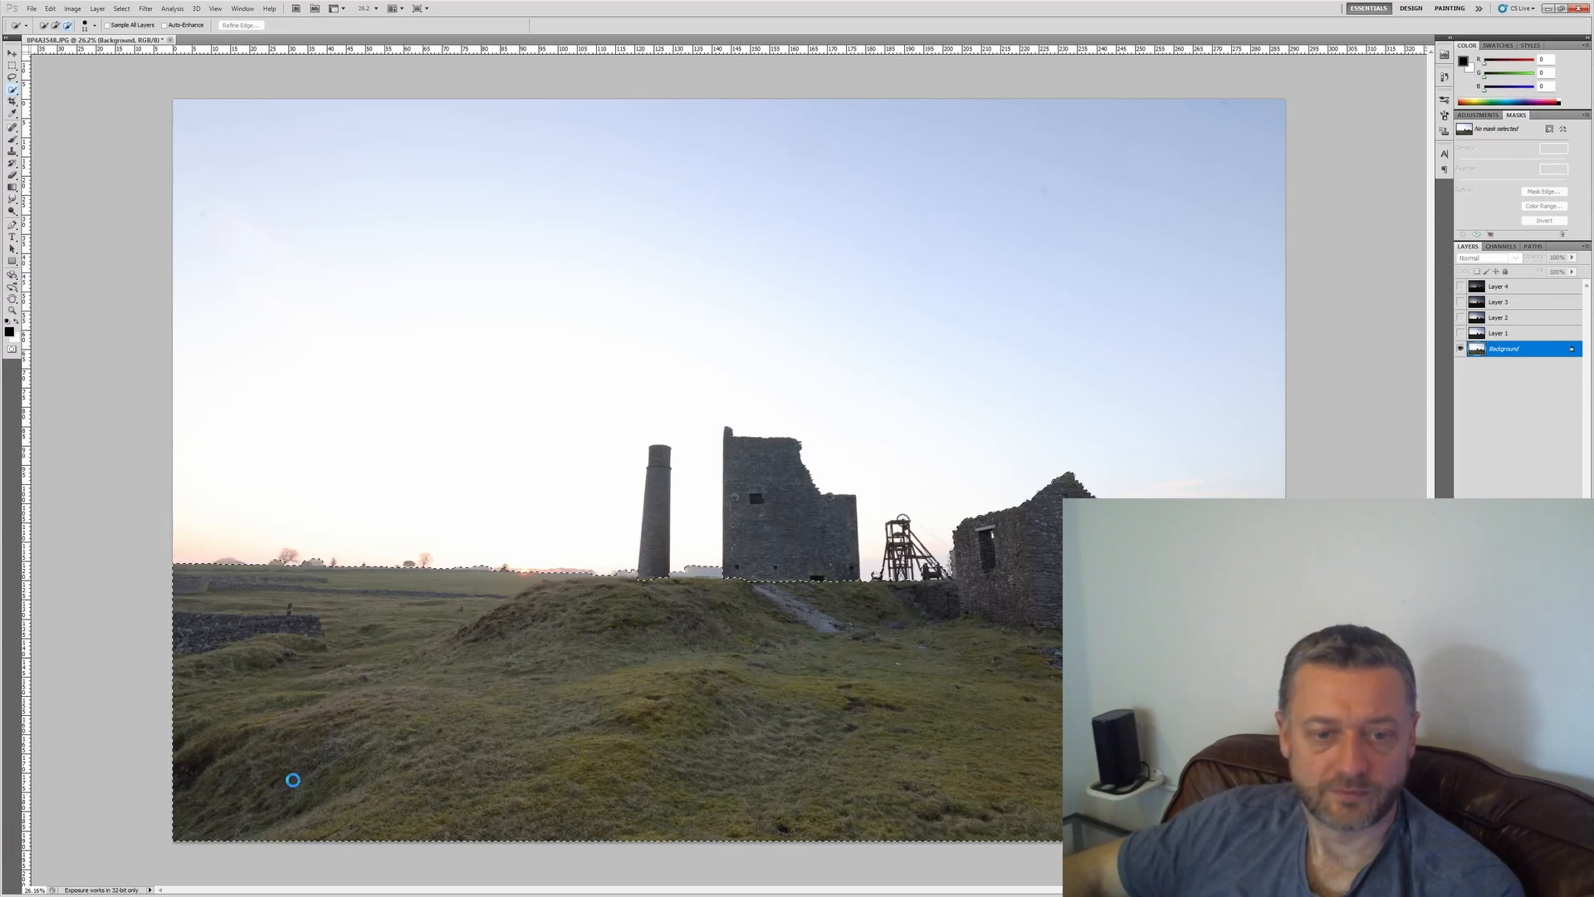
# Step: Extend the selection over the chimney, the tall ruined engine house and the stone buildings beside the headframe
pyautogui.scroll(3, 653, 500)
pyautogui.click(653, 500)
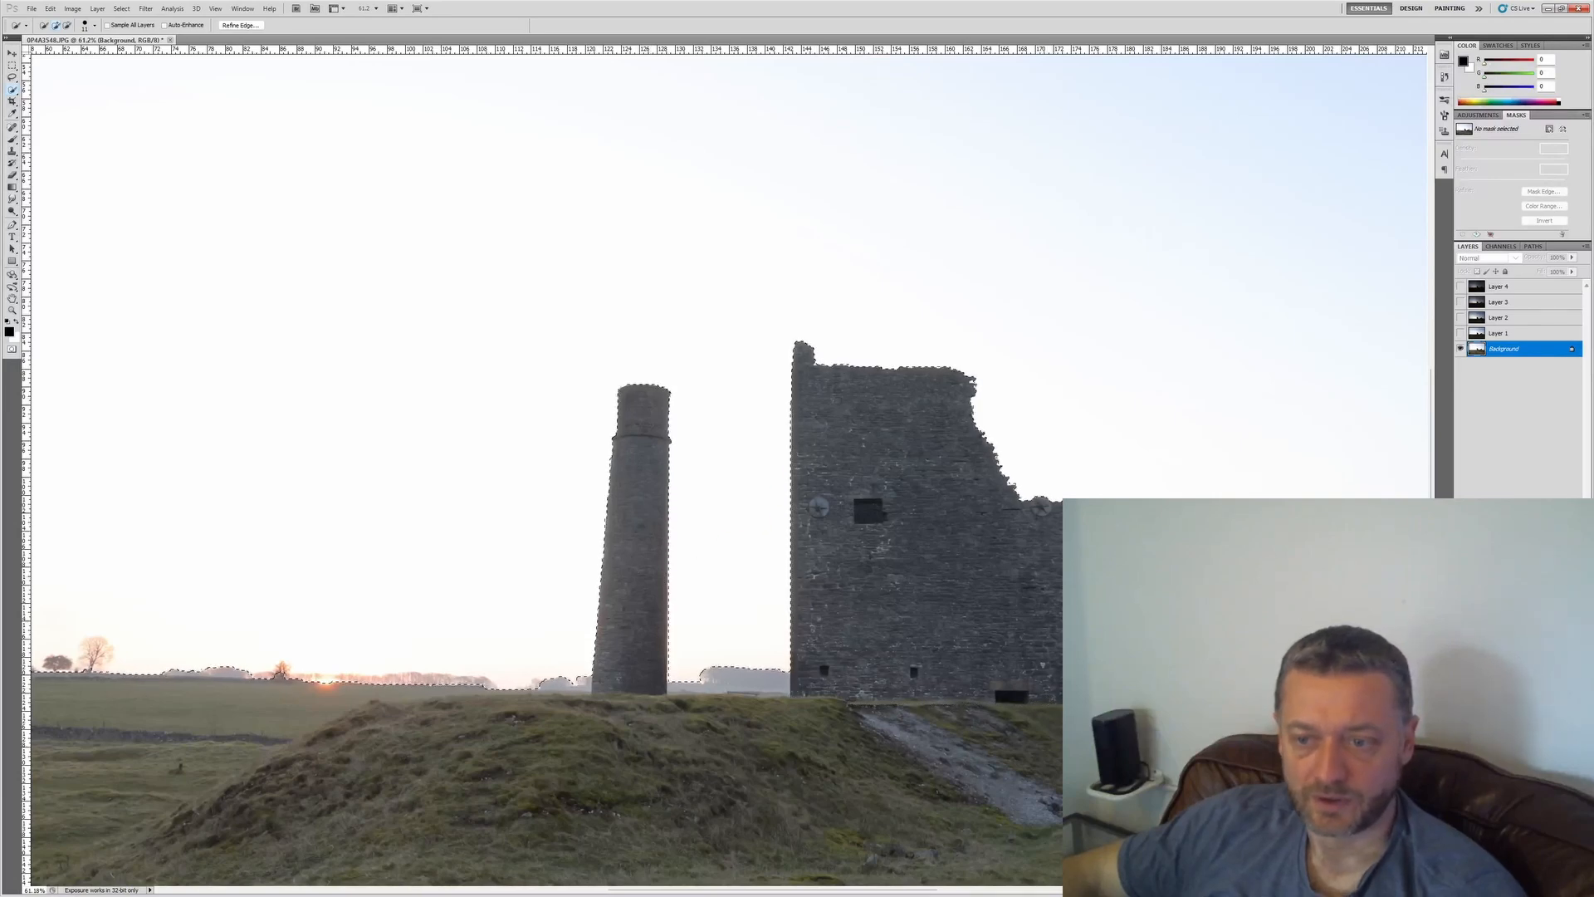
pyautogui.hscroll(3, 725, 465)
pyautogui.hscroll(4, 725, 465)
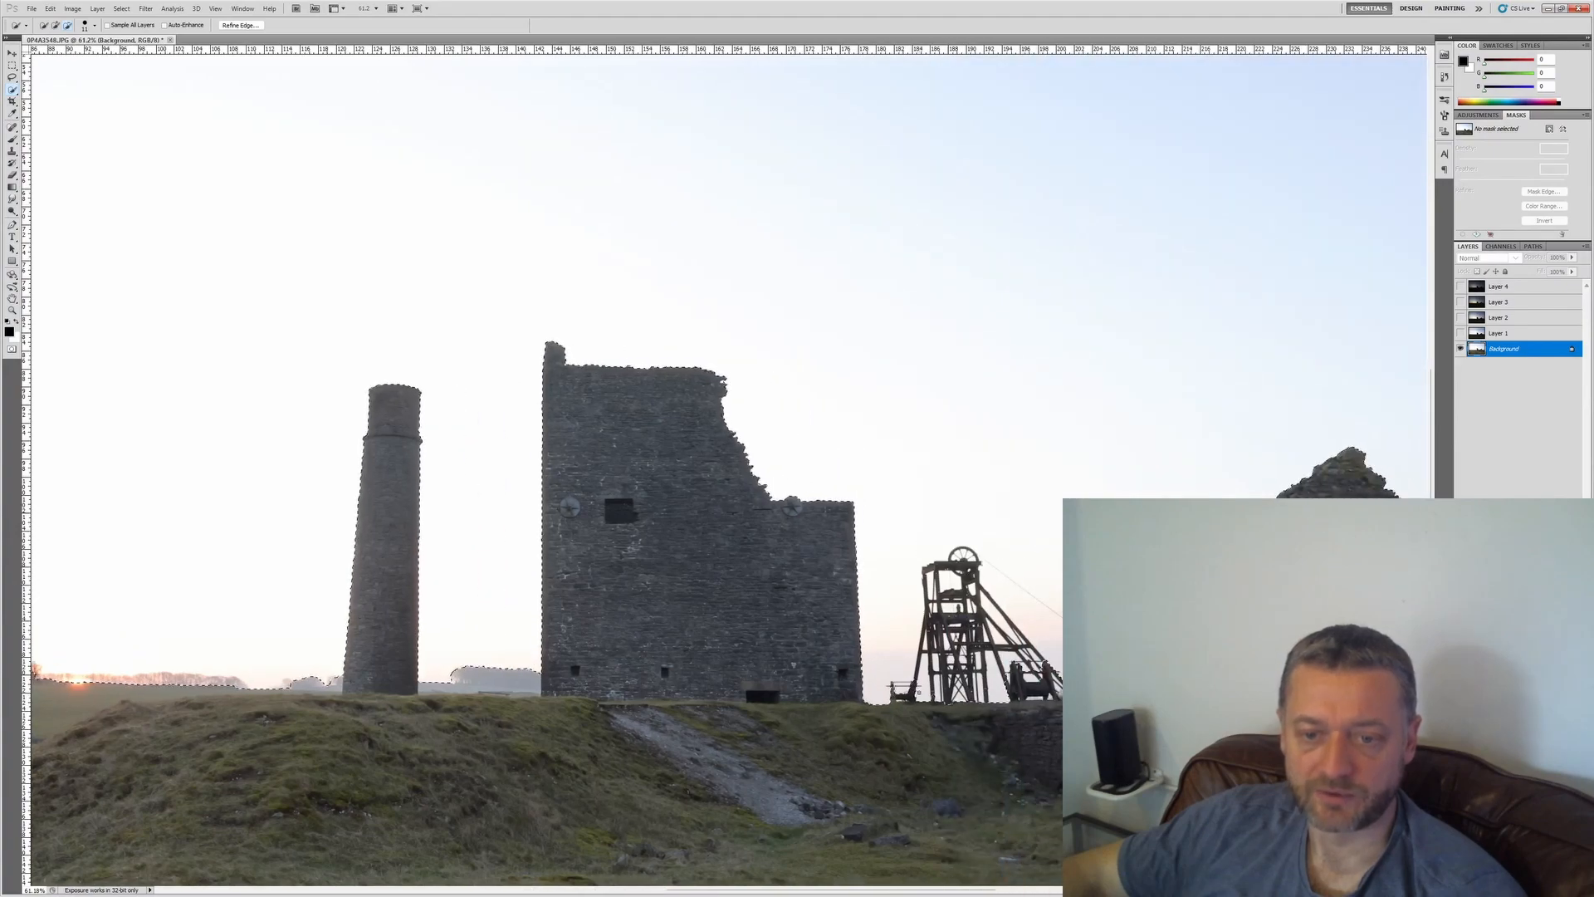
pyautogui.scroll(5, 936, 689)
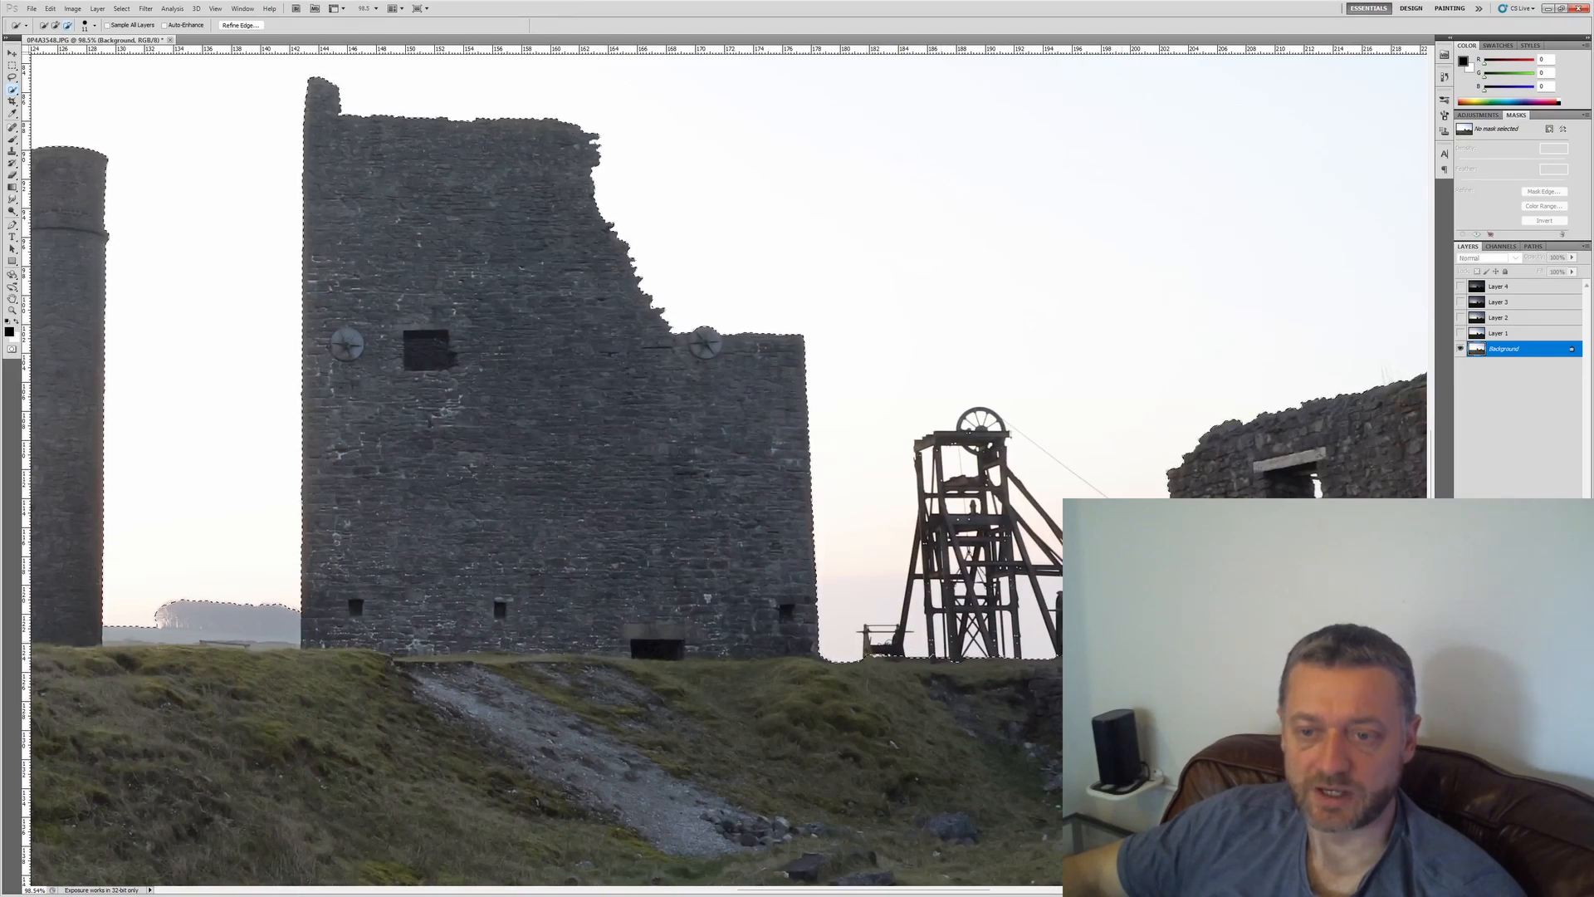
pyautogui.scroll(-7, 681, 461)
pyautogui.scroll(4, 895, 477)
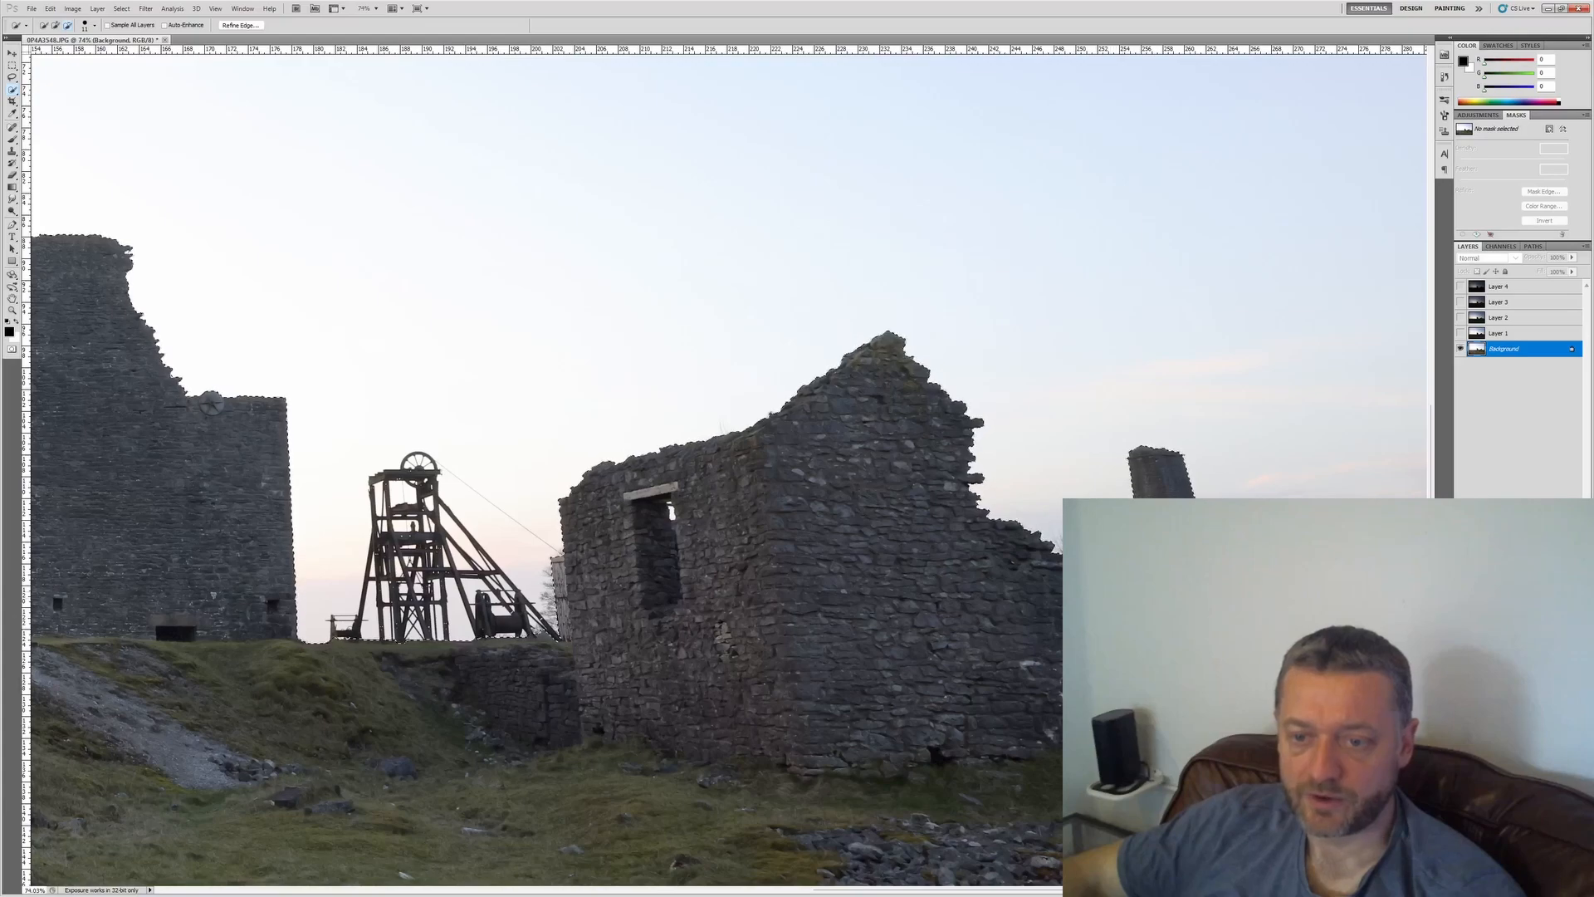
pyautogui.scroll(-4, 958, 661)
pyautogui.scroll(-3, 314, 636)
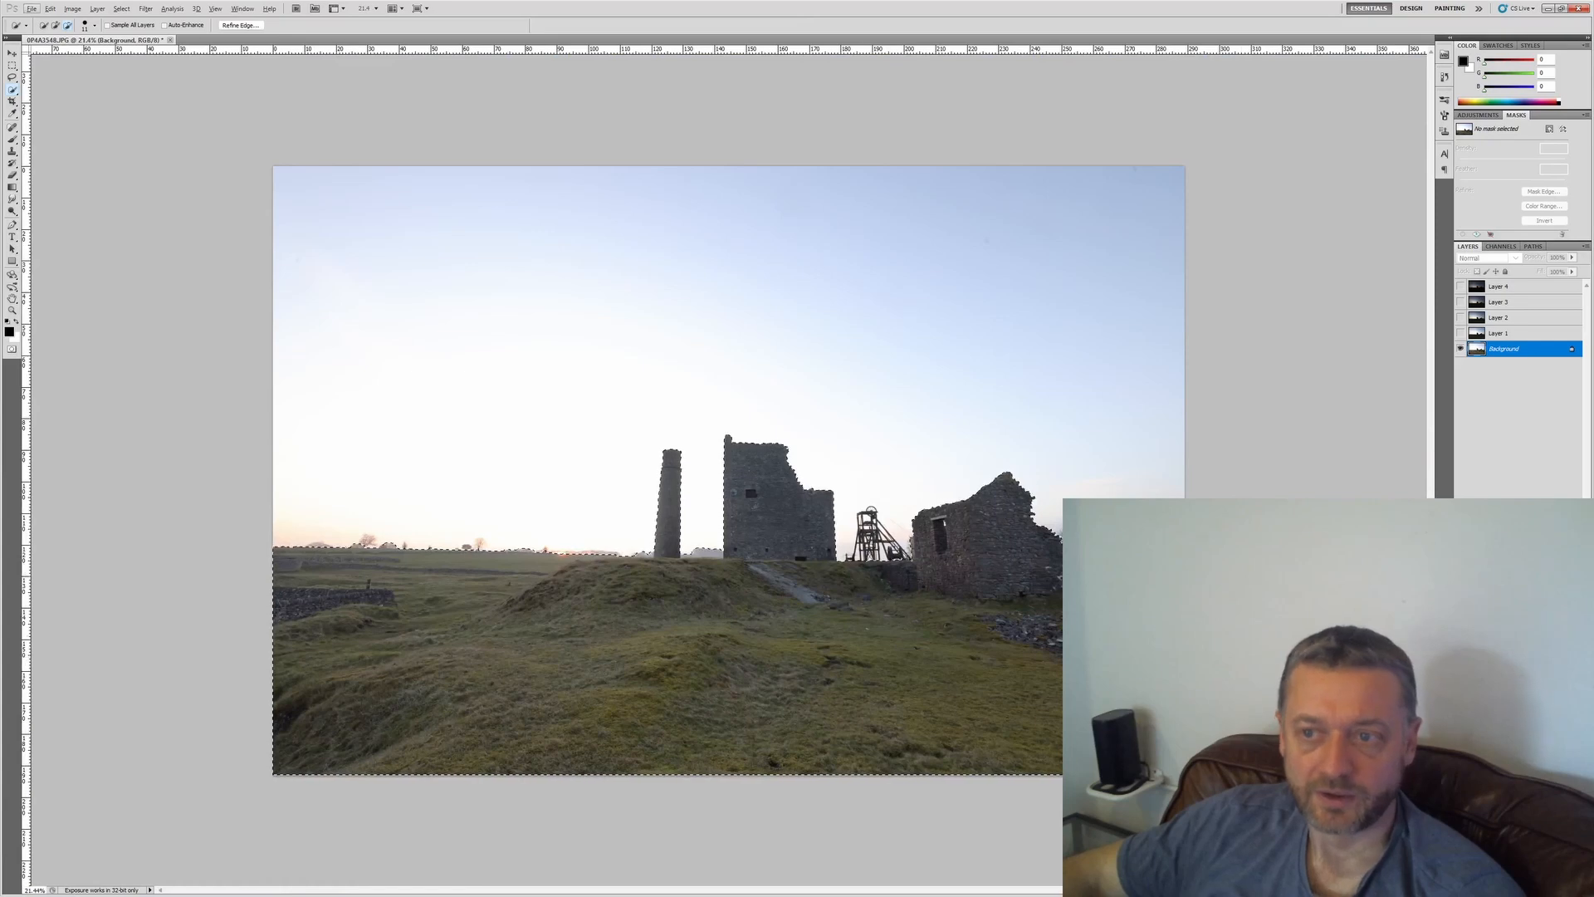
# Step: Add a layer mask to Layer 1 from the selection and make the layer visible
pyautogui.click(1499, 333)
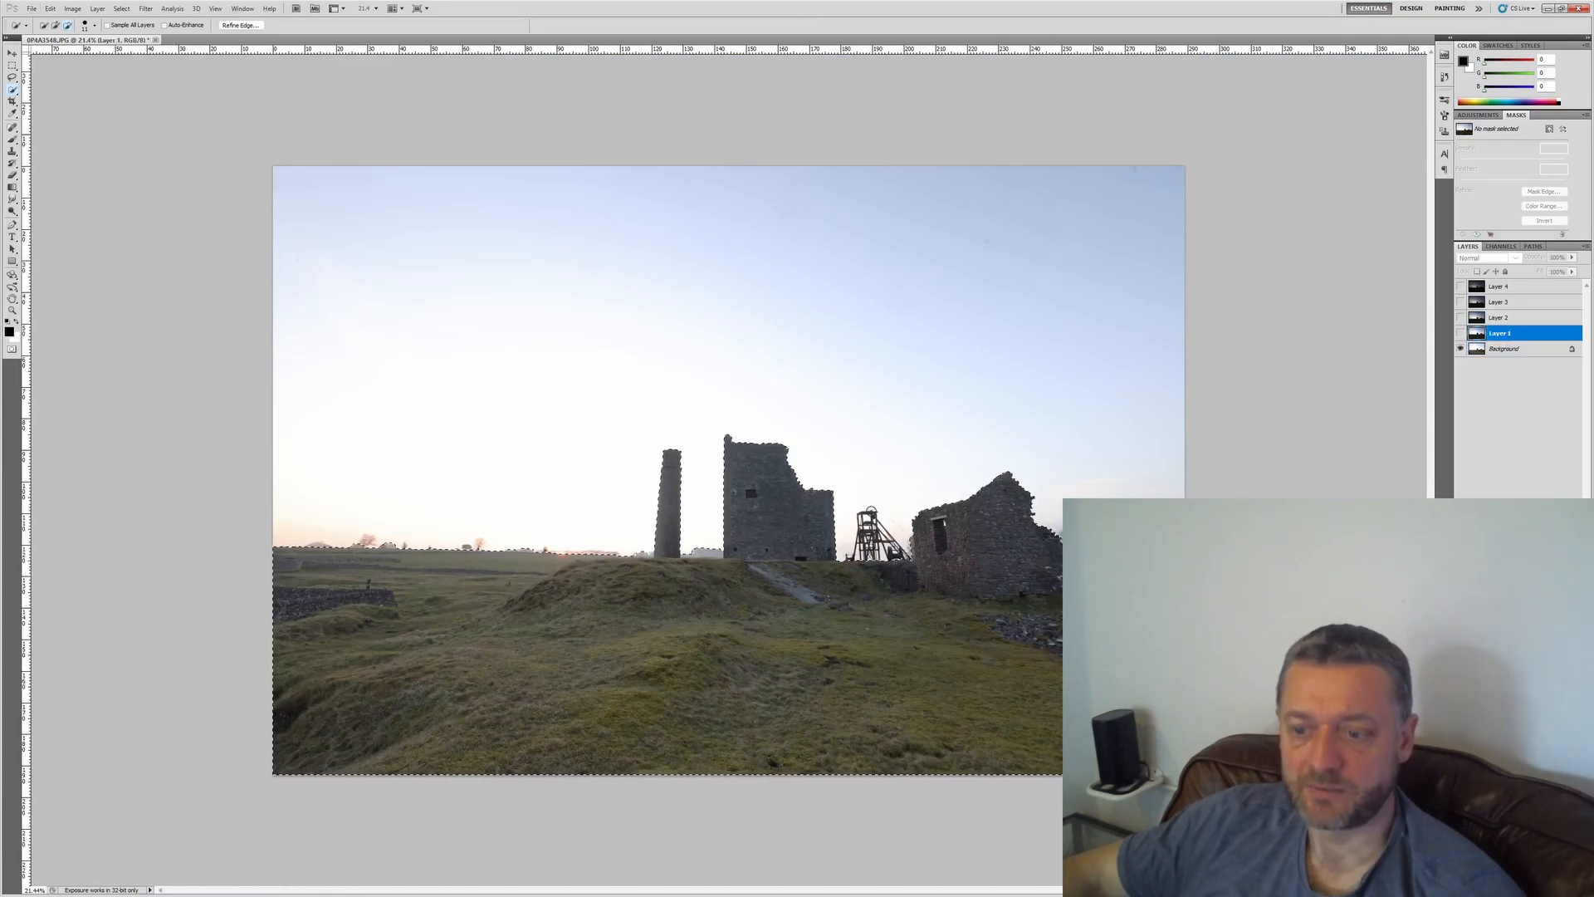
pyautogui.click(1505, 890)
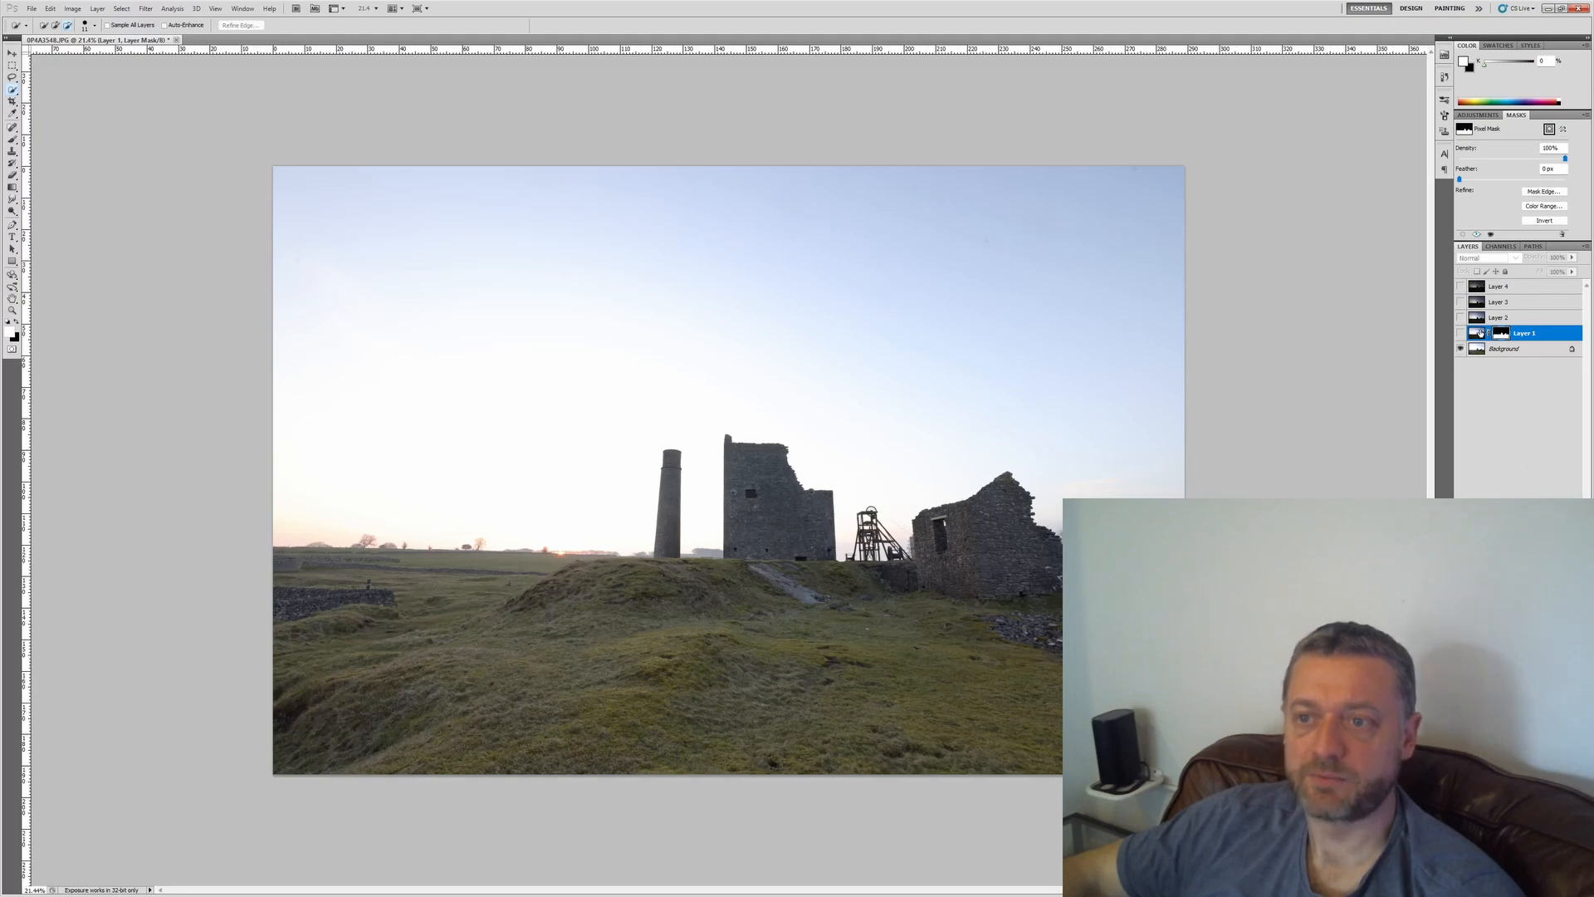
pyautogui.click(1461, 333)
# Step: Check what Layer 1's mask reveals by comparing the image with the background hidden and shown
pyautogui.click(1460, 349)
pyautogui.click(1460, 349)
pyautogui.click(1461, 348)
pyautogui.click(1460, 349)
pyautogui.click(1461, 349)
pyautogui.click(1461, 349)
pyautogui.click(1460, 348)
pyautogui.click(1460, 349)
pyautogui.click(1460, 349)
pyautogui.click(1460, 348)
pyautogui.click(1461, 349)
pyautogui.click(1460, 348)
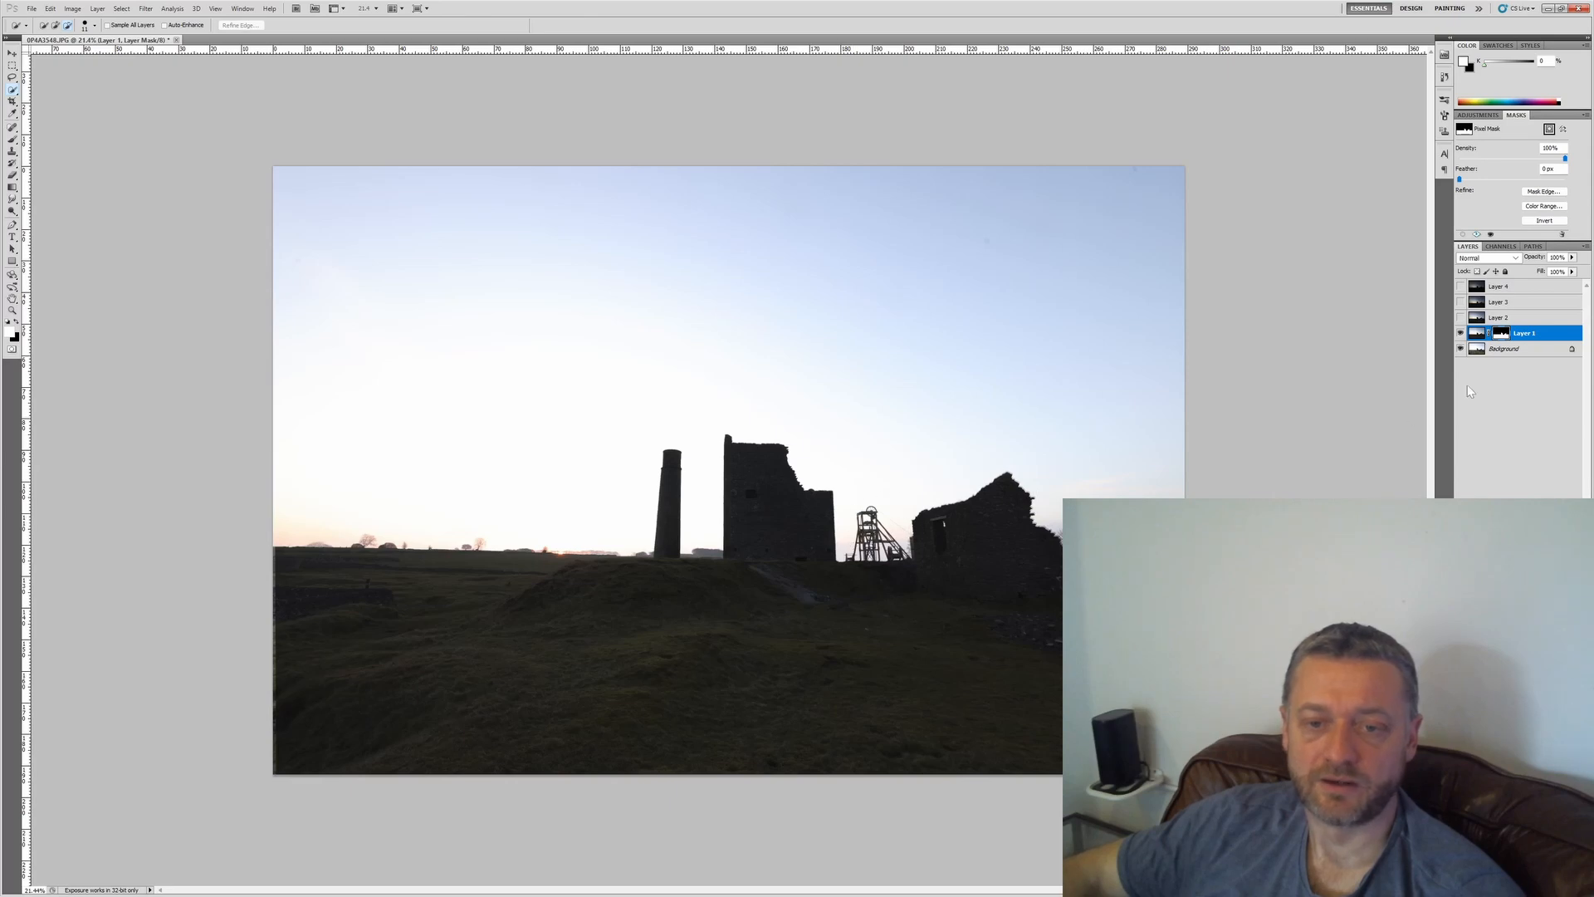
# Step: Invert Layer 1's mask so the layer supplies the sky over the brighter foreground of the background
pyautogui.click(1461, 333)
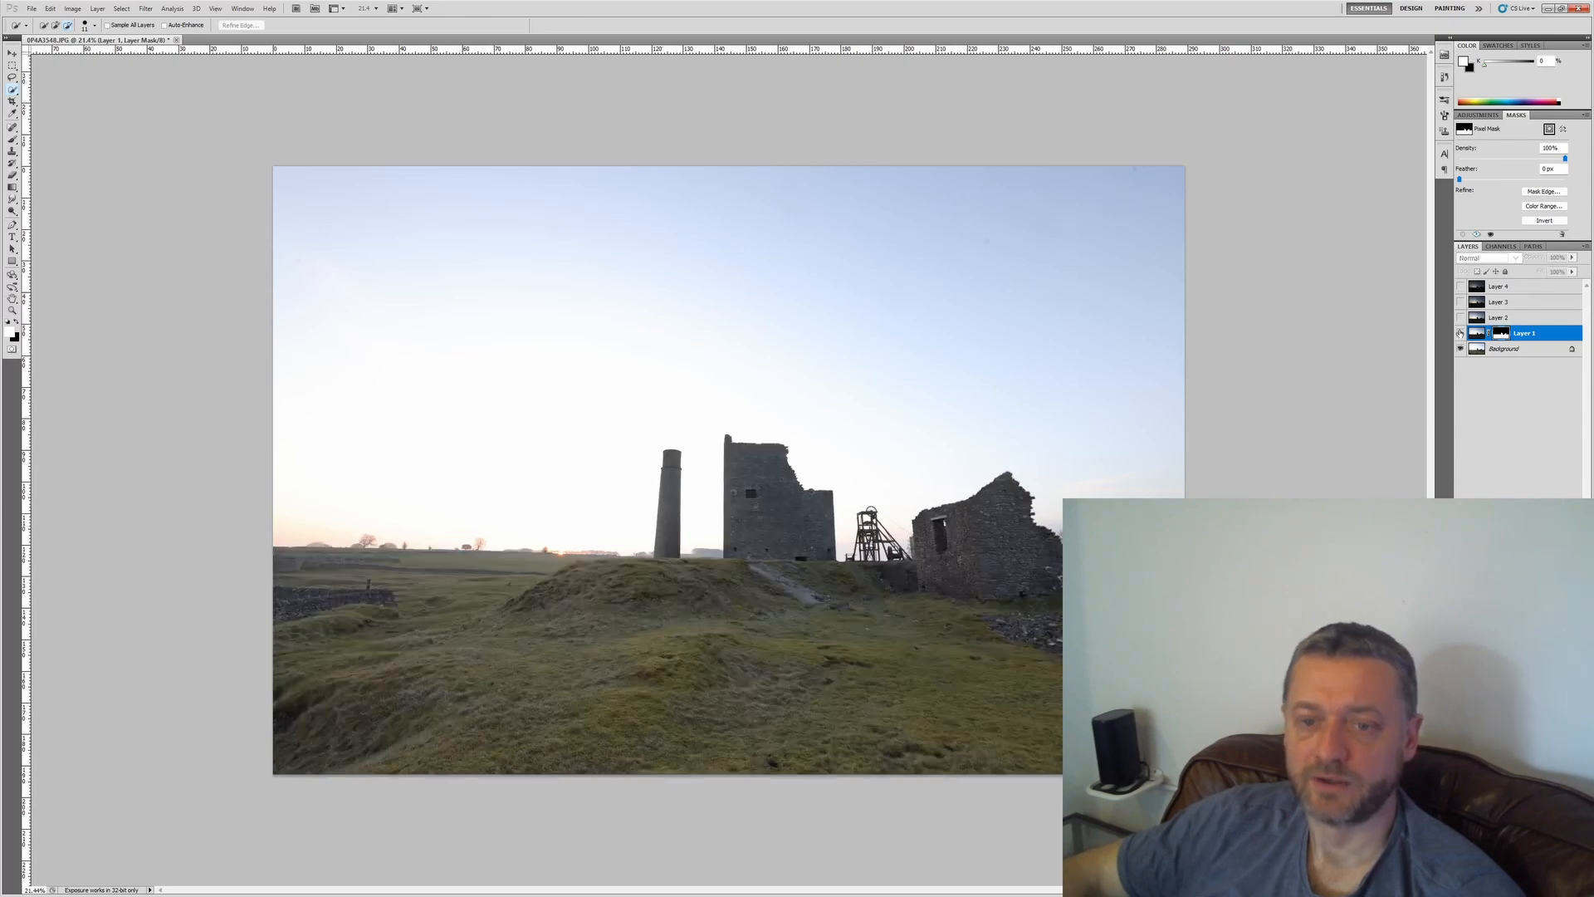
pyautogui.click(1460, 333)
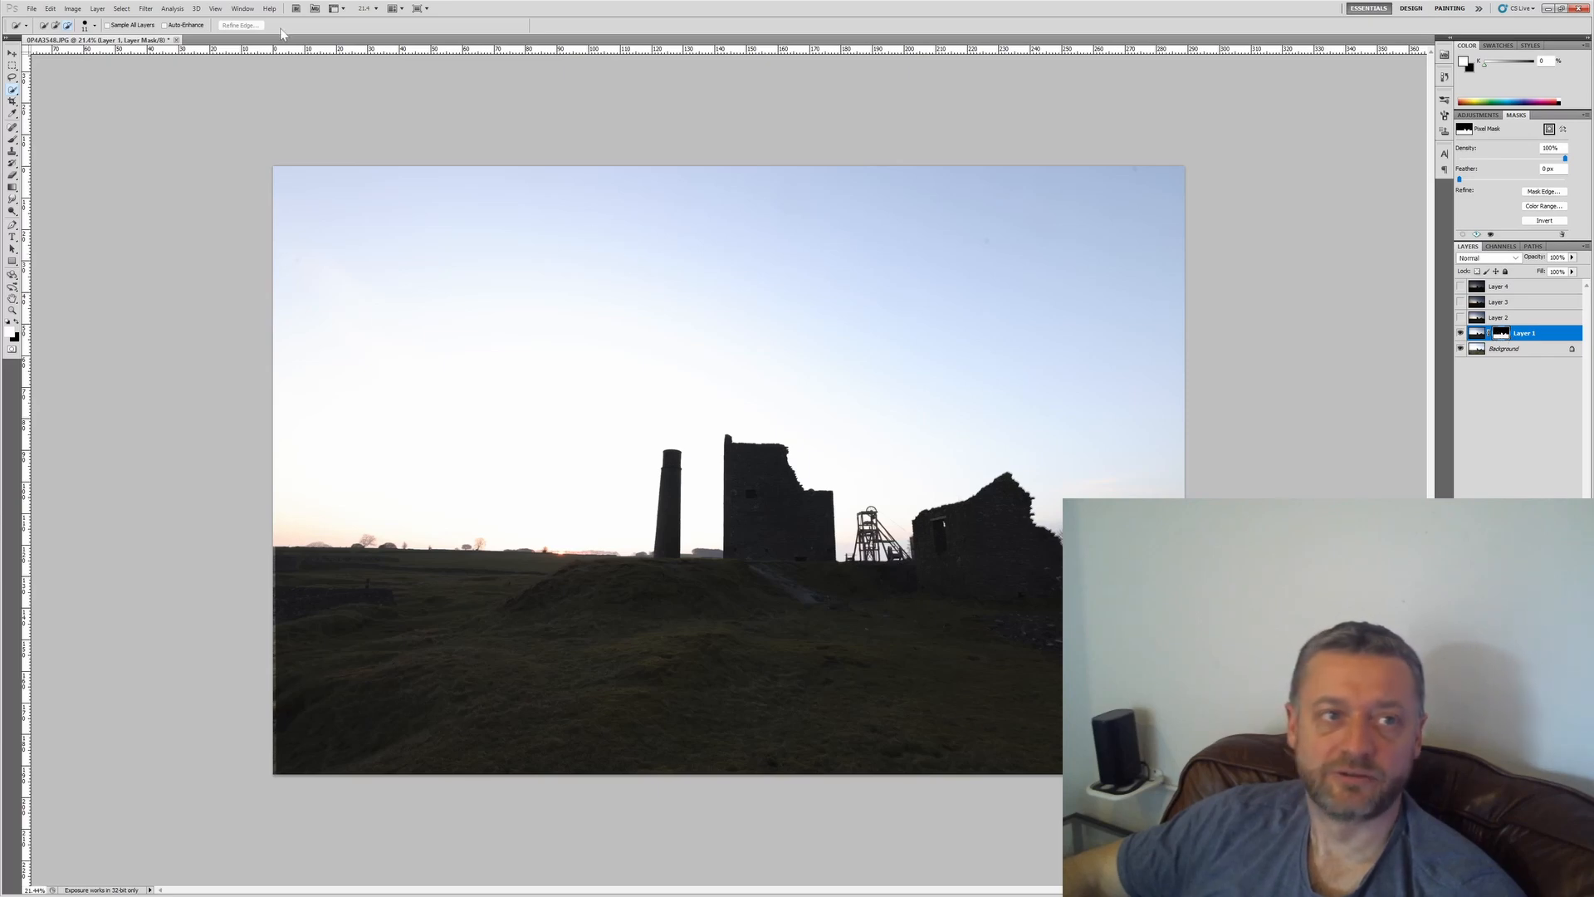
pyautogui.click(72, 8)
pyautogui.moveTo(86, 48)
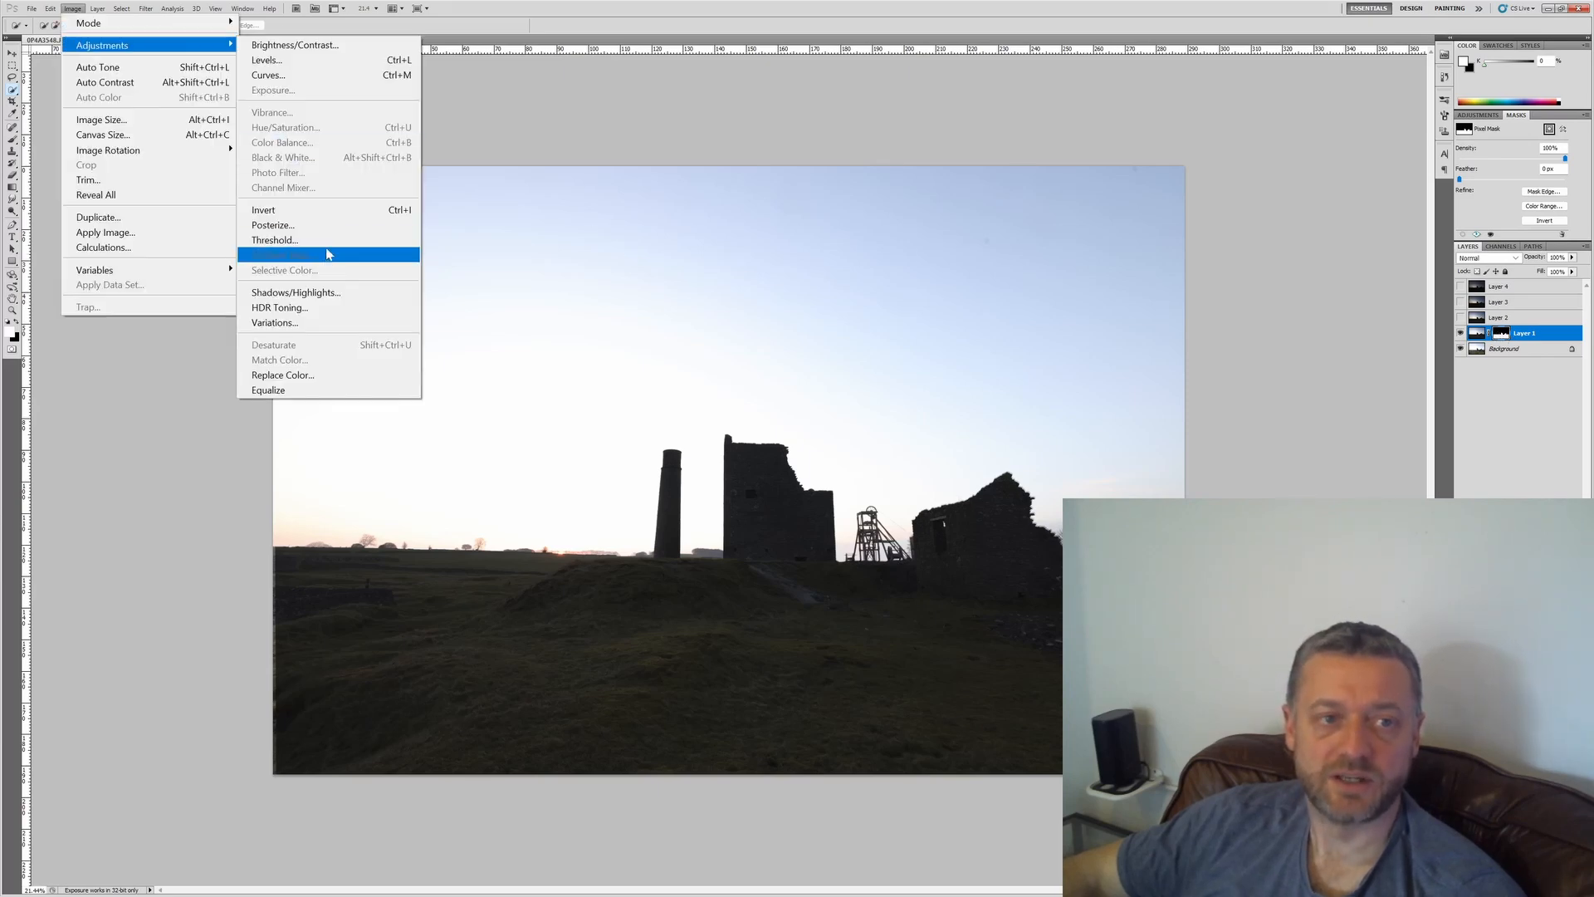
pyautogui.click(335, 215)
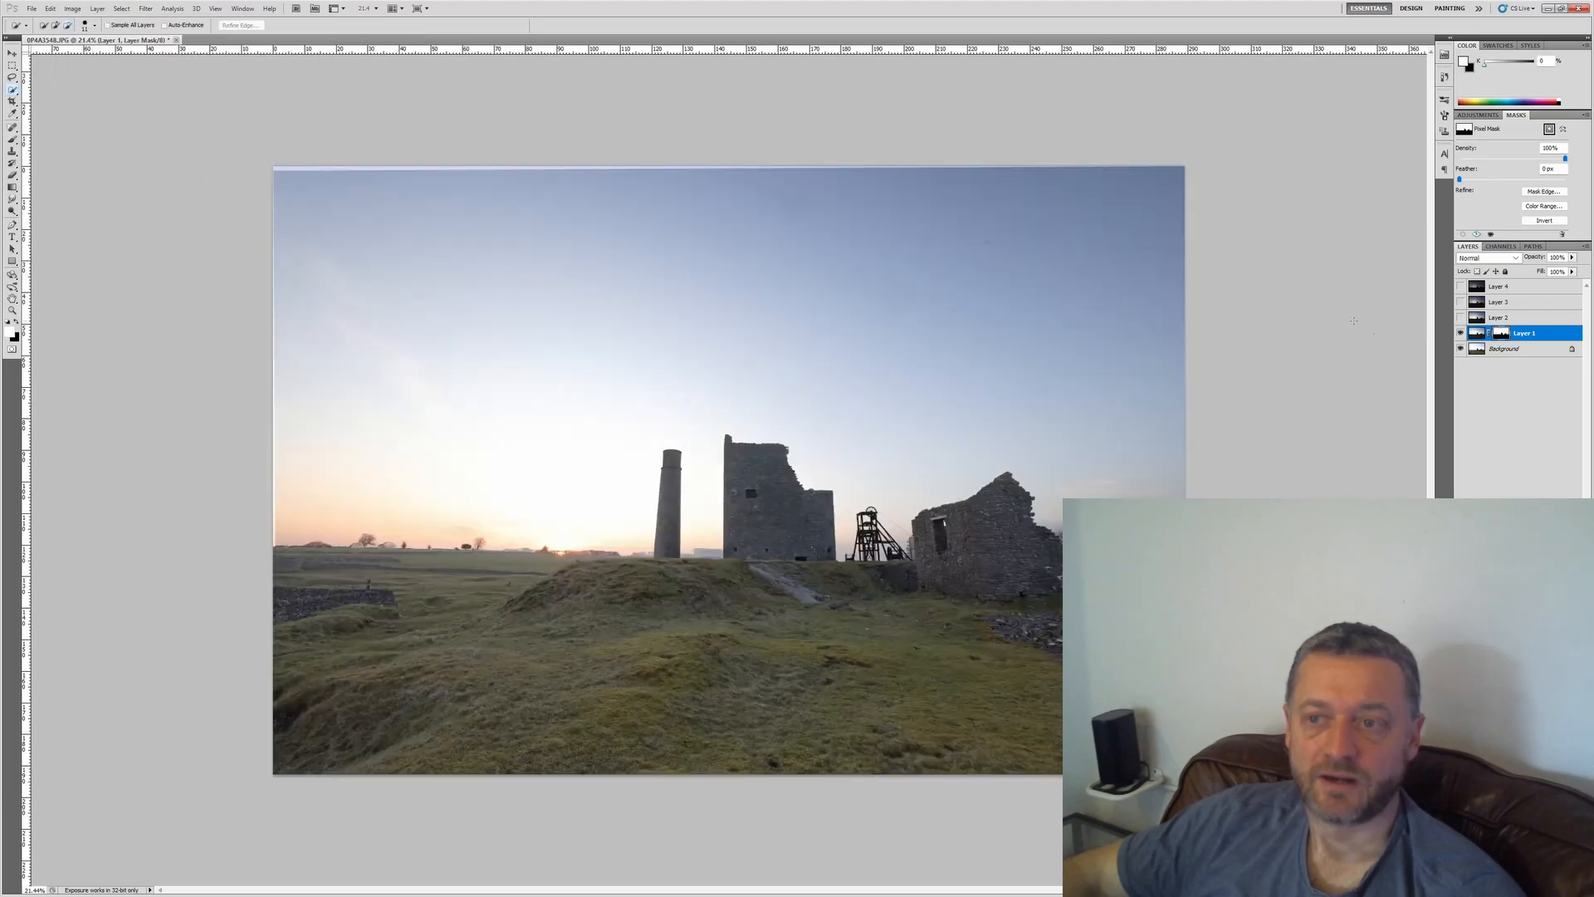
# Step: Compare the image with Layer 1 hidden and shown, then examine the mask edge around the distant trees along the horizon
pyautogui.click(1462, 334)
pyautogui.click(1462, 334)
pyautogui.click(1462, 335)
pyautogui.click(1462, 334)
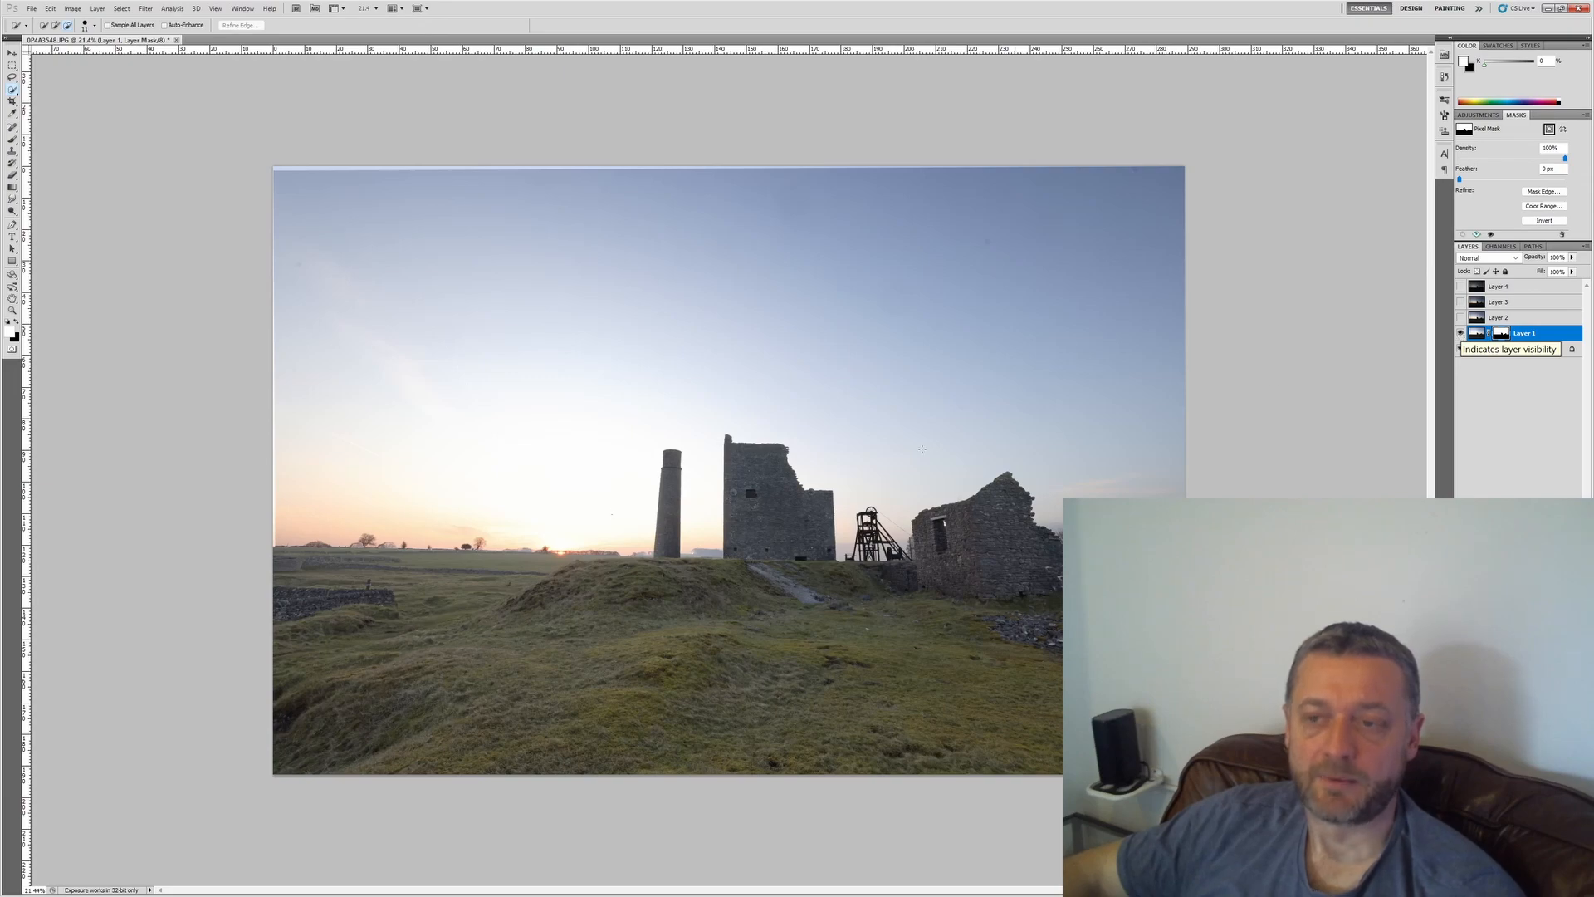
pyautogui.scroll(5, 507, 547)
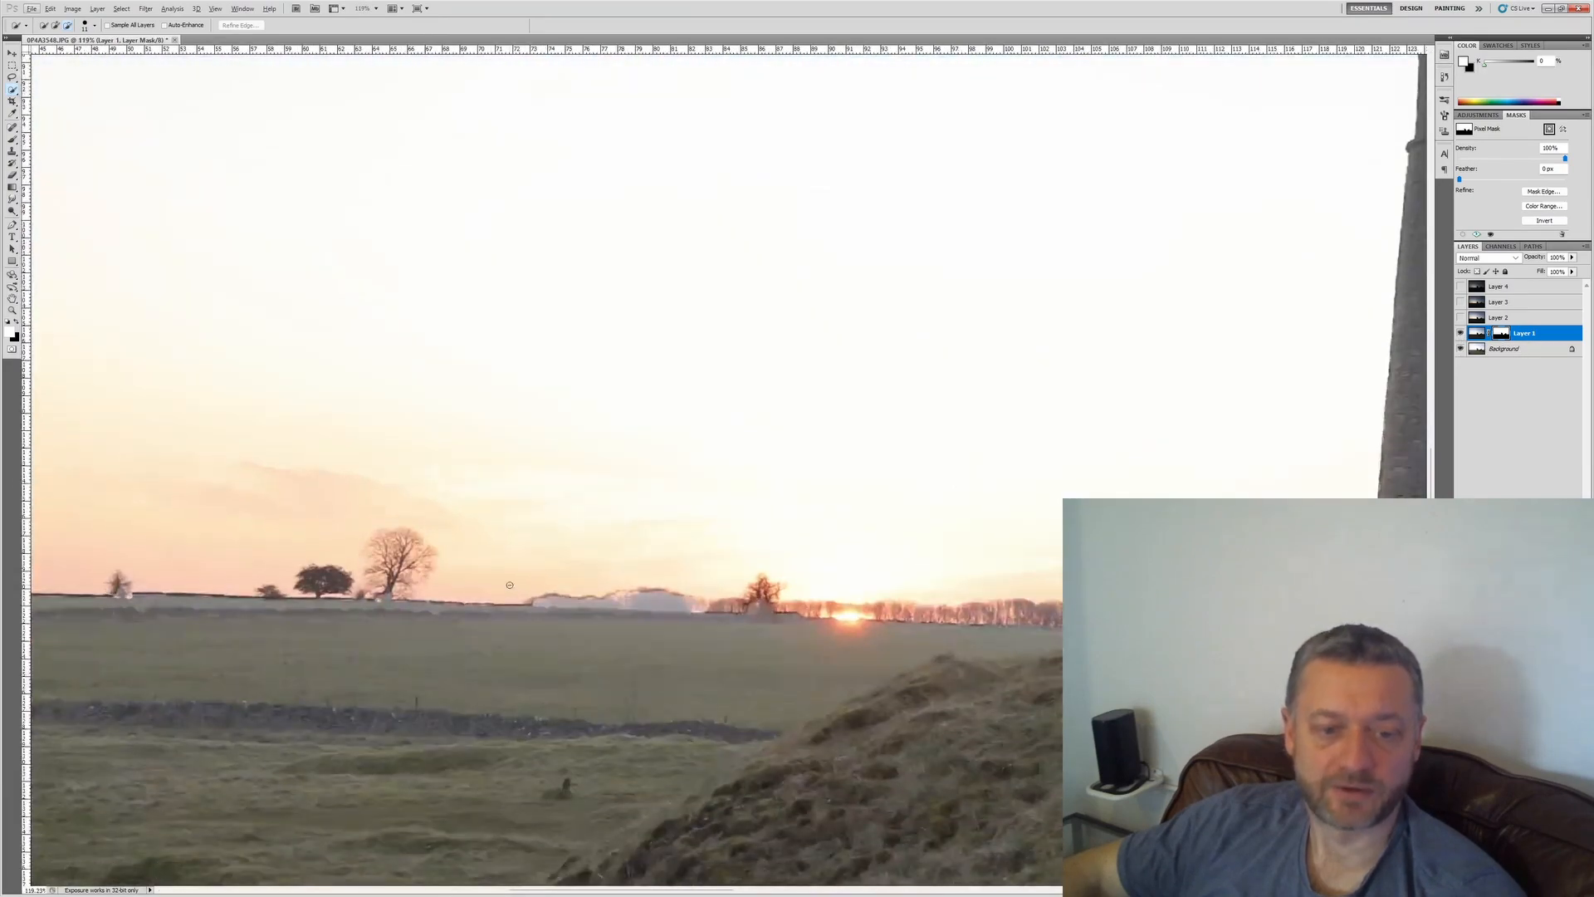
pyautogui.scroll(4, 510, 585)
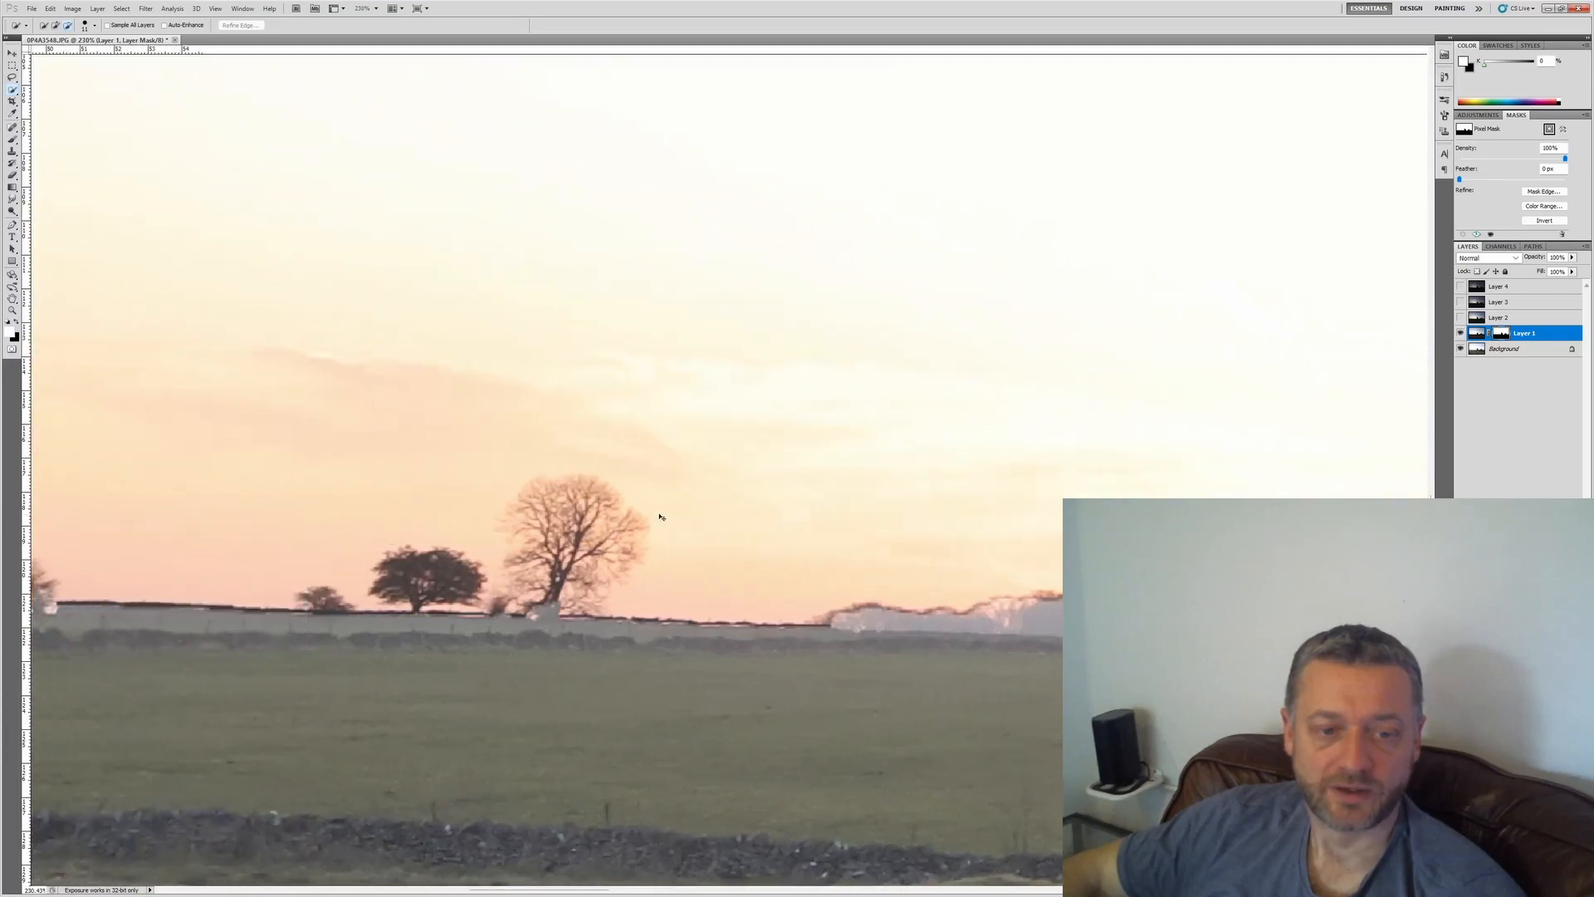
pyautogui.scroll(-2, 661, 517)
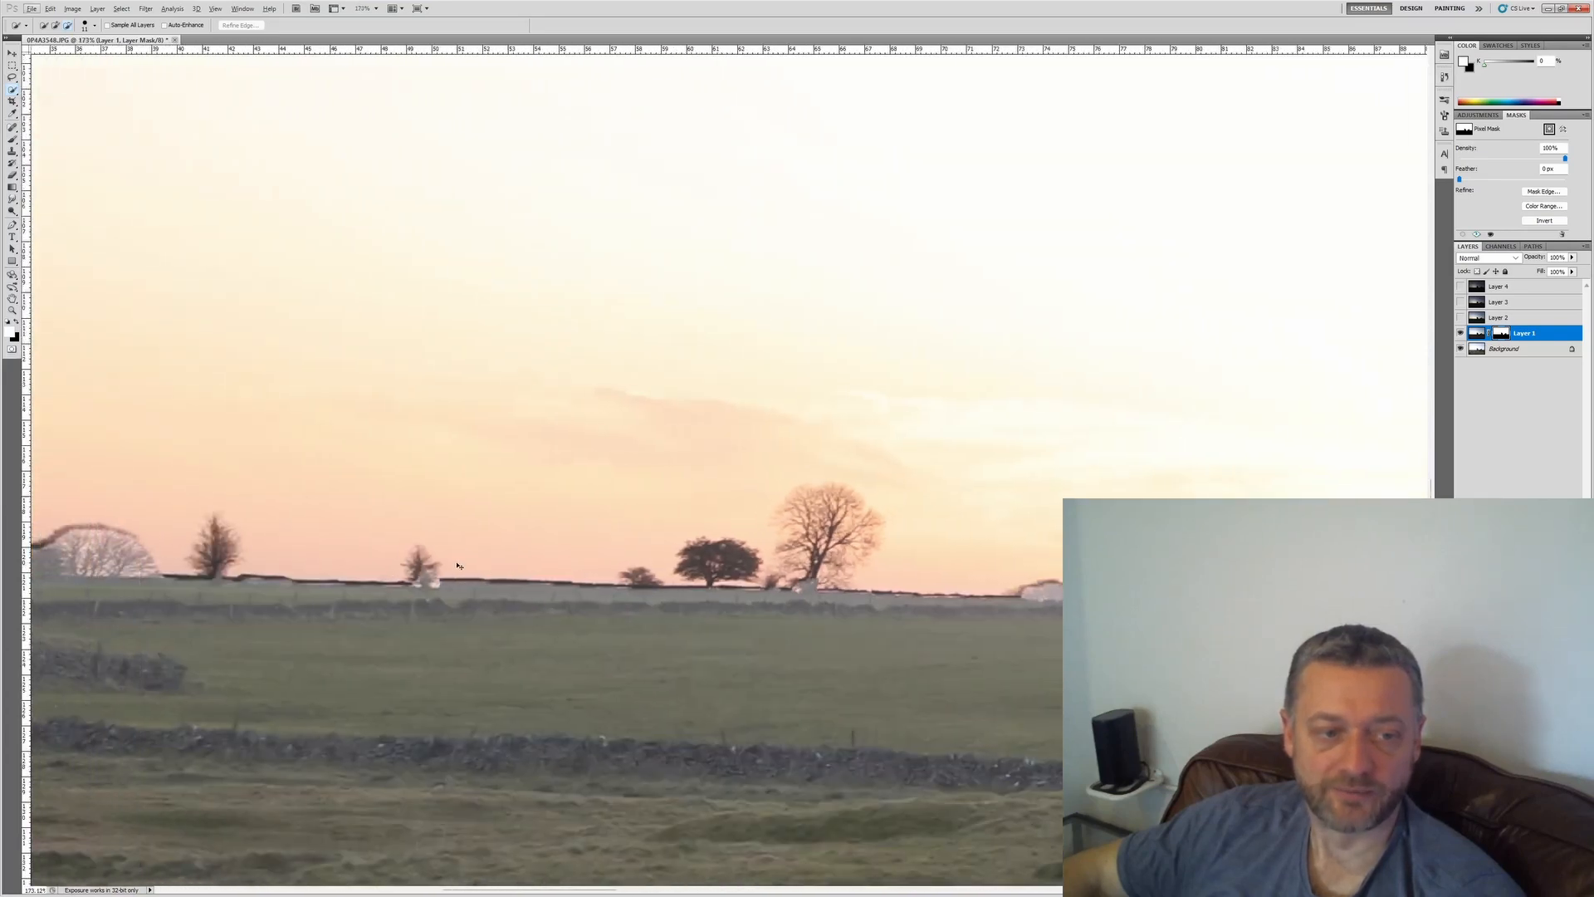
pyautogui.hscroll(-5, 457, 565)
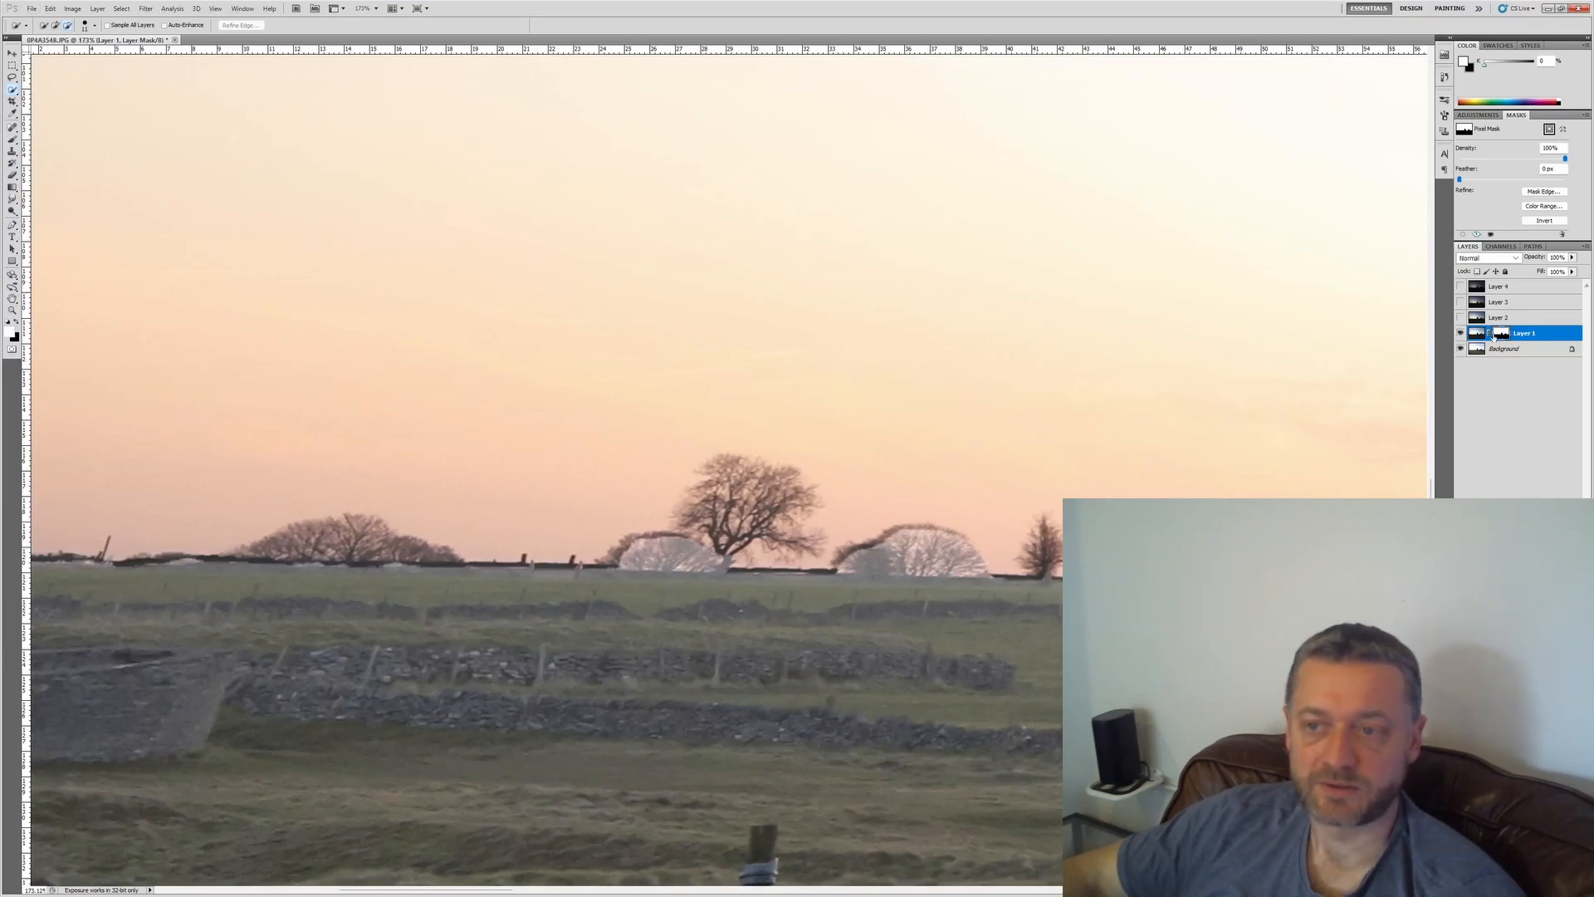
pyautogui.keyDown('alt'); pyautogui.click(1504, 335); pyautogui.keyUp('alt')
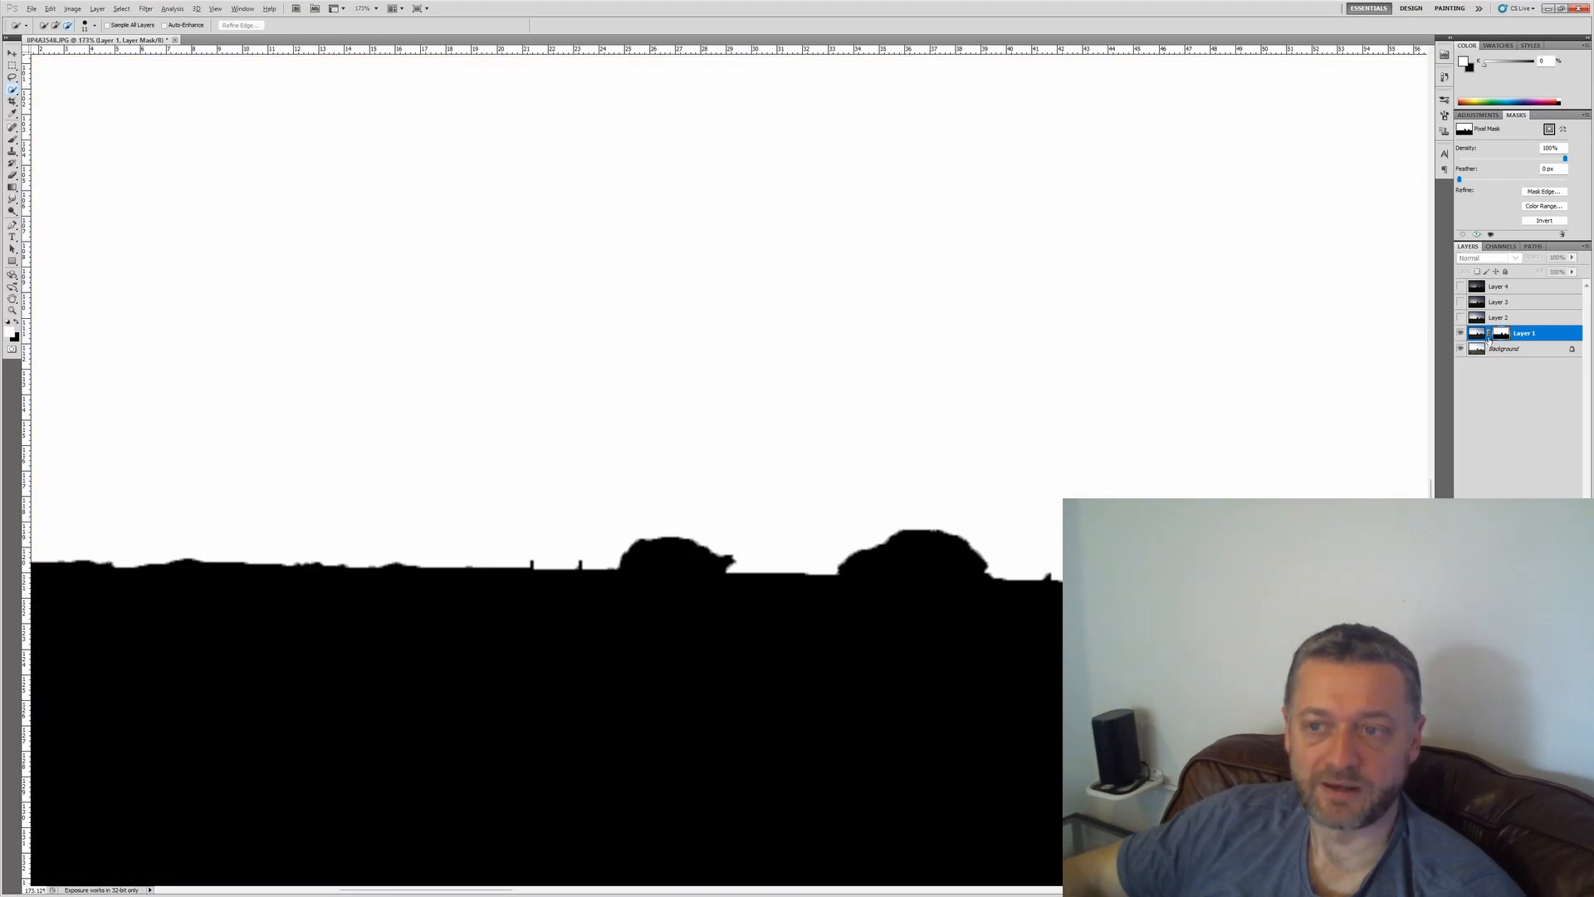
pyautogui.keyDown('alt'); pyautogui.click(1505, 335); pyautogui.keyUp('alt')
# Step: Brush white at 27% opacity on Layer 1's mask over the pale distant trees and walls along the horizon, and check the blend
pyautogui.press('b')
pyautogui.press('x')
pyautogui.click(53, 25)
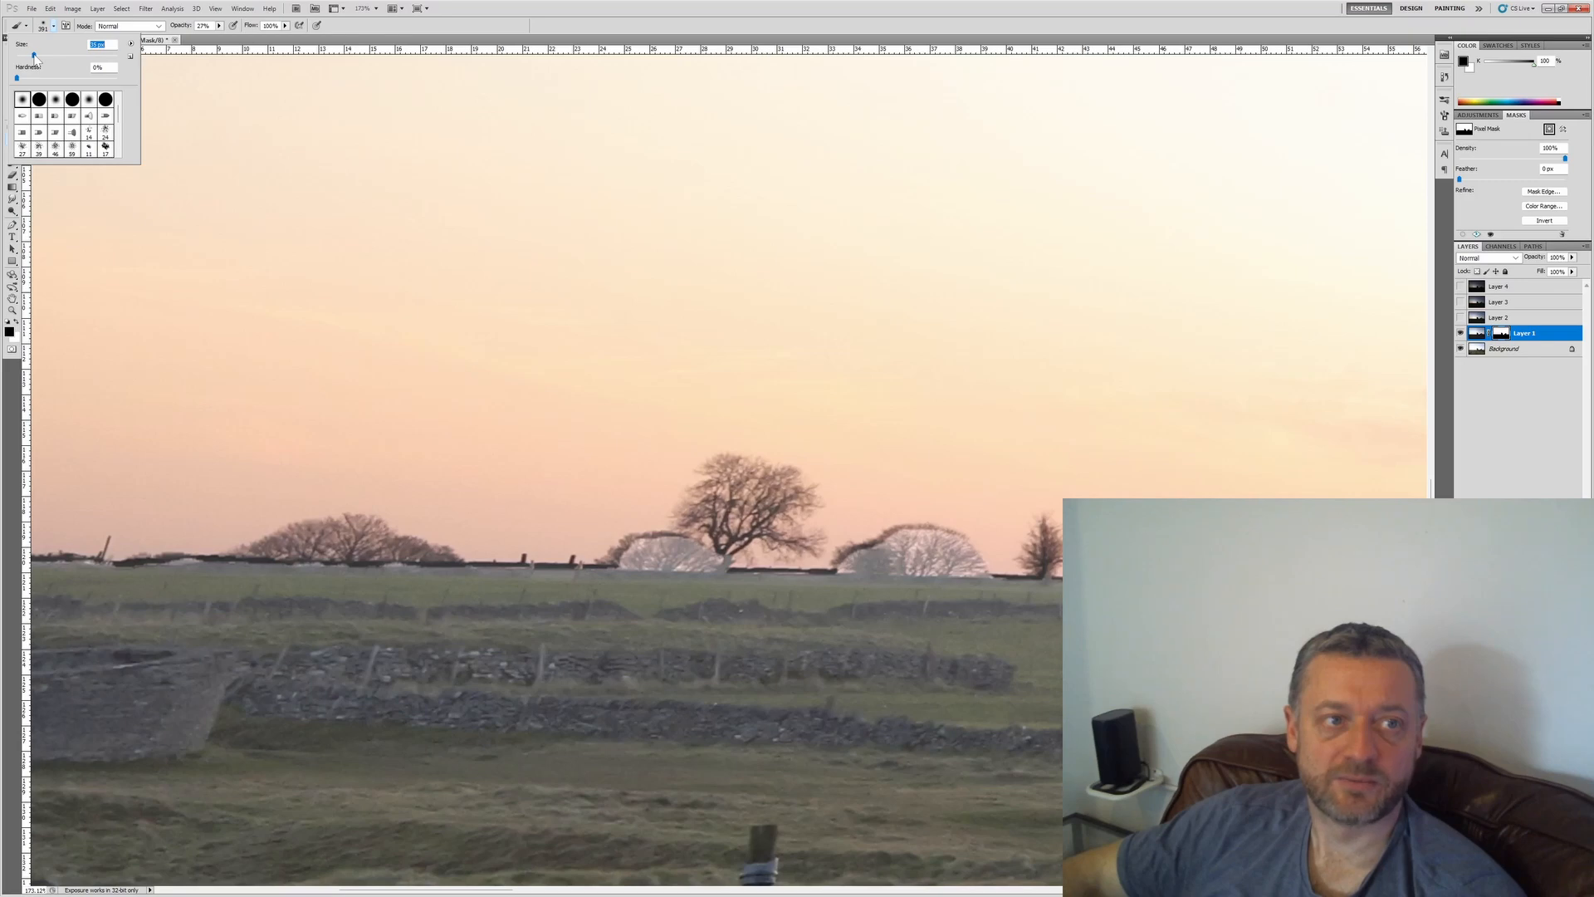
pyautogui.moveTo(80, 542); pyautogui.dragTo(106, 551)
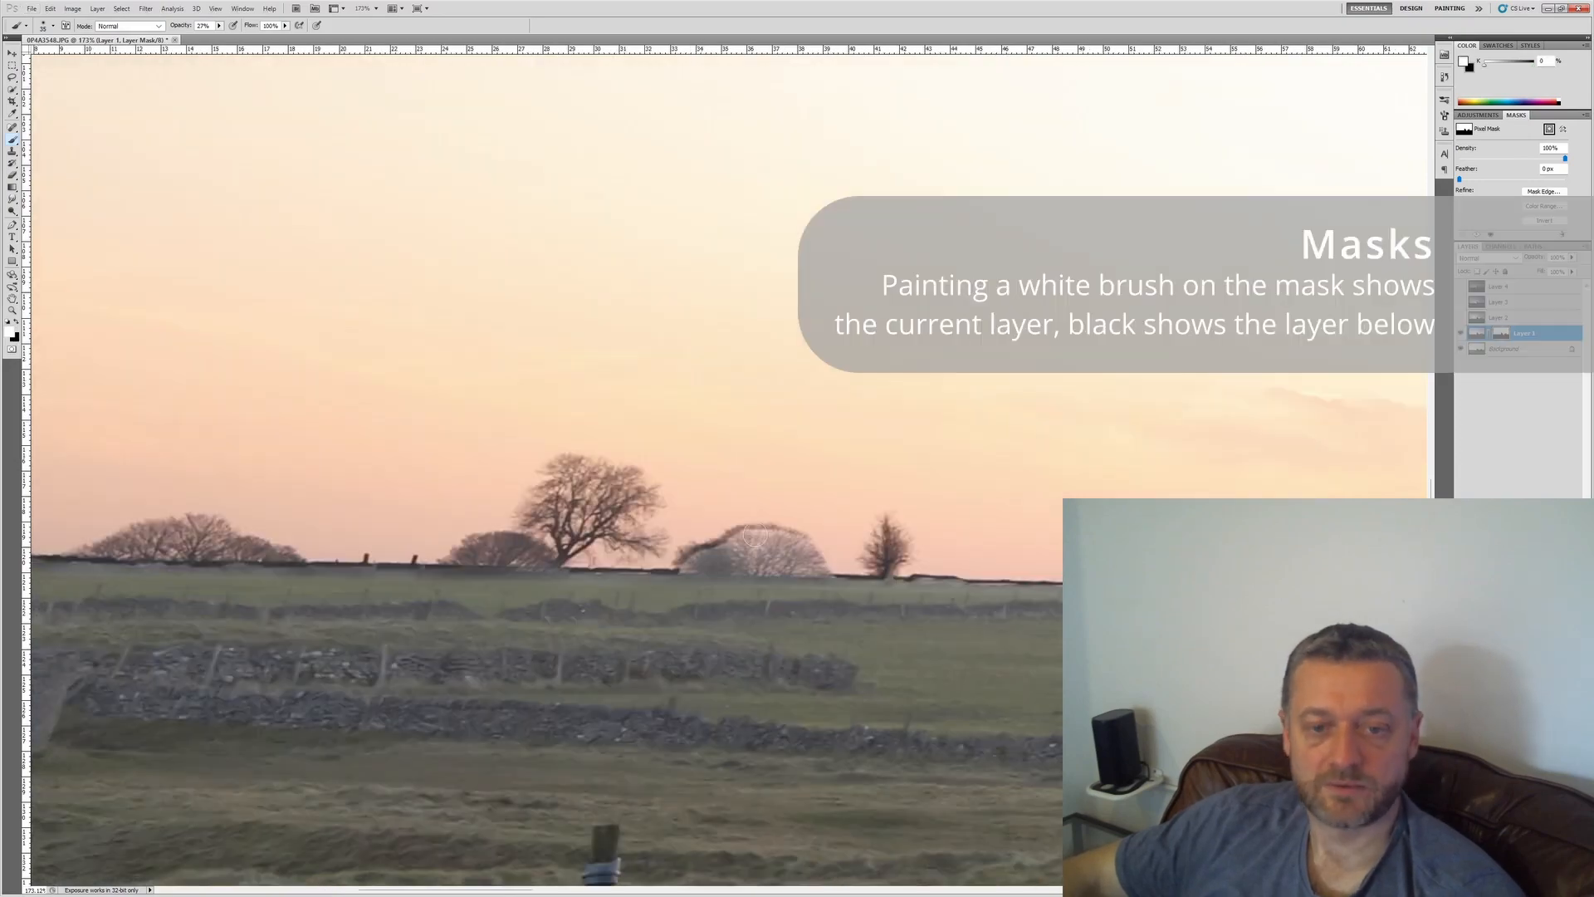
pyautogui.moveTo(755, 535); pyautogui.dragTo(801, 558)
pyautogui.moveTo(955, 573)
pyautogui.mouseDown()
pyautogui.moveTo(834, 541)
pyautogui.moveTo(240, 541)
pyautogui.mouseUp()
pyautogui.moveTo(1037, 548); pyautogui.dragTo(152, 542)
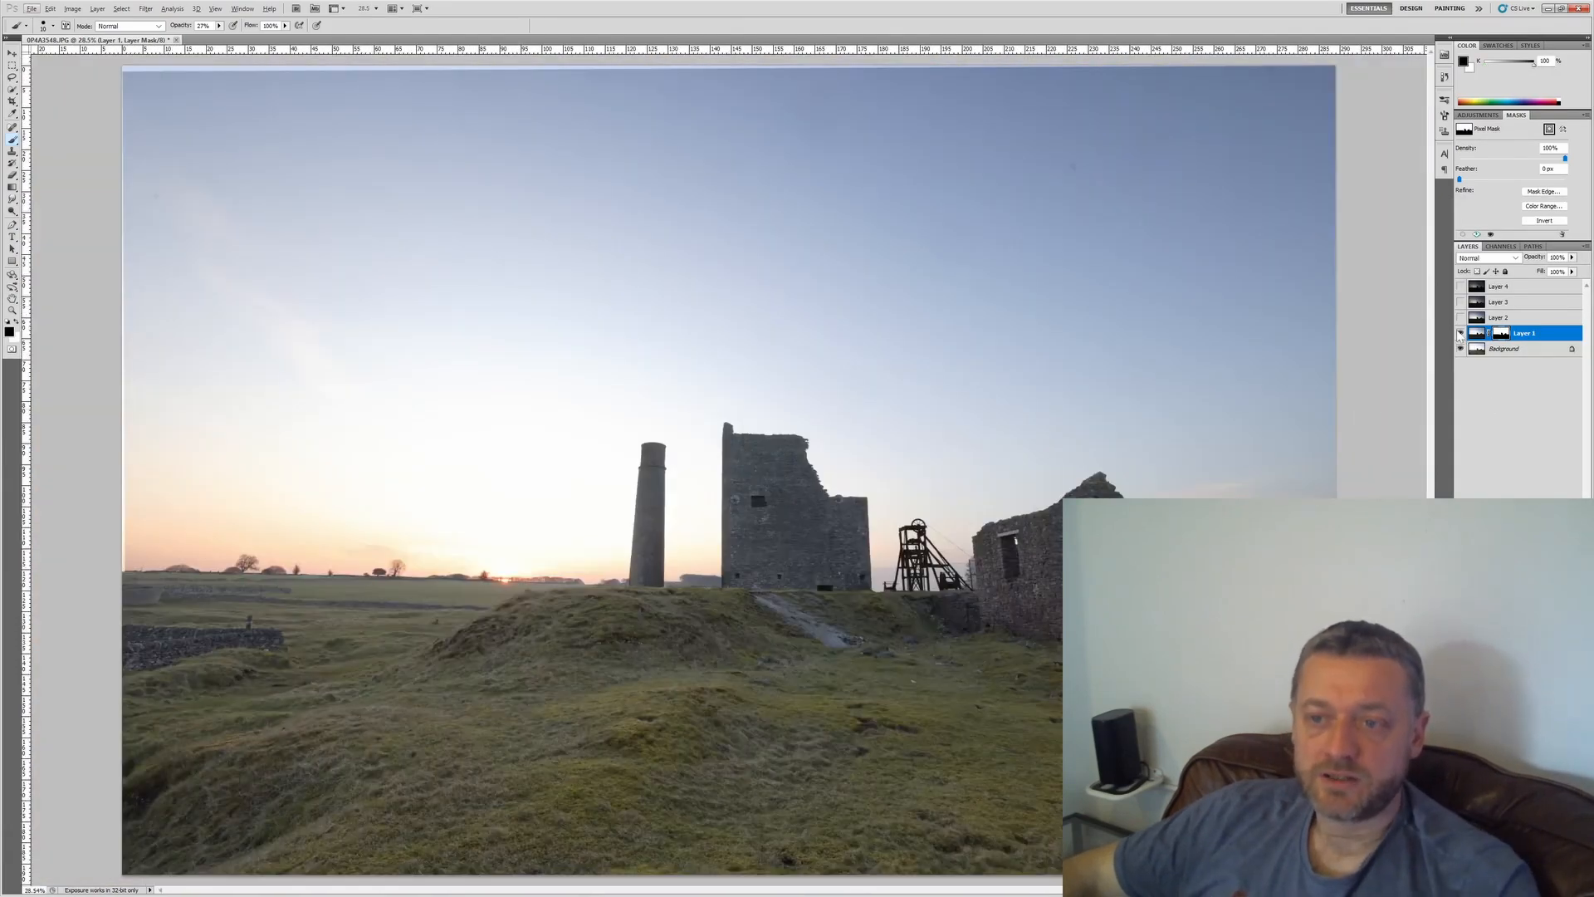
pyautogui.click(1461, 333)
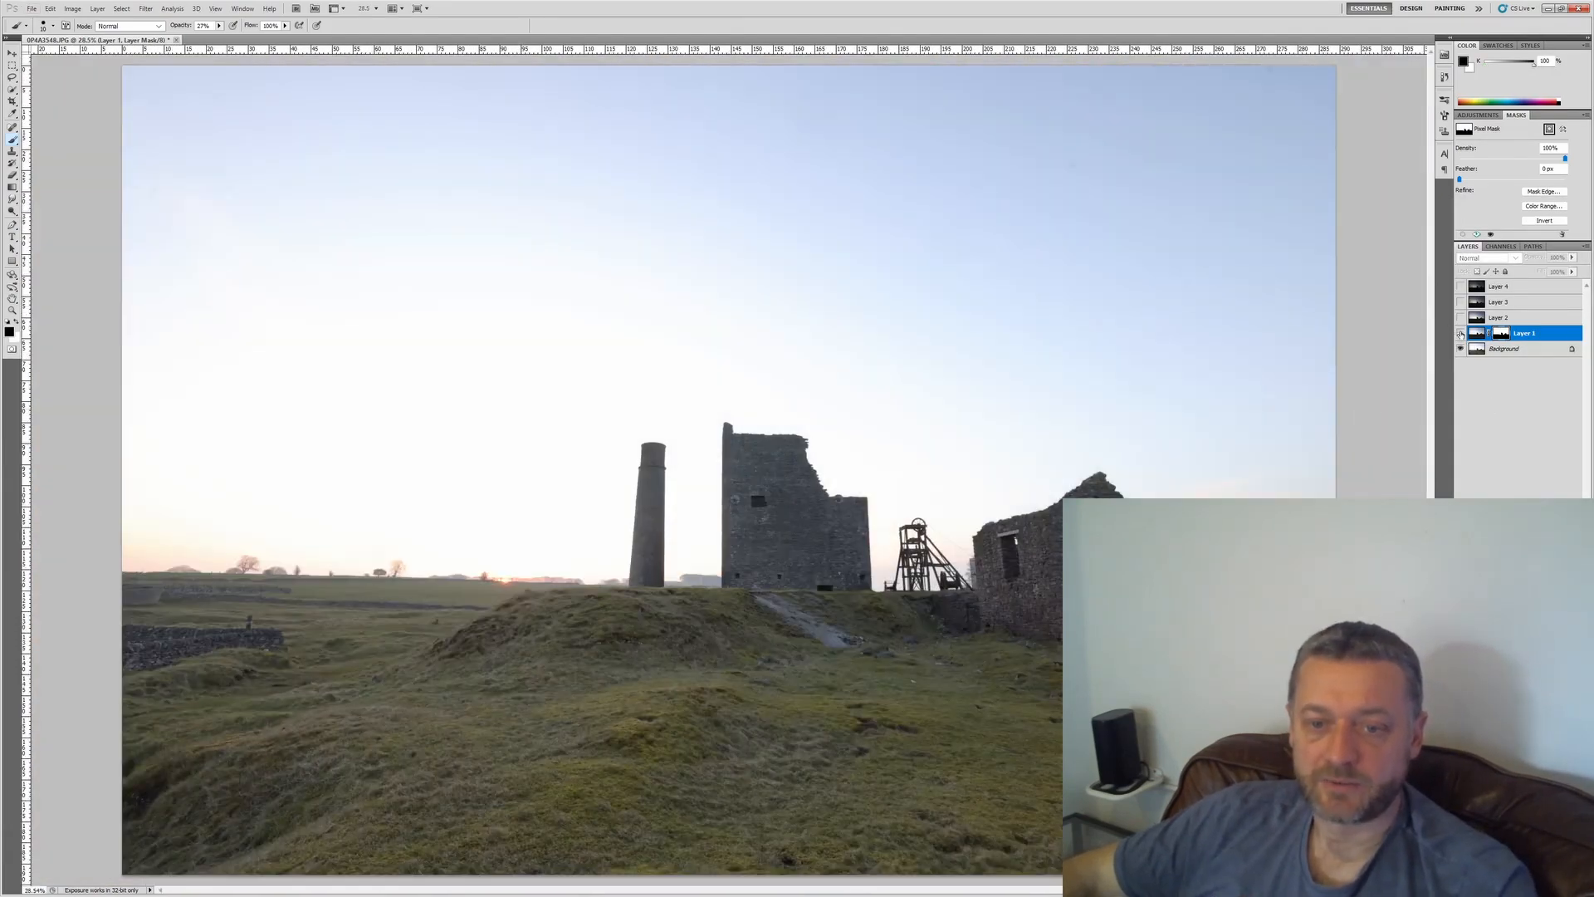
pyautogui.click(1461, 333)
pyautogui.click(1461, 333)
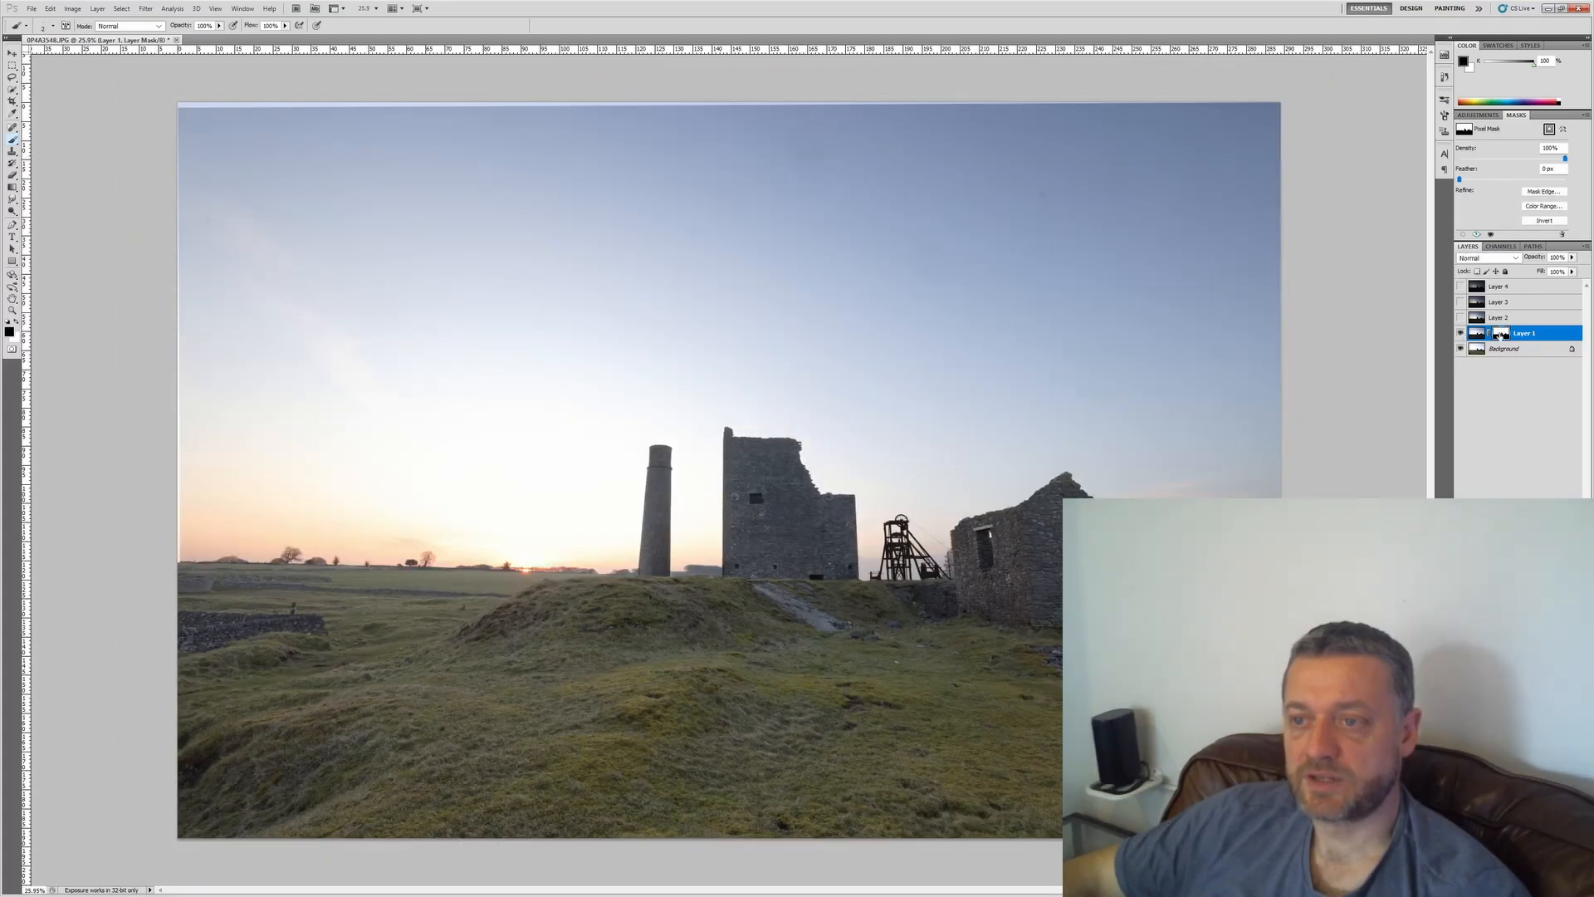
# Step: Add a mask to Layer 2, paste a copy of Layer 1's mask into it and make Layer 2 visible
pyautogui.keyDown('alt'); pyautogui.click(1502, 334); pyautogui.keyUp('alt')
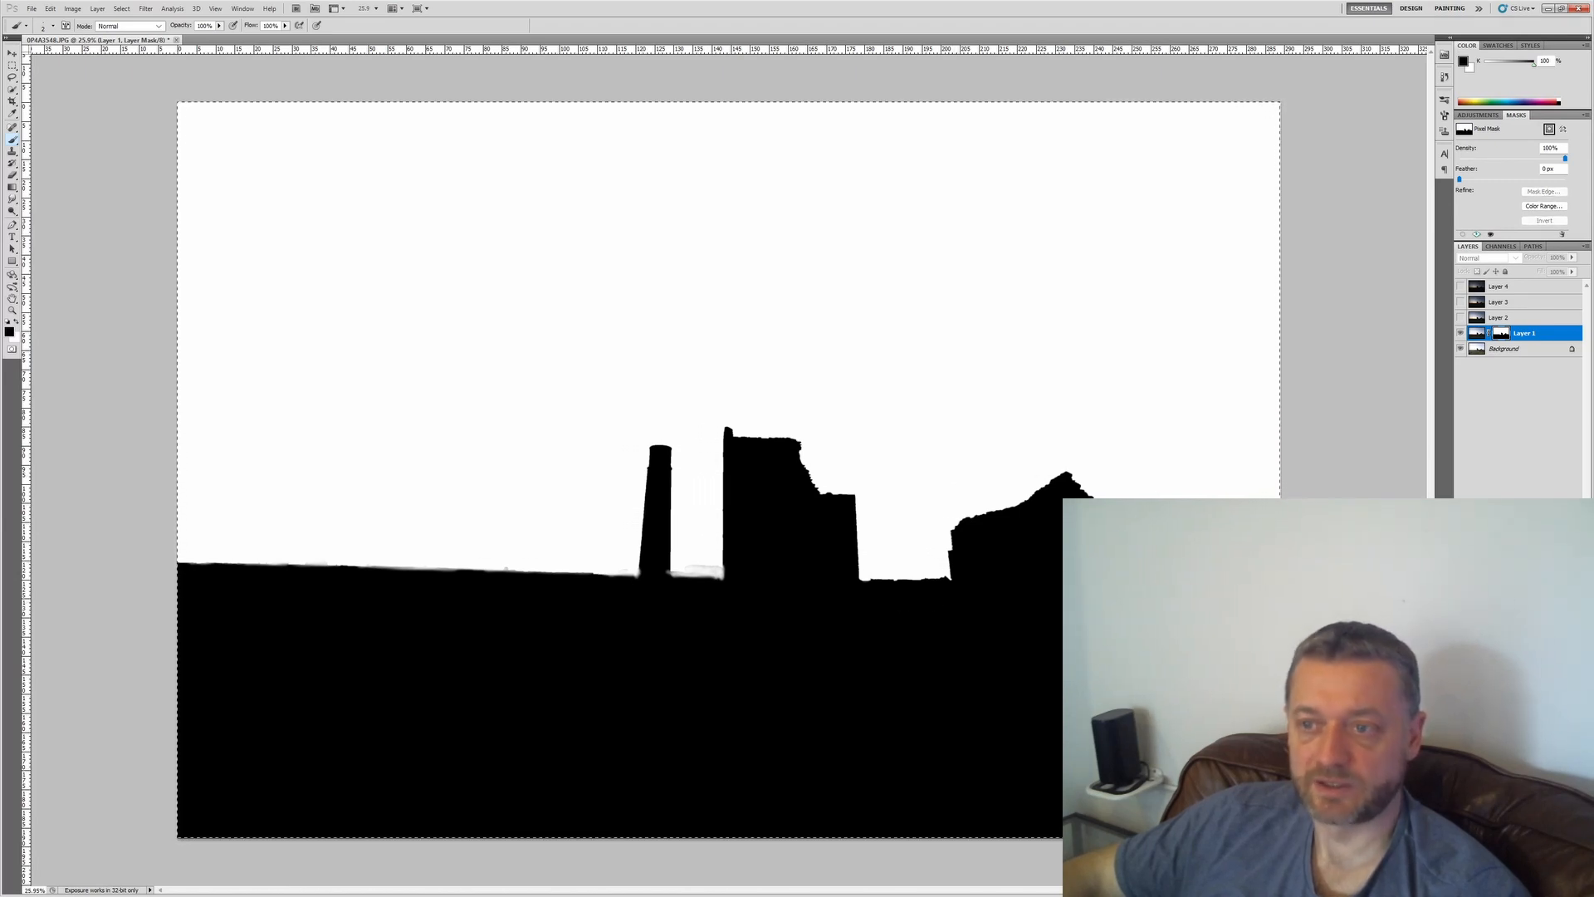
pyautogui.click(1504, 320)
pyautogui.click(1509, 889)
pyautogui.keyDown('alt'); pyautogui.click(1501, 318); pyautogui.keyUp('alt')
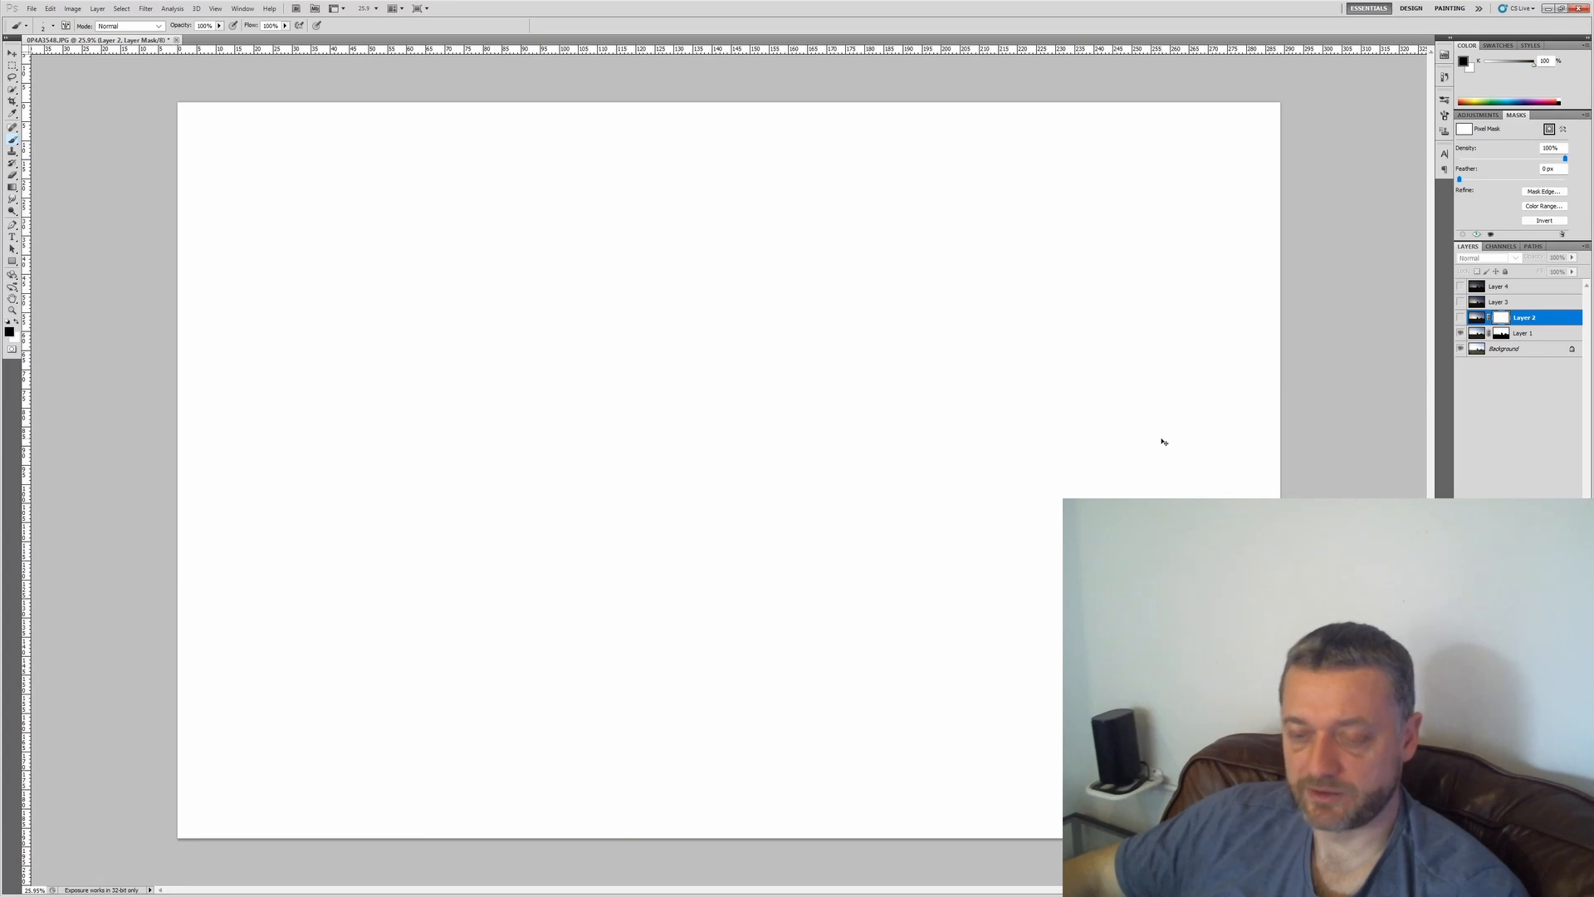
pyautogui.hotkey('ctrl', 'v')
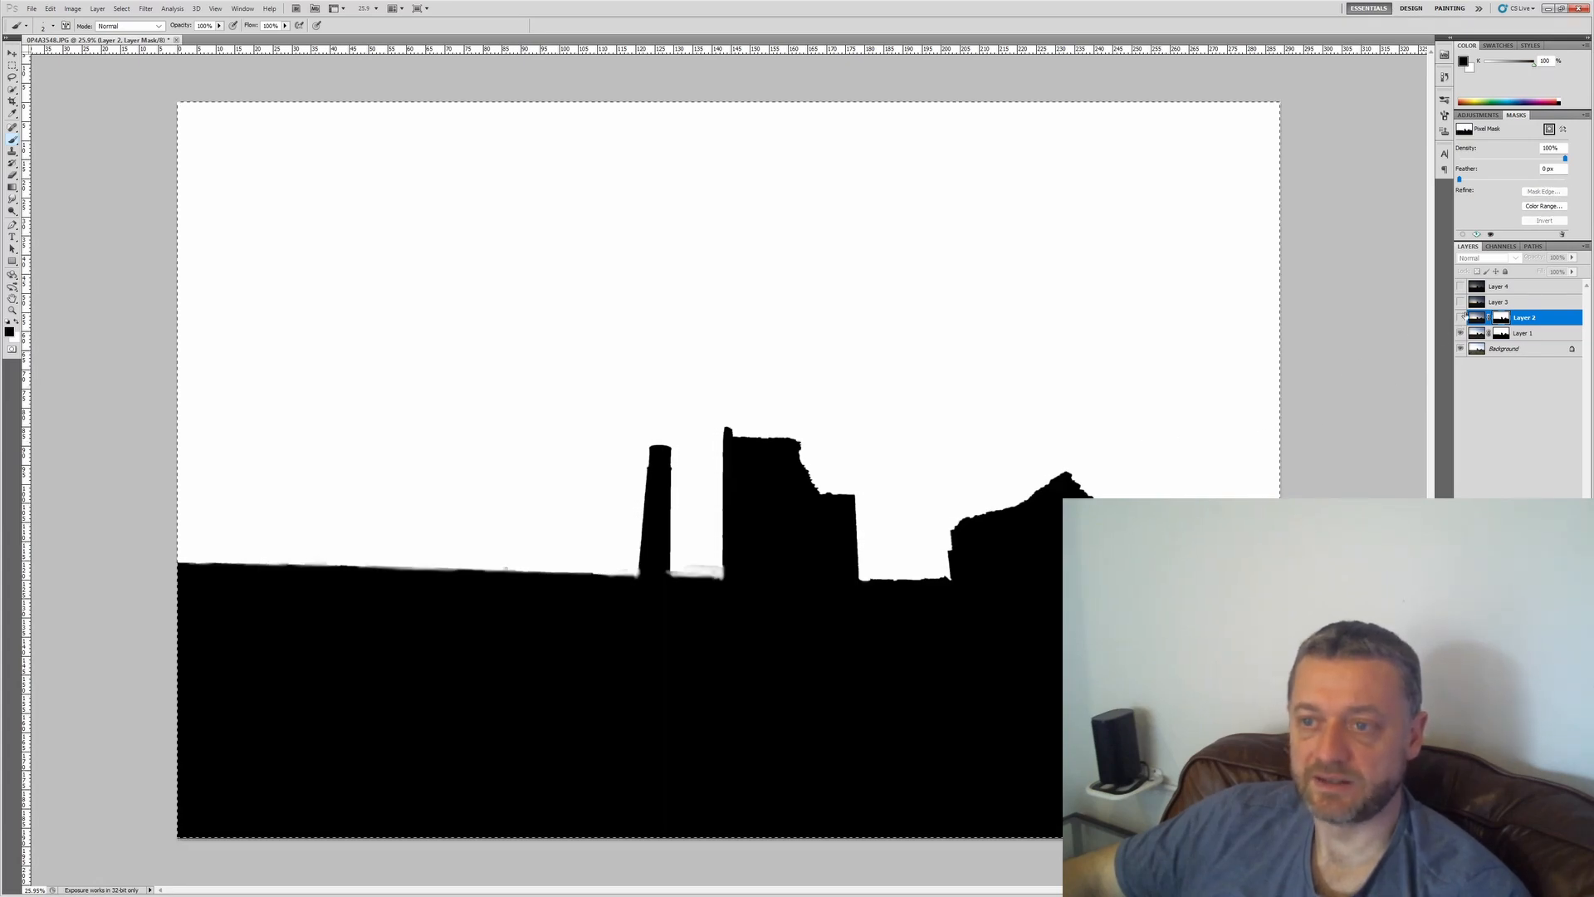
pyautogui.click(1462, 317)
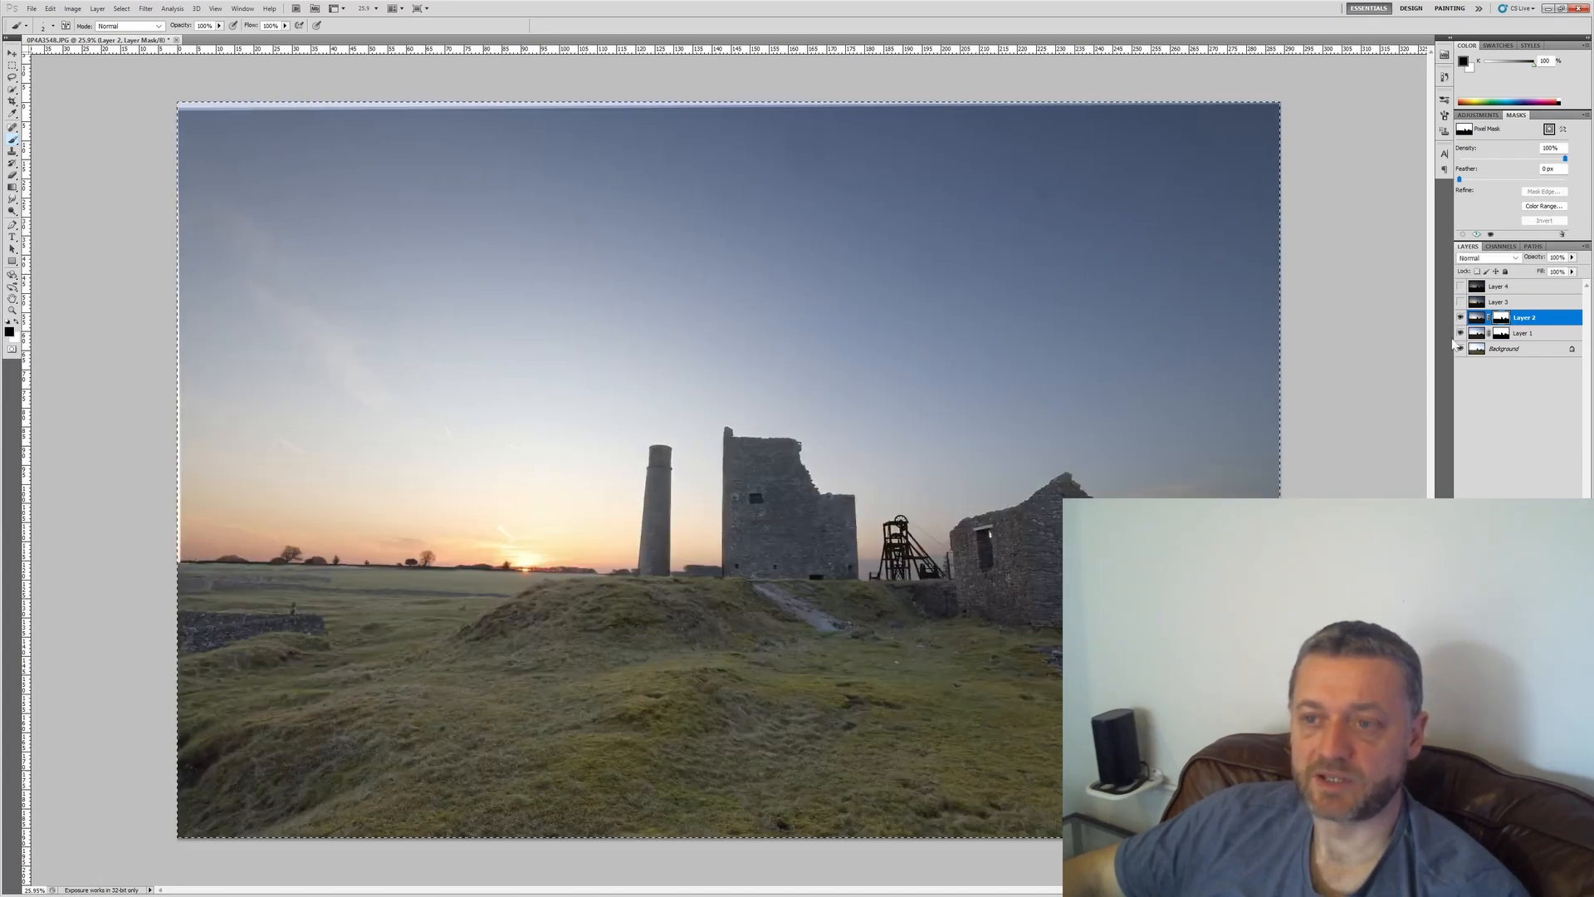
# Step: Compare the sky with Layer 2 hidden and shown to judge how much it darkens
pyautogui.click(1461, 318)
pyautogui.click(1461, 318)
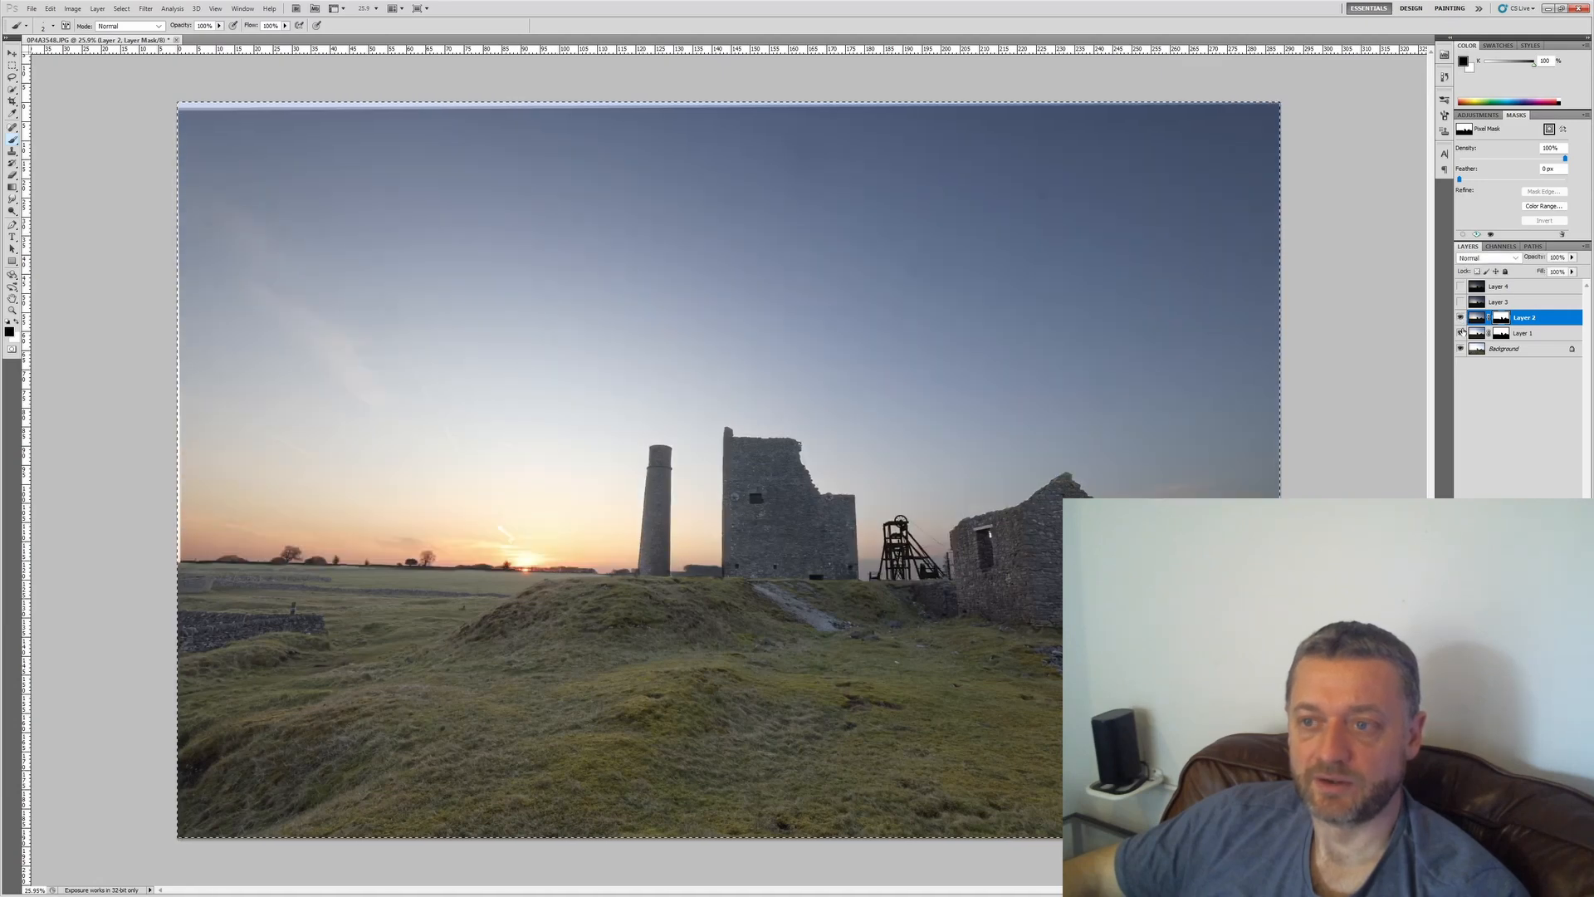
pyautogui.click(1460, 318)
pyautogui.click(1461, 318)
pyautogui.click(1461, 318)
pyautogui.click(1460, 318)
pyautogui.click(1460, 318)
pyautogui.click(1460, 318)
pyautogui.click(1460, 318)
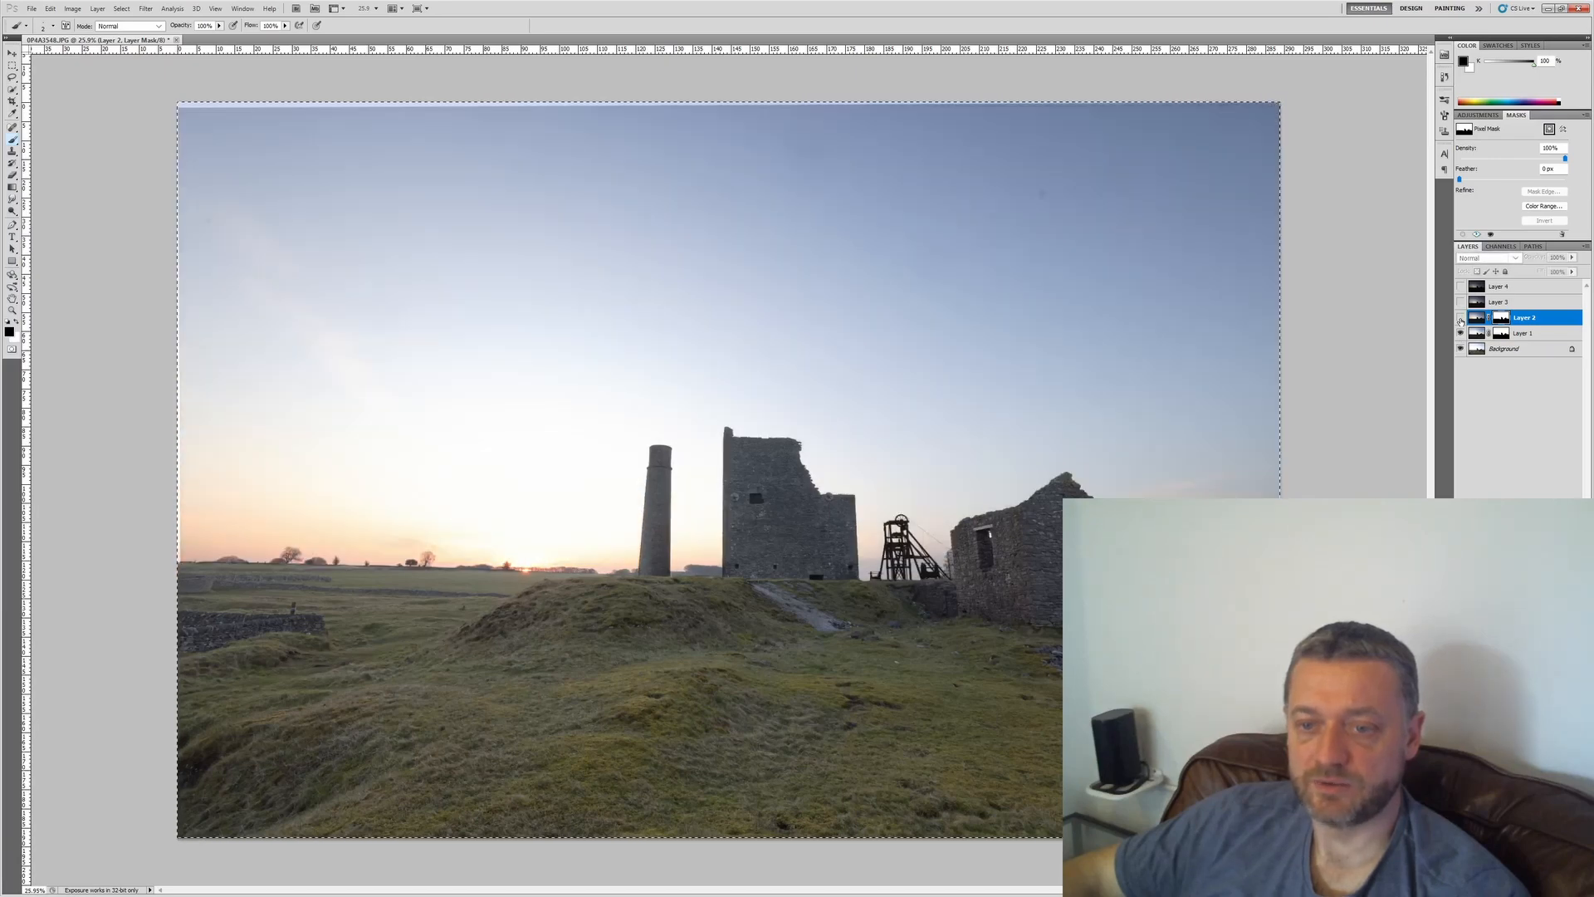
pyautogui.click(1461, 318)
pyautogui.click(1460, 318)
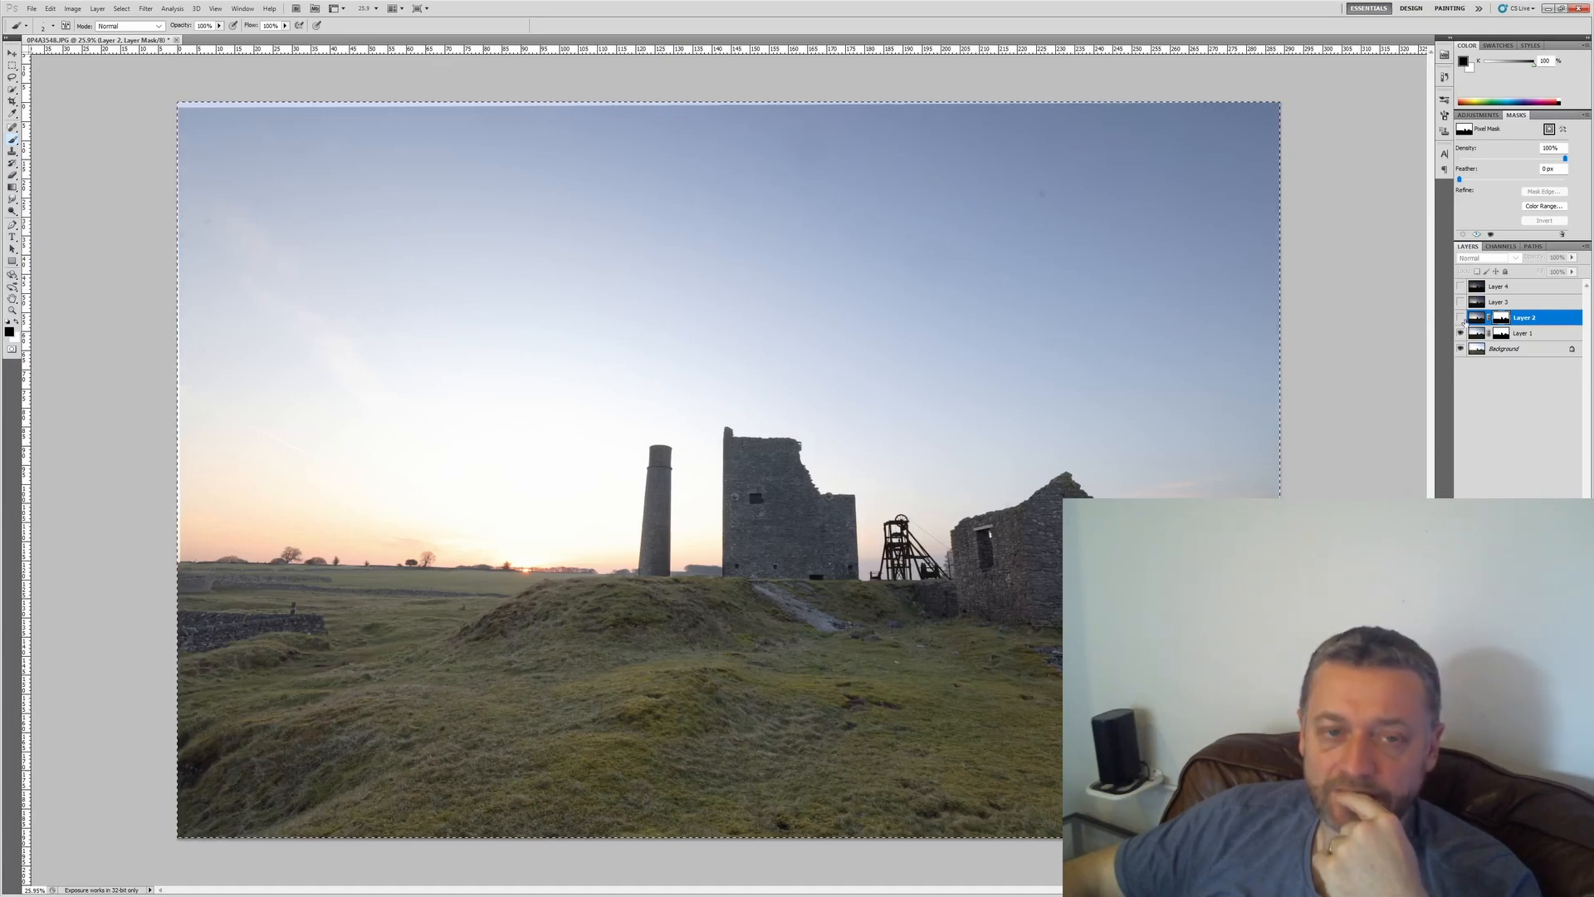
pyautogui.click(1460, 318)
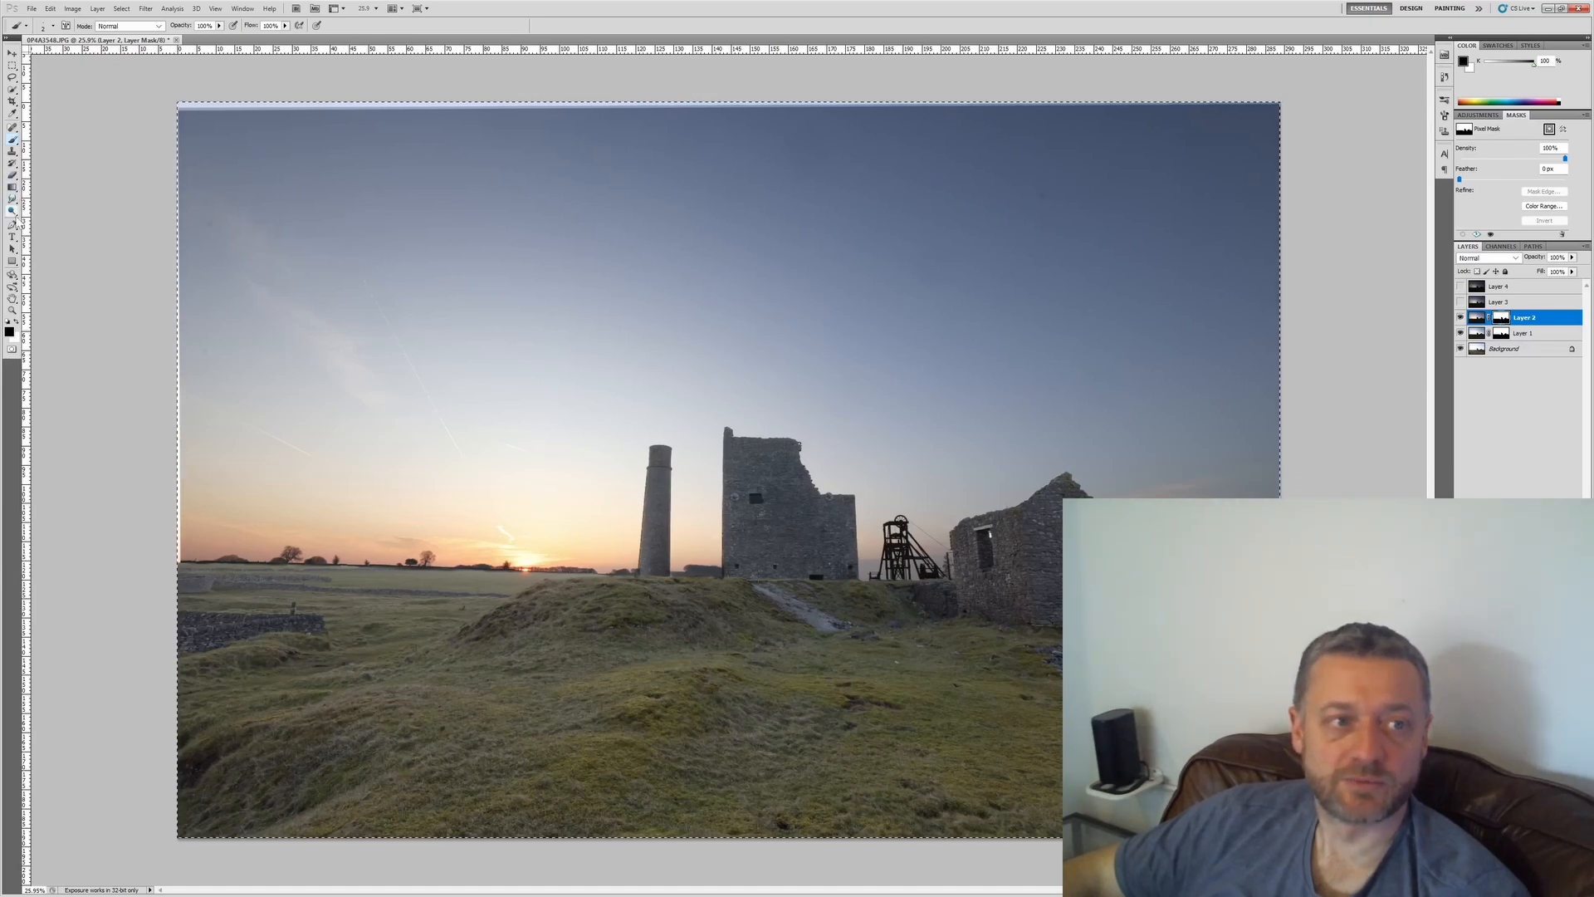
# Step: Paint black across the upper sky on Layer 2's mask with a large, soft, low-opacity brush to lighten it
pyautogui.click(46, 26)
pyautogui.click(23, 100)
pyautogui.click(220, 26)
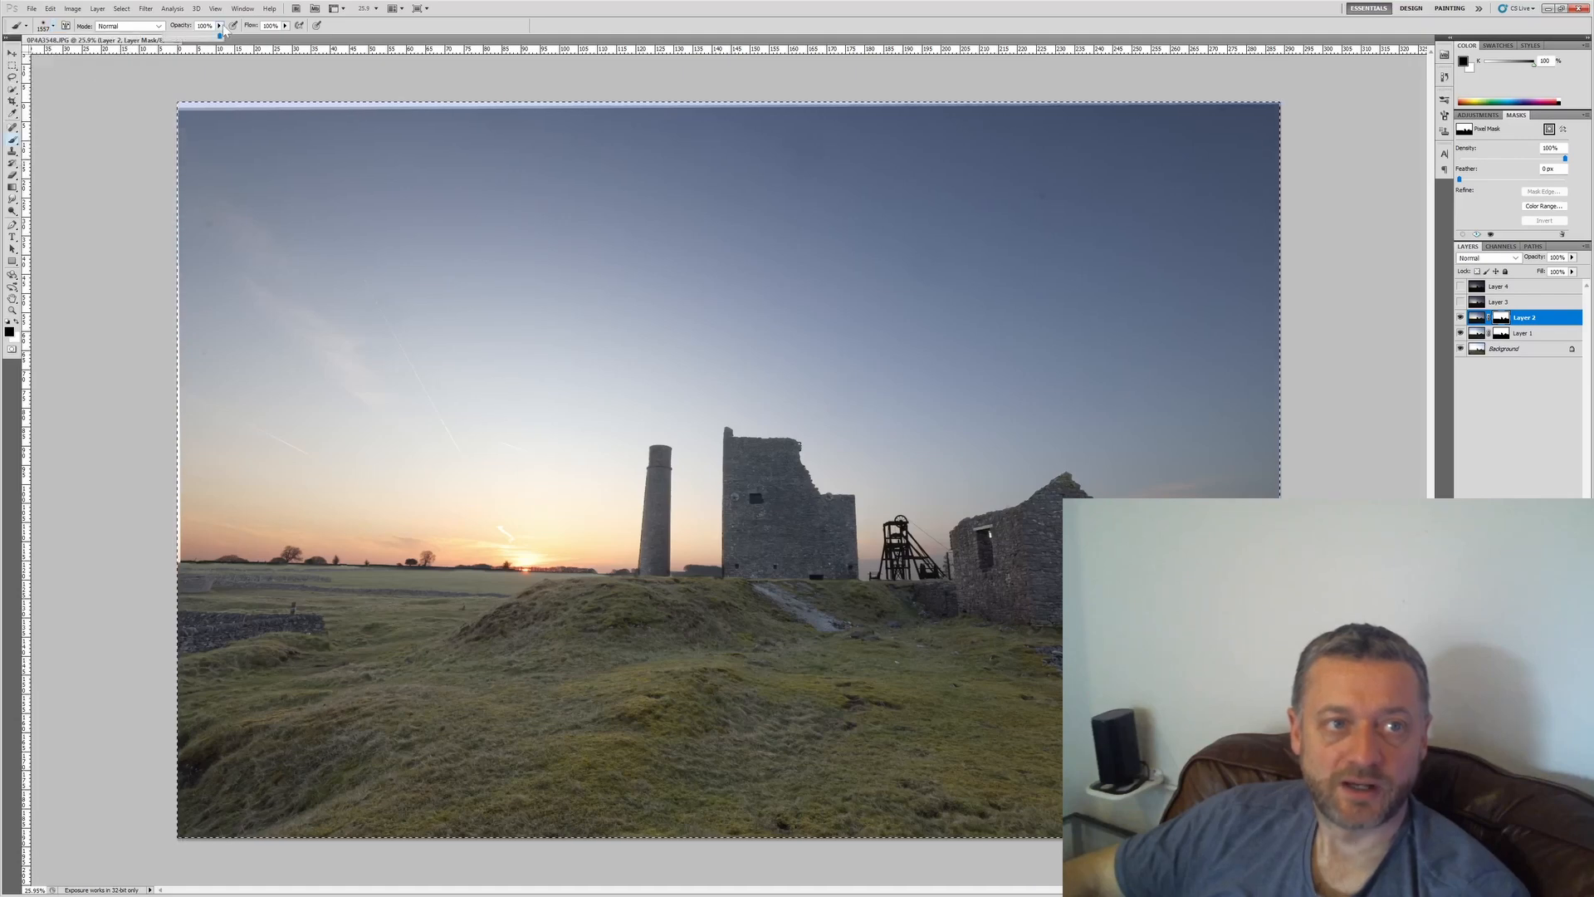
pyautogui.click(124, 185)
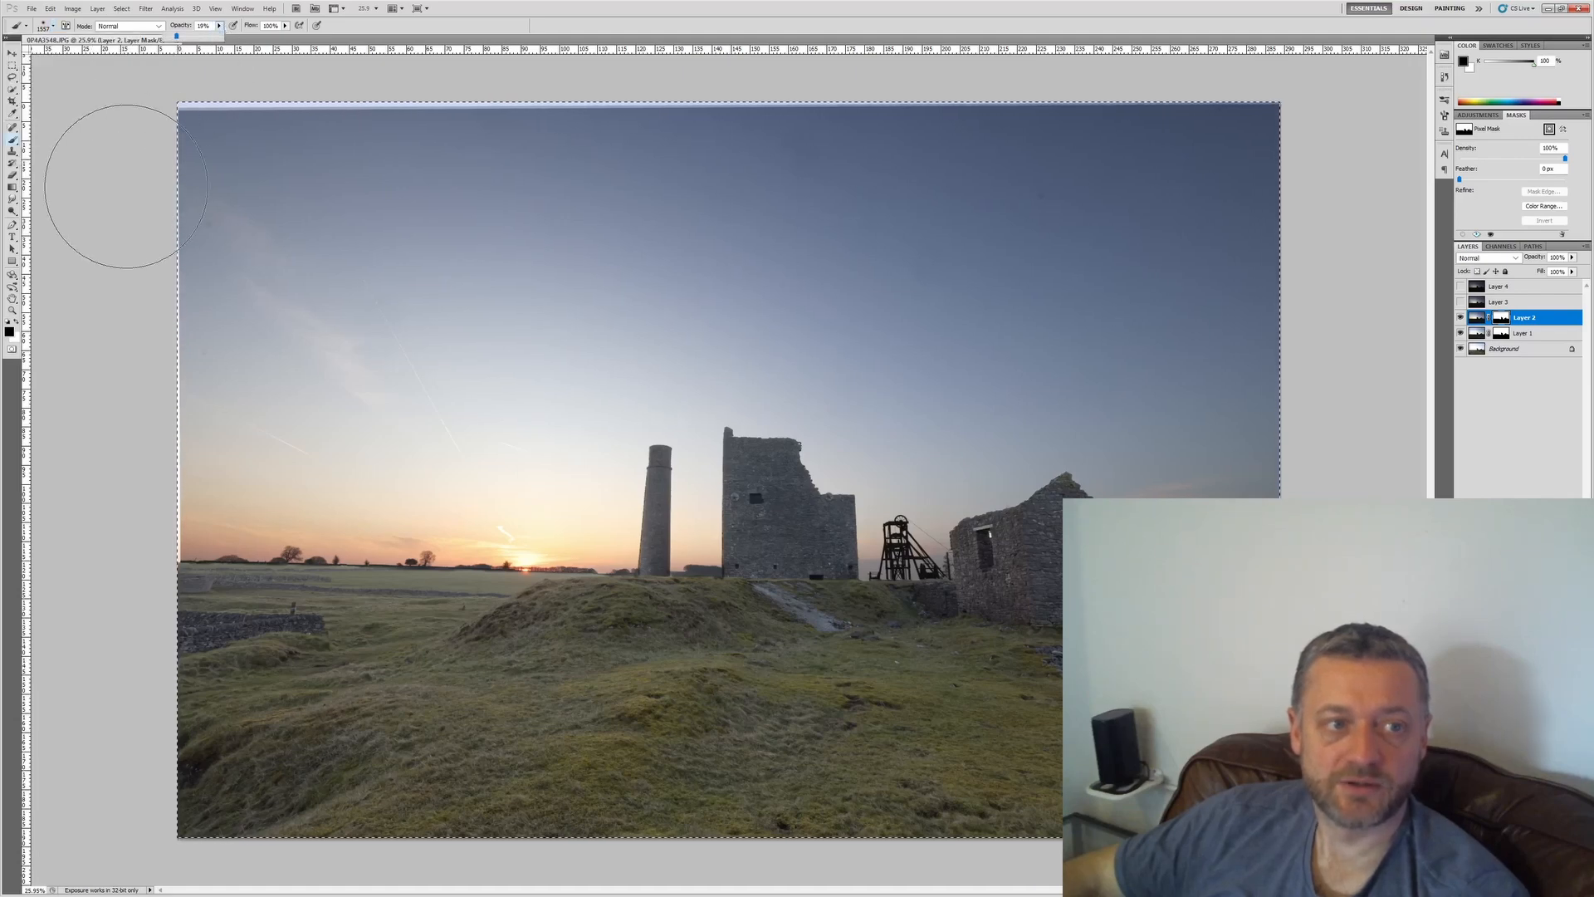
pyautogui.click(10, 332)
pyautogui.press('Return')
pyautogui.click(17, 322)
pyautogui.click(16, 321)
pyautogui.moveTo(185, 168)
pyautogui.mouseDown()
pyautogui.moveTo(332, 199)
pyautogui.moveTo(1208, 166)
pyautogui.moveTo(1132, 235)
pyautogui.moveTo(242, 278)
pyautogui.moveTo(491, 316)
pyautogui.moveTo(1174, 361)
pyautogui.moveTo(1294, 293)
pyautogui.mouseUp()
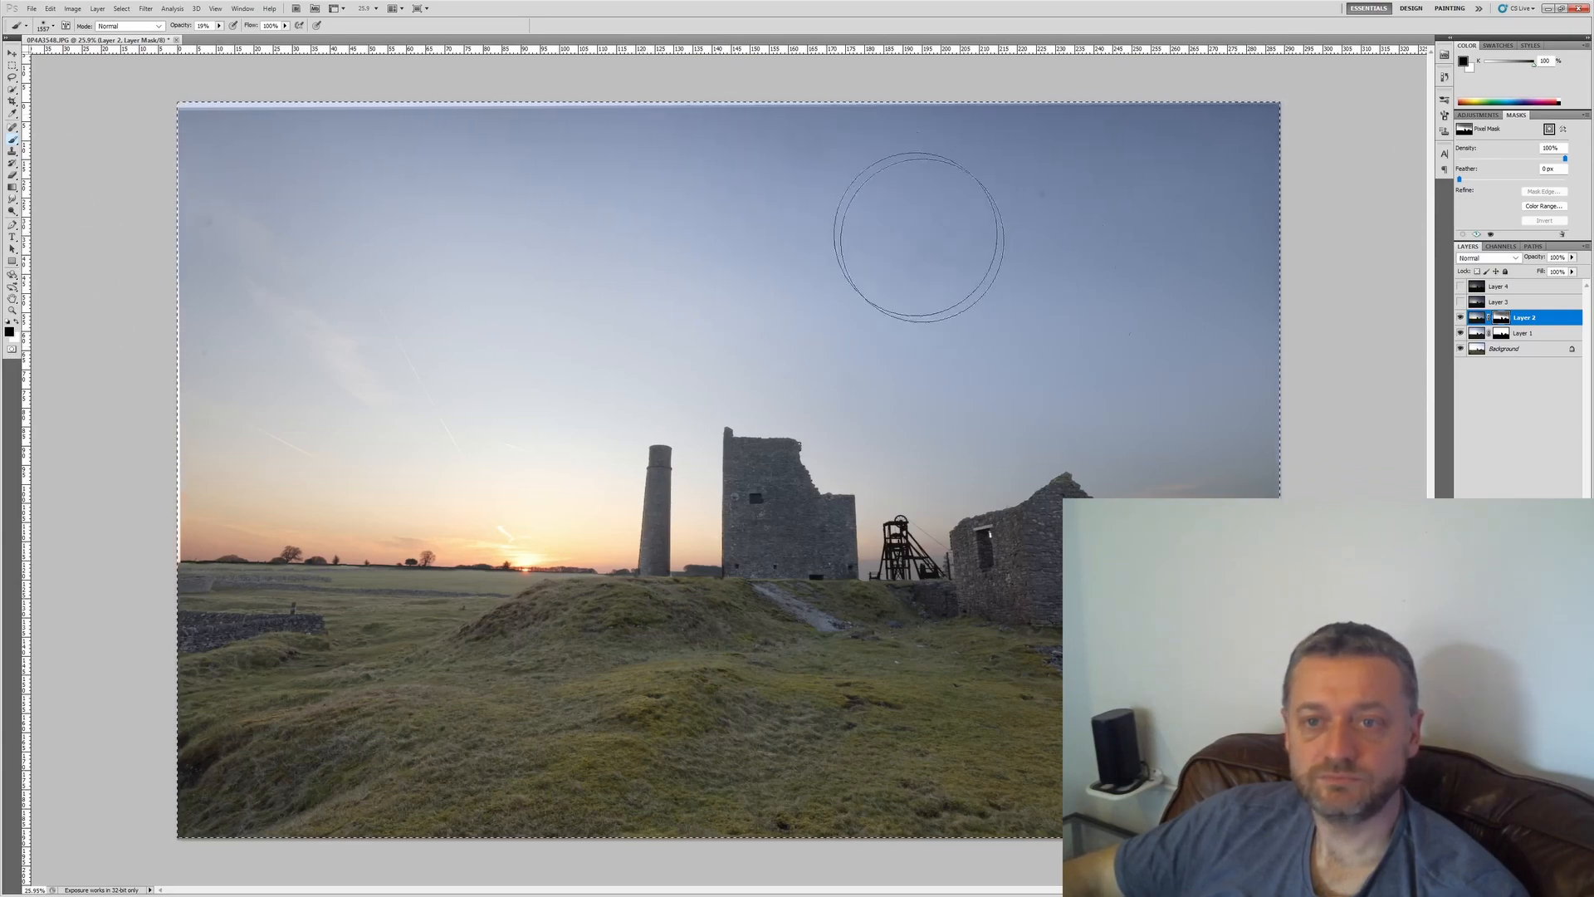
# Step: Make Layer 3 visible, add a layer mask to it and fill the mask with black using the Paint Bucket
pyautogui.scroll(-1, 891, 212)
pyautogui.click(1461, 301)
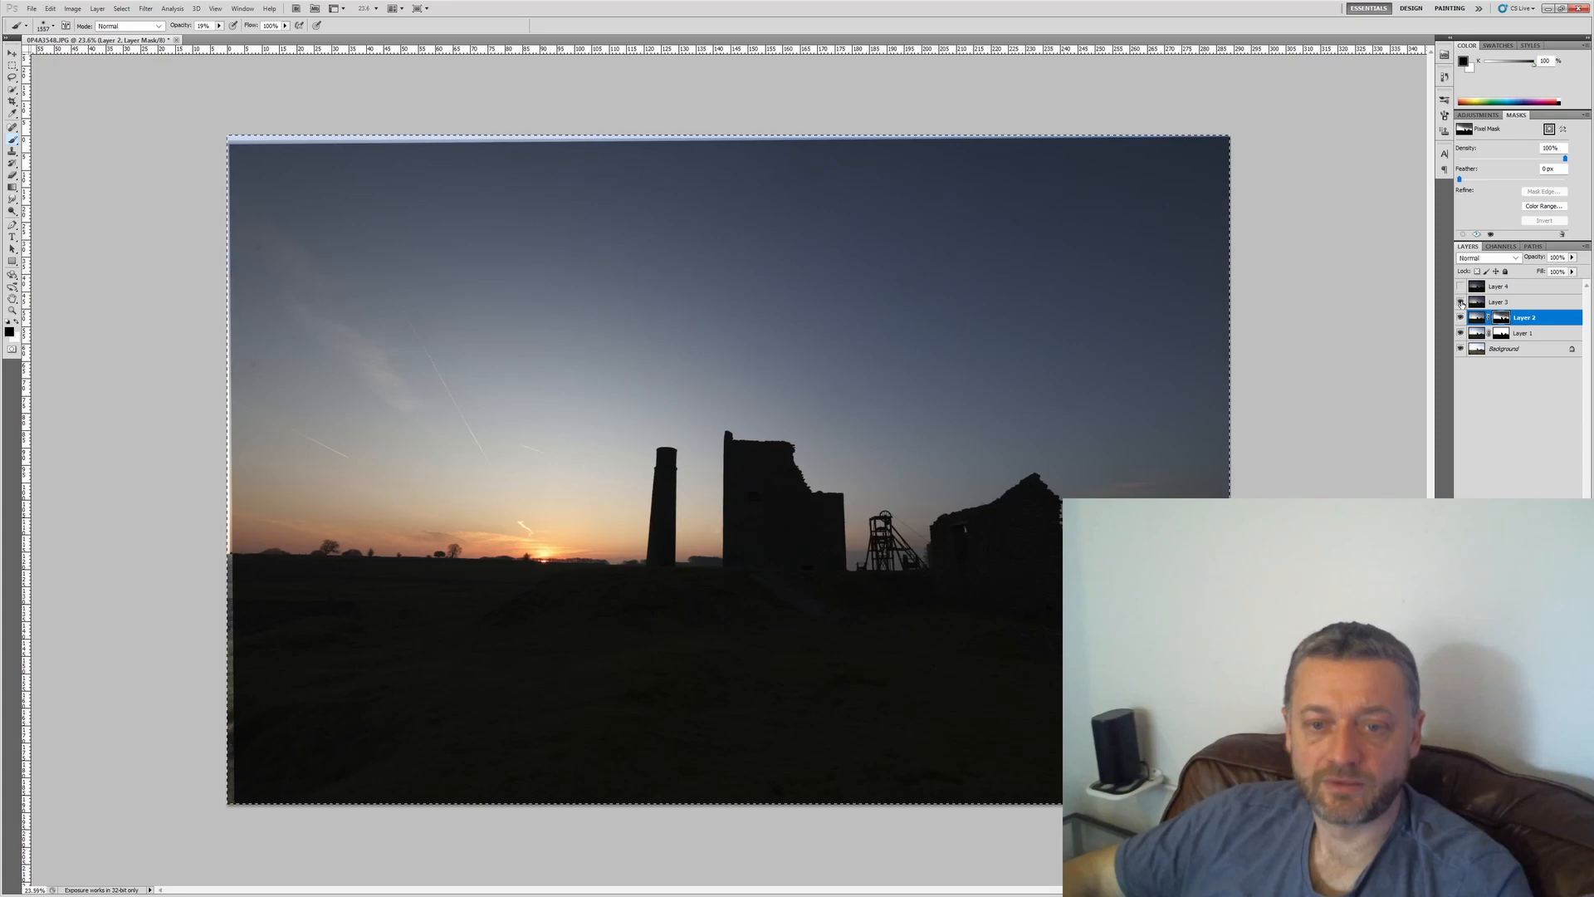
pyautogui.click(1460, 301)
pyautogui.click(1461, 301)
pyautogui.click(1460, 301)
pyautogui.click(1460, 301)
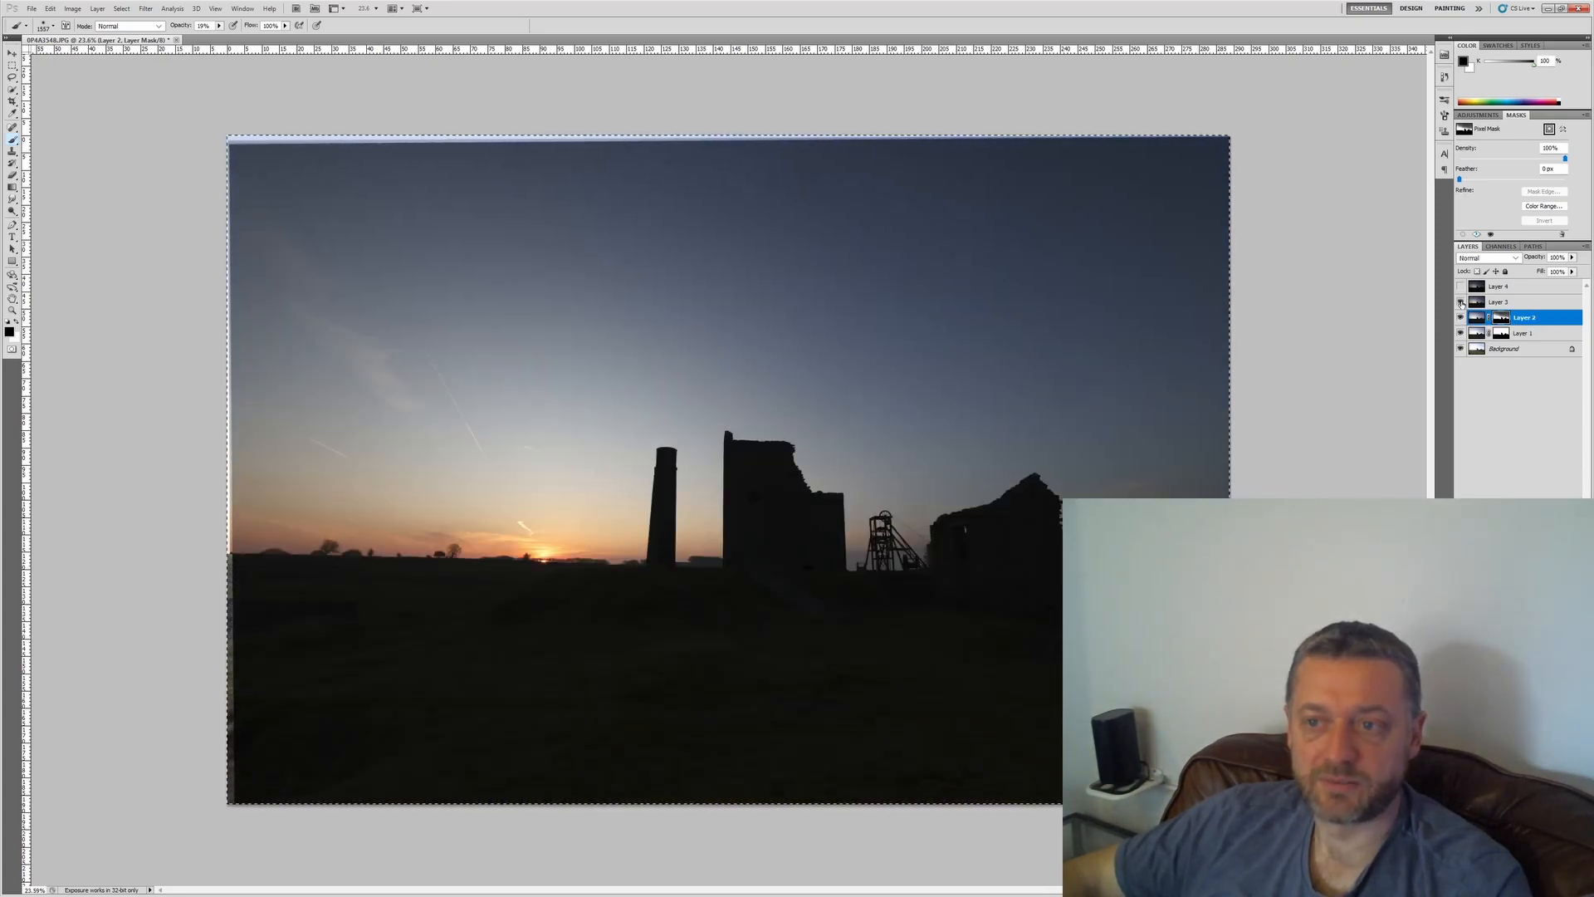
pyautogui.click(1499, 301)
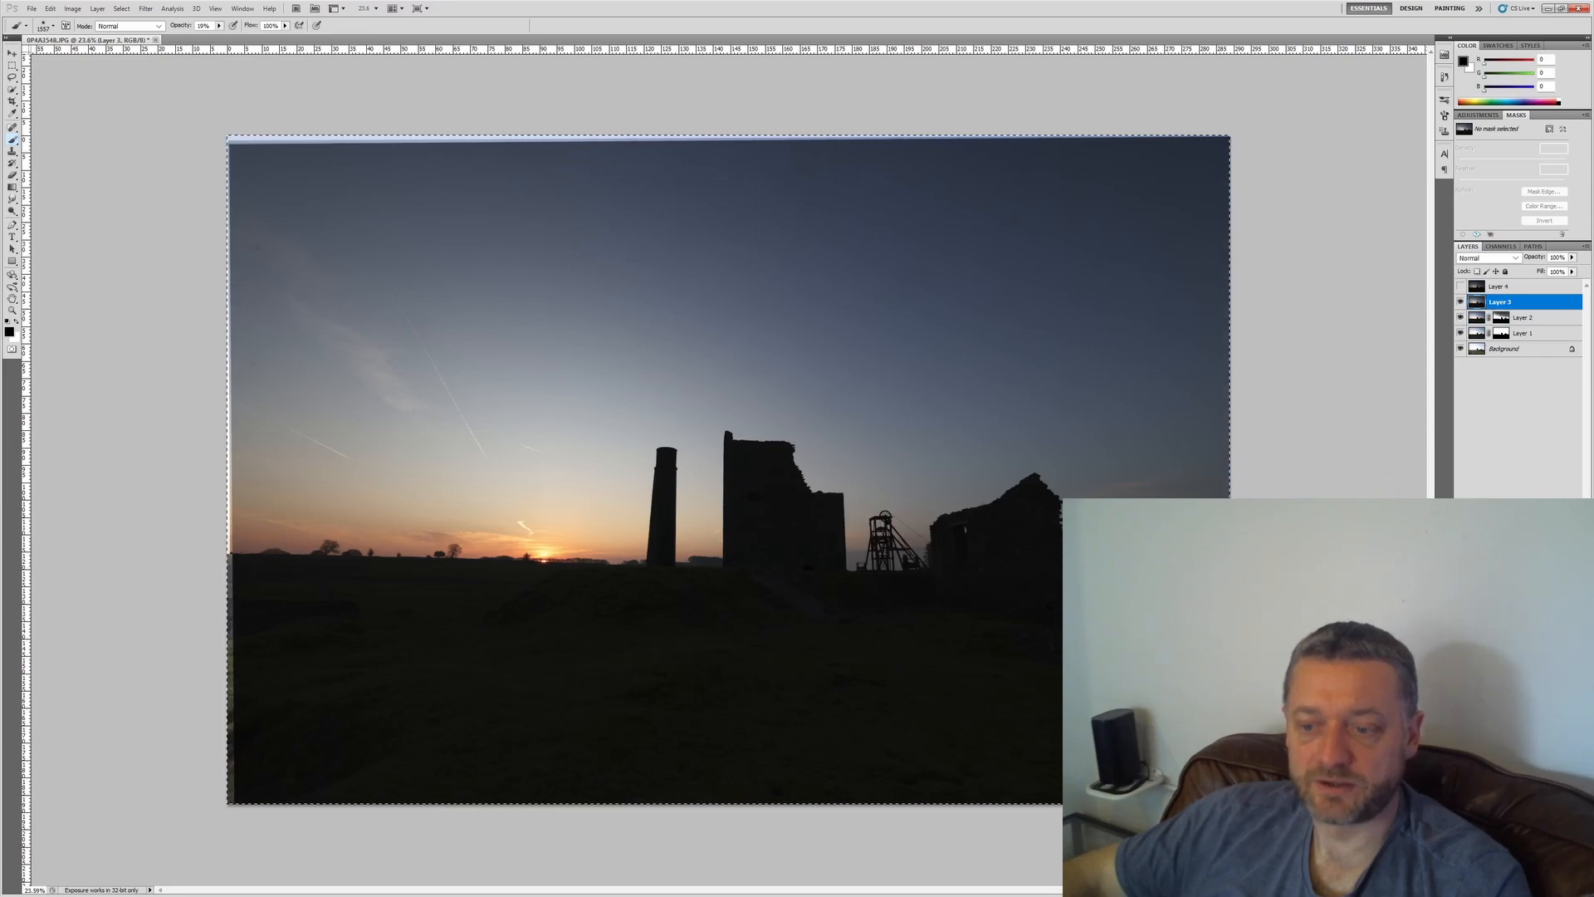
pyautogui.click(1549, 128)
pyautogui.click(11, 187)
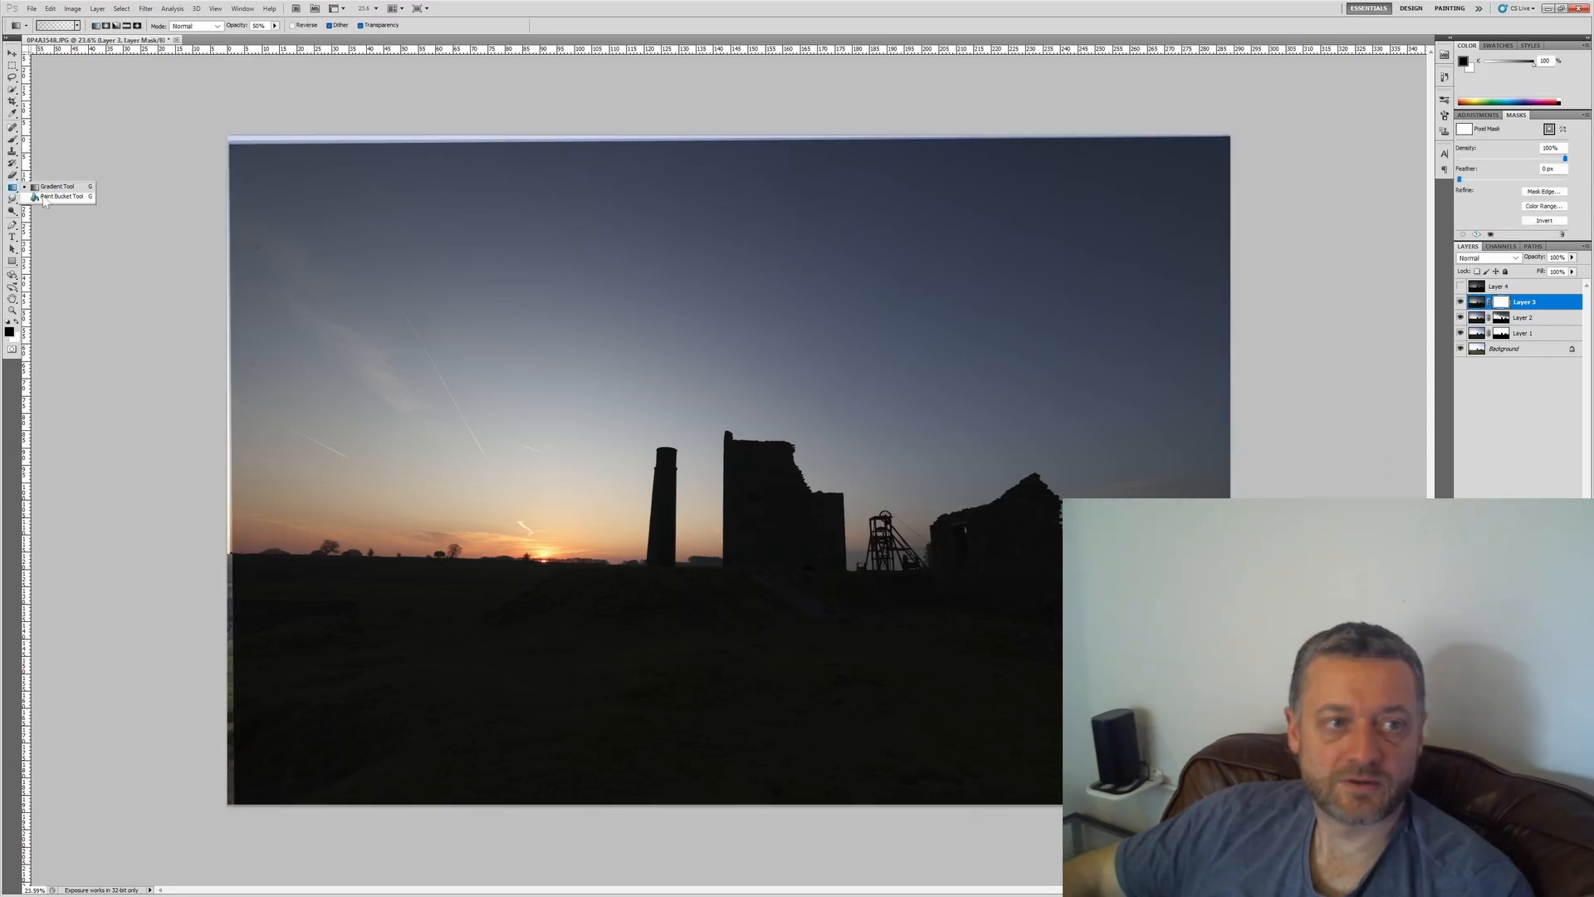
pyautogui.click(58, 196)
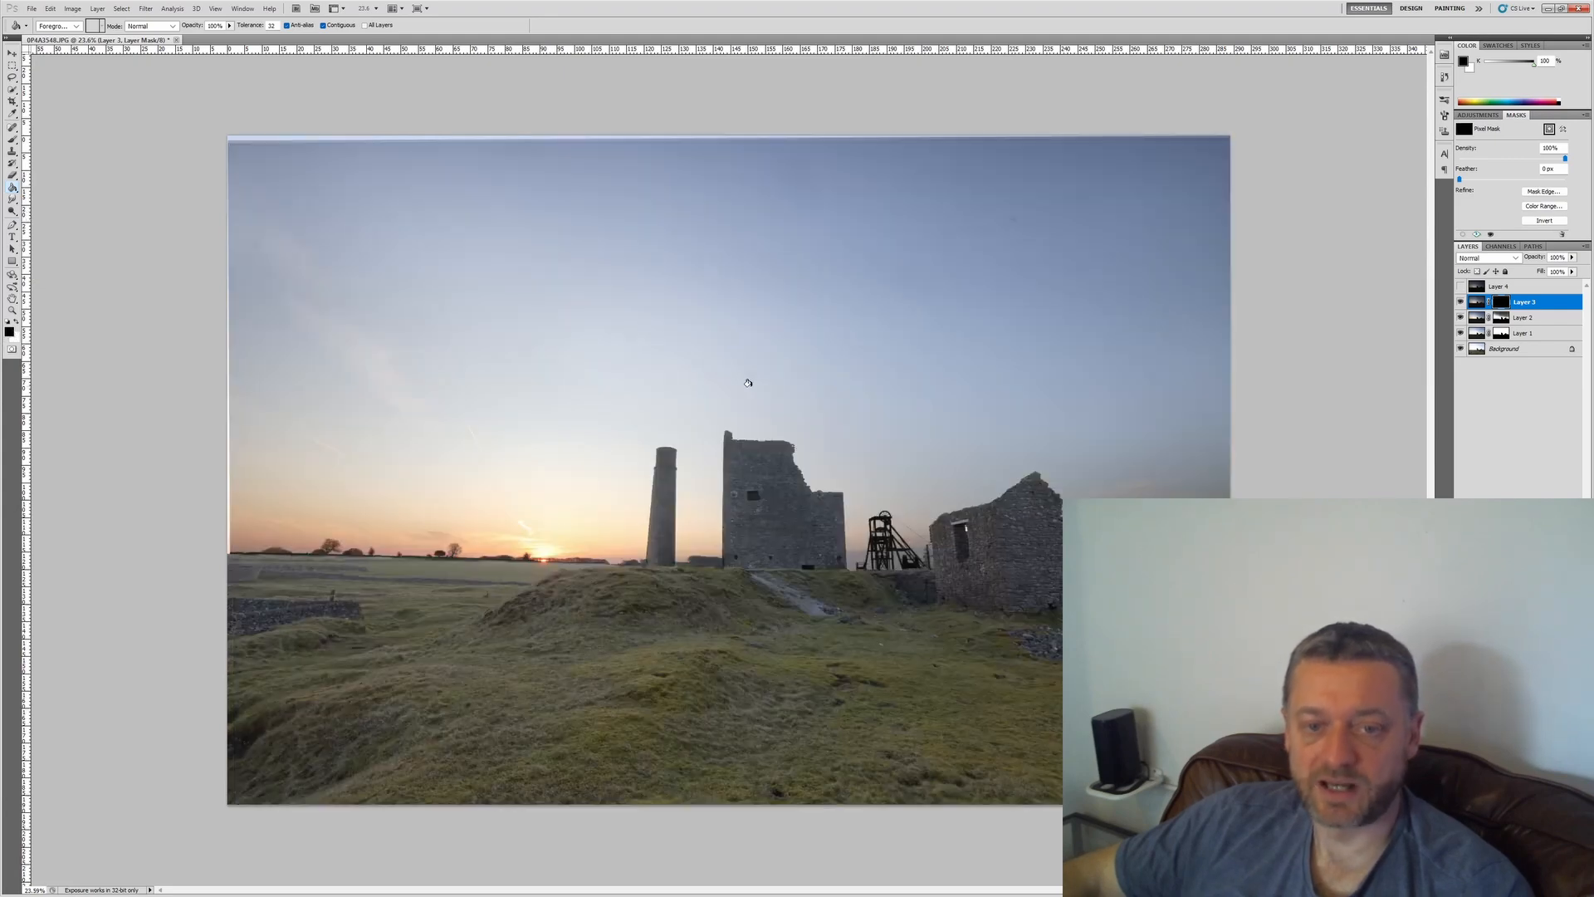
# Step: Paint white along the sunset sky on Layer 3's mask with a soft brush at 10% opacity, adjusting the brush size
pyautogui.press('b')
pyautogui.press('x')
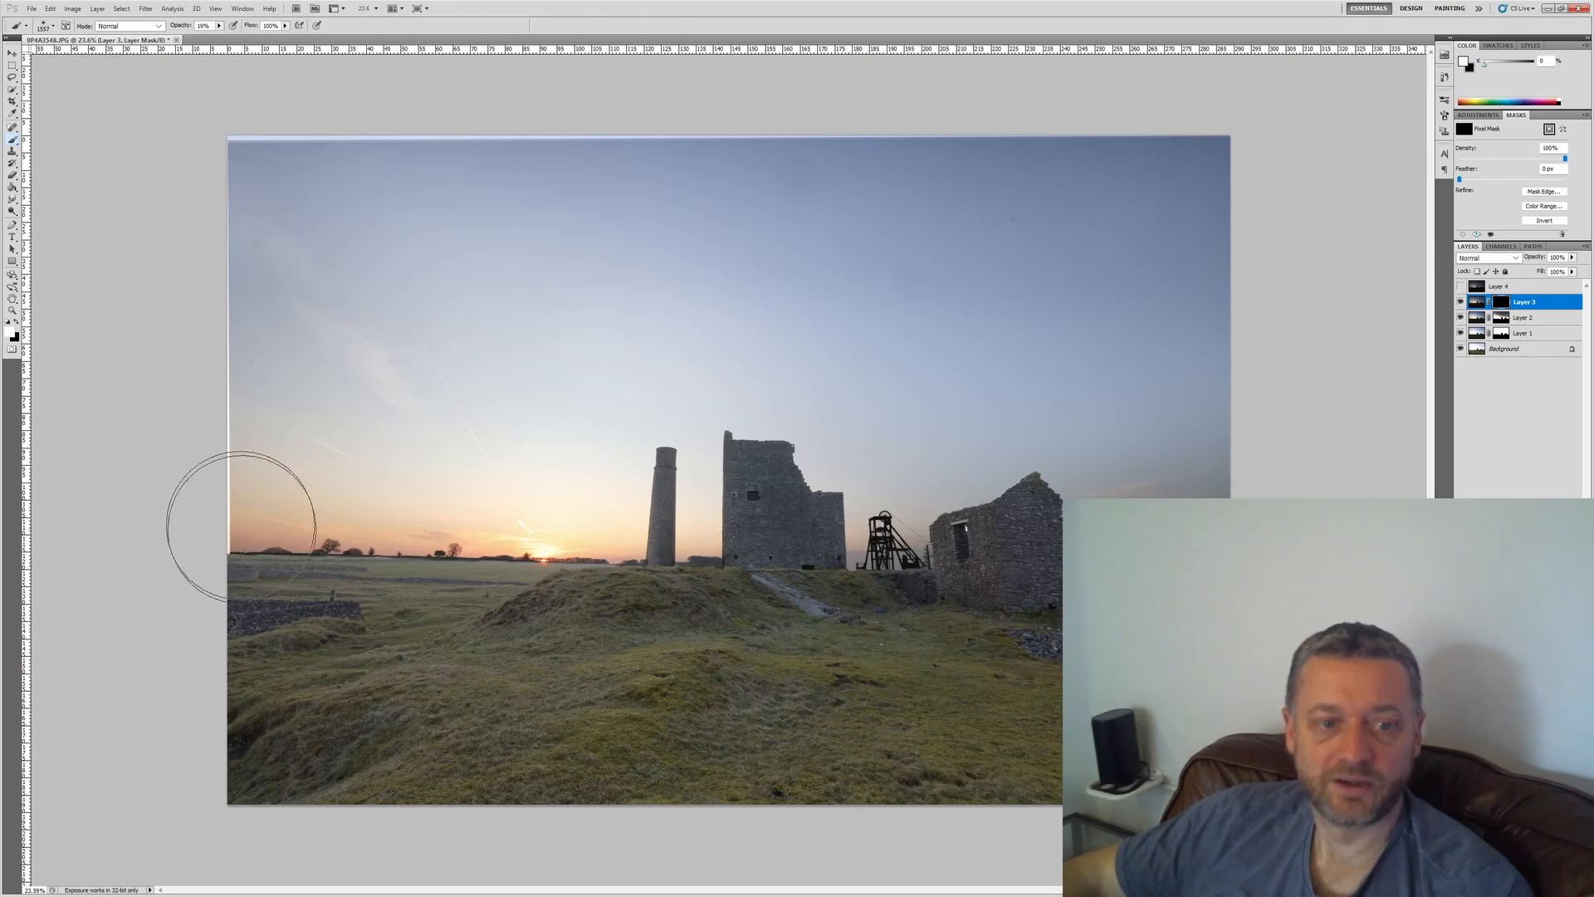
pyautogui.hotkey('ctrl', 'BackSpace')
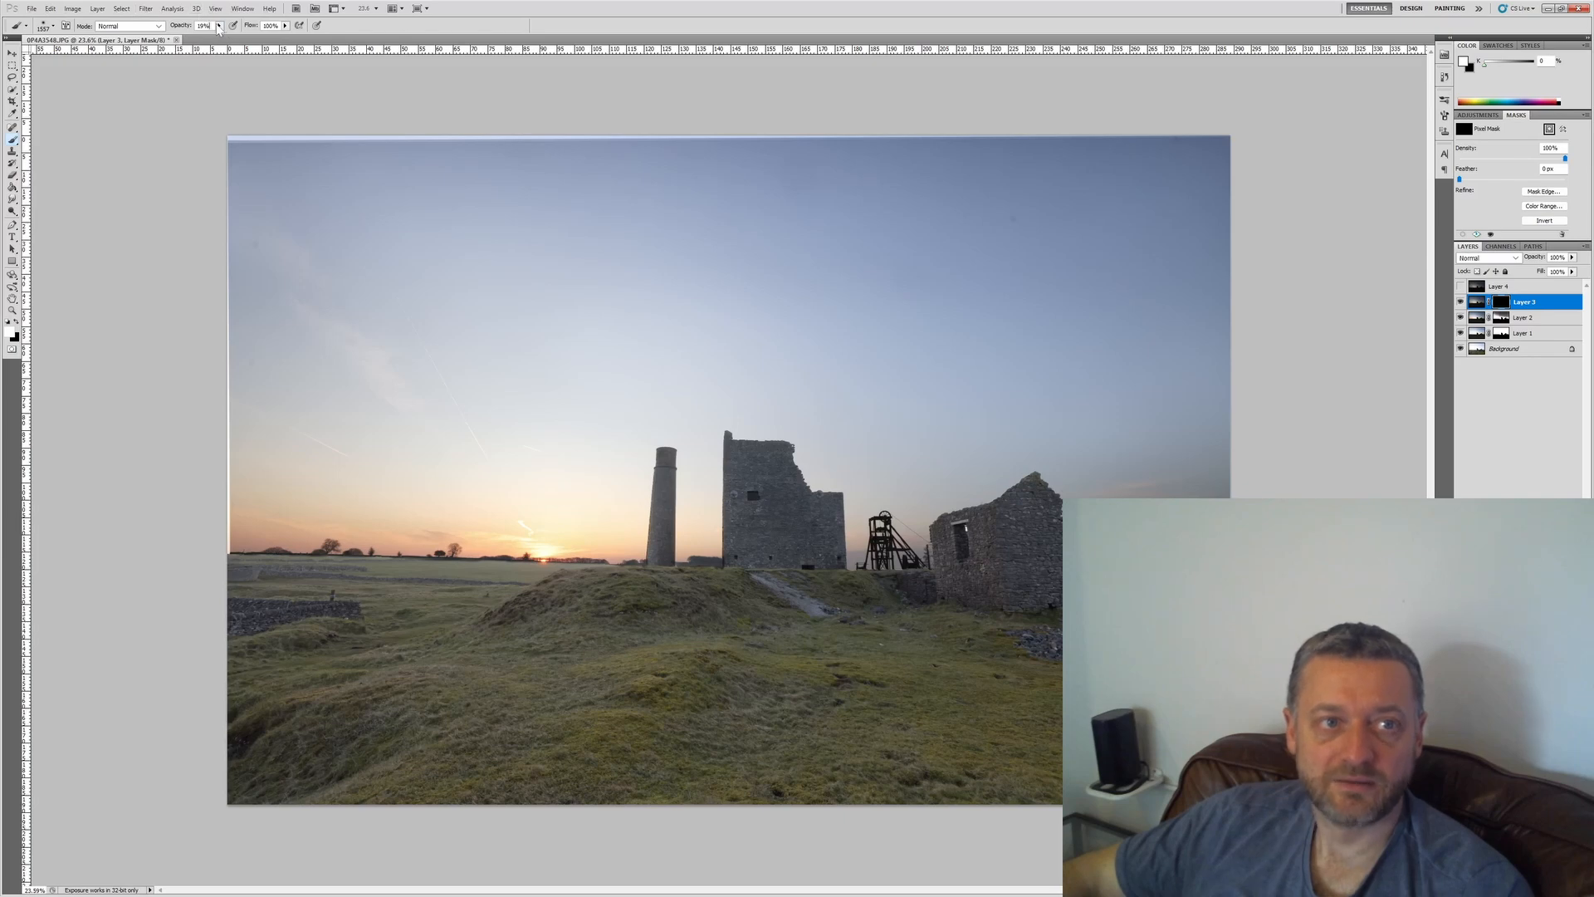
pyautogui.click(219, 26)
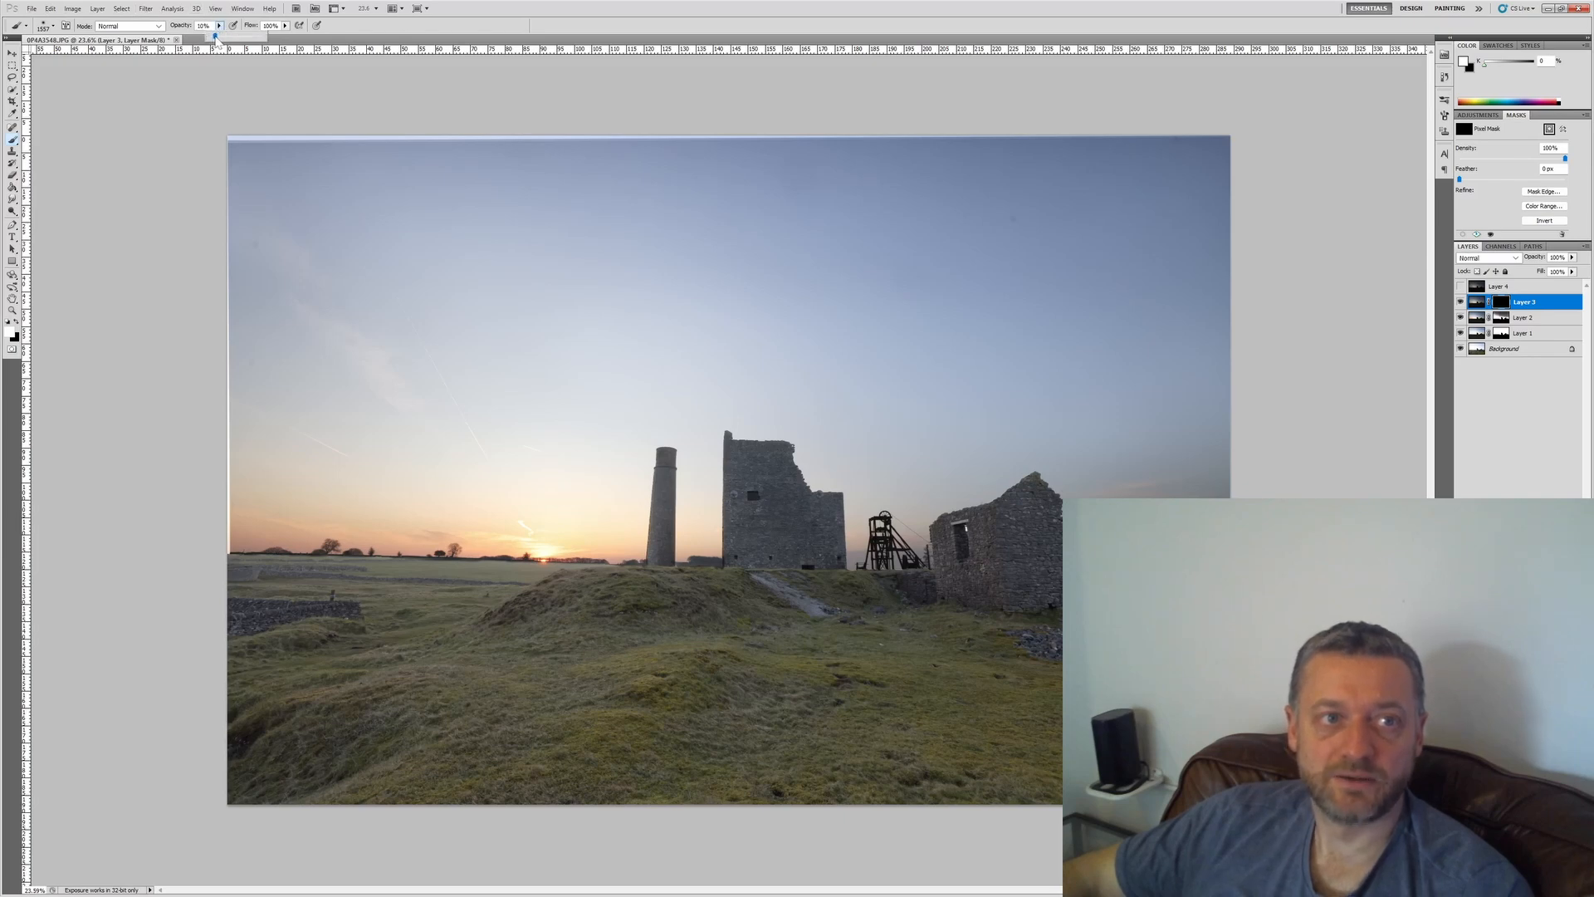
pyautogui.moveTo(215, 36); pyautogui.dragTo(215, 36)
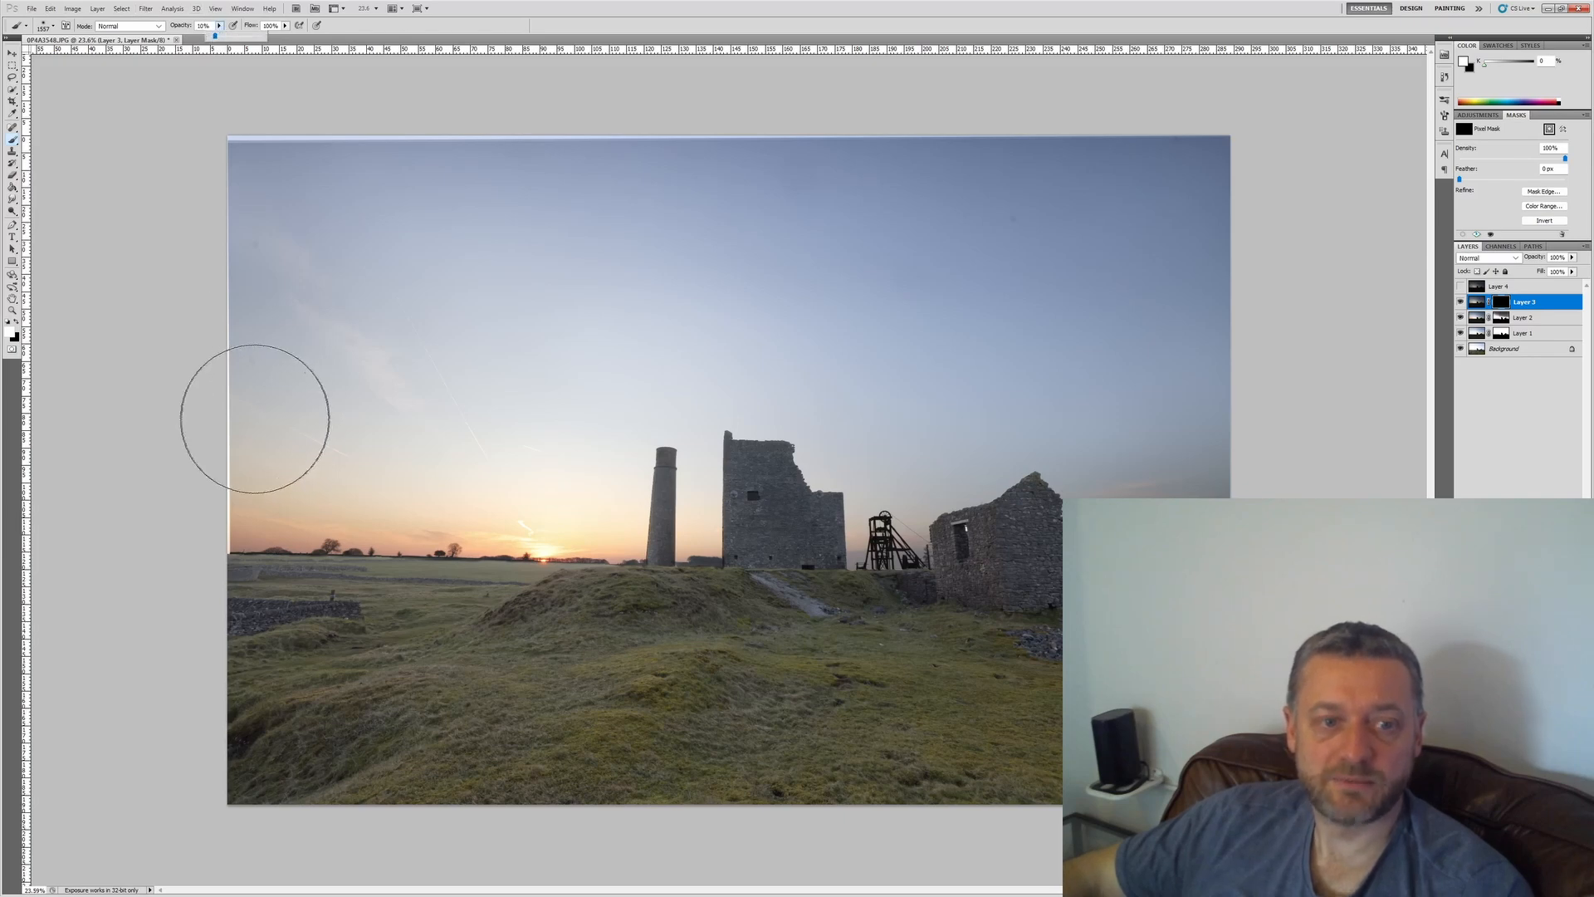
pyautogui.click(46, 23)
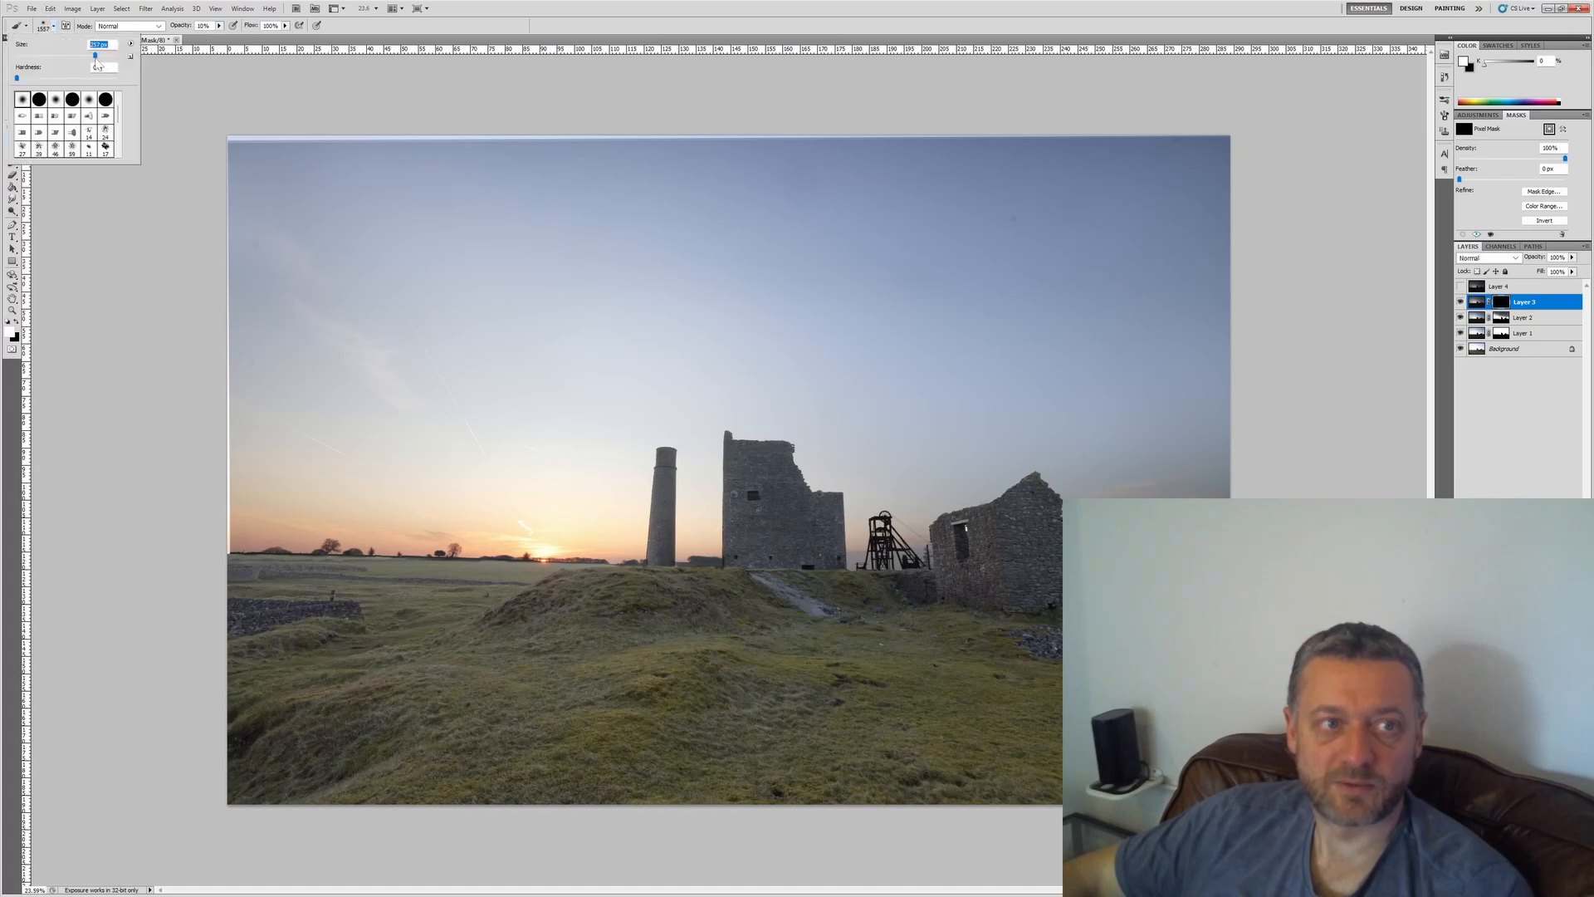
pyautogui.moveTo(107, 61); pyautogui.dragTo(108, 61)
pyautogui.press('Return')
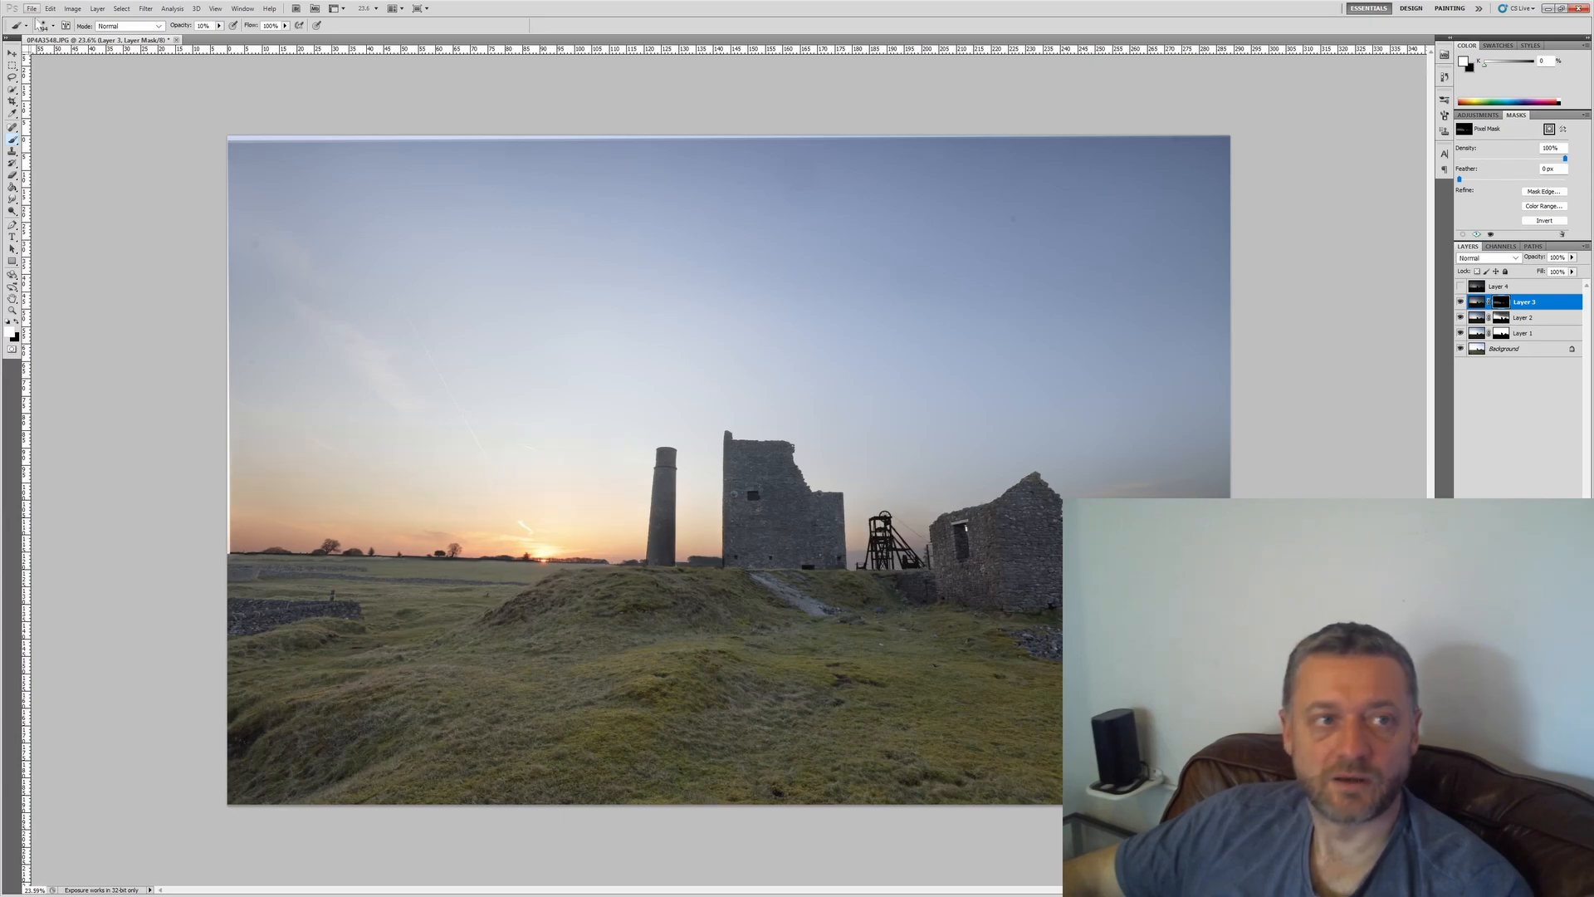
pyautogui.click(46, 26)
pyautogui.moveTo(108, 58); pyautogui.dragTo(111, 59)
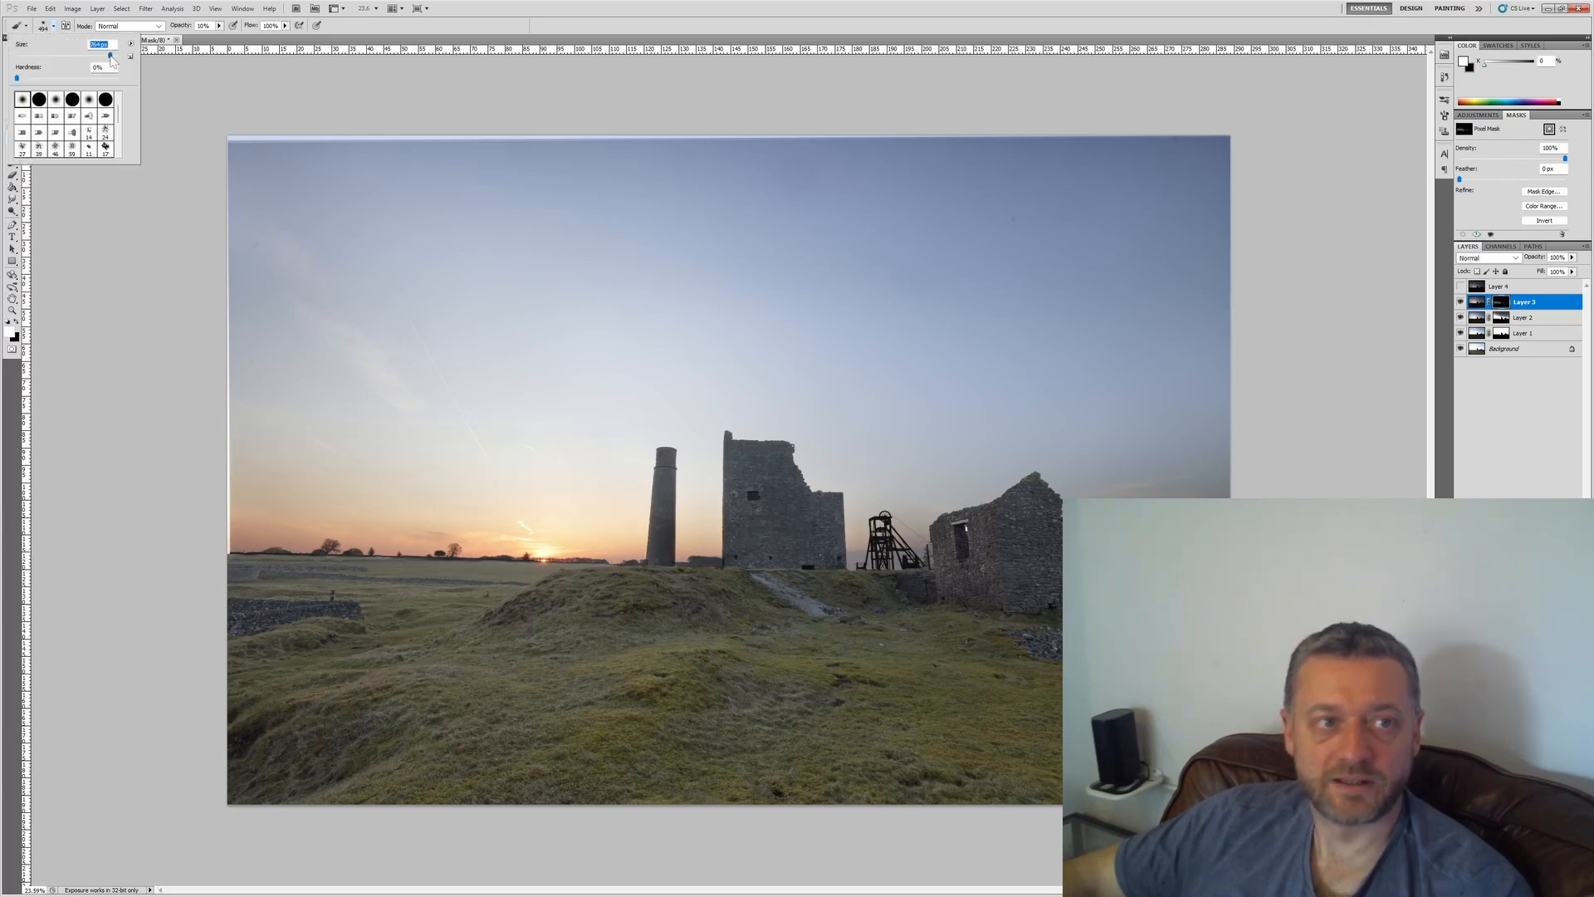
pyautogui.press('Return')
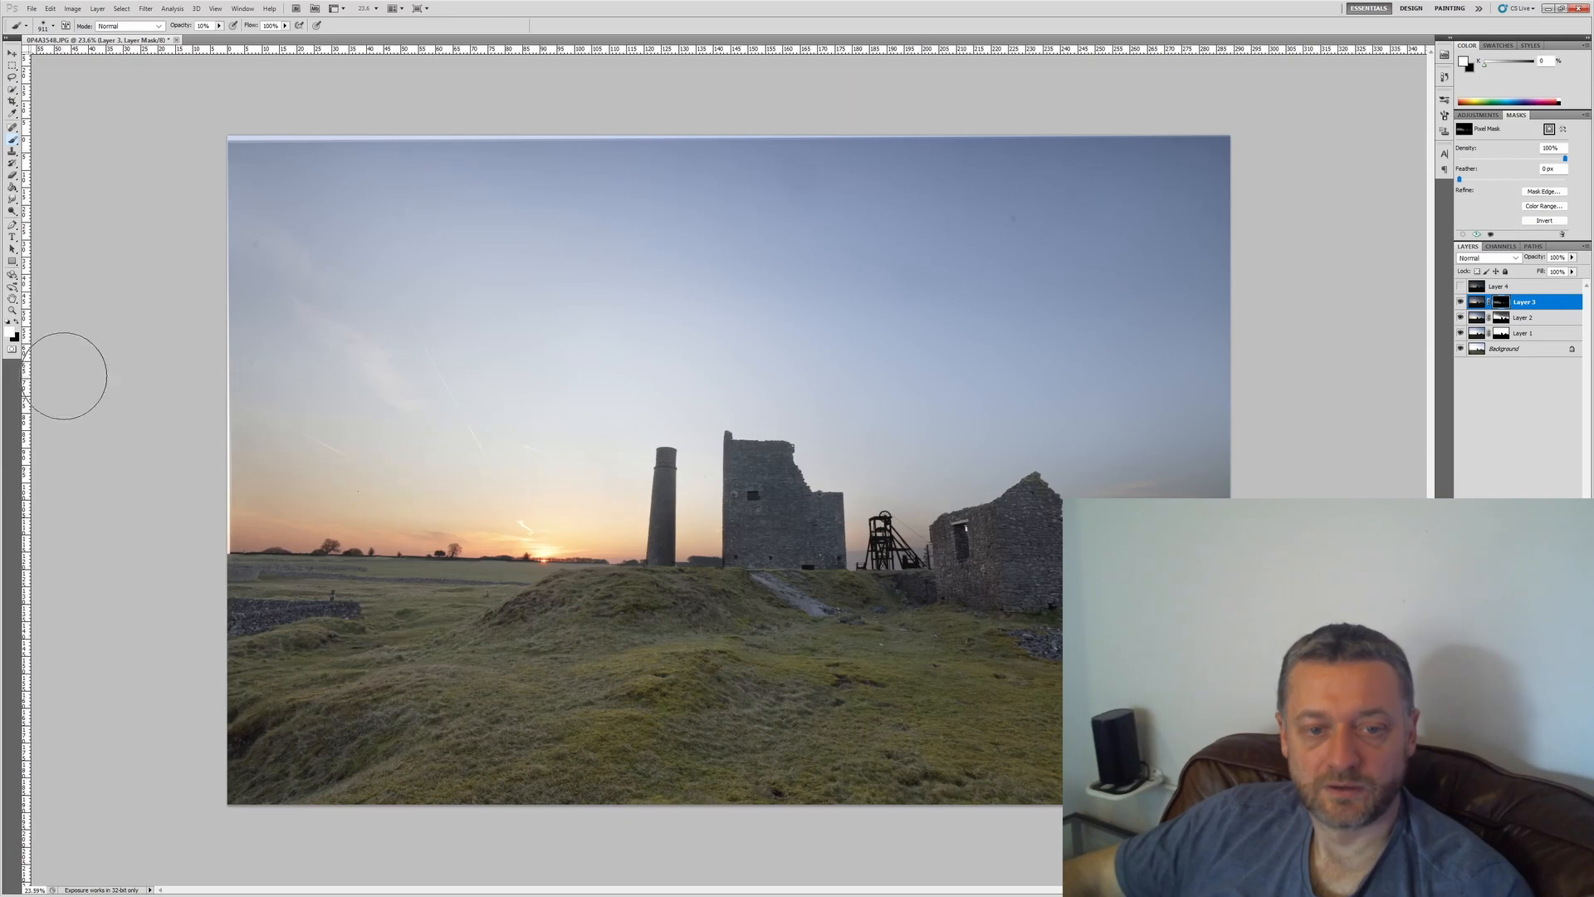
# Step: Compare the image with Layer 4 shown and hidden, leaving Layer 4 visible
pyautogui.click(1461, 287)
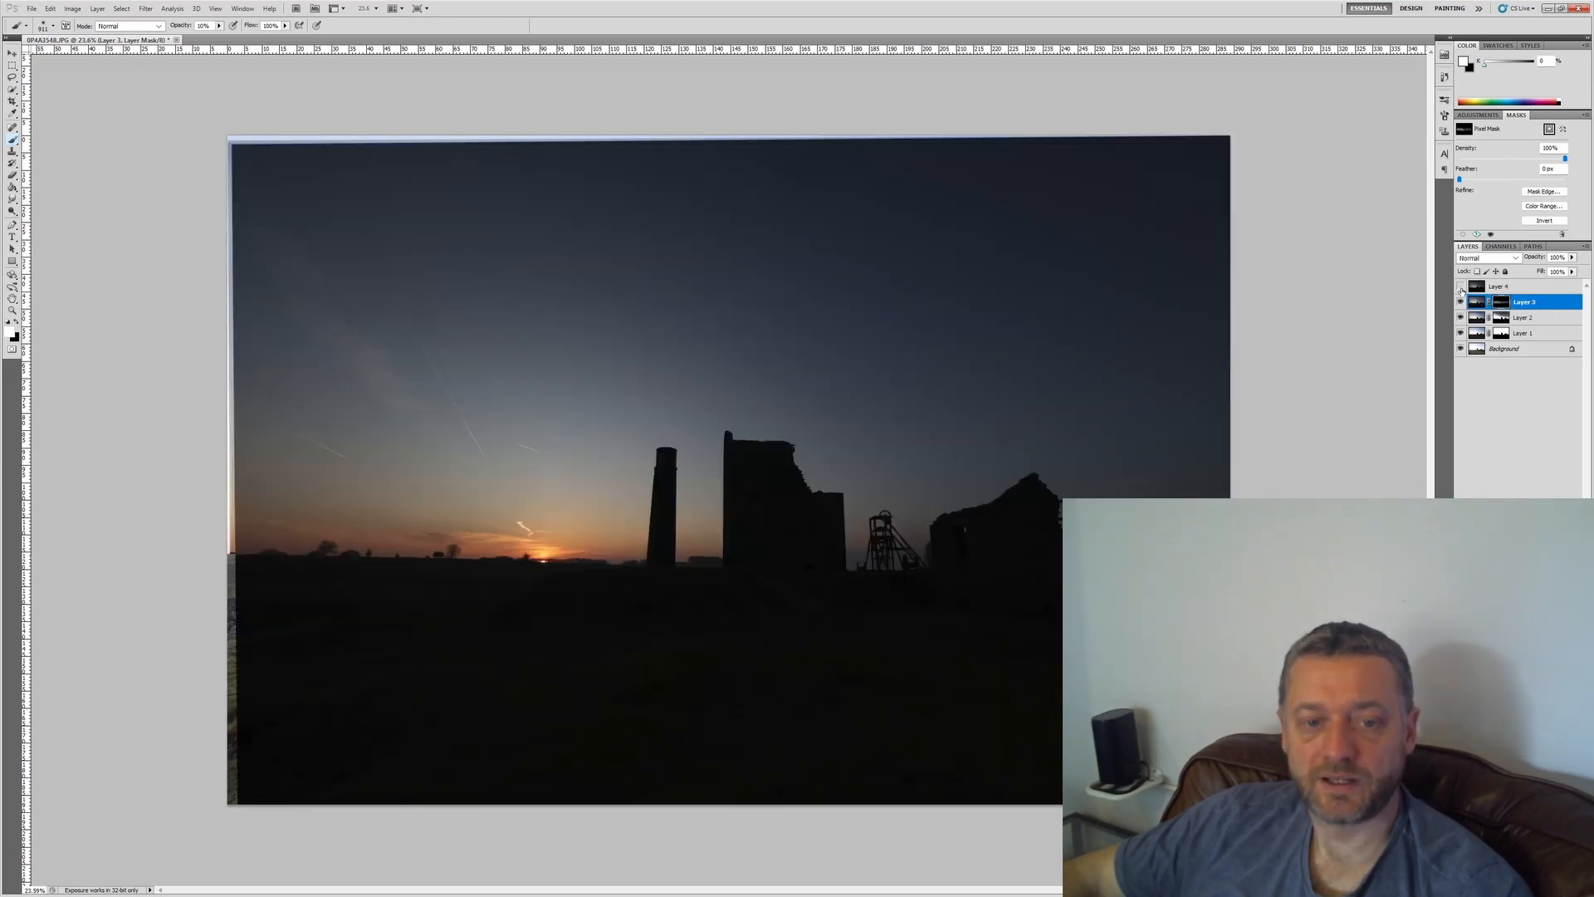
pyautogui.click(1461, 286)
pyautogui.click(1462, 287)
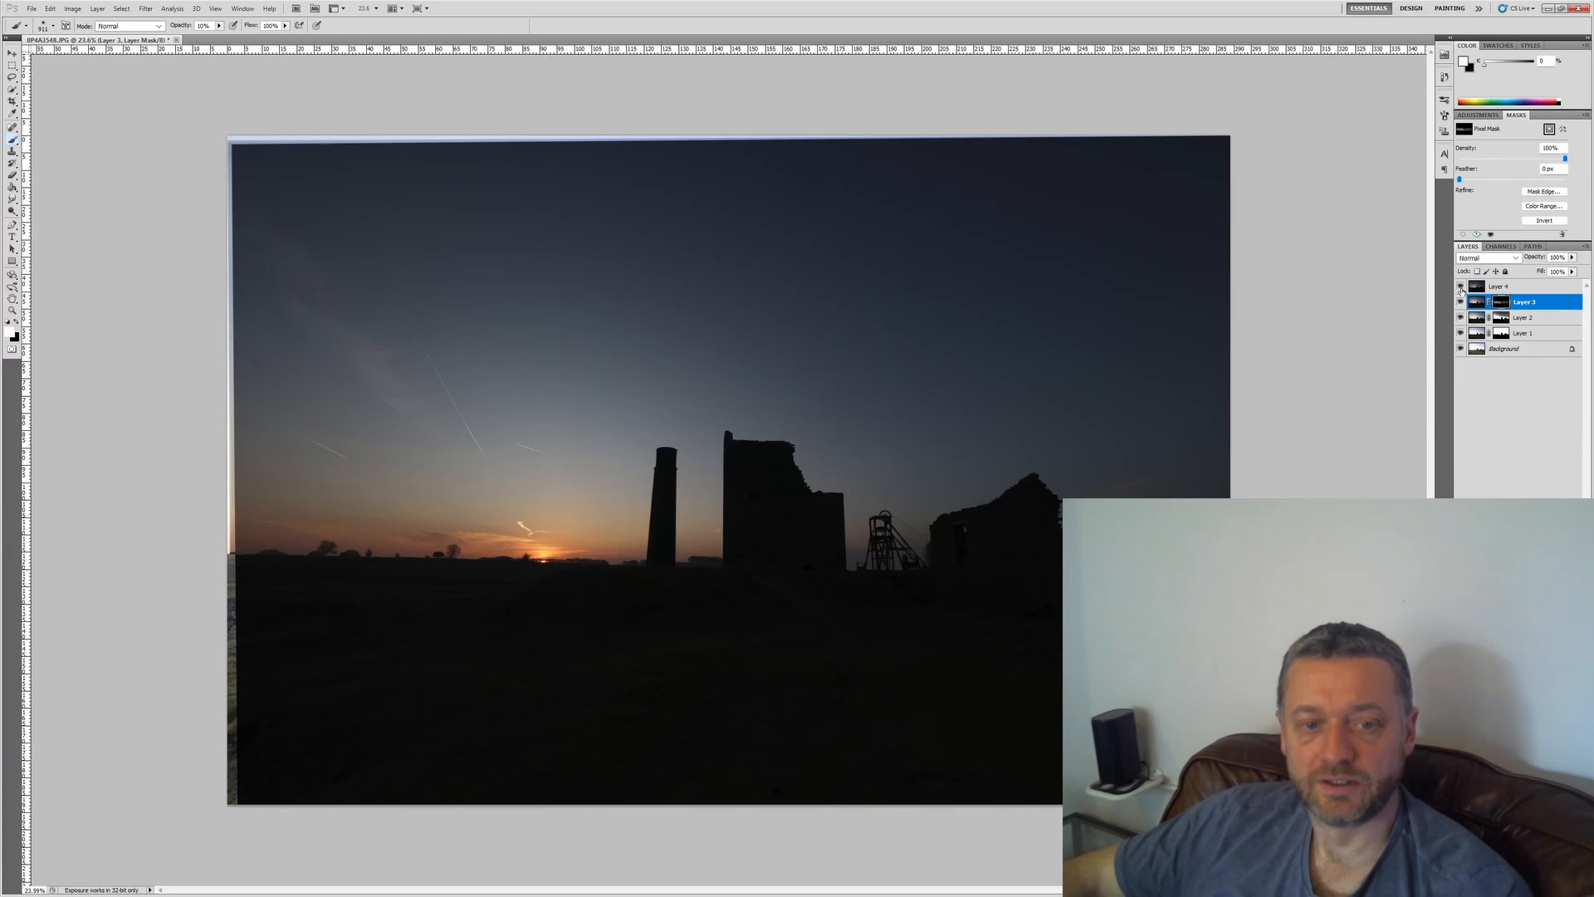
pyautogui.click(1461, 286)
pyautogui.click(1461, 287)
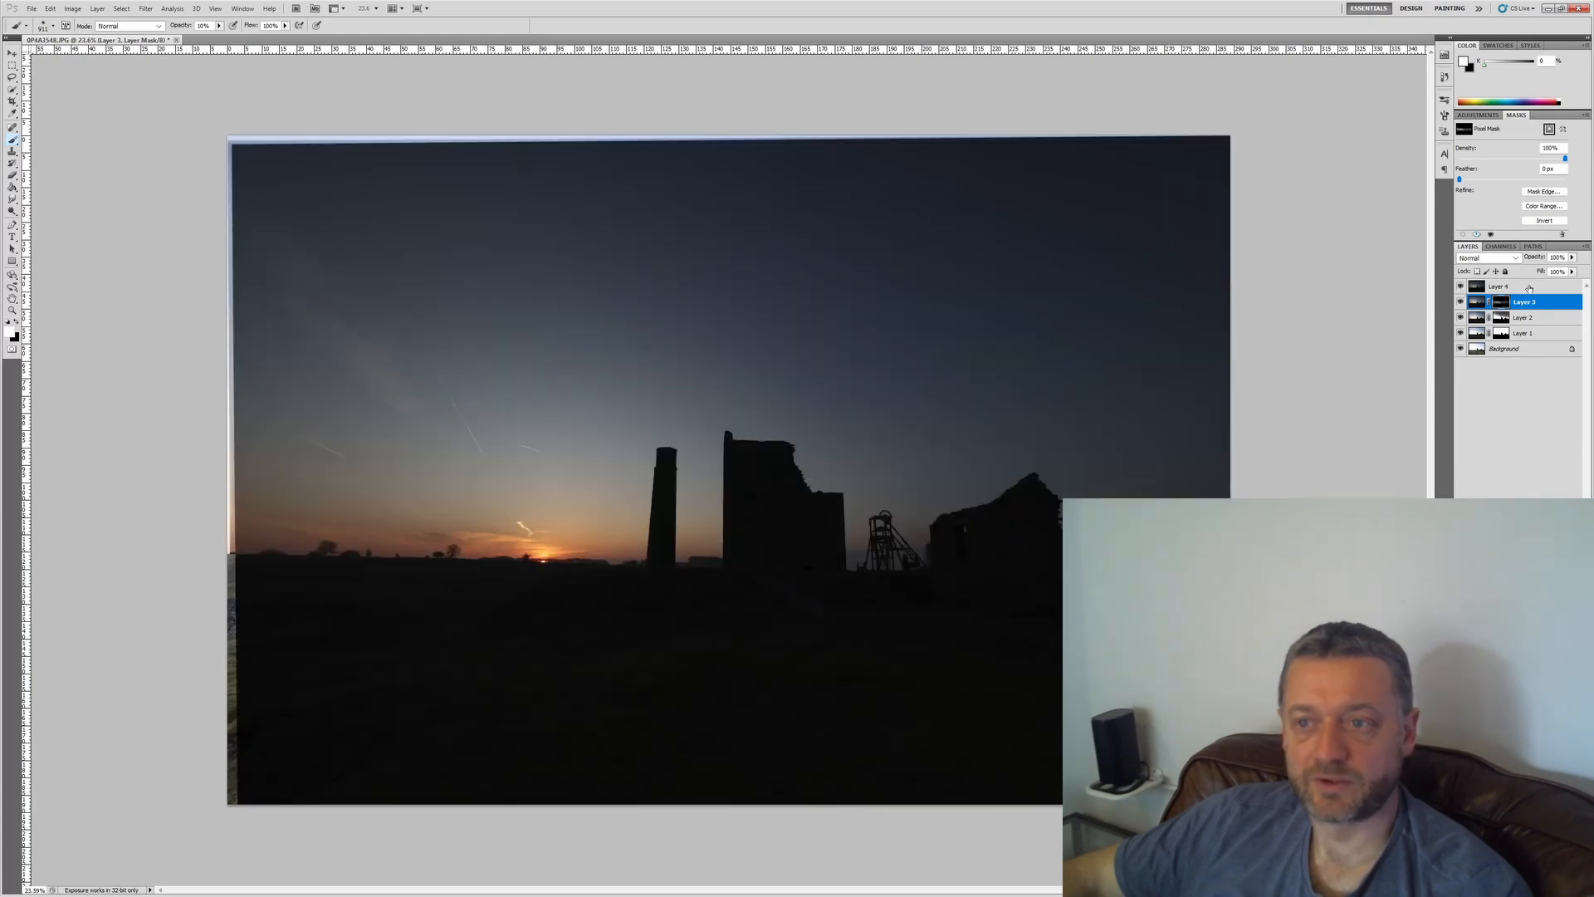
# Step: Add a layer mask to Layer 4 and fill the mask with black using the Paint Bucket
pyautogui.click(1530, 287)
pyautogui.click(1511, 863)
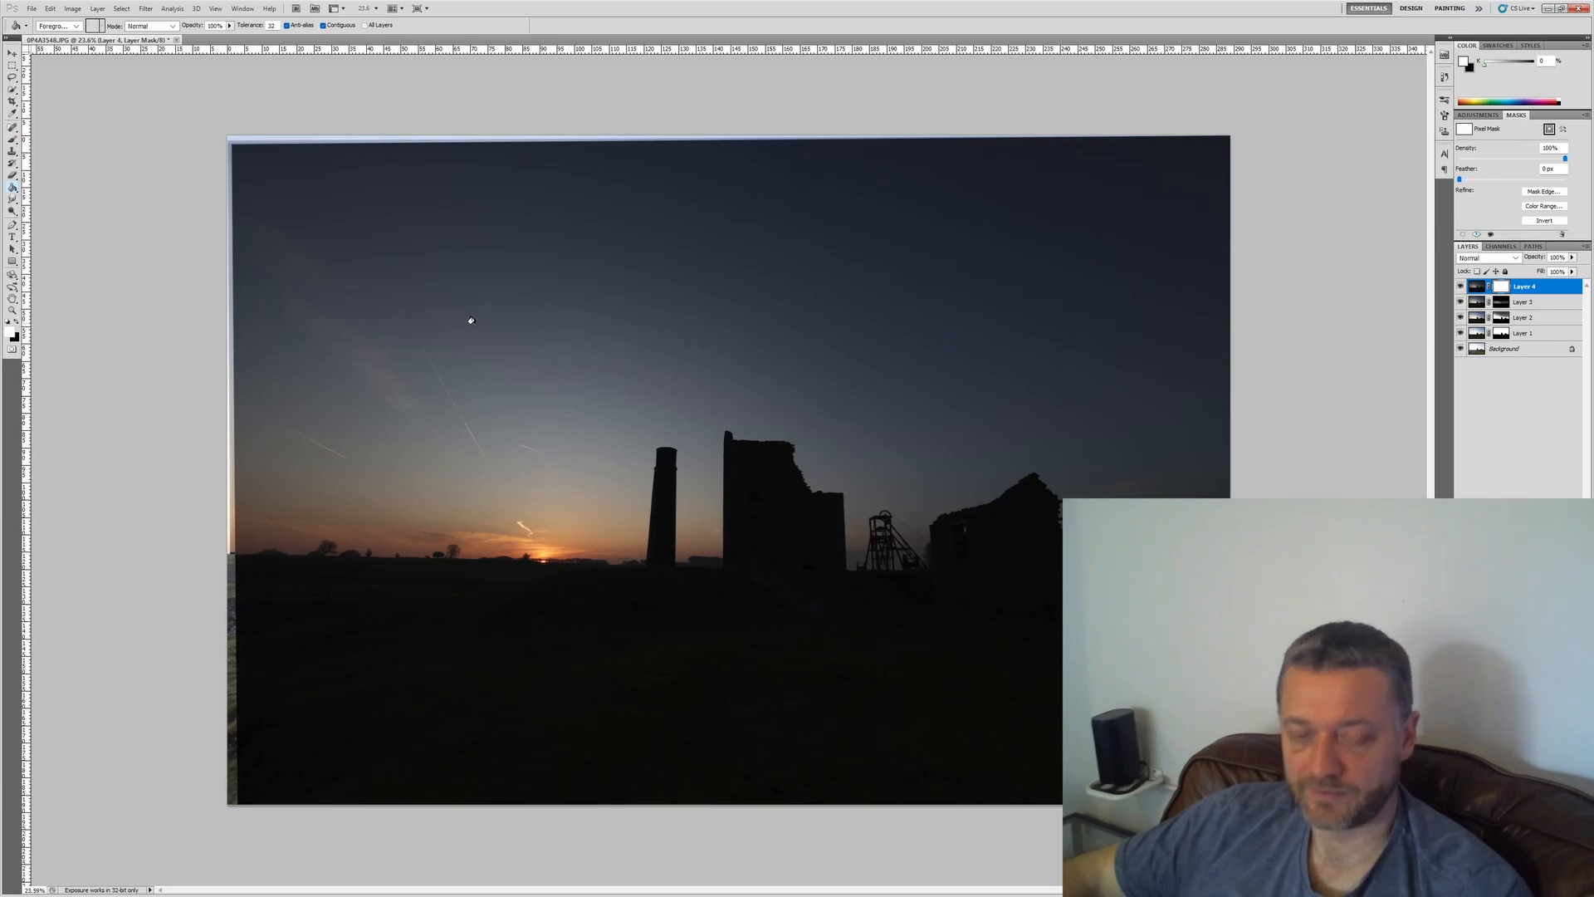
pyautogui.press('x')
pyautogui.click(470, 321)
# Step: Paint white along the horizon around the sun on Layer 4's mask with a soft brush at 5% opacity, and check the mask's effect
pyautogui.press('b')
pyautogui.press('x')
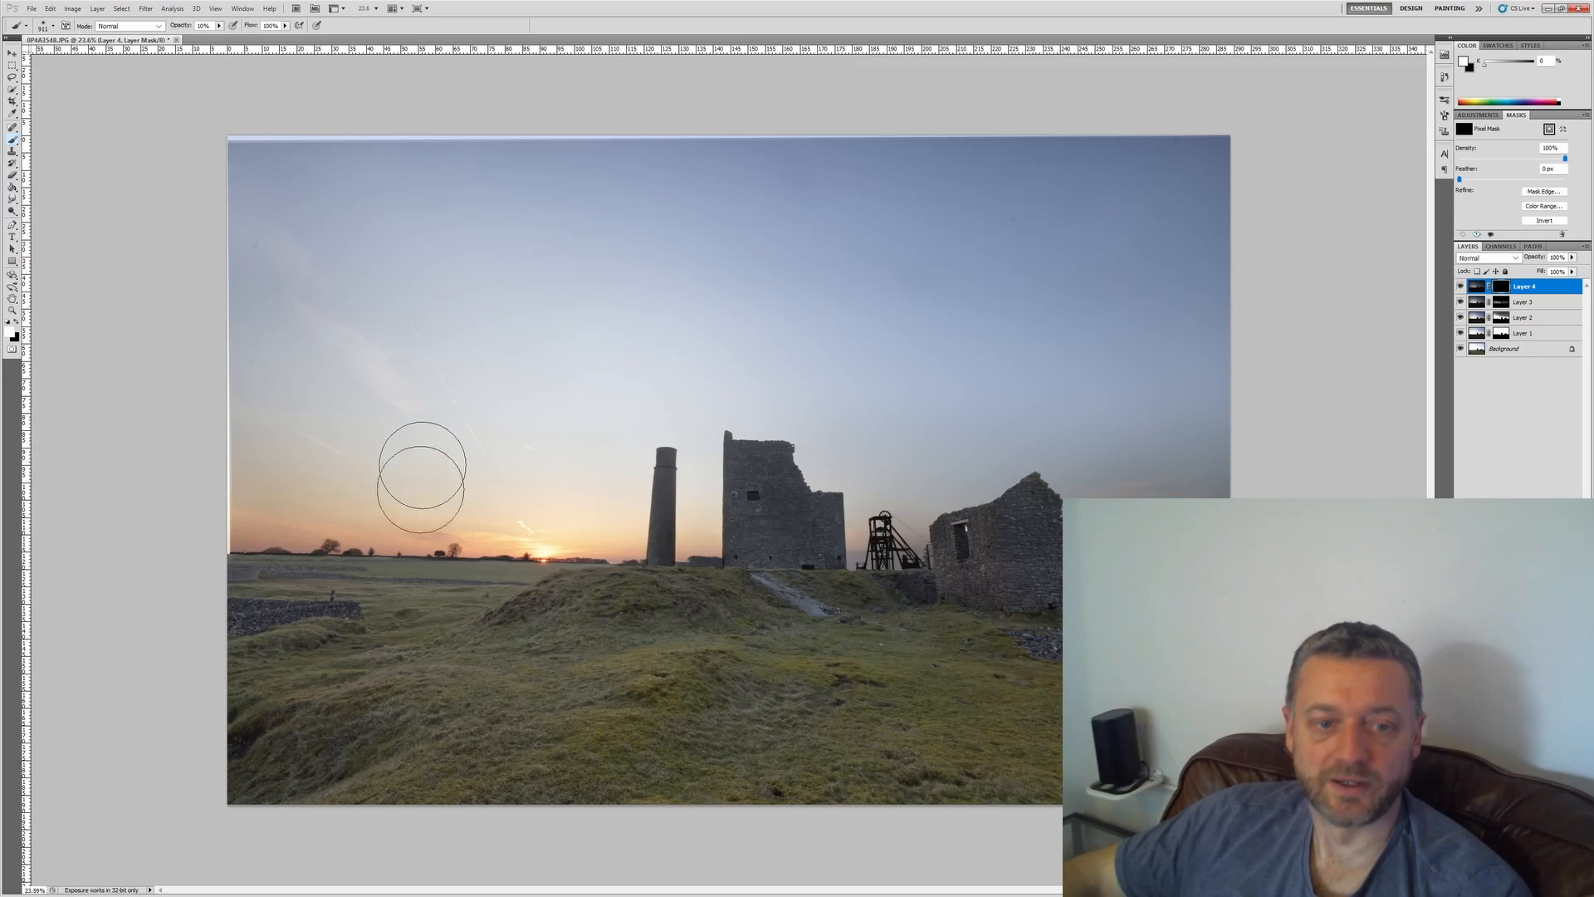
pyautogui.scroll(2, 573, 519)
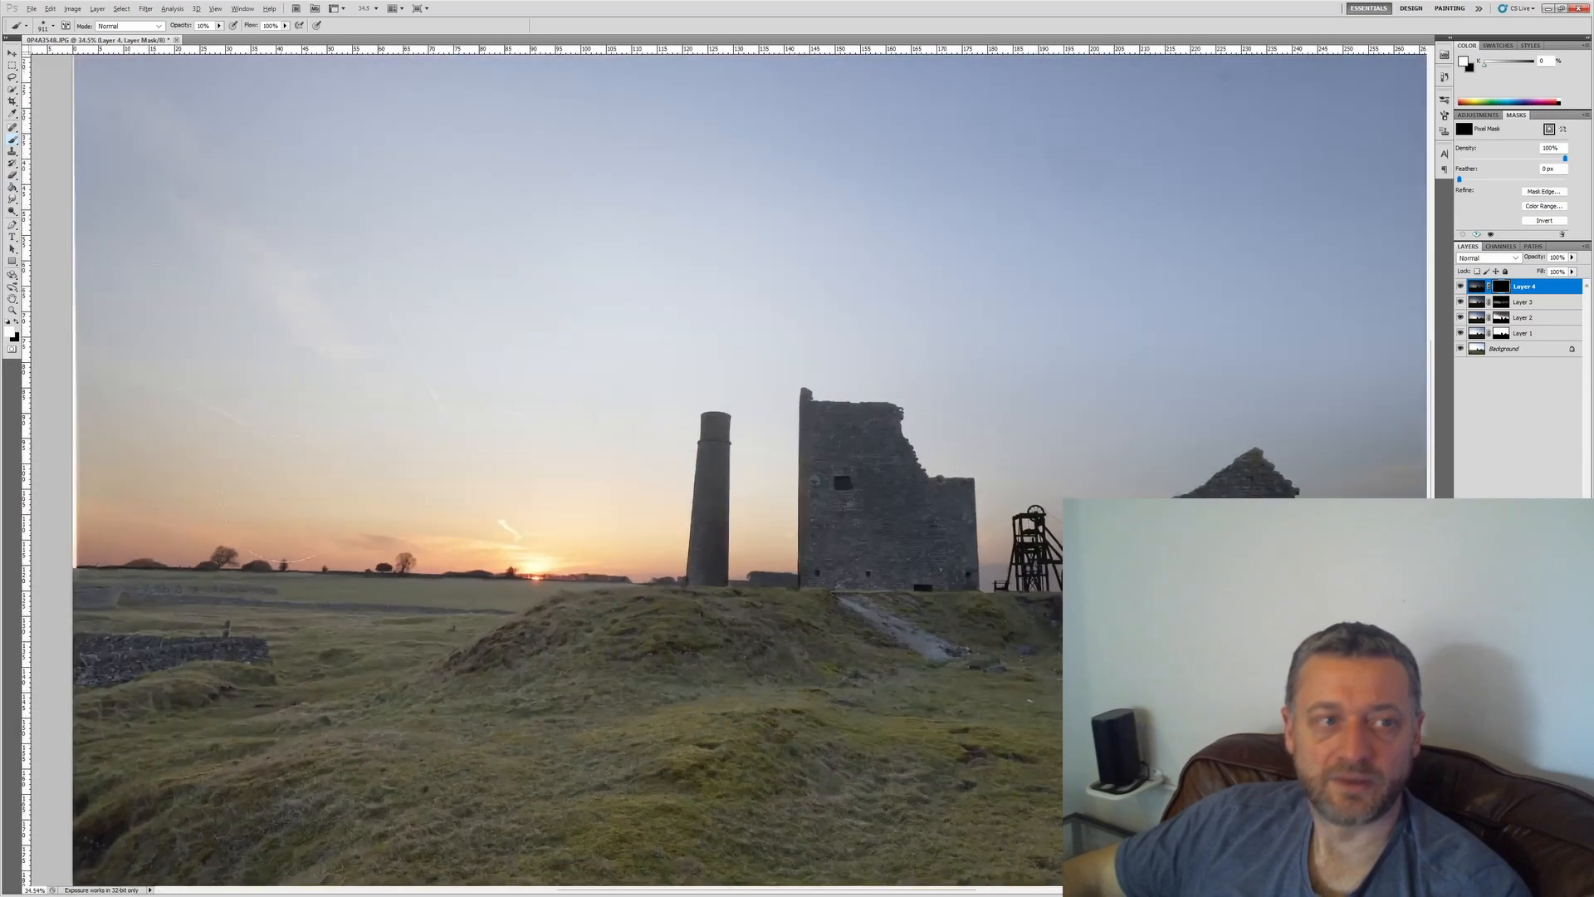
pyautogui.click(45, 27)
pyautogui.moveTo(16, 55); pyautogui.dragTo(103, 55)
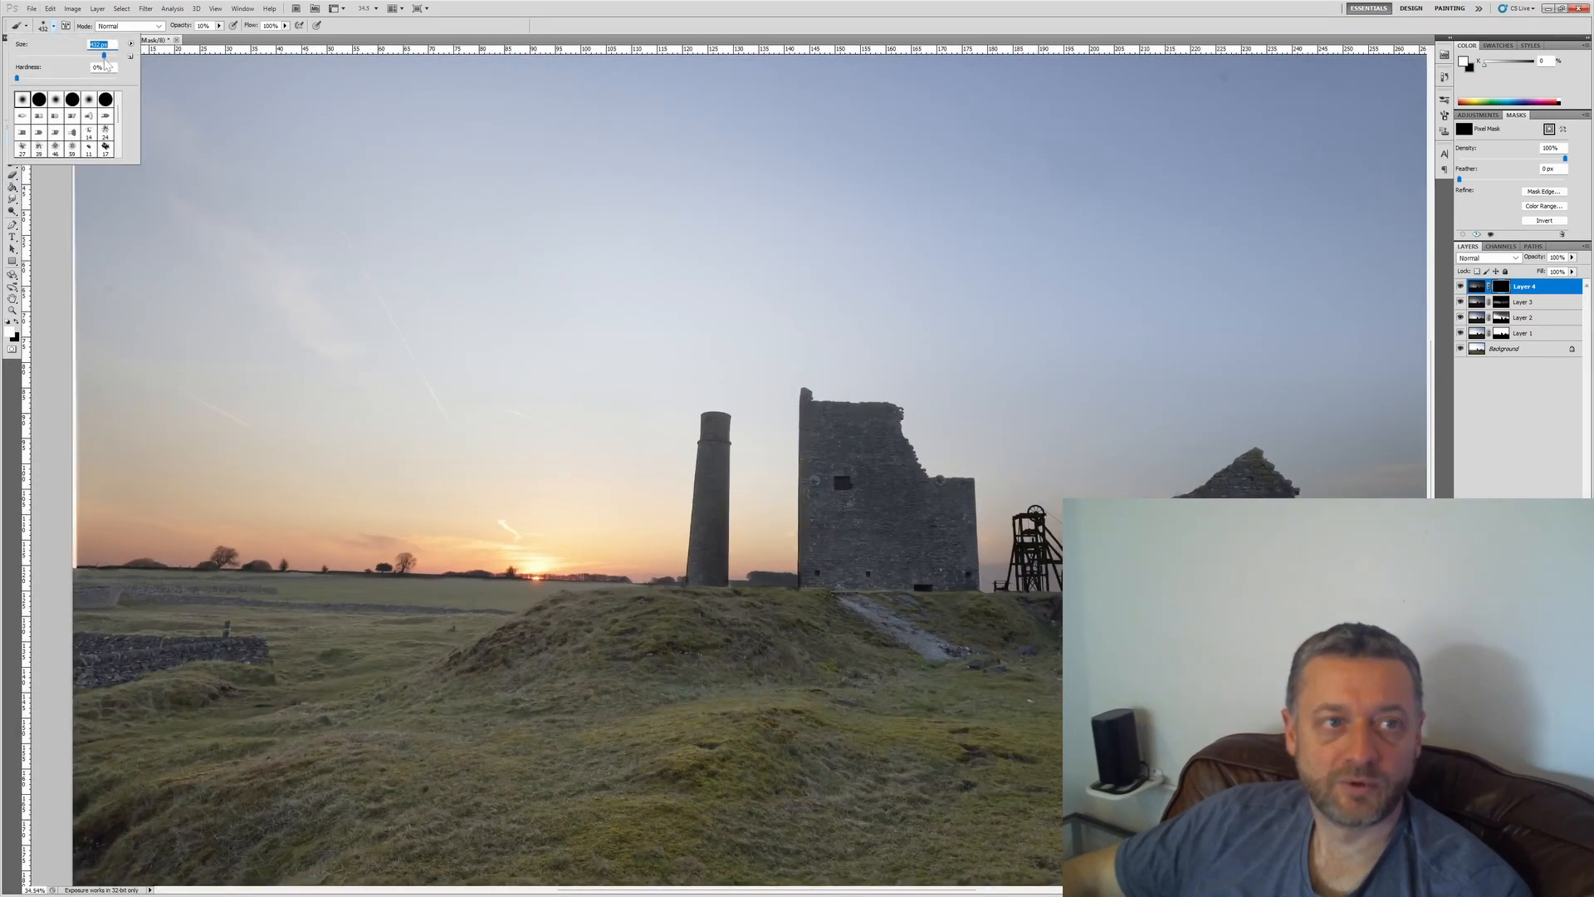
pyautogui.click(219, 26)
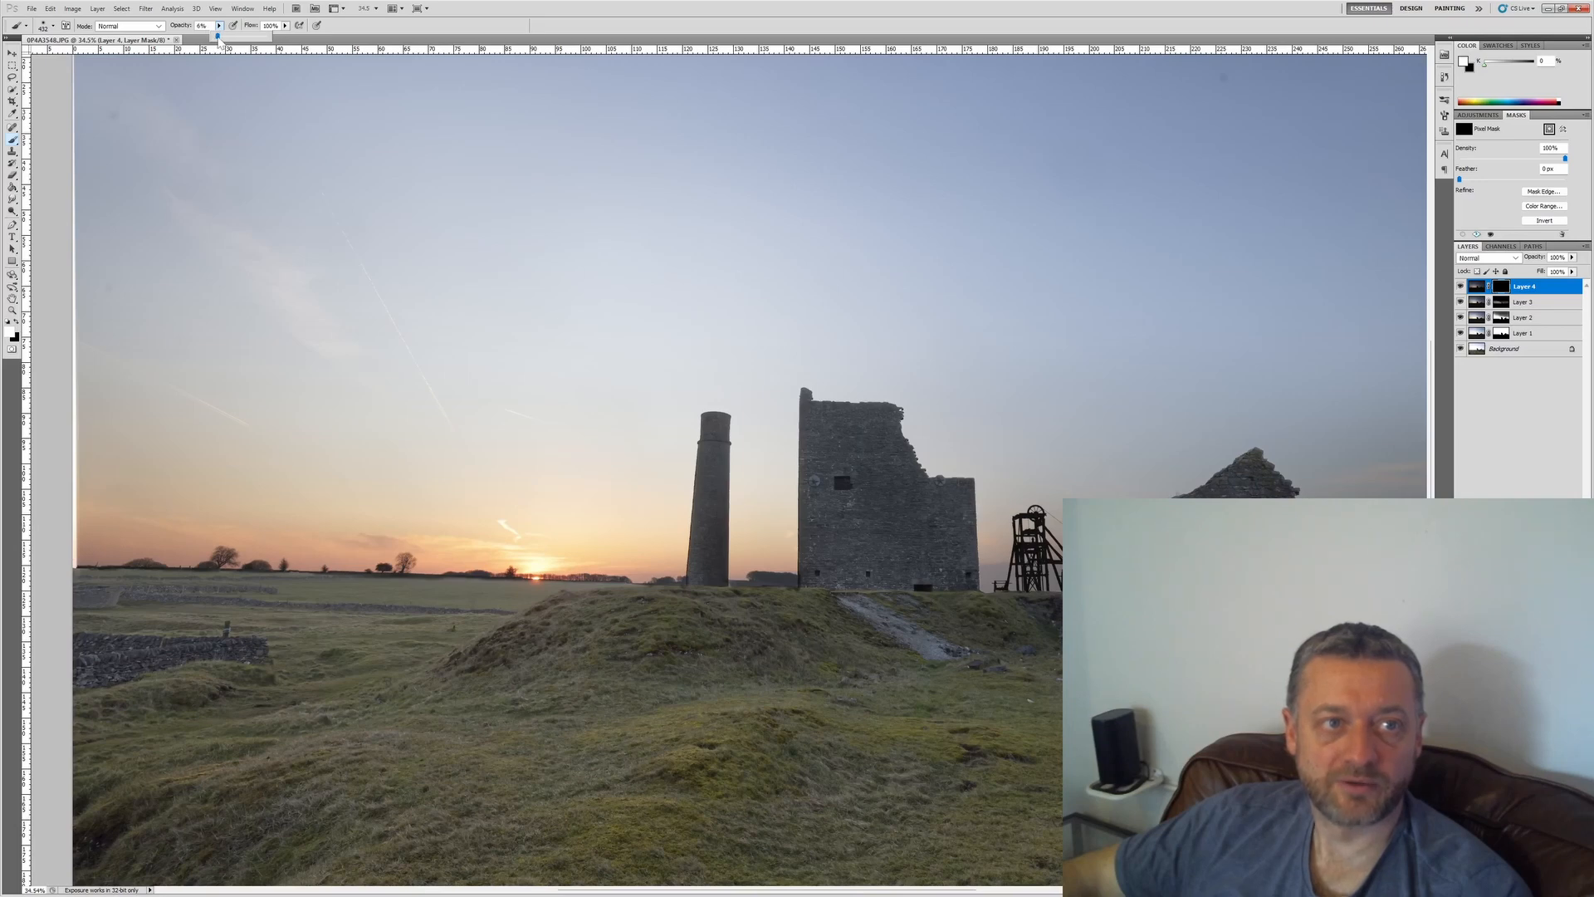
pyautogui.moveTo(217, 37); pyautogui.dragTo(218, 37)
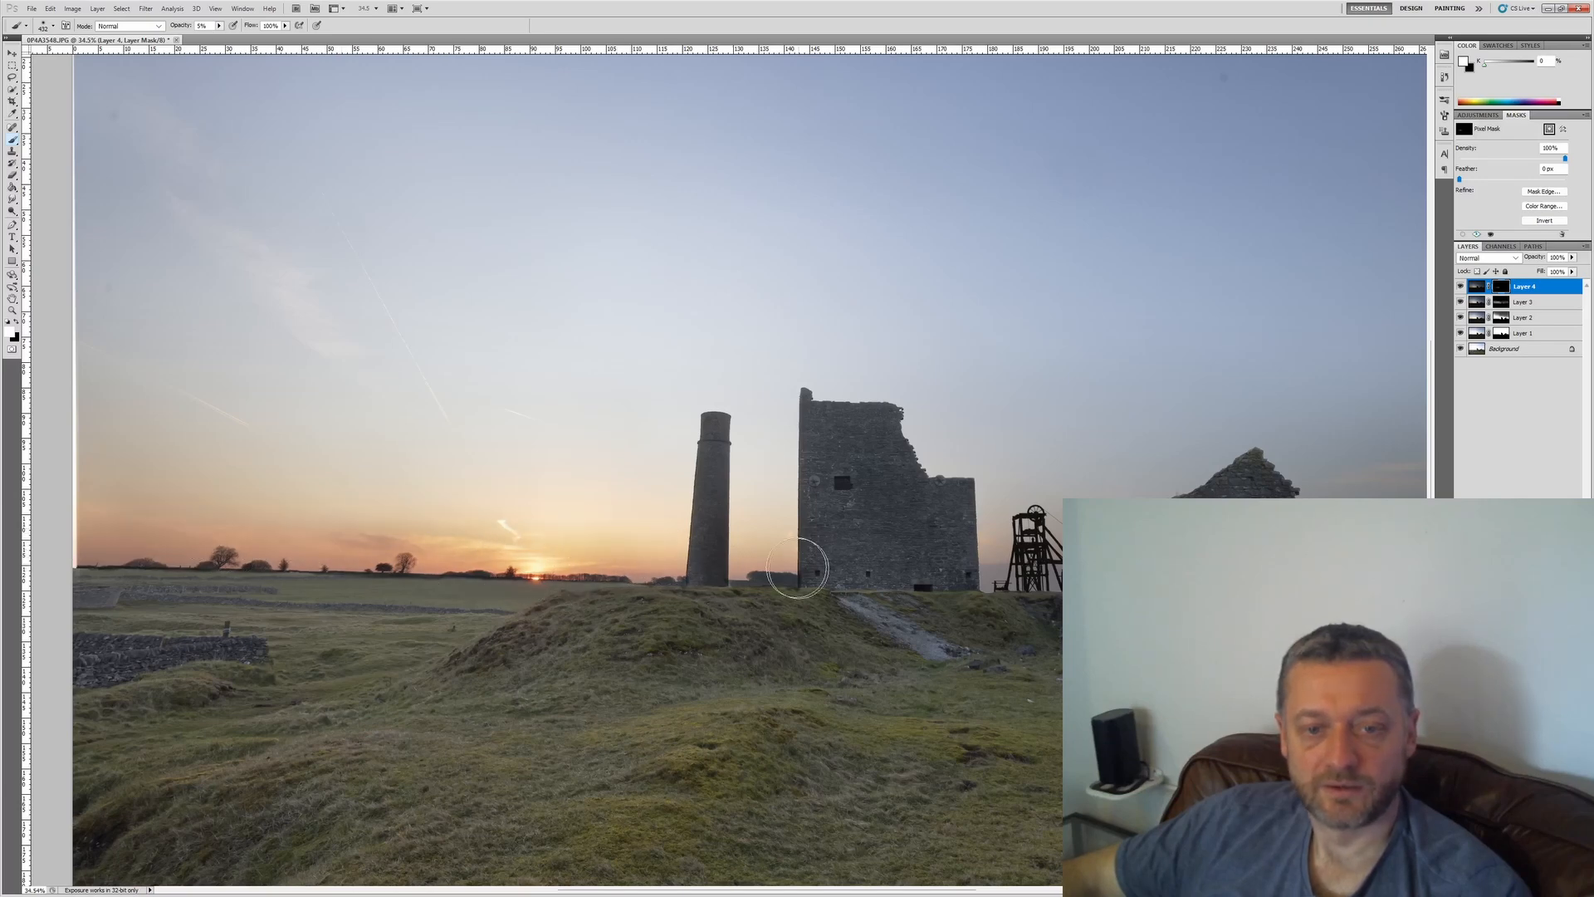
pyautogui.moveTo(797, 568); pyautogui.dragTo(399, 545)
pyautogui.moveTo(572, 568)
pyautogui.mouseDown()
pyautogui.moveTo(619, 556)
pyautogui.moveTo(221, 542)
pyautogui.moveTo(795, 549)
pyautogui.moveTo(177, 538)
pyautogui.moveTo(260, 517)
pyautogui.moveTo(787, 536)
pyautogui.moveTo(606, 544)
pyautogui.moveTo(575, 588)
pyautogui.moveTo(478, 563)
pyautogui.moveTo(590, 571)
pyautogui.moveTo(1023, 540)
pyautogui.mouseUp()
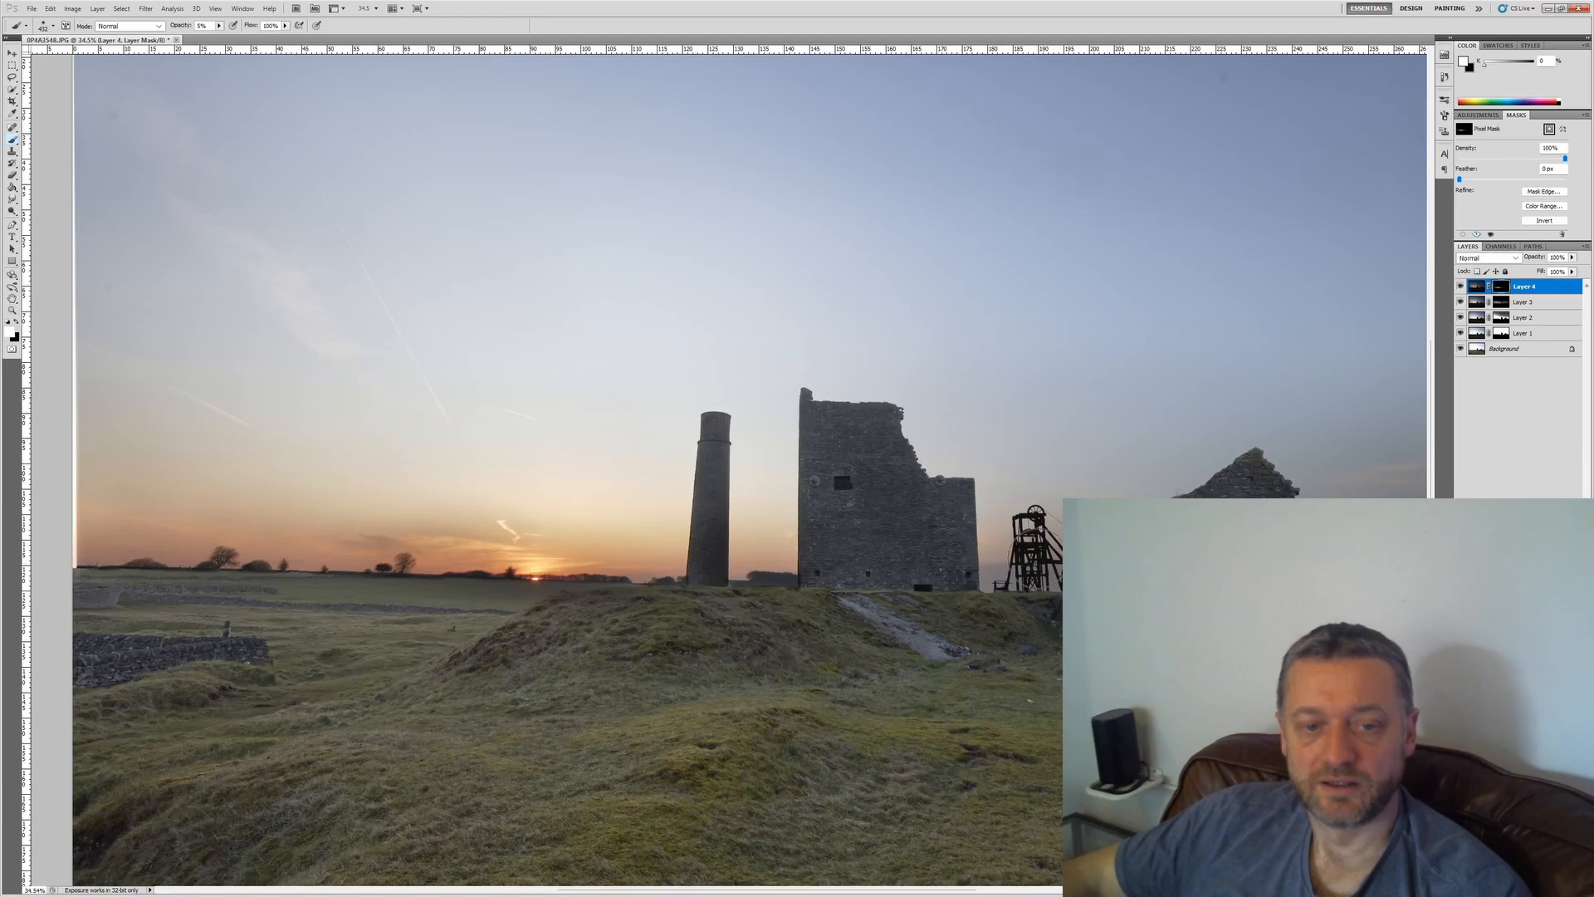
pyautogui.keyDown('shift'); pyautogui.click(1499, 288); pyautogui.keyUp('shift')
pyautogui.keyDown('shift'); pyautogui.click(1499, 288); pyautogui.keyUp('shift')
# Step: Crop the image slightly on all sides to remove the misaligned layer edges
pyautogui.scroll(-3, 1229, 449)
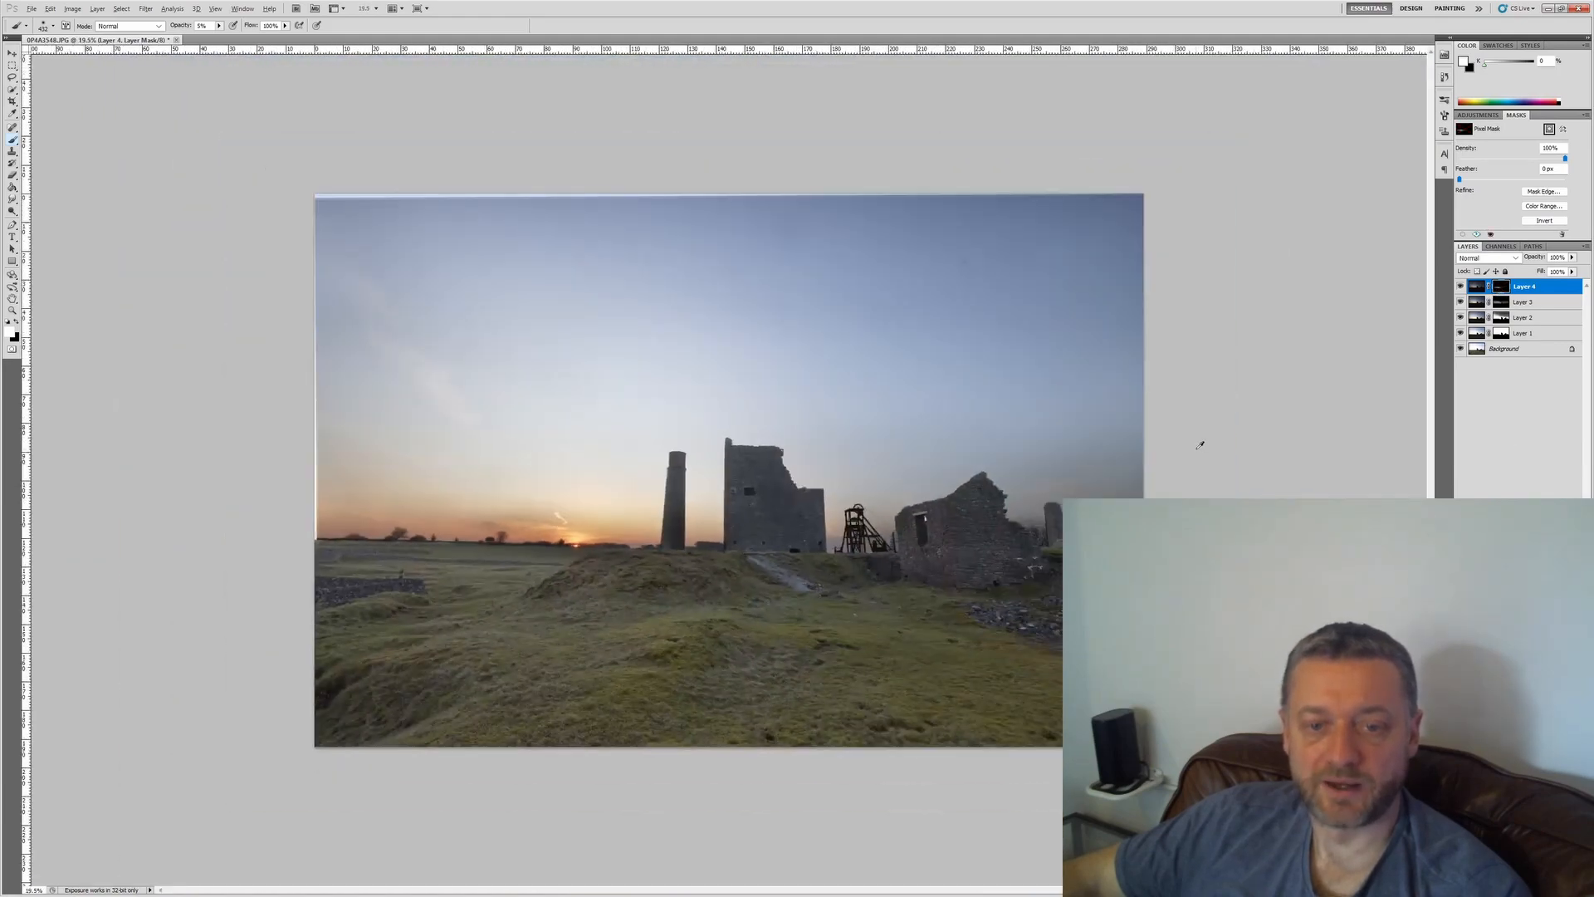
pyautogui.click(13, 103)
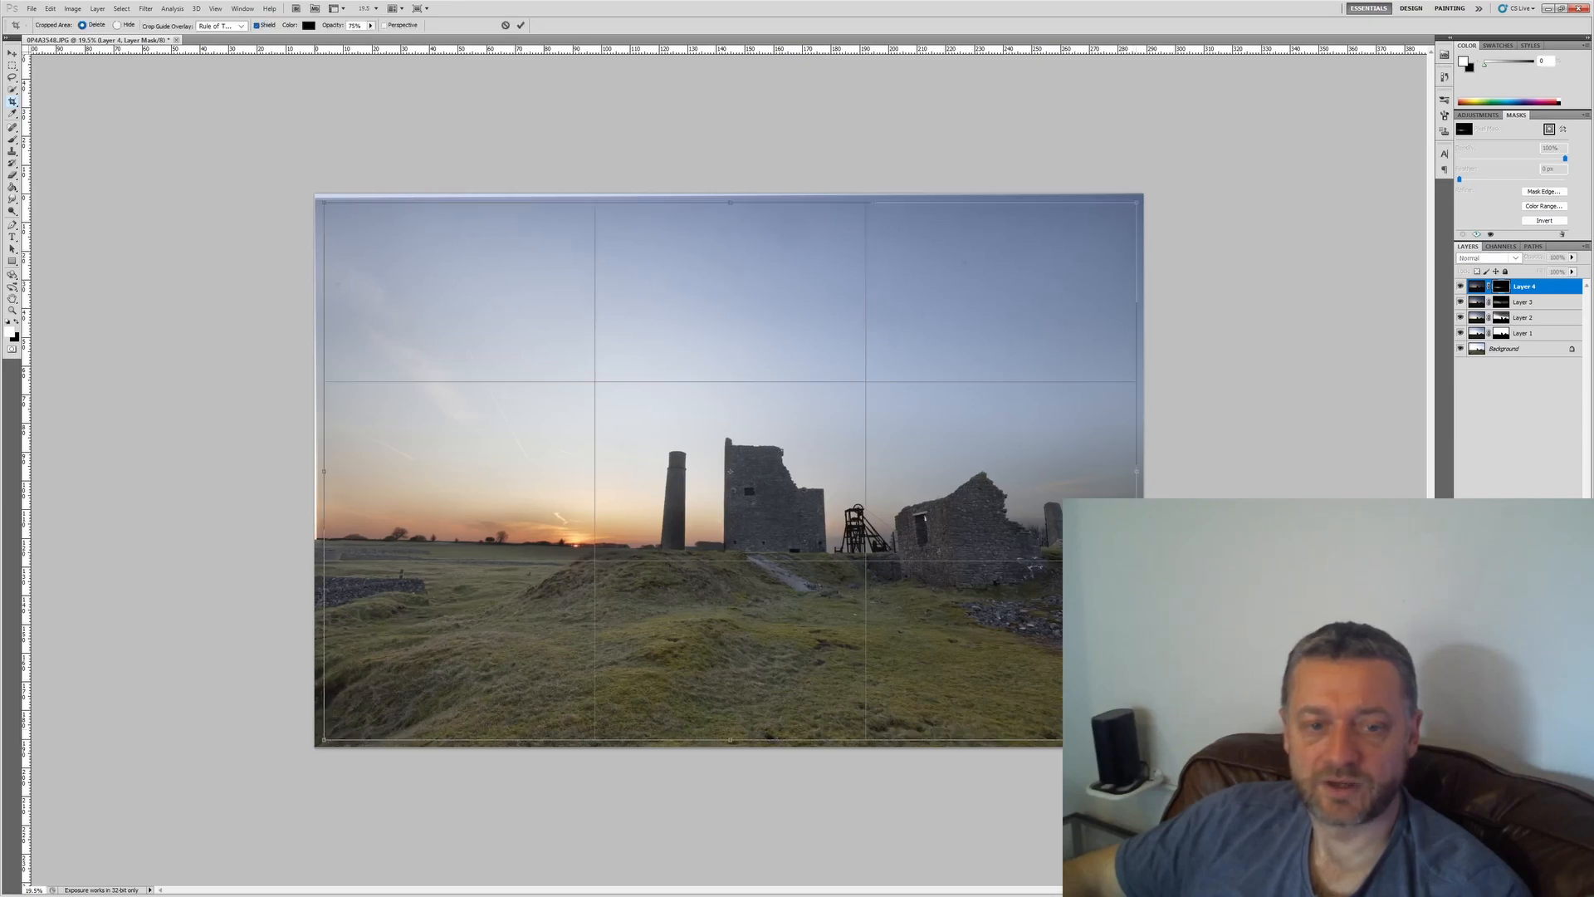
pyautogui.moveTo(323, 201); pyautogui.dragTo(1135, 738)
pyautogui.press('Return')
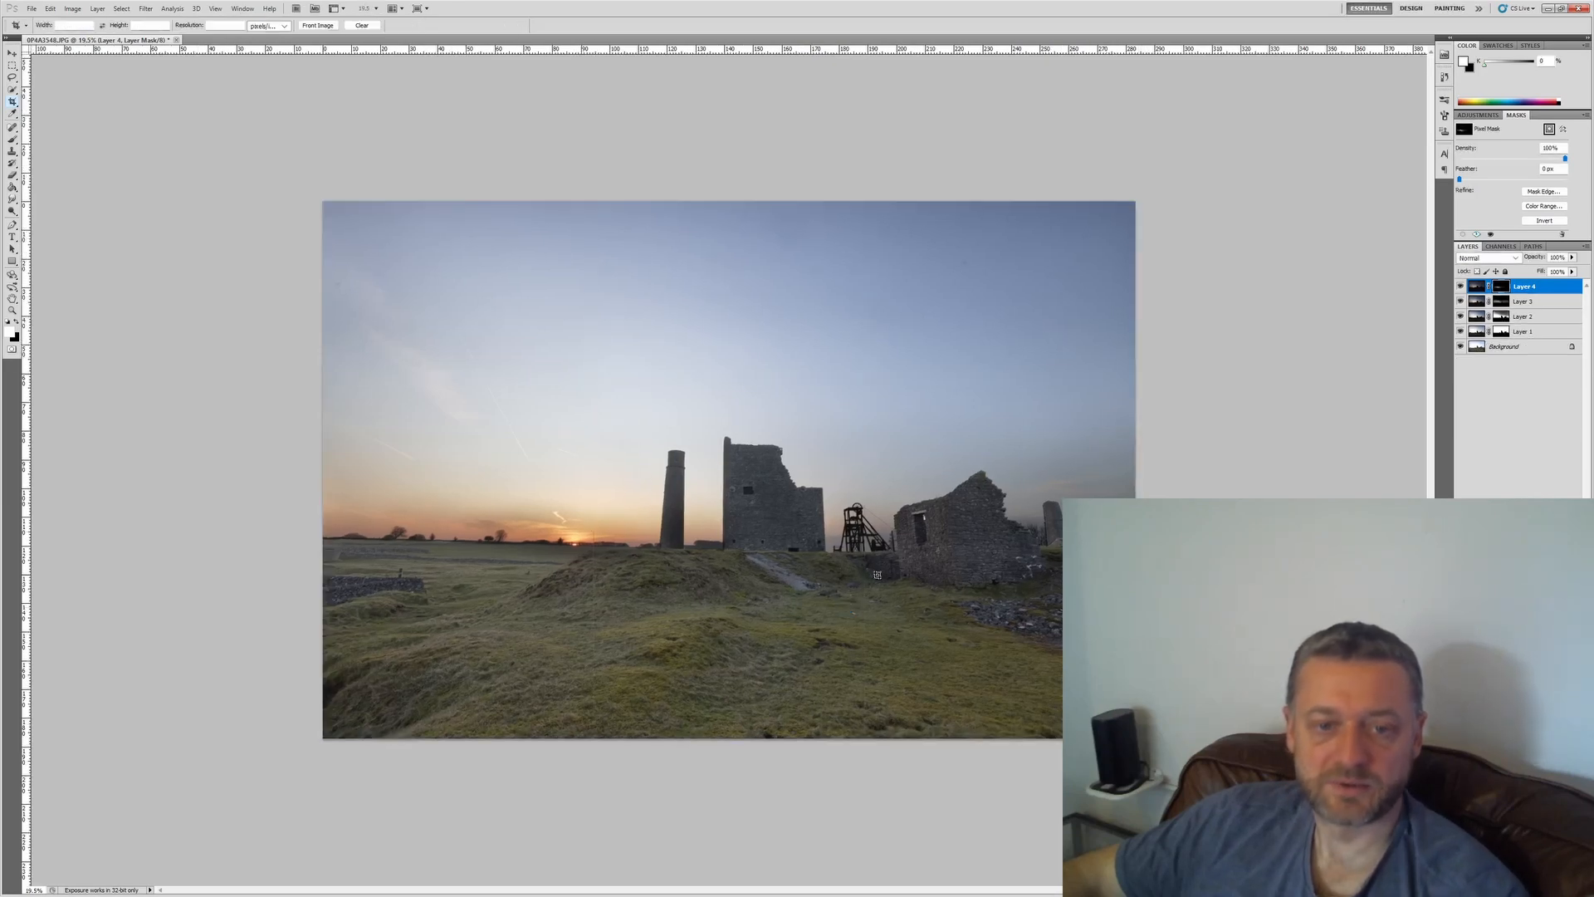
# Step: Hide Layers 4, 3, 2 and 1 to review the Background exposure alone, and show Layer 1 again
pyautogui.click(1461, 287)
pyautogui.click(1460, 302)
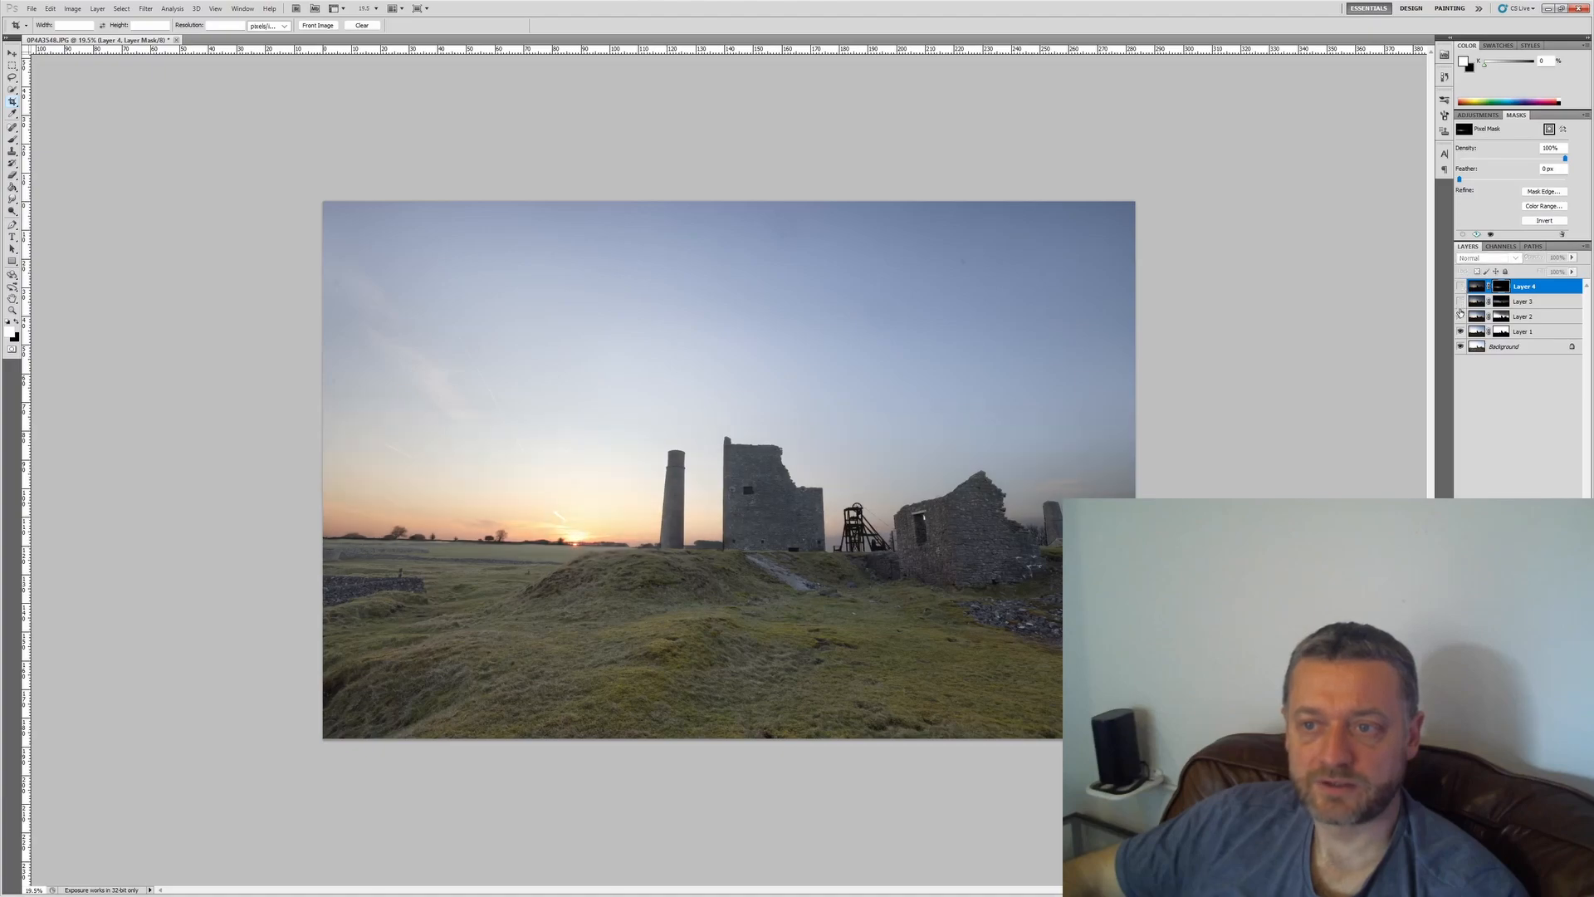
pyautogui.click(1460, 316)
pyautogui.click(1460, 346)
pyautogui.click(1461, 331)
pyautogui.click(1461, 346)
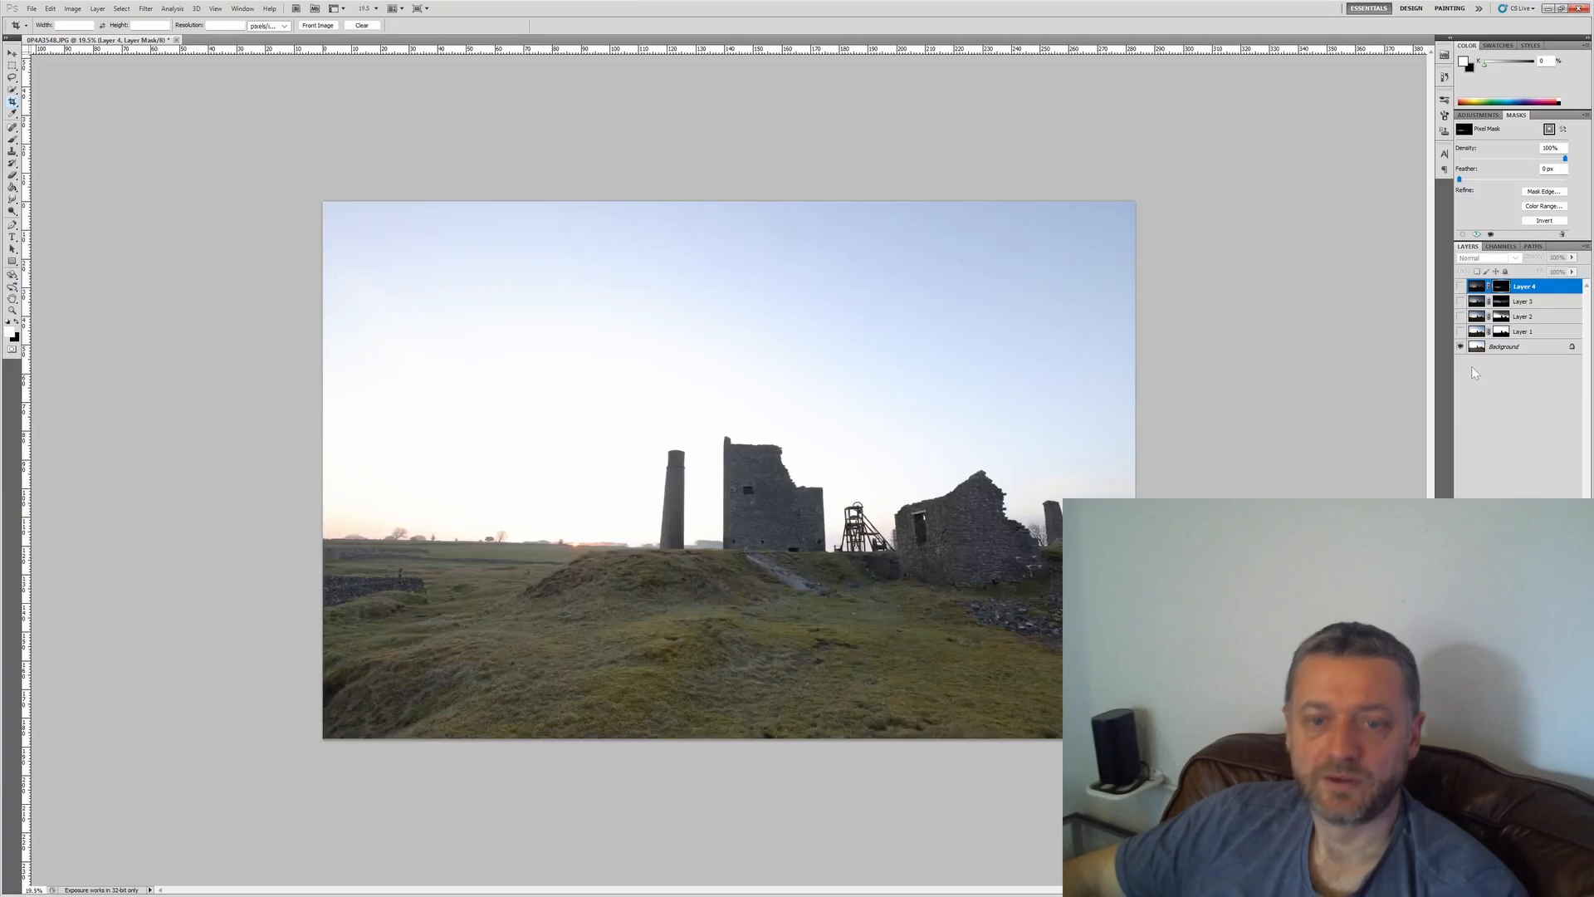
pyautogui.click(1460, 332)
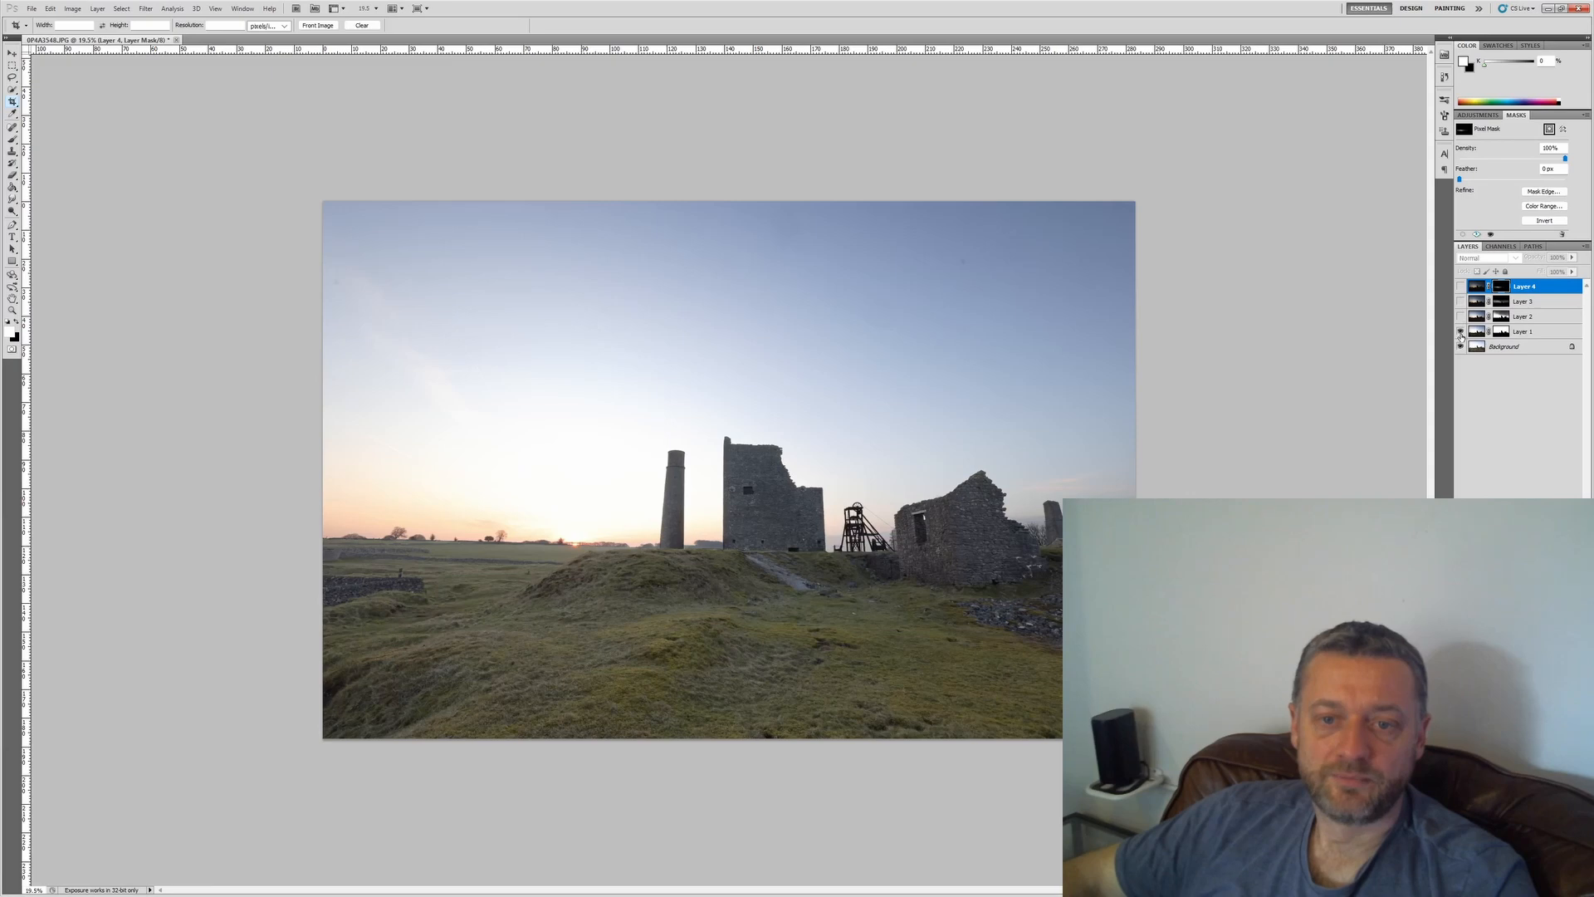
# Step: Paint black across the upper sky on Layer 1's mask with a very large, soft brush at 21% opacity, and compare the result
pyautogui.click(1504, 332)
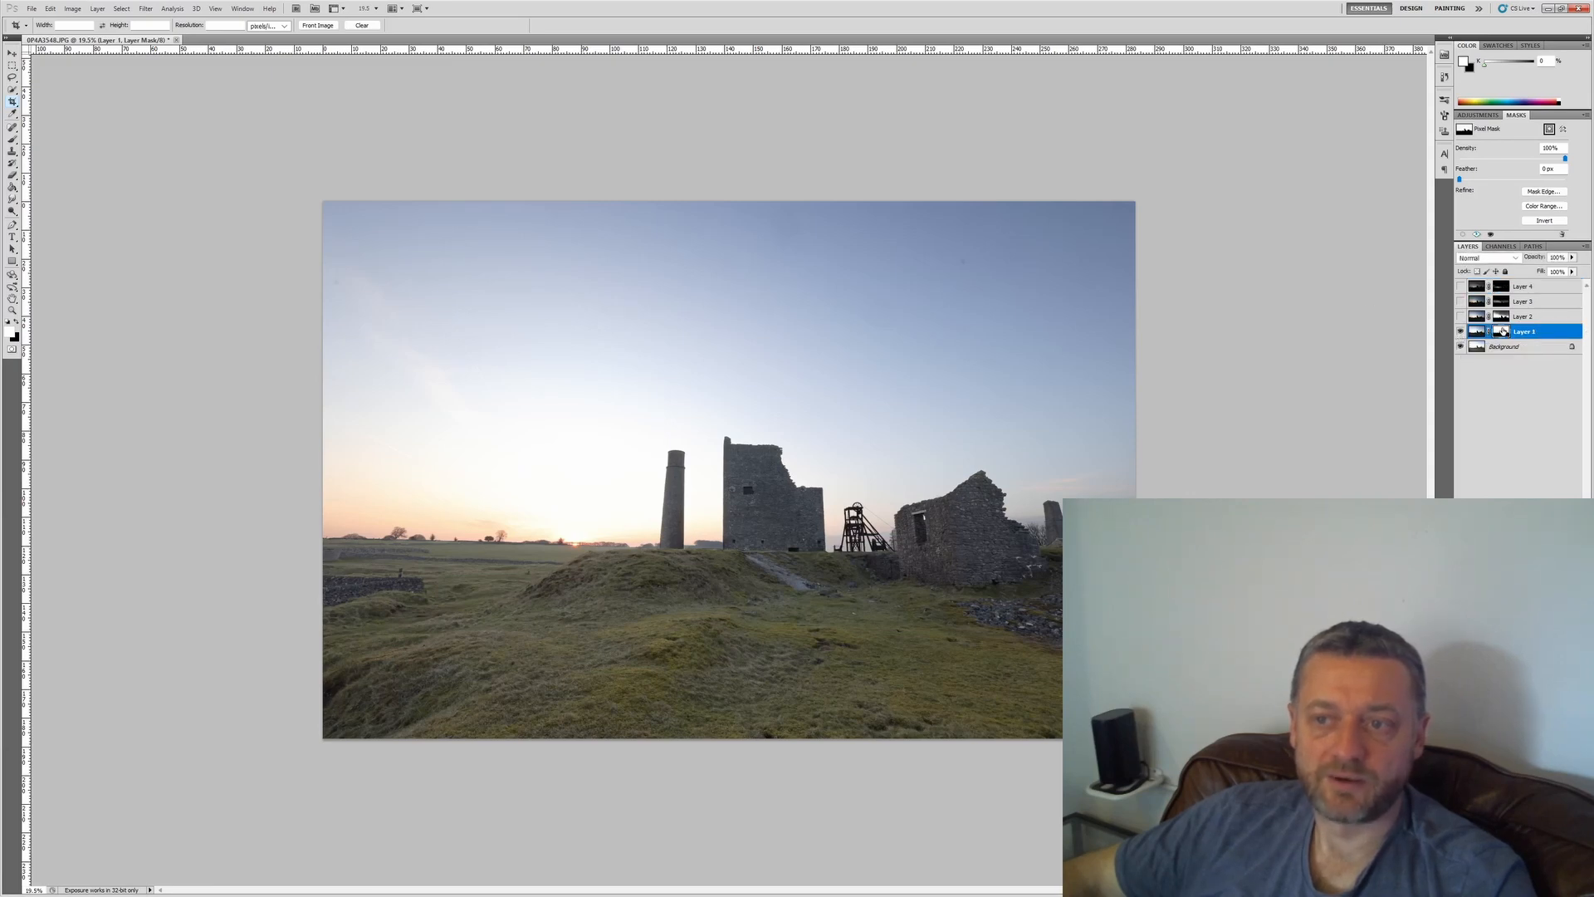
pyautogui.press('x')
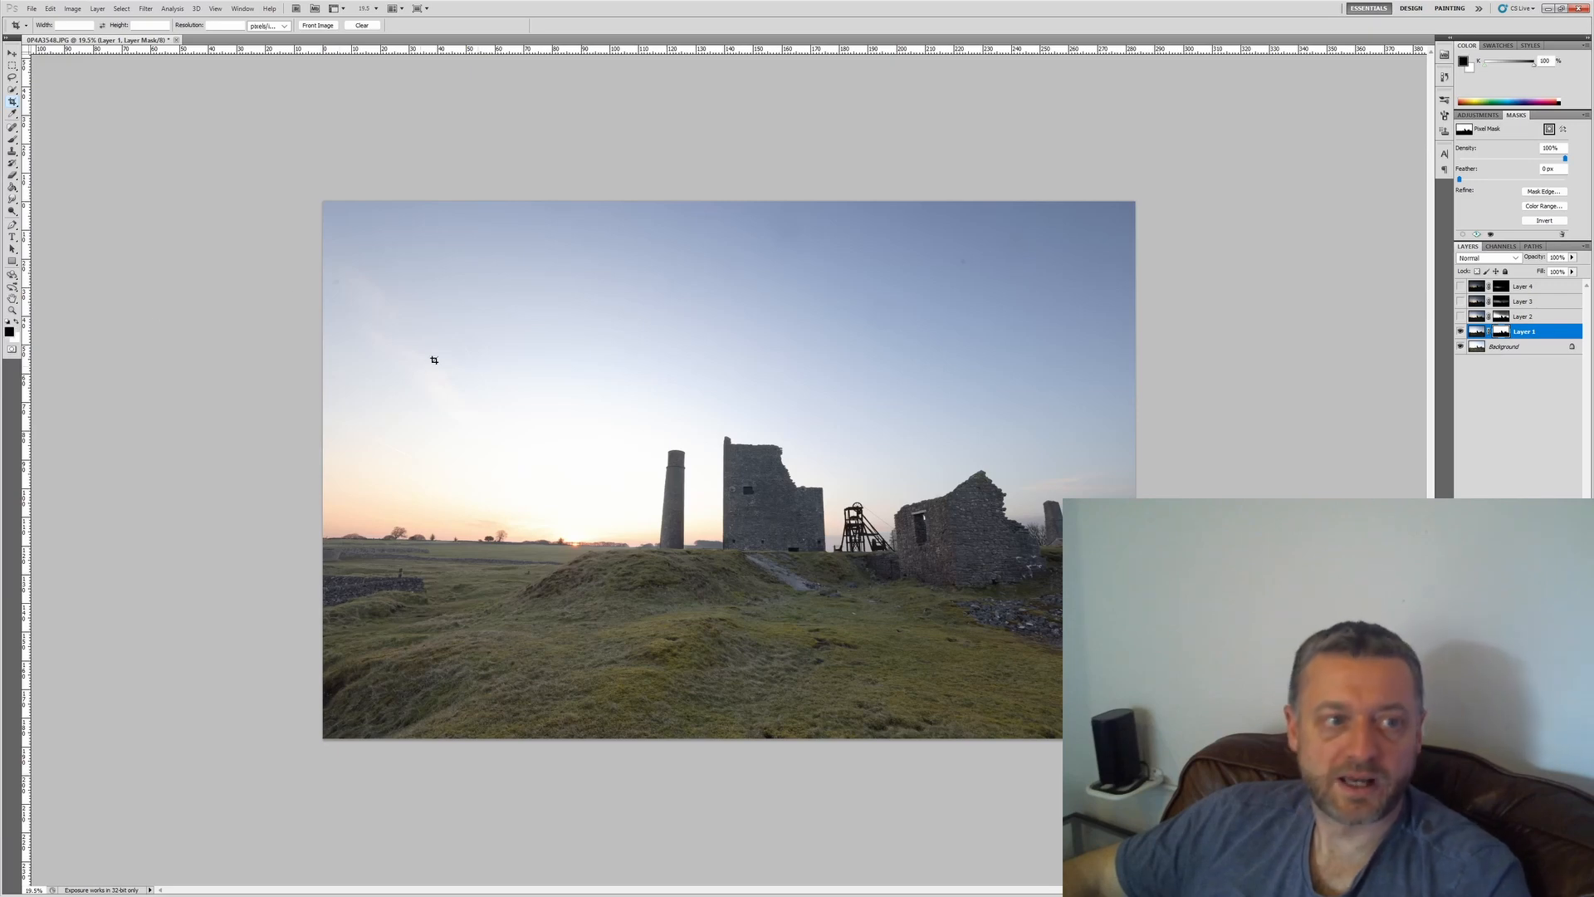
pyautogui.click(13, 139)
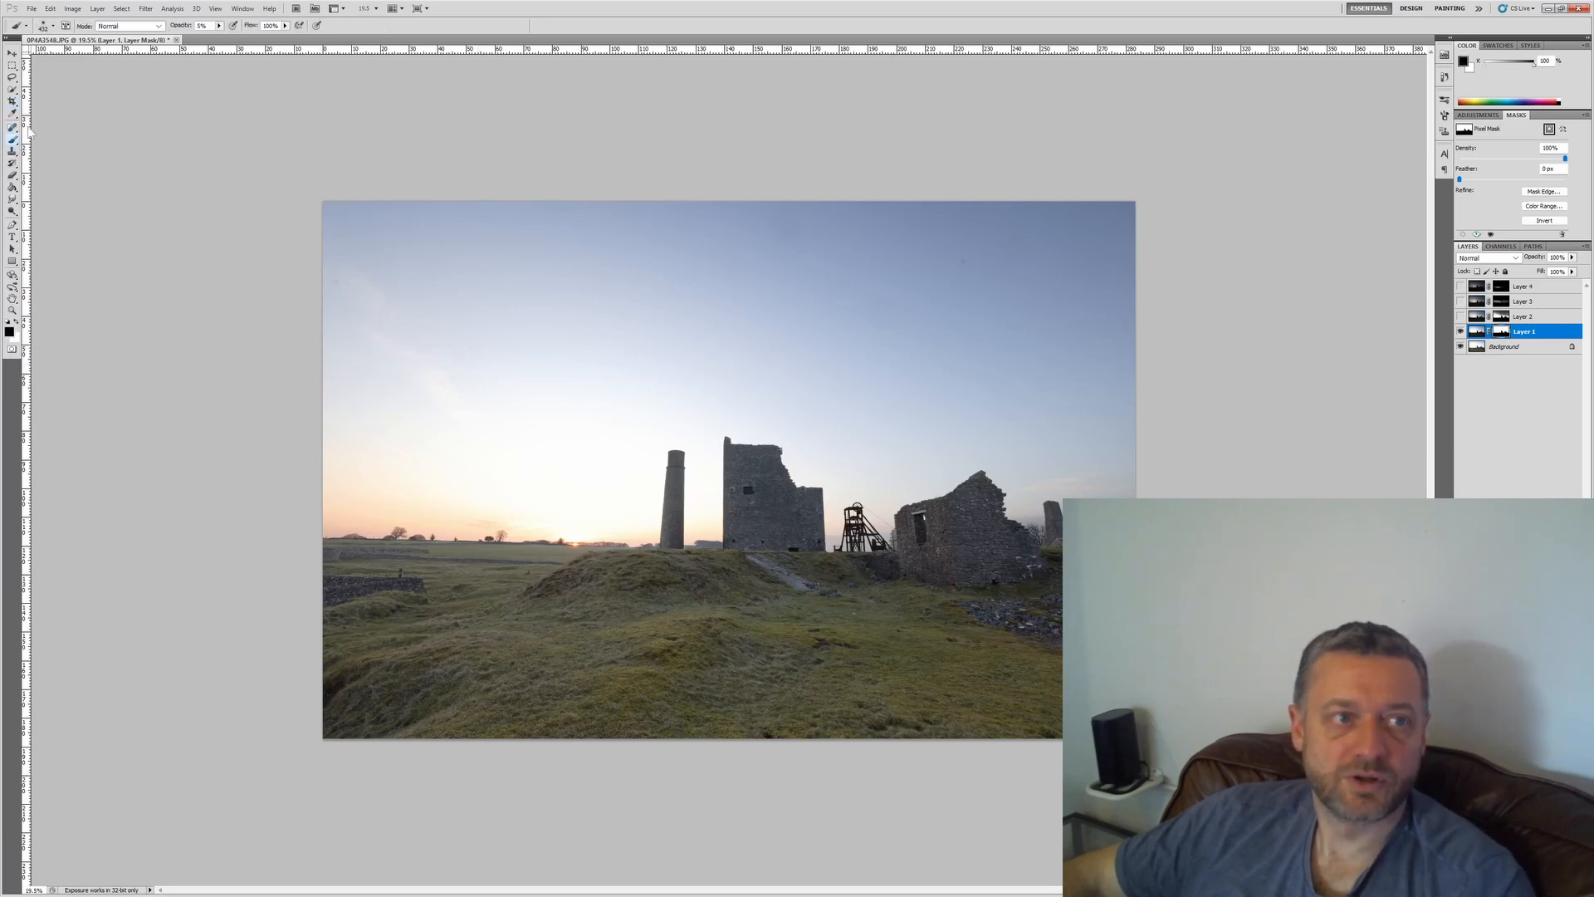
pyautogui.click(53, 27)
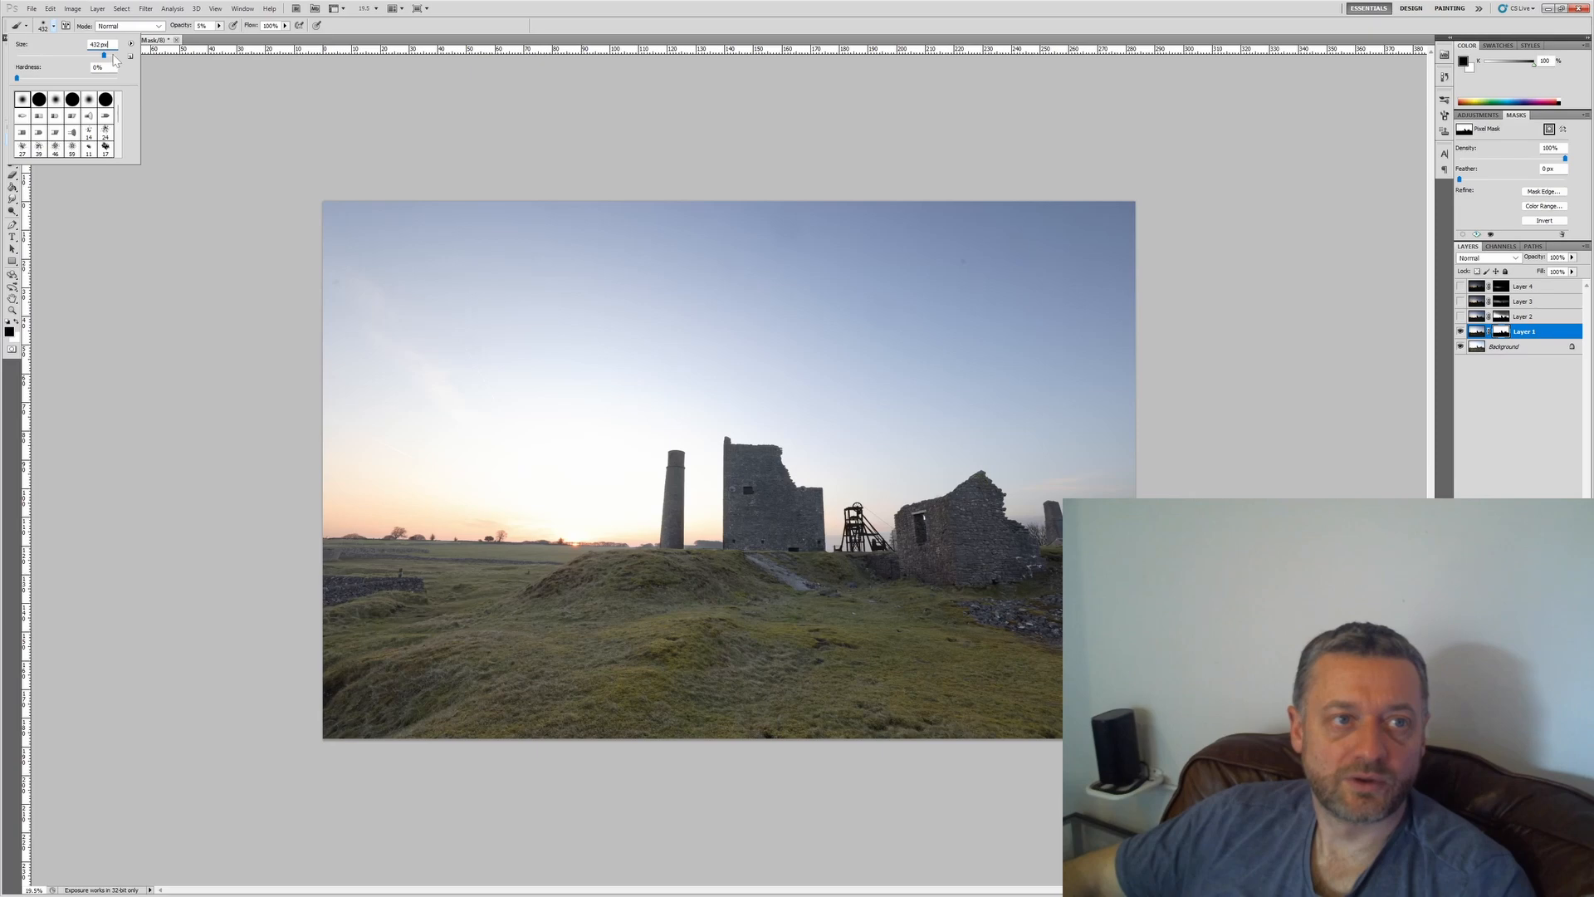
pyautogui.moveTo(113, 56); pyautogui.dragTo(120, 56)
pyautogui.click(189, 106)
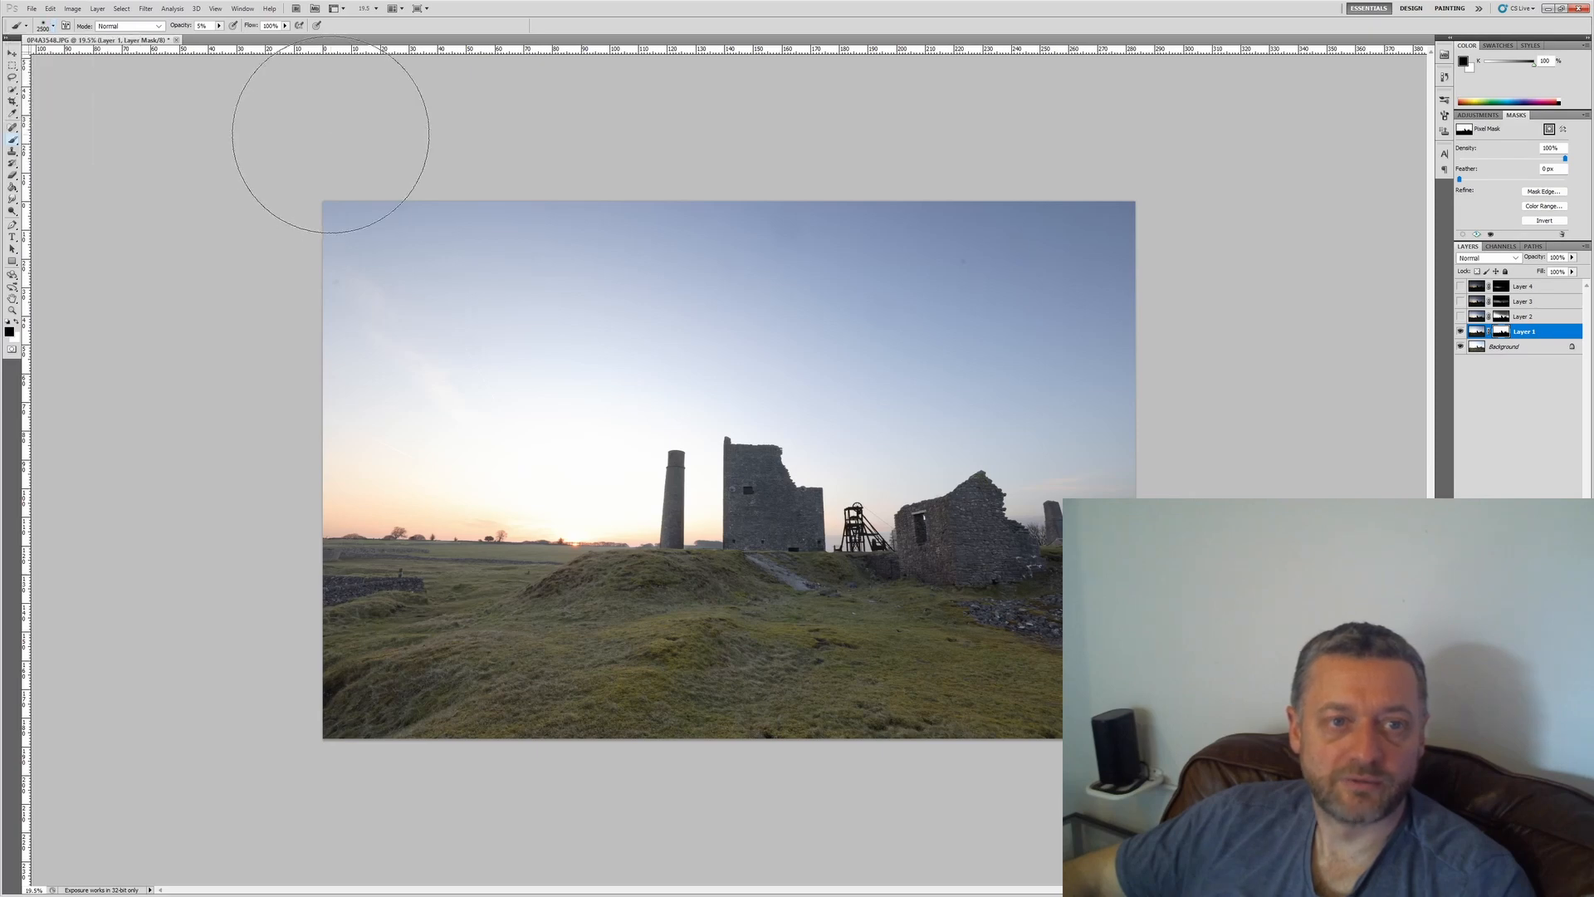
pyautogui.click(219, 25)
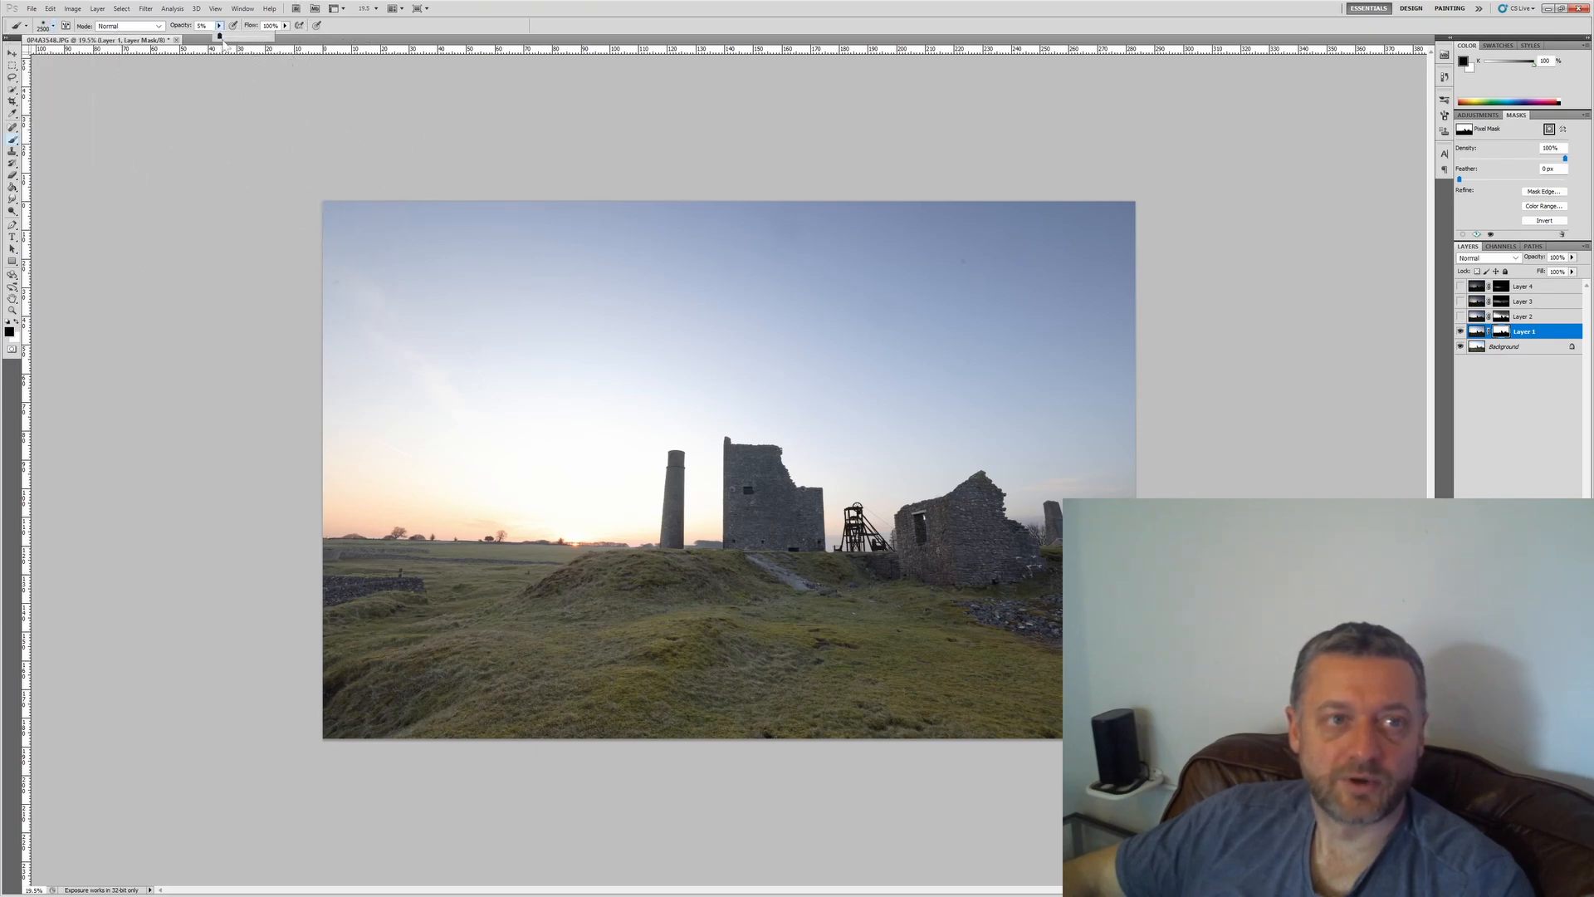
pyautogui.click(225, 180)
pyautogui.moveTo(196, 189)
pyautogui.mouseDown()
pyautogui.moveTo(465, 224)
pyautogui.moveTo(1042, 238)
pyautogui.moveTo(1048, 301)
pyautogui.mouseUp()
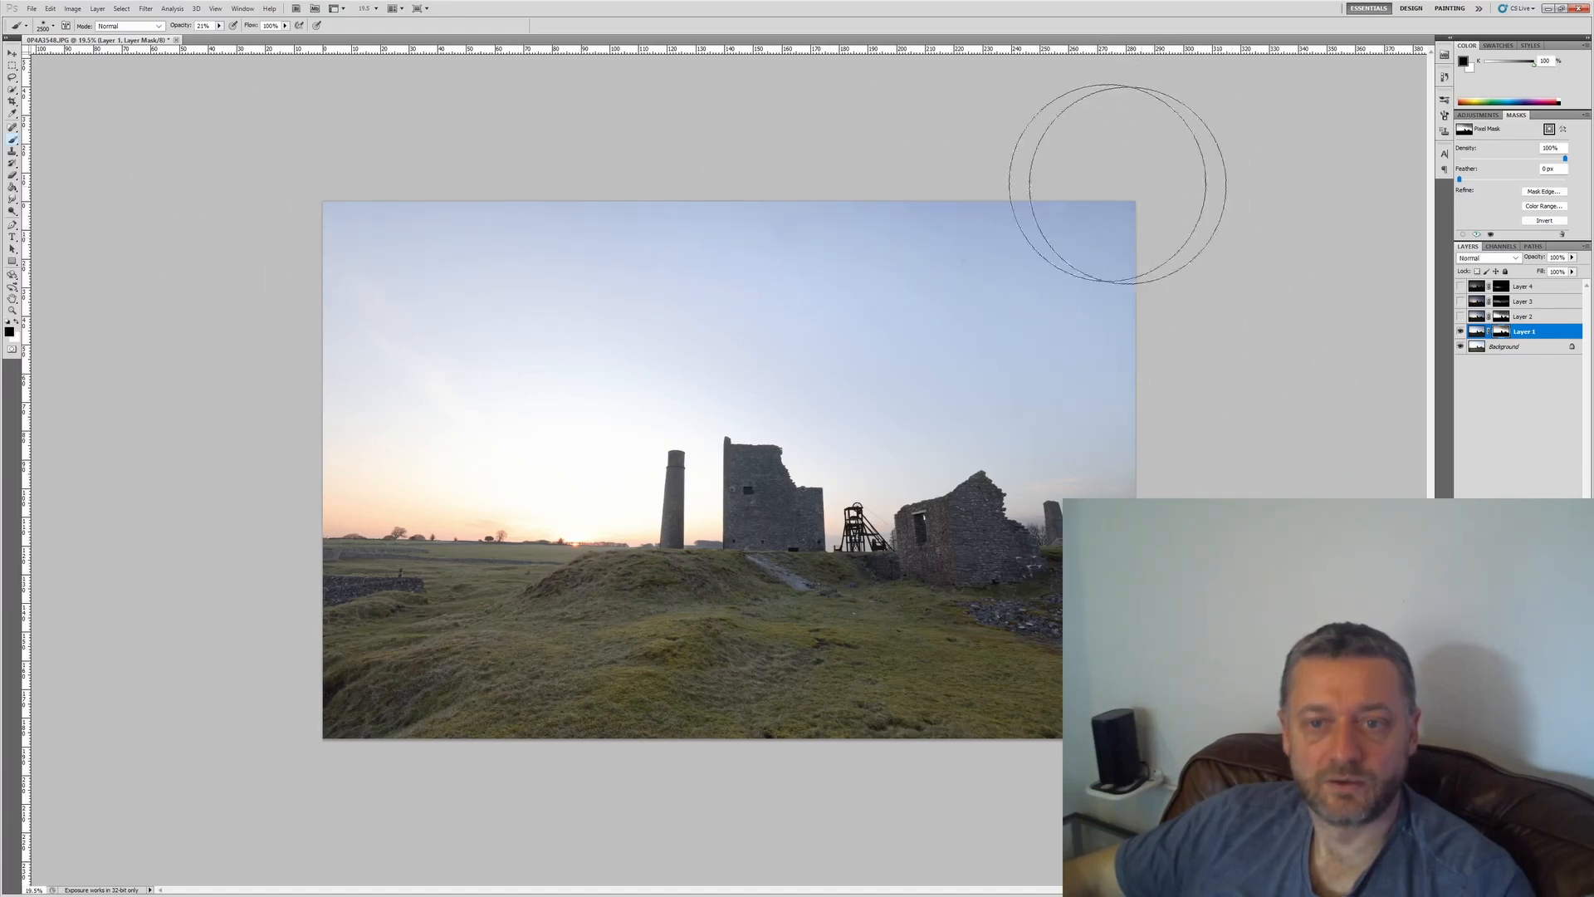
pyautogui.click(1460, 331)
pyautogui.click(1461, 331)
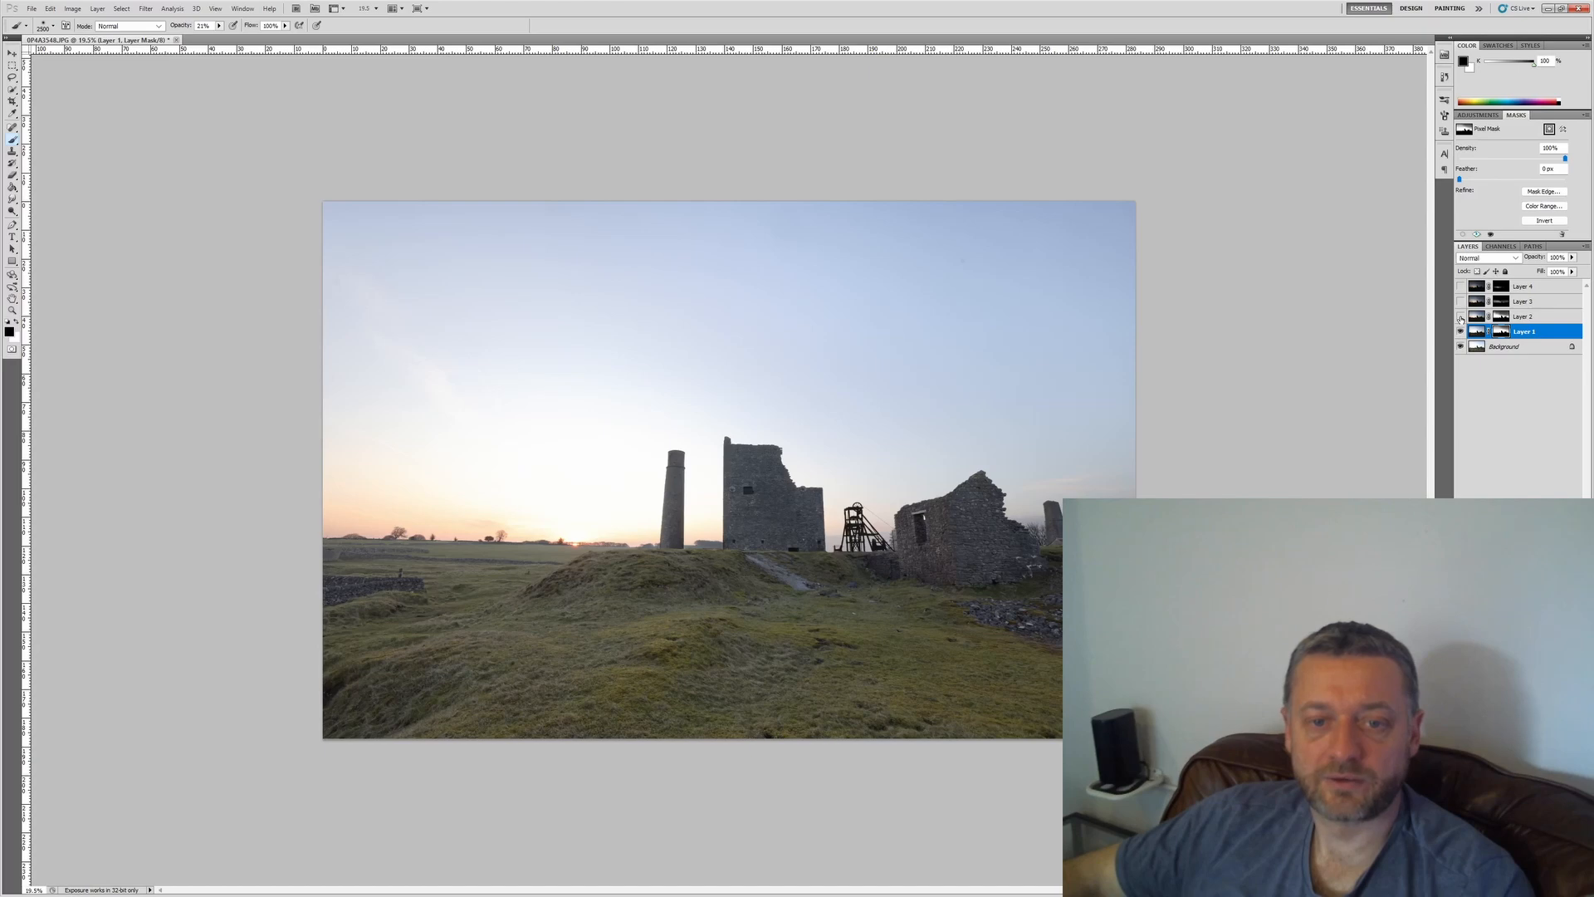
# Step: Show Layer 2, lighten its upper sky by painting black on its mask, and make Layer 3 visible
pyautogui.click(1461, 316)
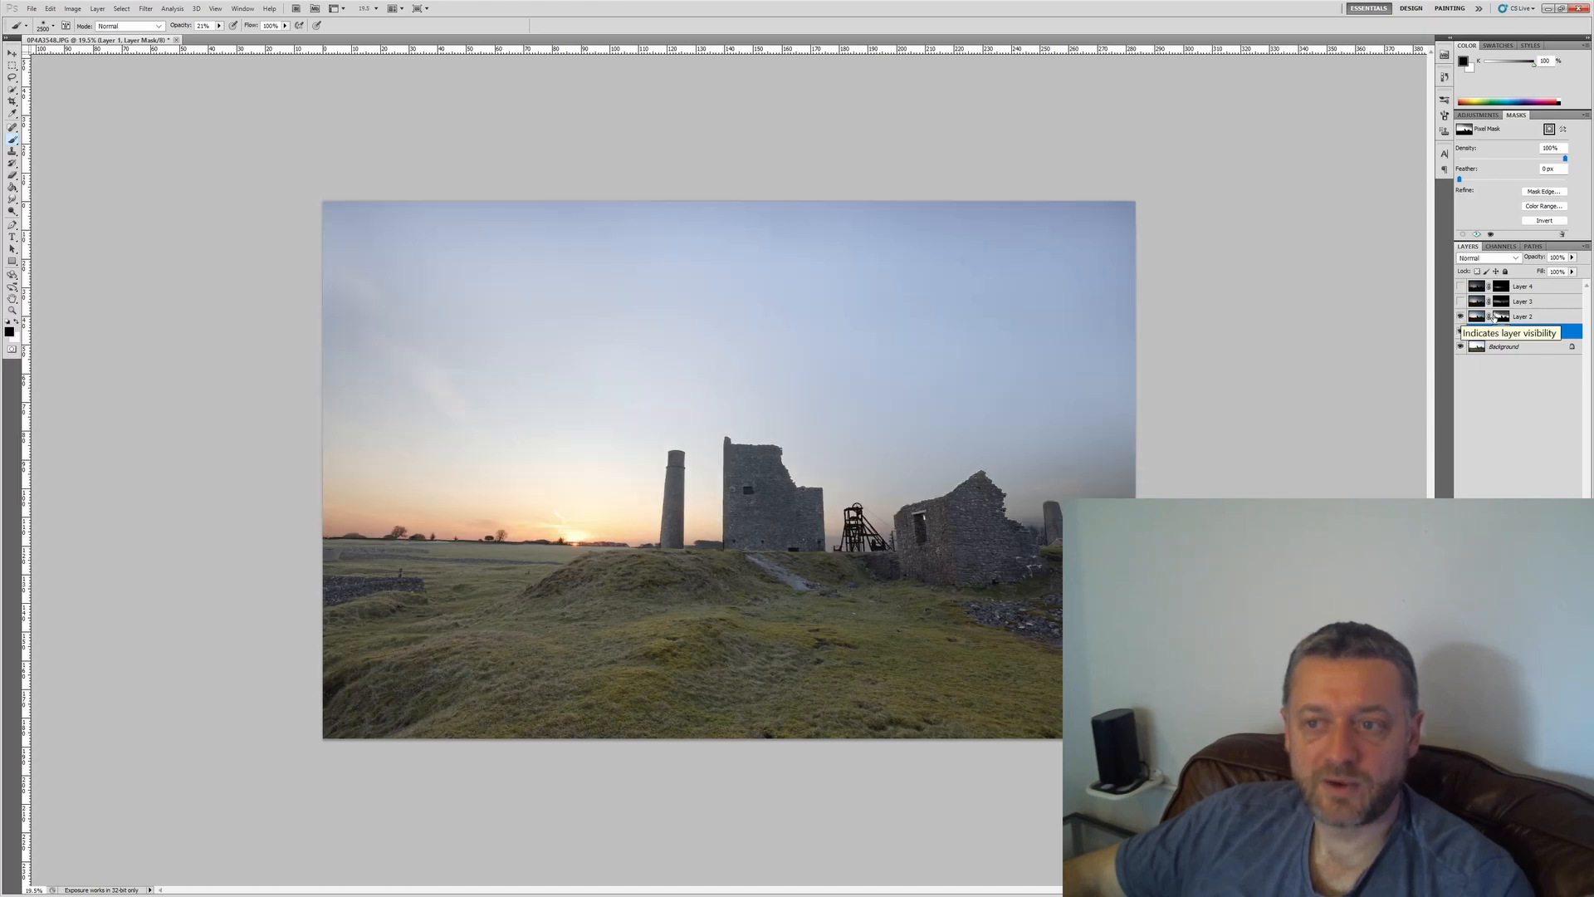
pyautogui.click(1492, 317)
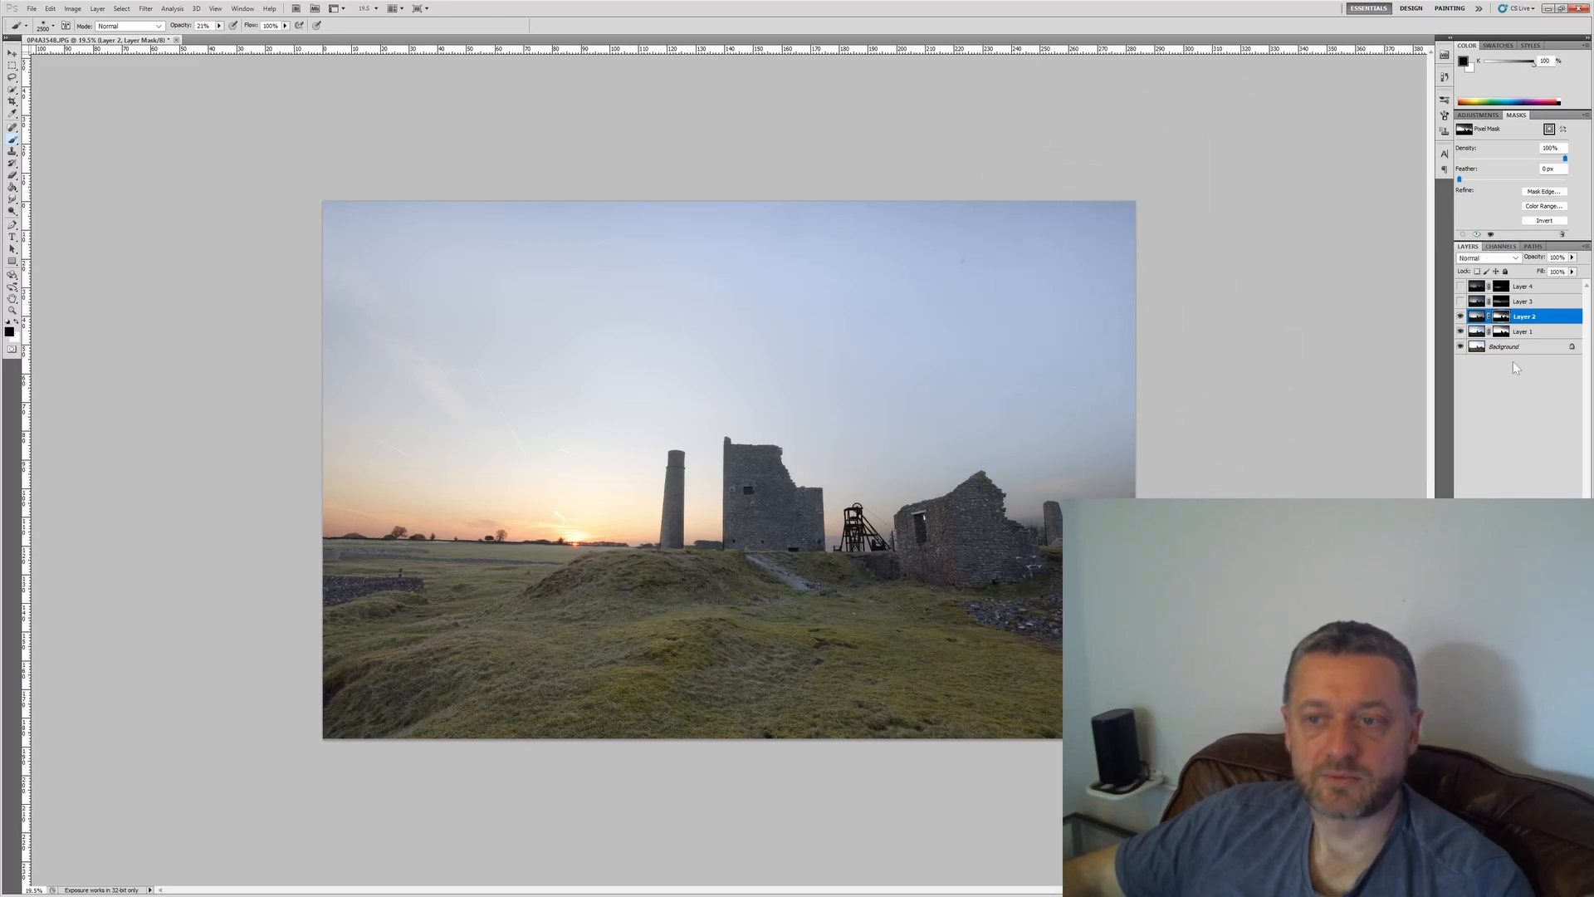
pyautogui.click(1460, 303)
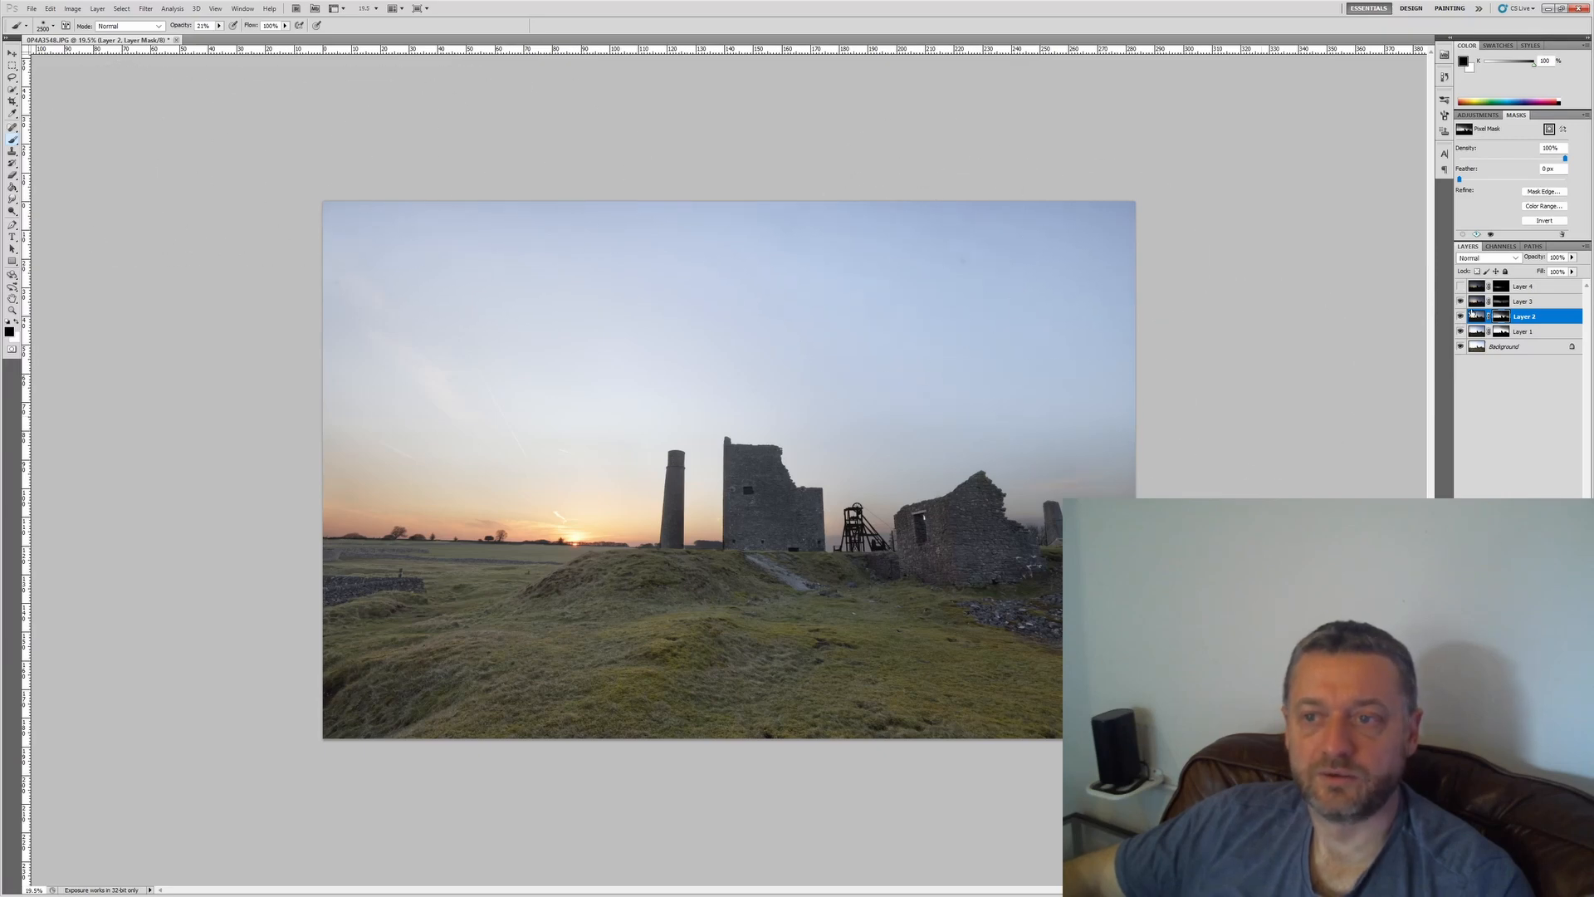
# Step: Show Layer 4, compare the sunset with and without it, and target its layer mask
pyautogui.click(1461, 287)
pyautogui.click(1461, 286)
pyautogui.click(1461, 286)
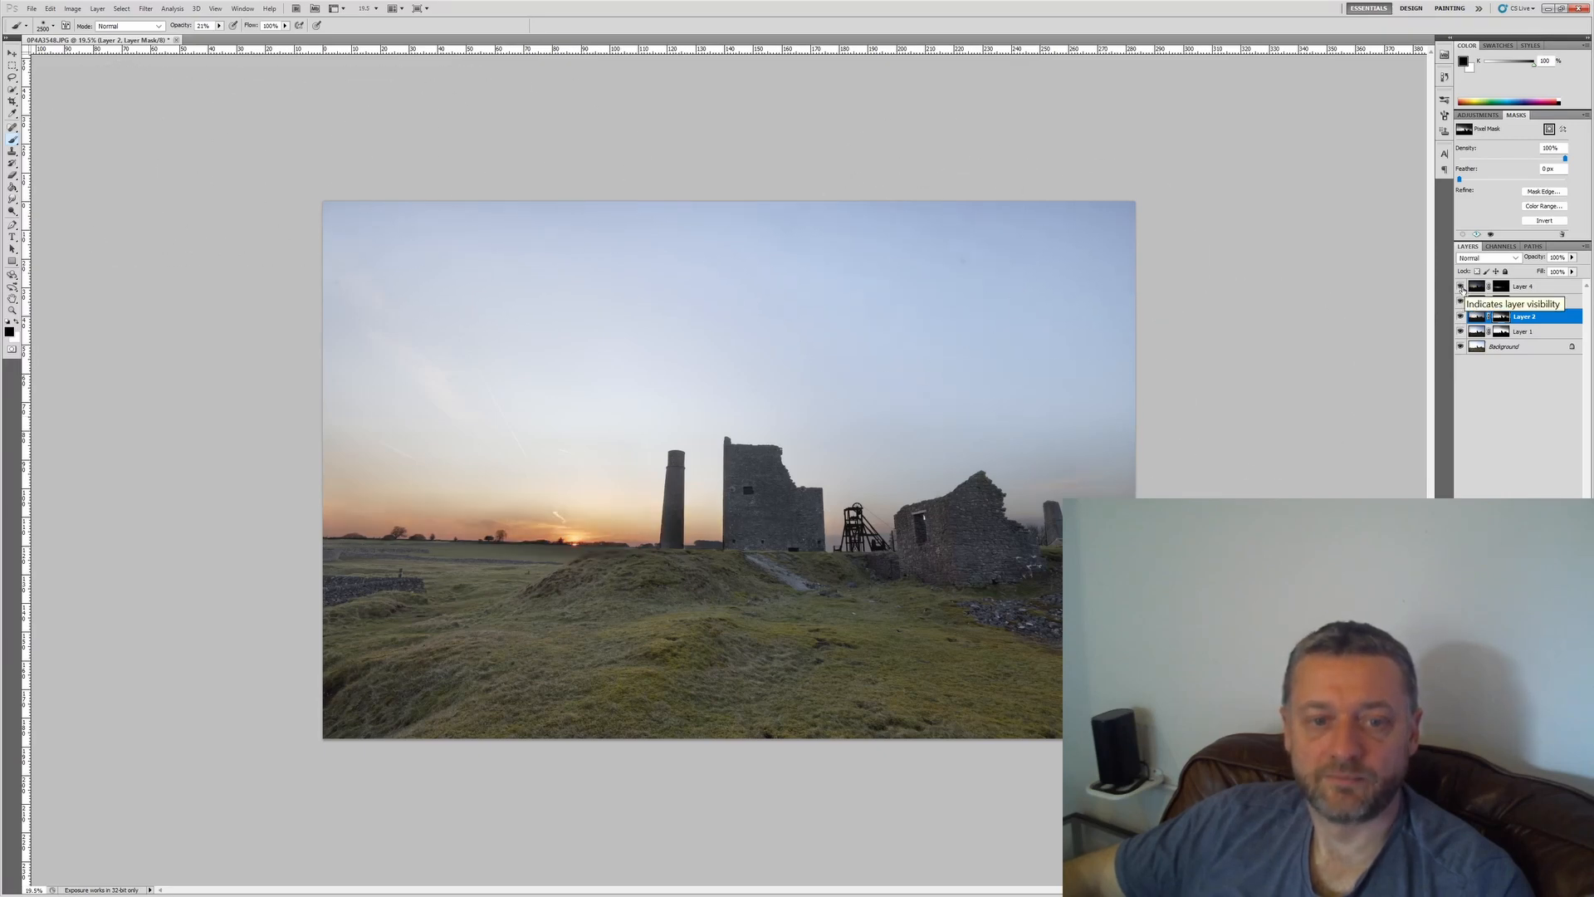
pyautogui.click(1504, 290)
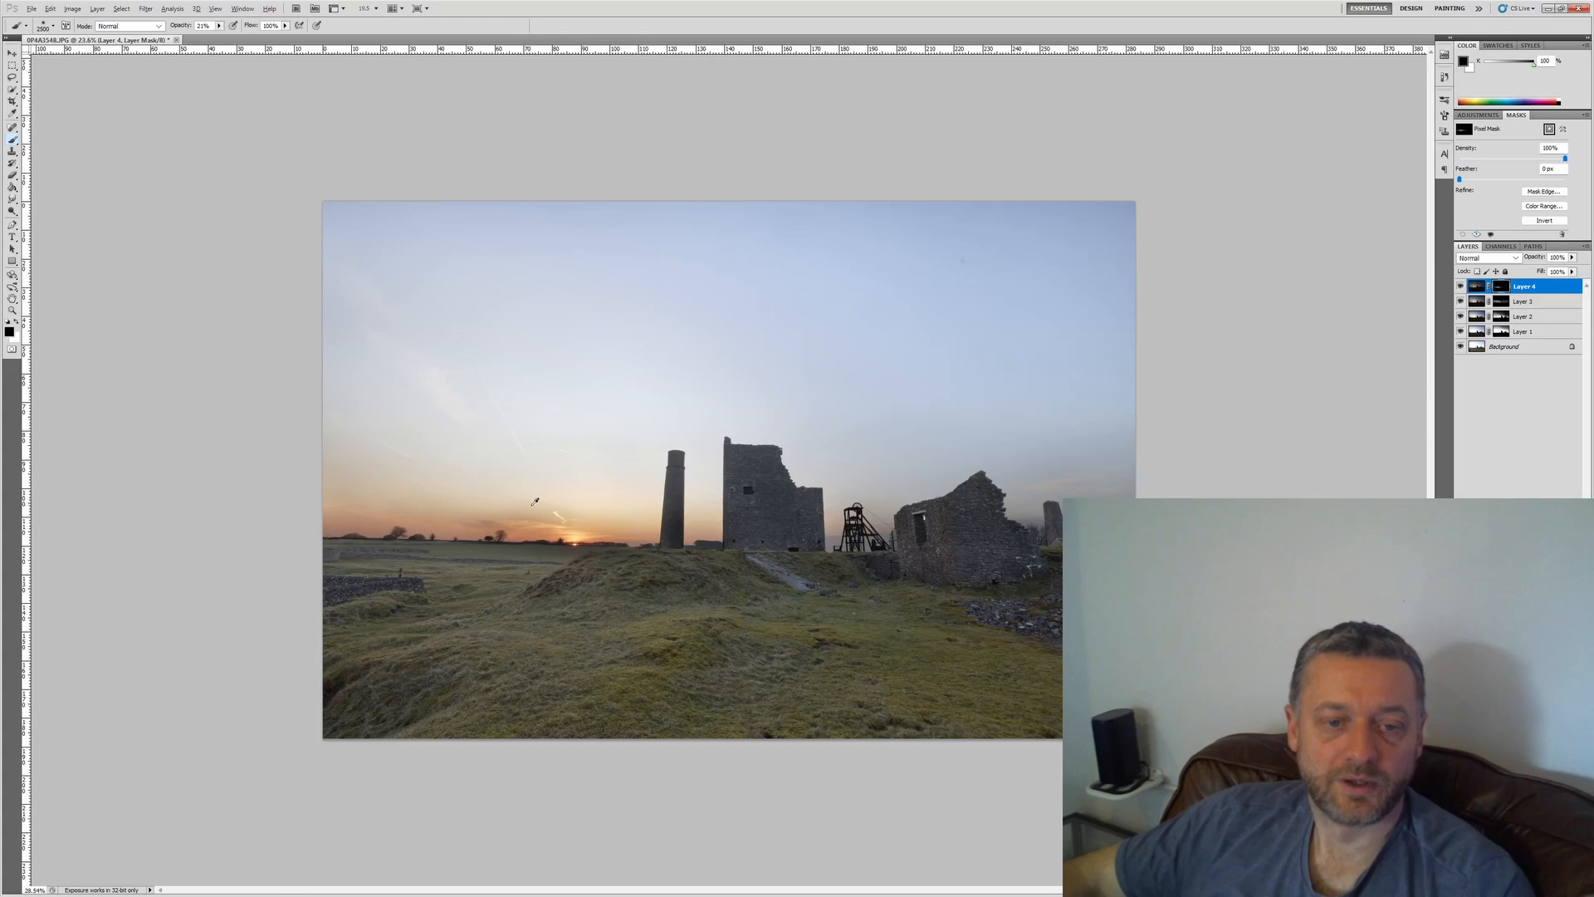
pyautogui.scroll(3, 513, 536)
pyautogui.hscroll(-4, 513, 536)
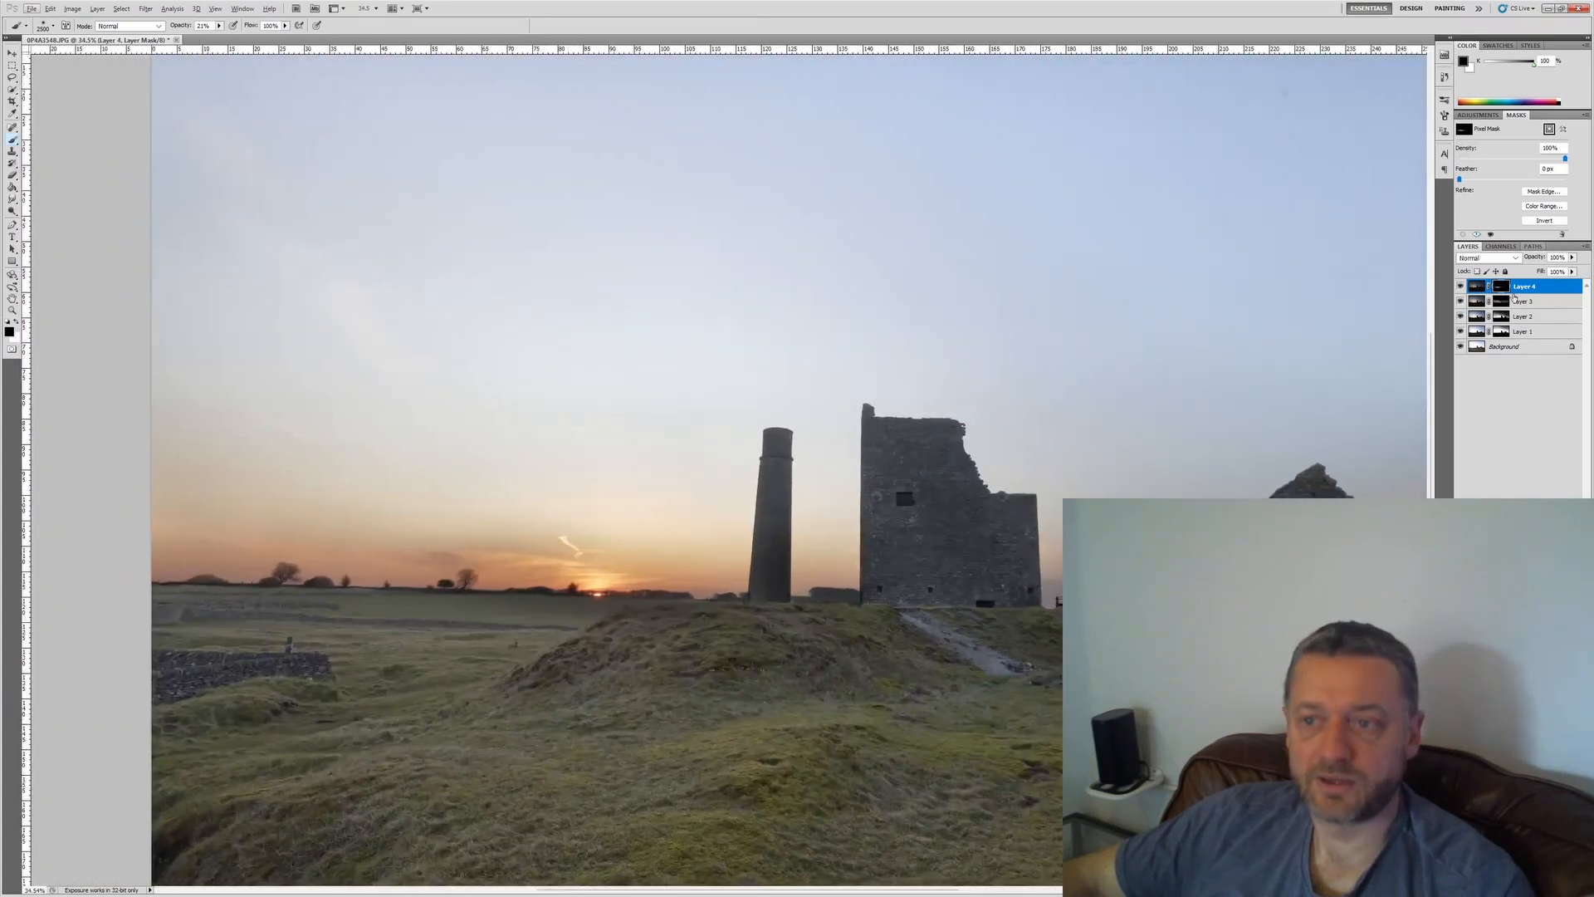
# Step: Display Layer 4's mask alone and darken its light horizon band by painting black with a smaller soft brush at 21% opacity
pyautogui.keyDown('alt'); pyautogui.click(1505, 292); pyautogui.keyUp('alt')
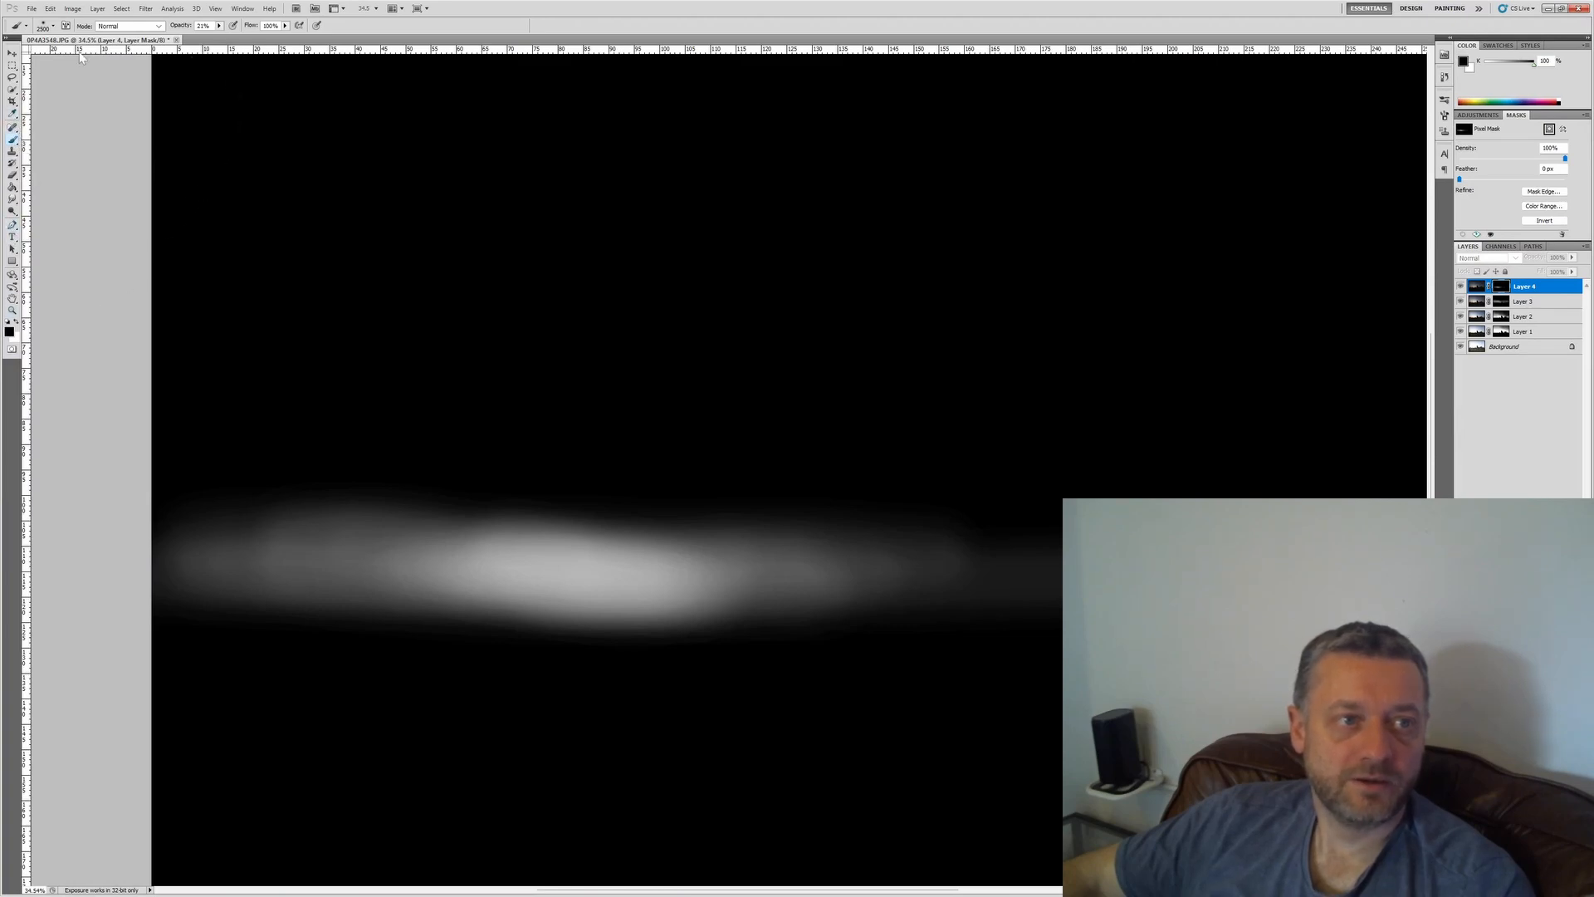
pyautogui.click(48, 26)
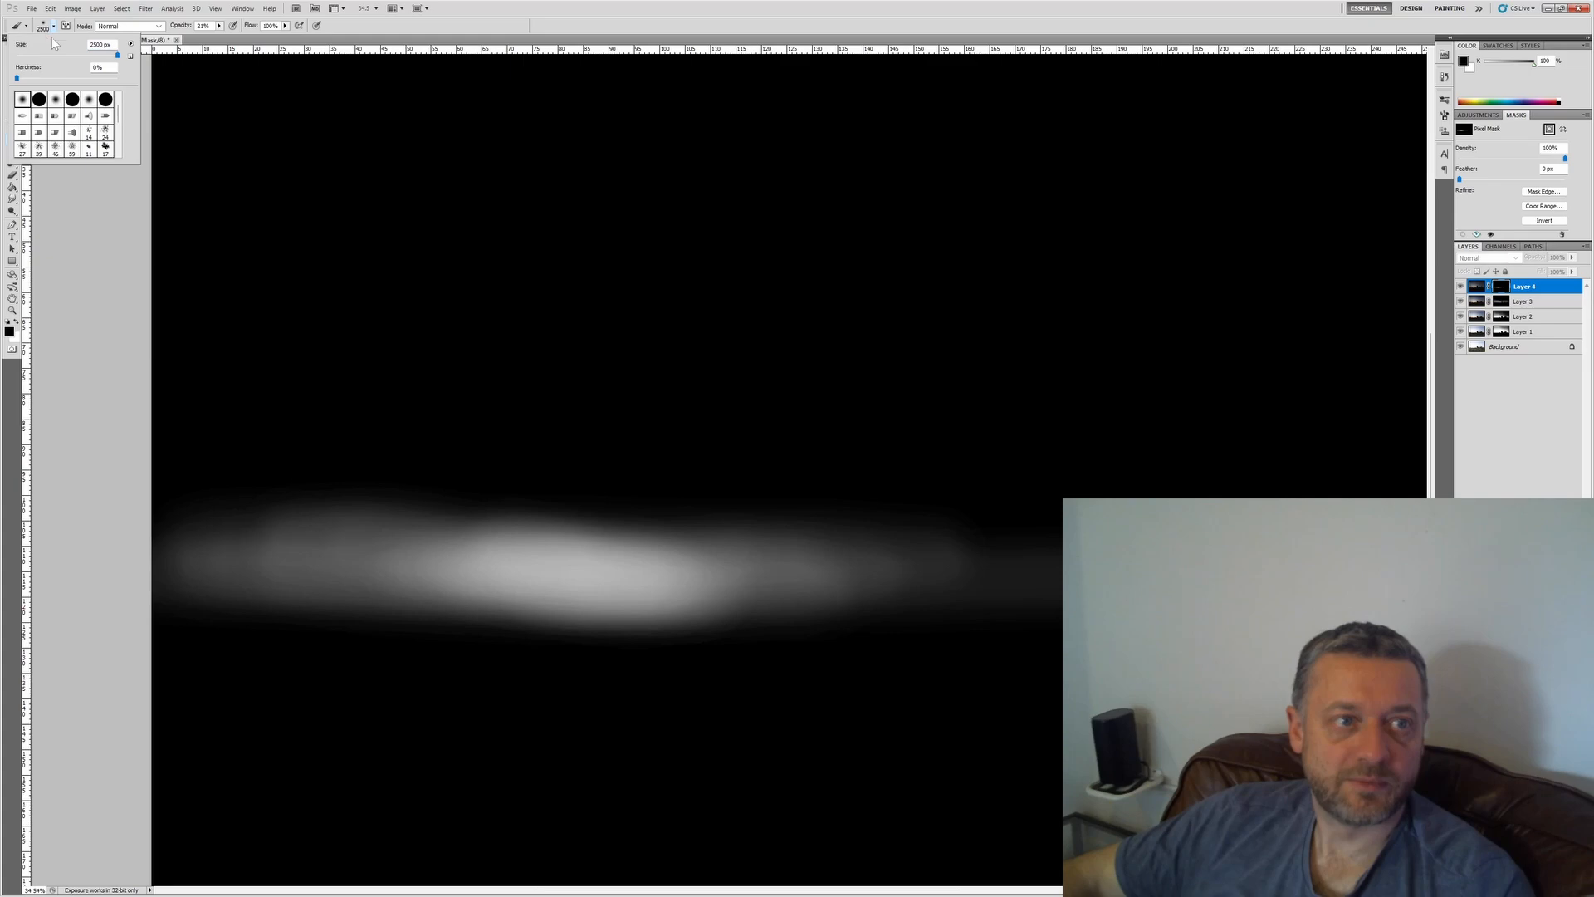
pyautogui.moveTo(115, 58); pyautogui.dragTo(111, 60)
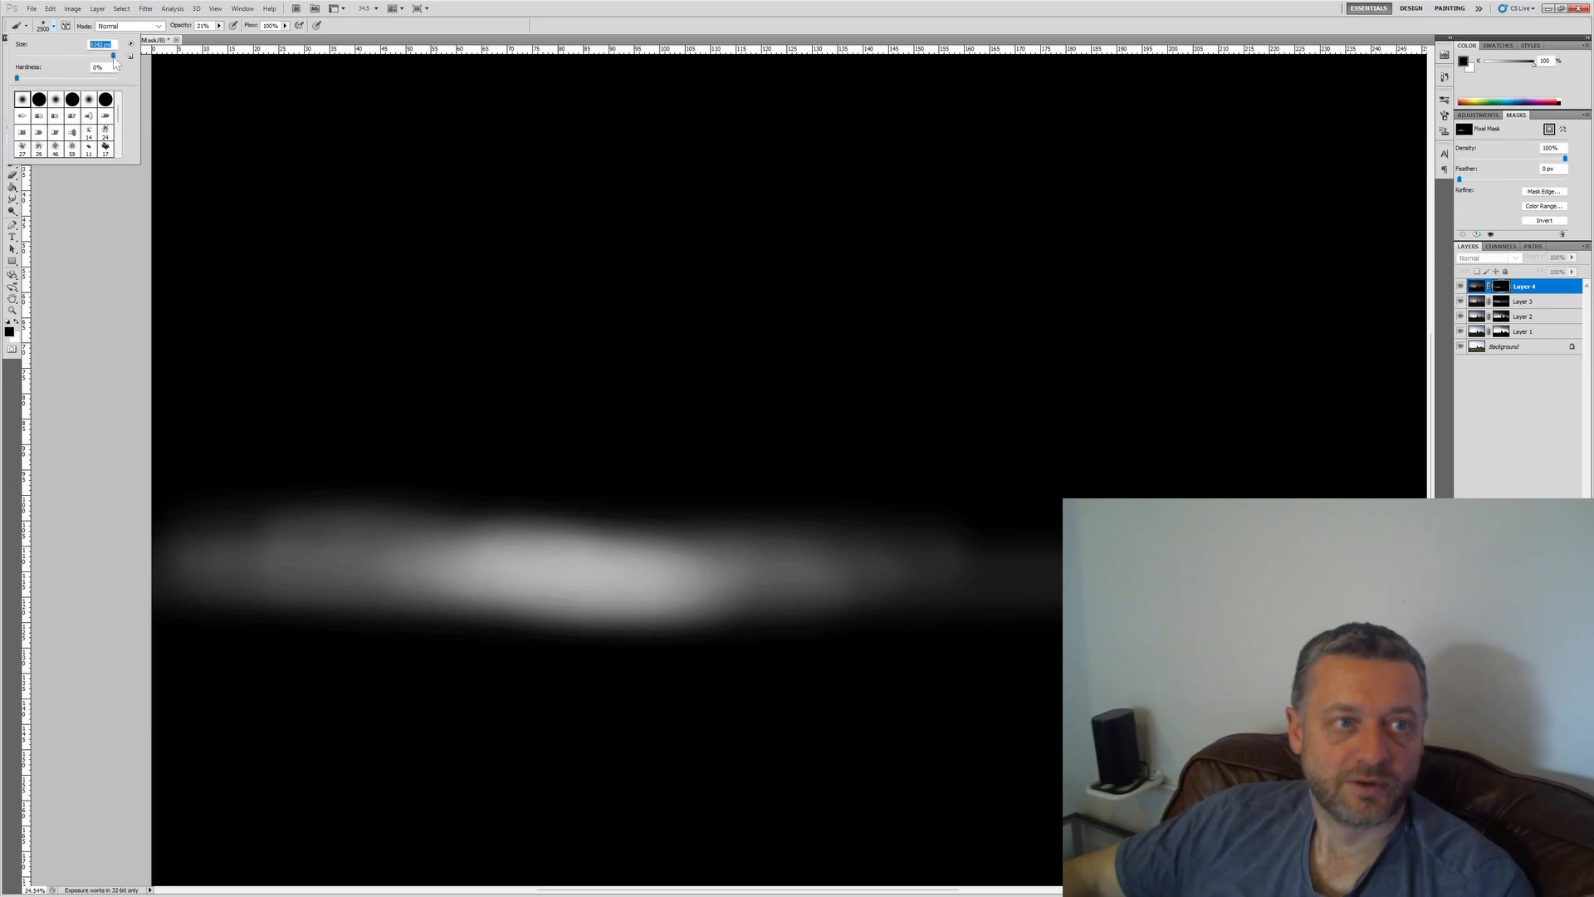
pyautogui.press('Return')
pyautogui.moveTo(160, 498)
pyautogui.mouseDown()
pyautogui.moveTo(297, 558)
pyautogui.moveTo(611, 559)
pyautogui.mouseUp()
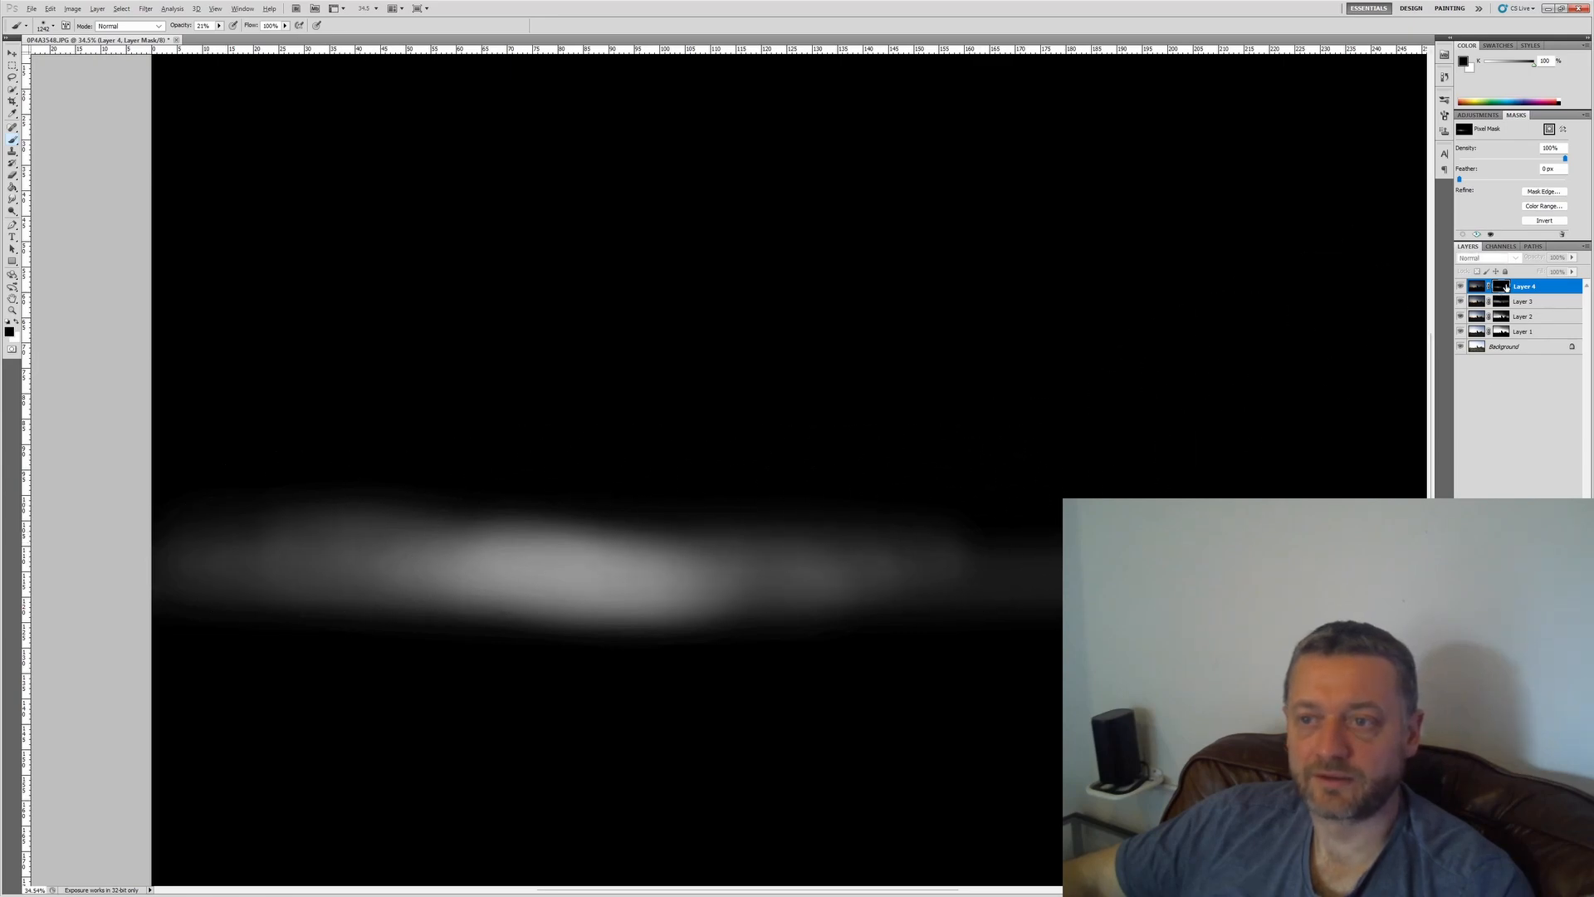
pyautogui.keyDown('alt'); pyautogui.click(1505, 287); pyautogui.keyUp('alt')
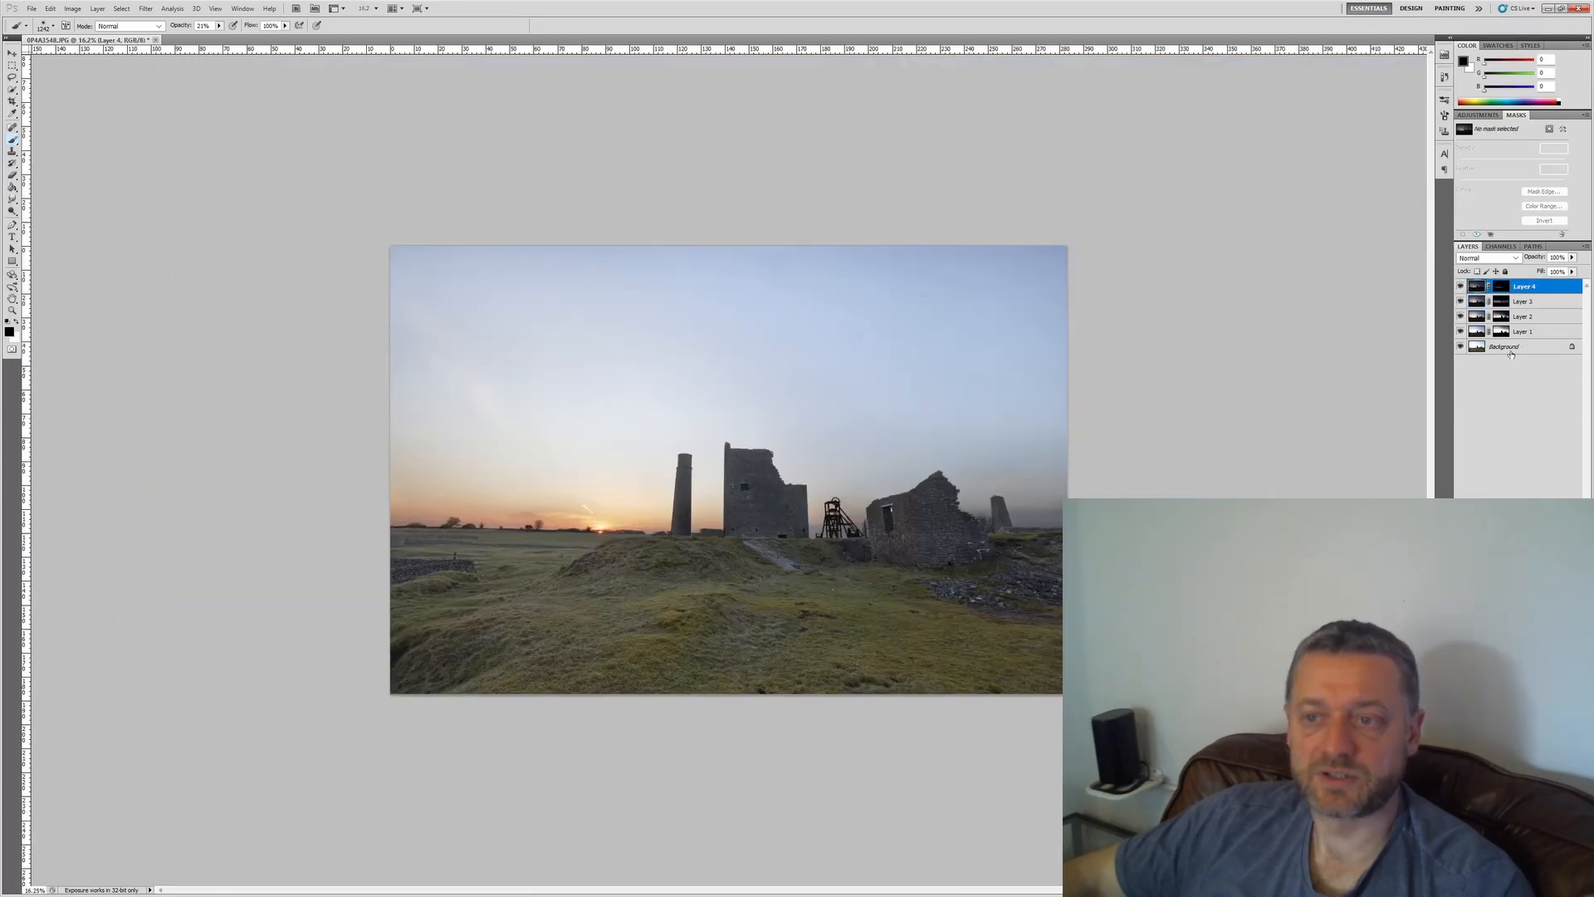
# Step: Merge Layers 1 to 4 with the Background, and crop a strip of sky off the top and a sliver off the left edge
pyautogui.keyDown('shift'); pyautogui.click(1520, 331); pyautogui.keyUp('shift')
pyautogui.rightClick(1511, 337)
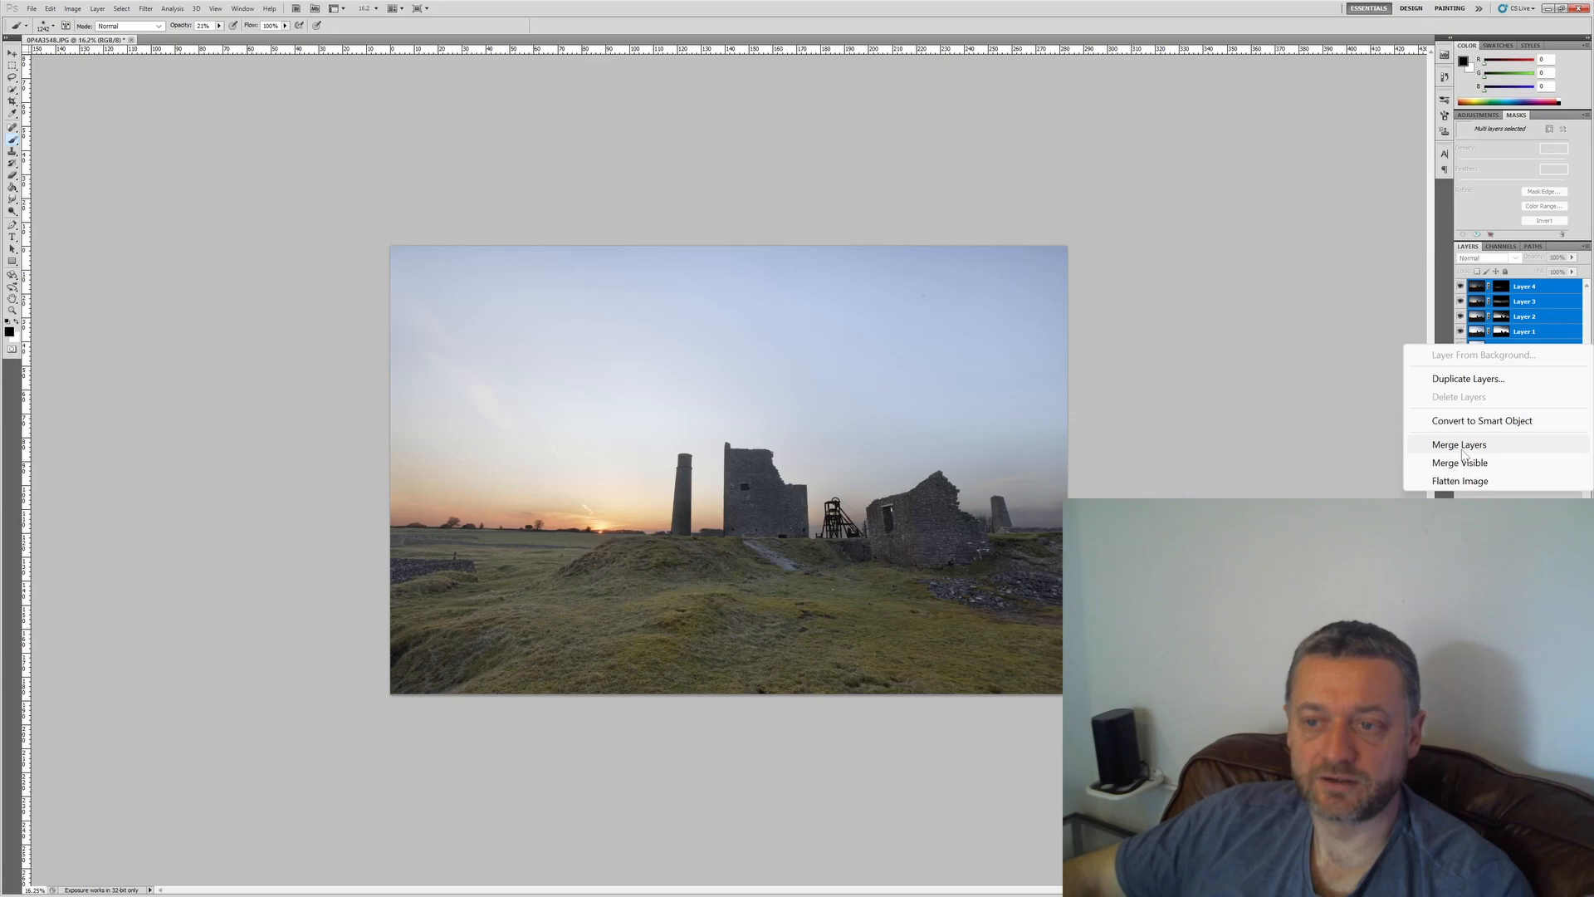
pyautogui.click(1459, 445)
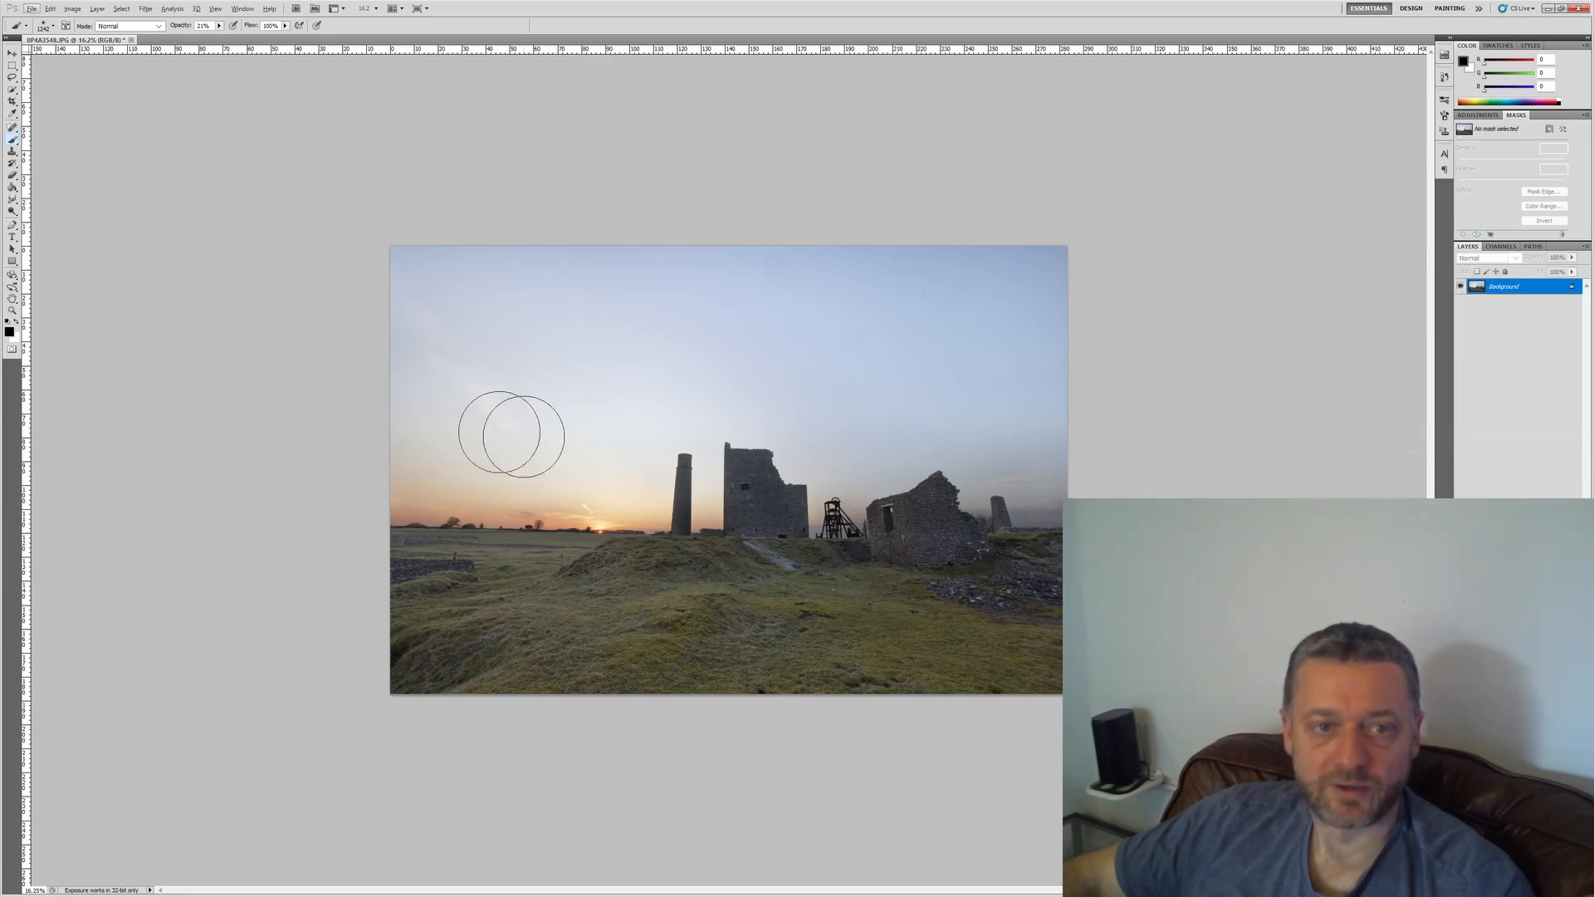
pyautogui.press('c')
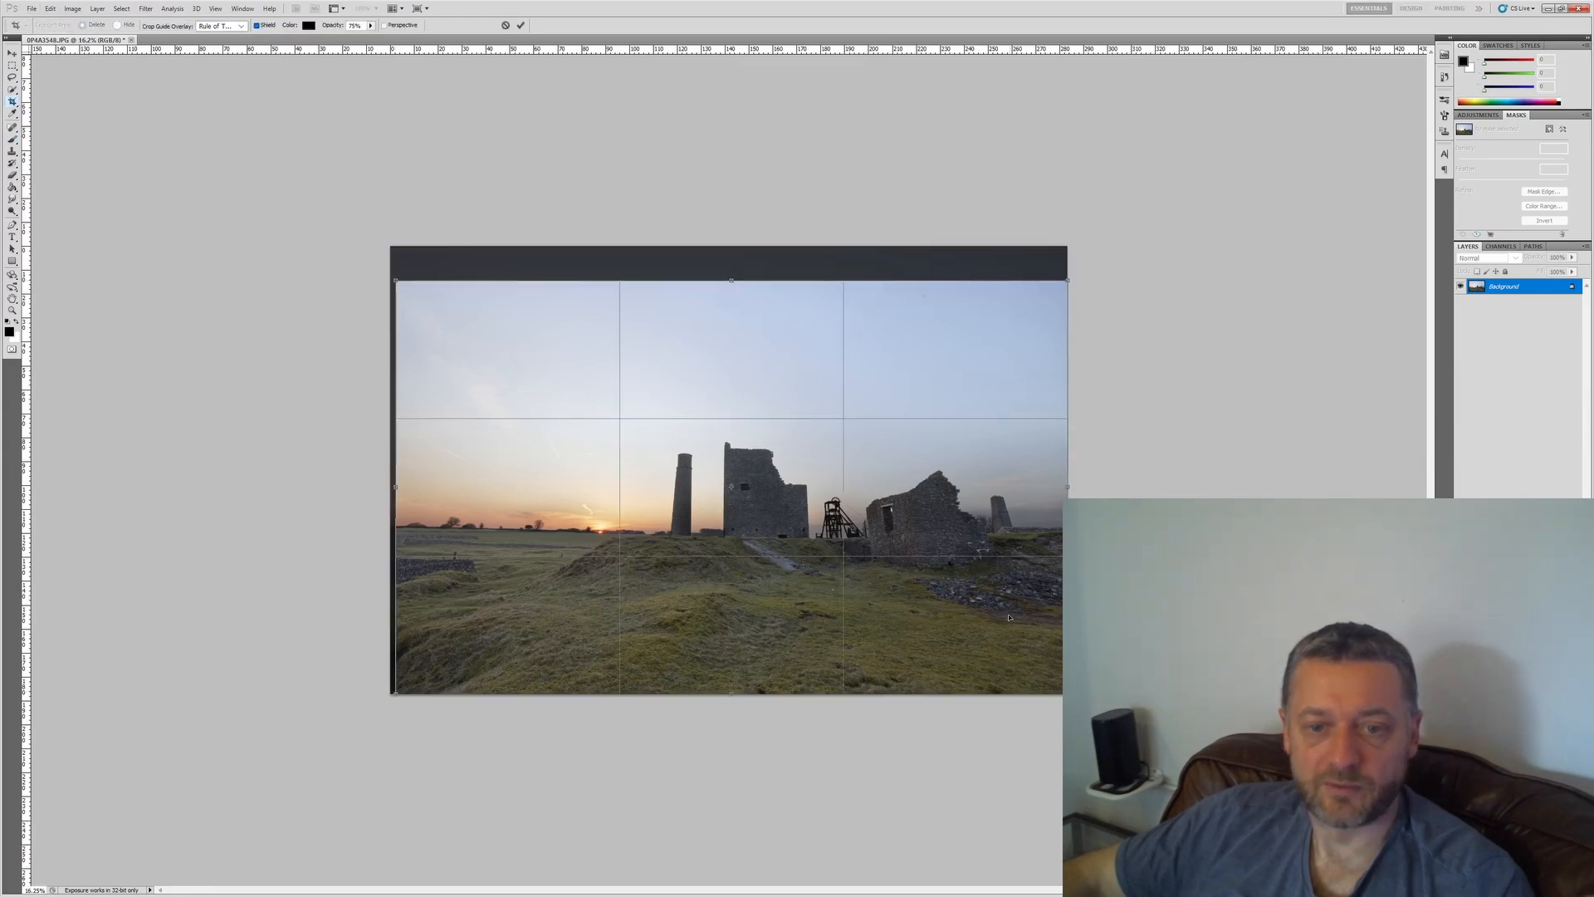
pyautogui.press('Return')
pyautogui.hotkey('ctrl', '0')
pyautogui.press('s')
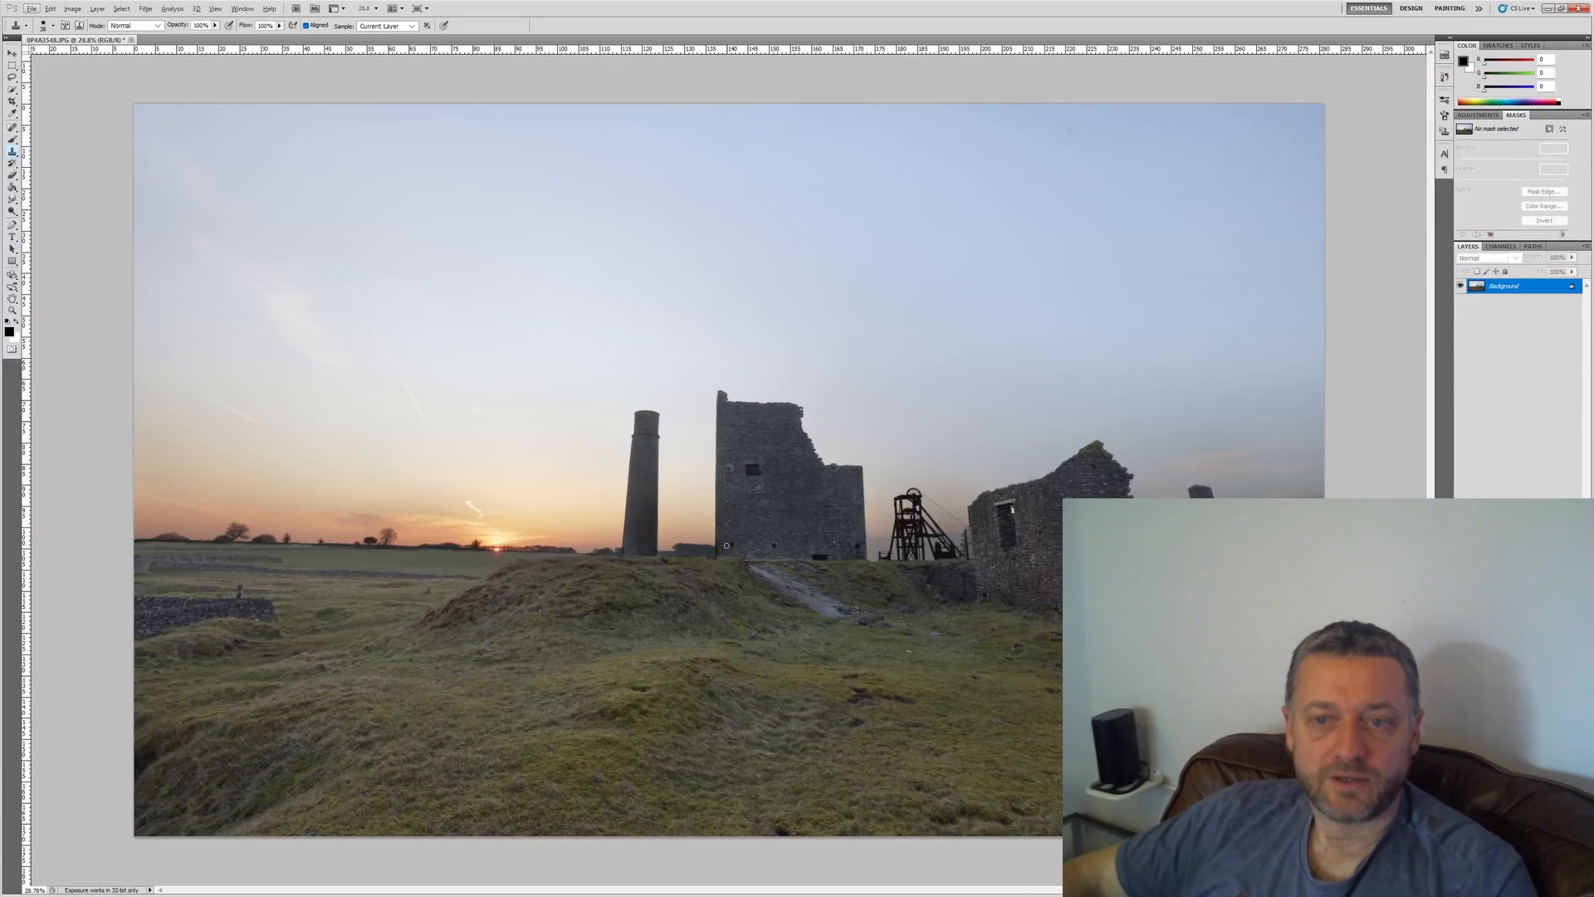
# Step: Duplicate the Background layer and apply a Vibrance adjustment of +24 with a slight saturation increase to the copy
pyautogui.rightClick(1478, 294)
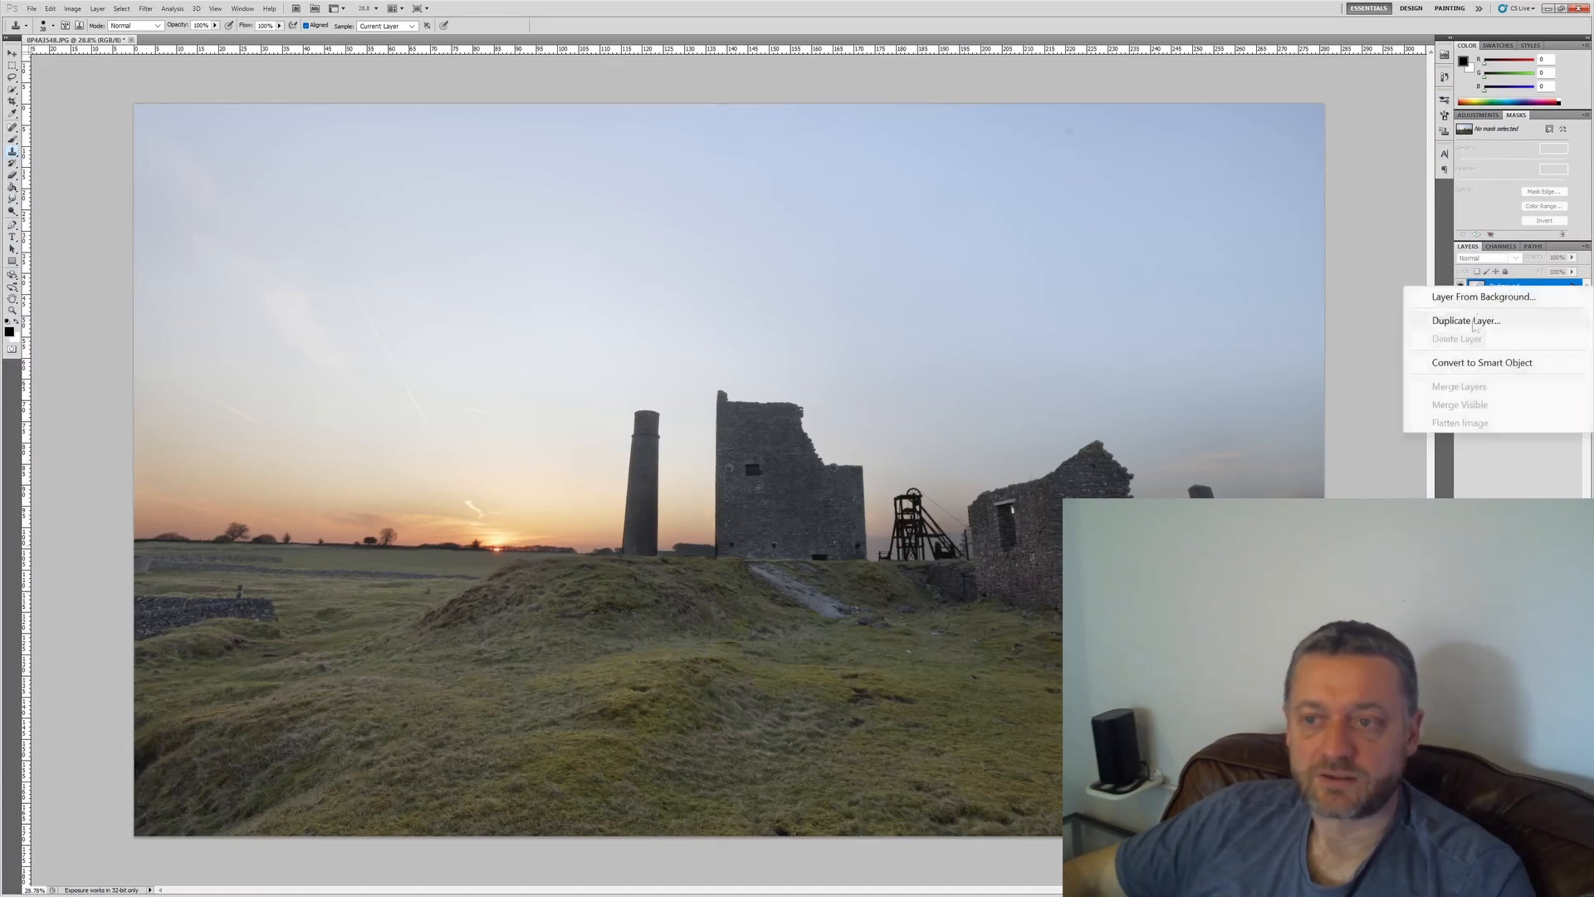
pyautogui.click(1463, 320)
pyautogui.press('Return')
pyautogui.hotkey('alt', 'i')
pyautogui.press('a')
pyautogui.press('v')
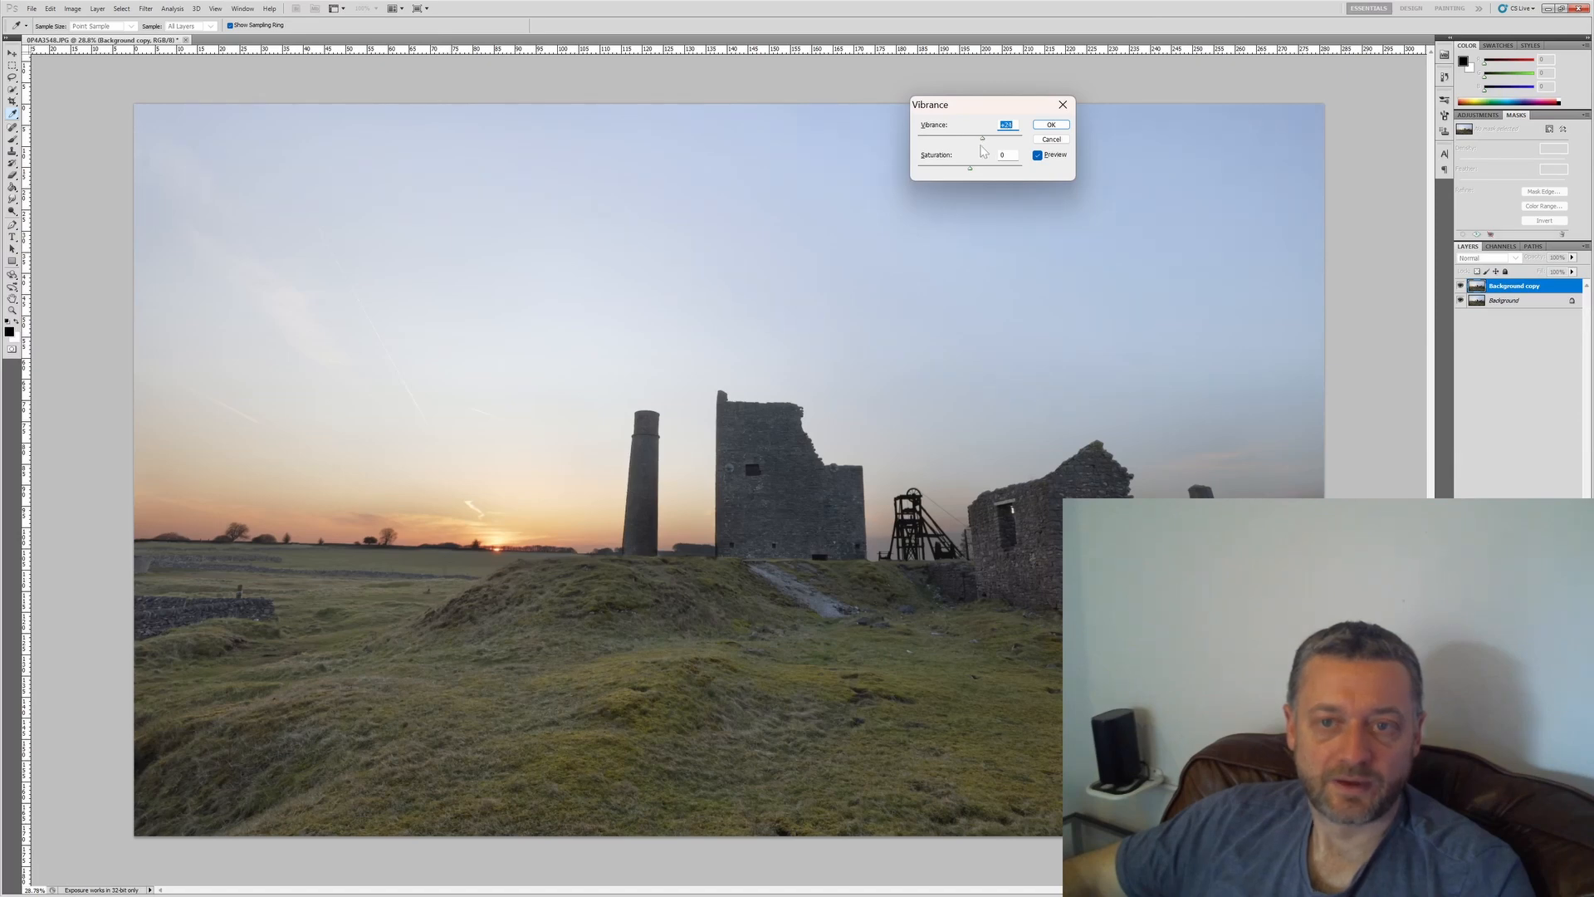
pyautogui.click(1004, 155)
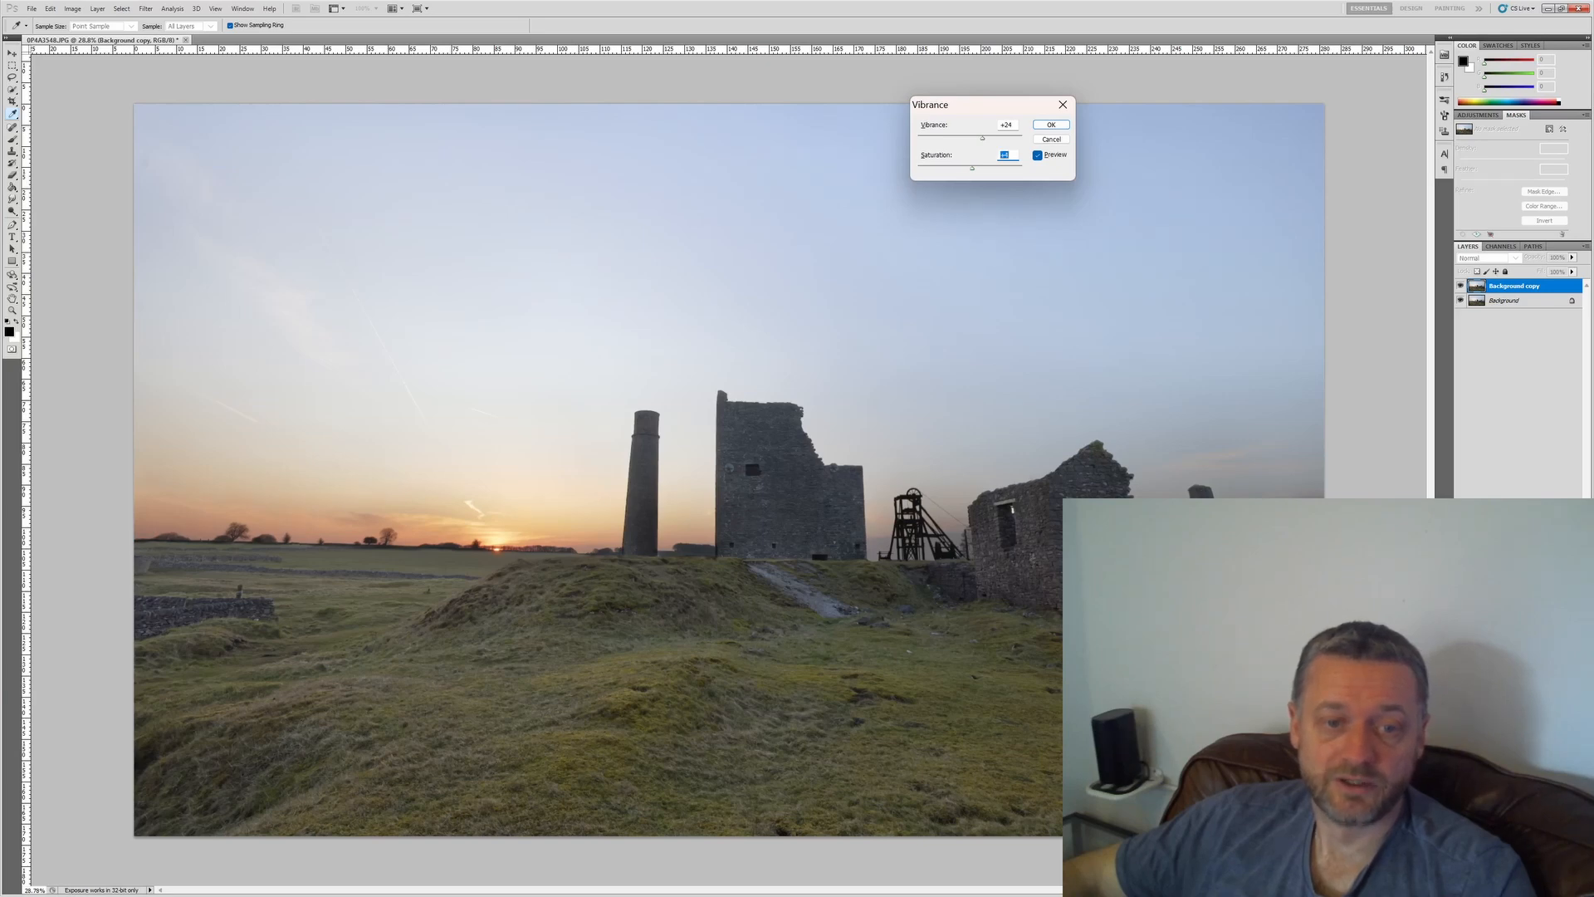
pyautogui.click(1051, 125)
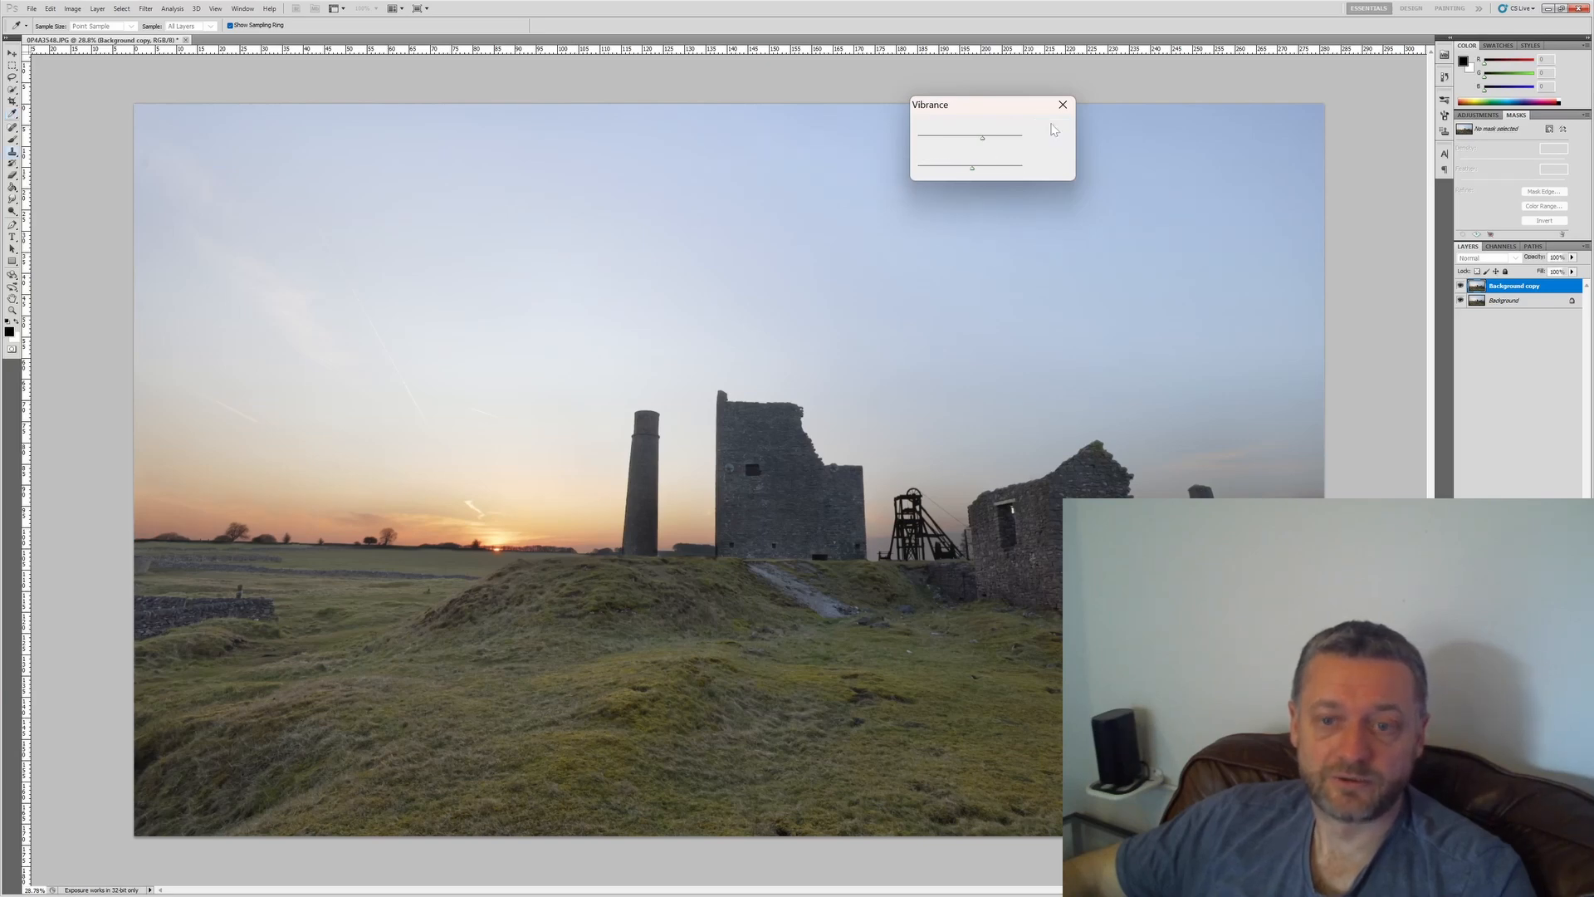
pyautogui.click(1459, 287)
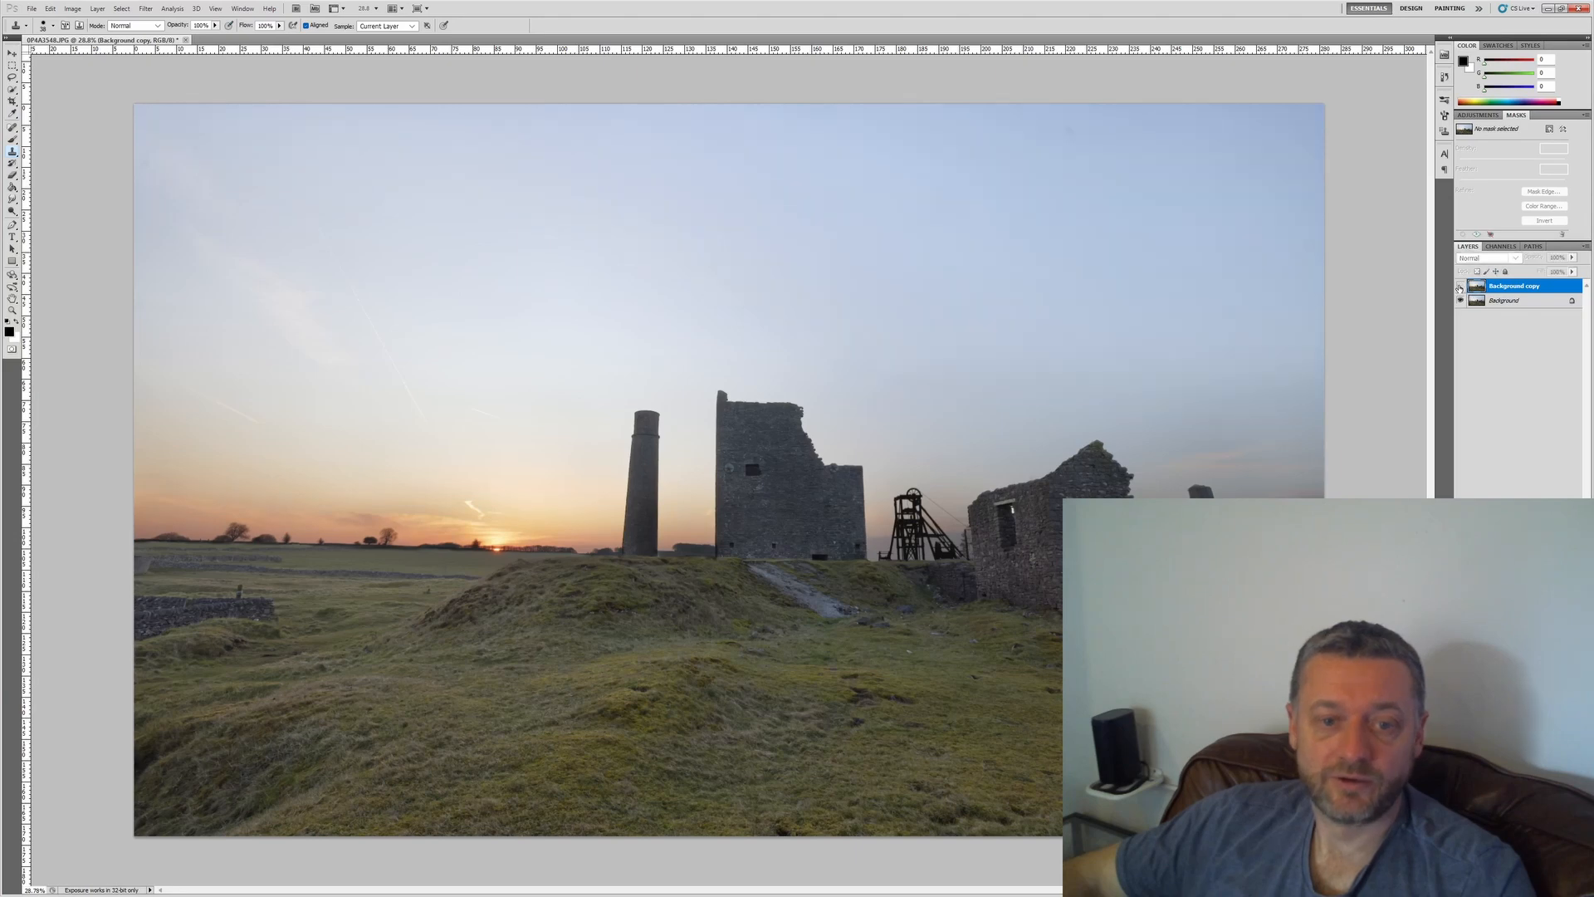
pyautogui.click(1460, 286)
# Step: Raise only the saturation of Background copy slightly with a second Vibrance adjustment, and compare it with the original
pyautogui.hotkey('alt', 'i')
pyautogui.press('a')
pyautogui.press('v')
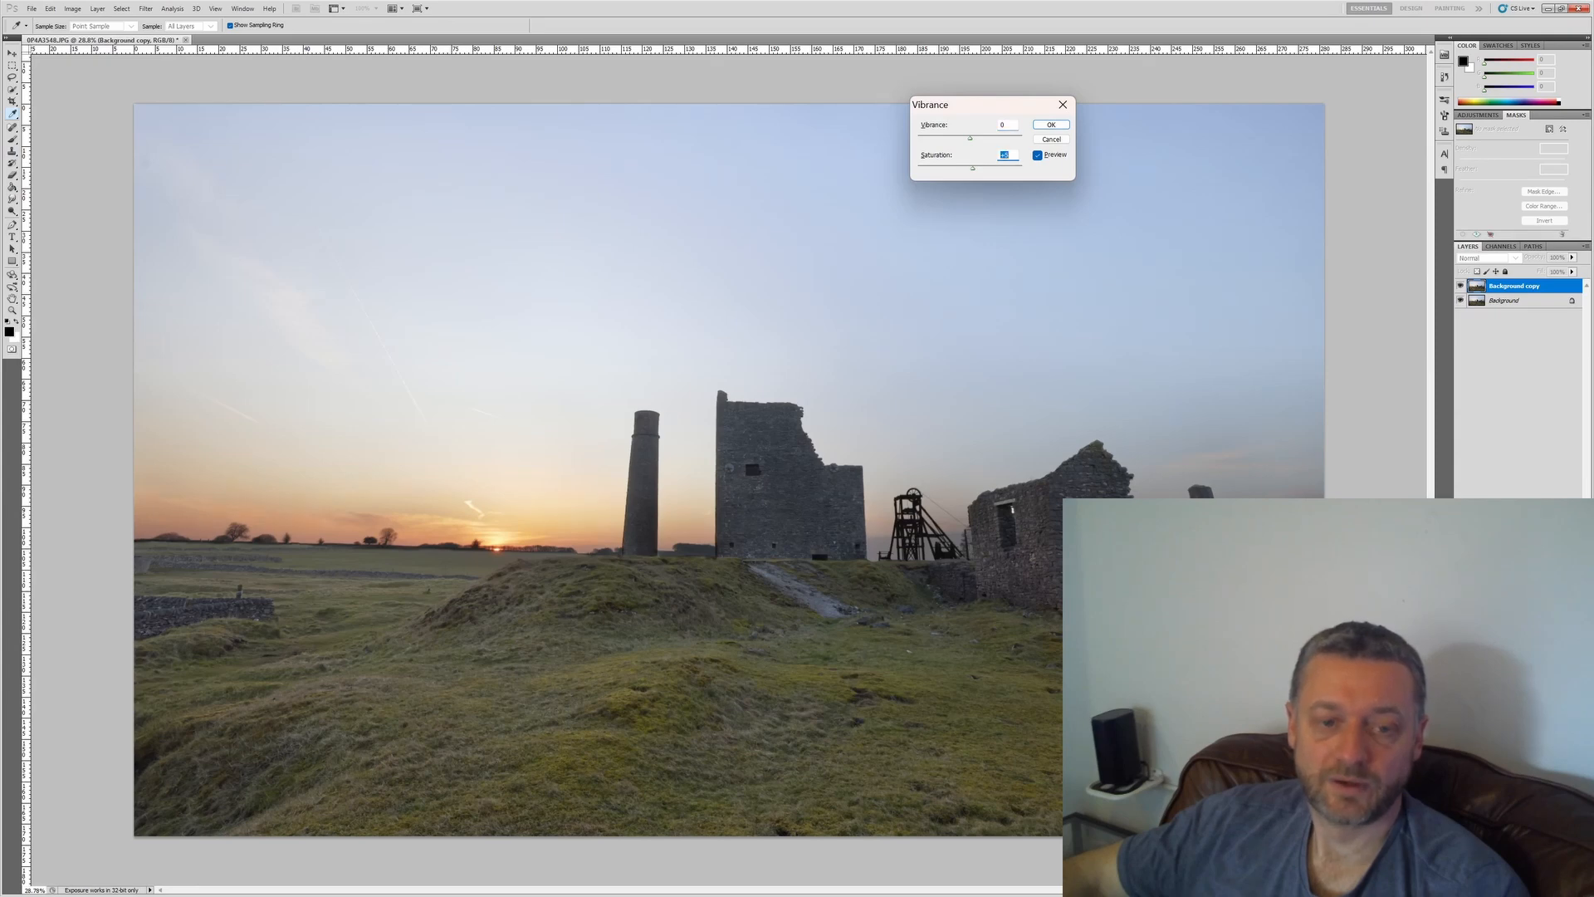
pyautogui.click(1051, 125)
pyautogui.press('s')
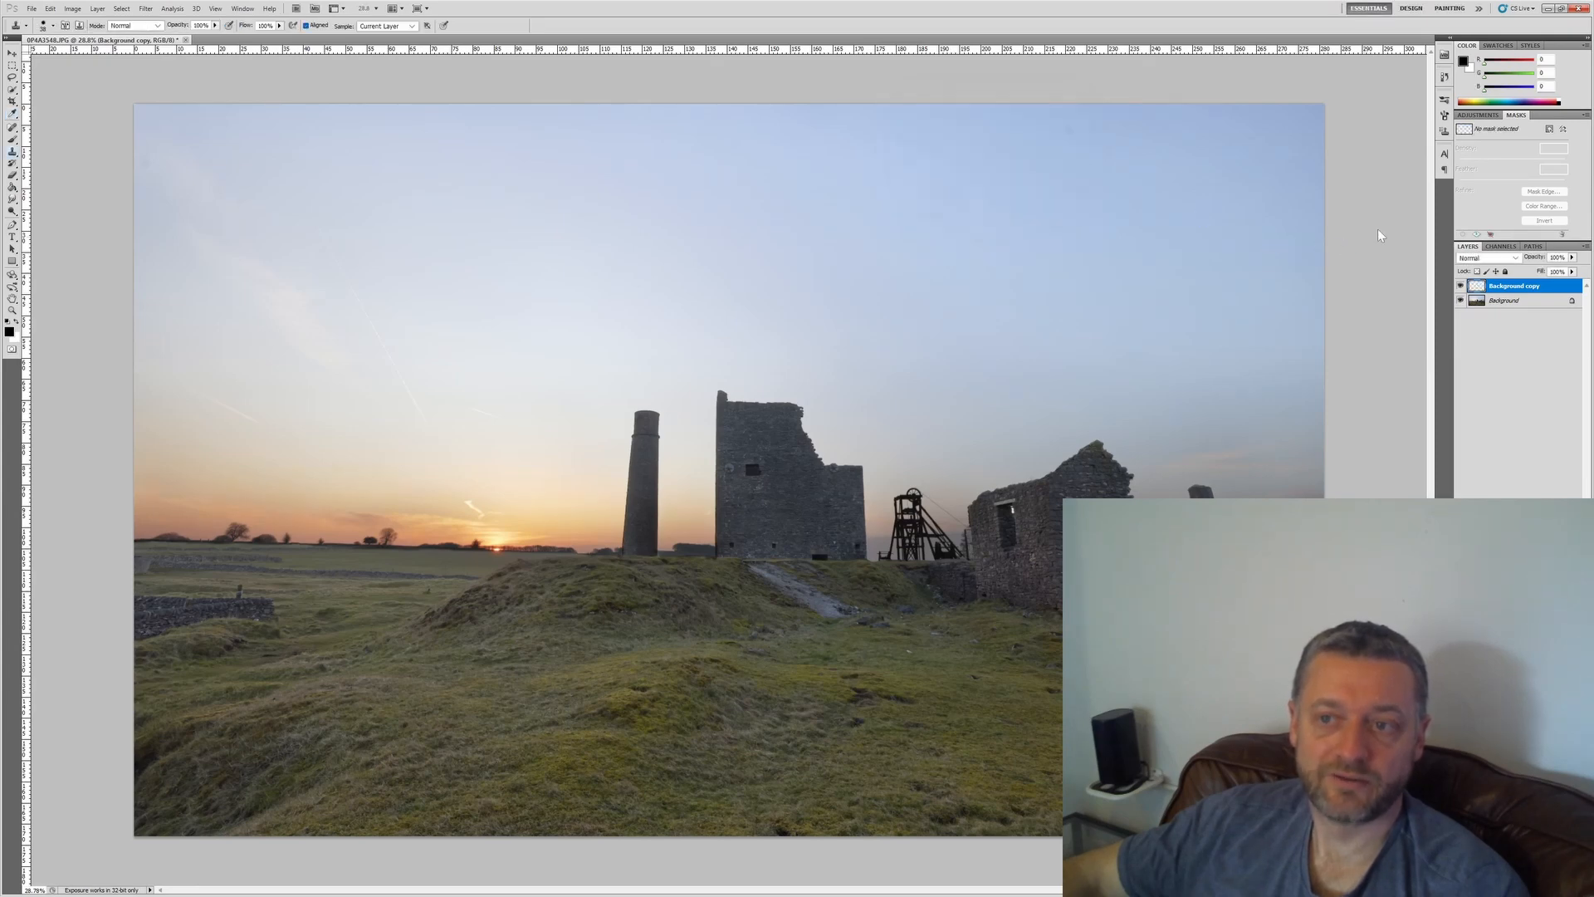
pyautogui.click(1460, 286)
pyautogui.click(1461, 287)
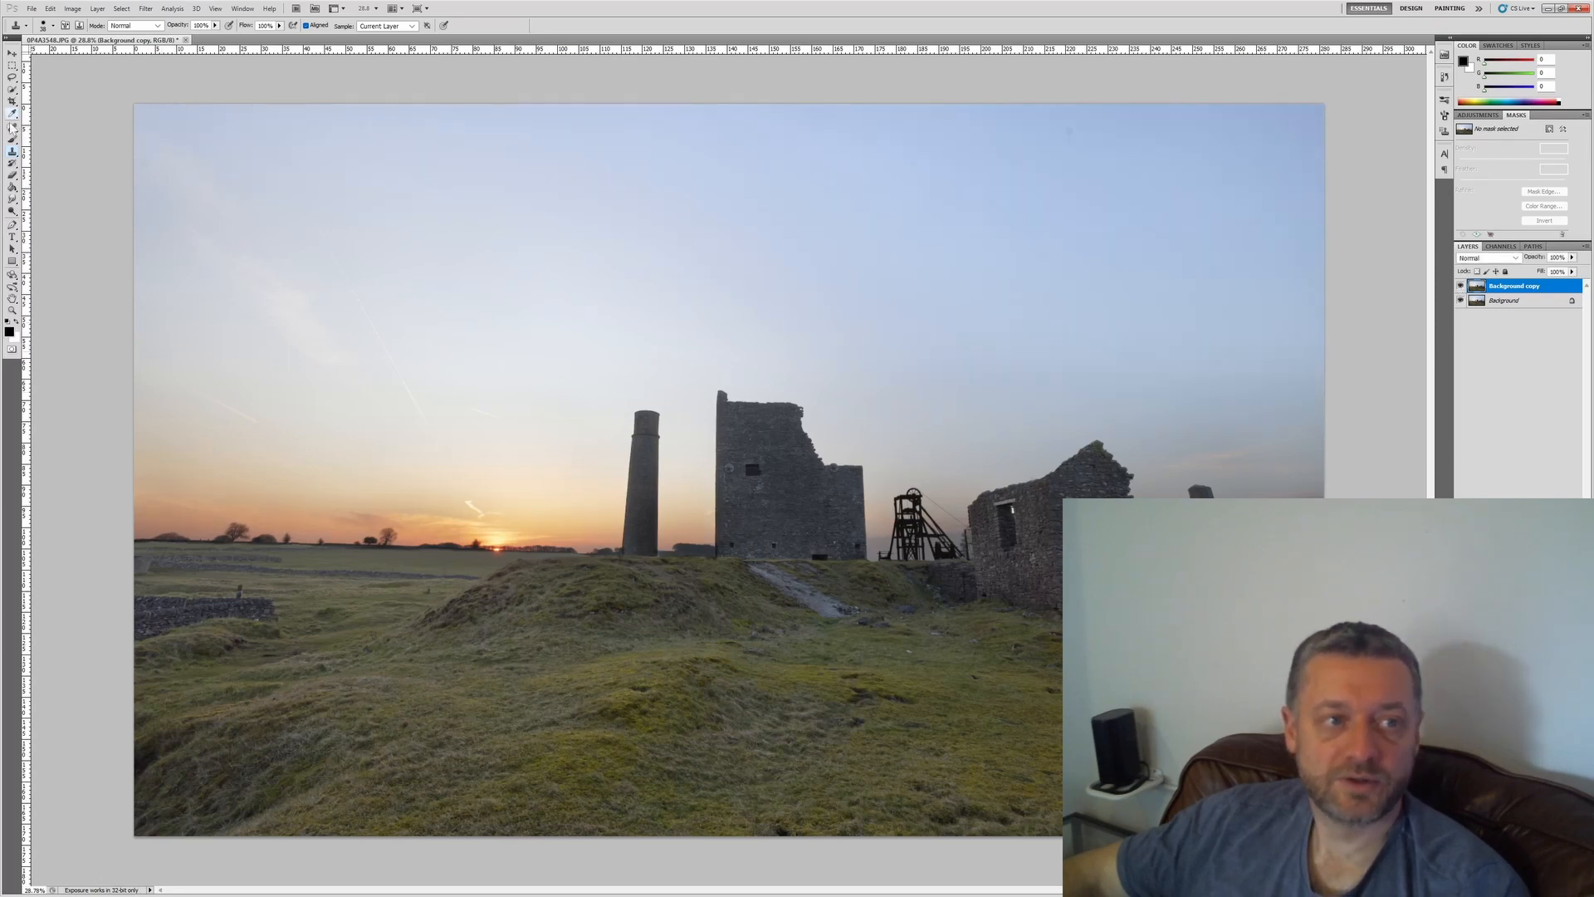
# Step: Try darkening the upper sky with a black-to-transparent linear gradient from the image's top edge, and undo it
pyautogui.click(12, 162)
pyautogui.click(12, 188)
pyautogui.moveTo(13, 187); pyautogui.dragTo(46, 187)
pyautogui.moveTo(696, 102); pyautogui.dragTo(704, 325)
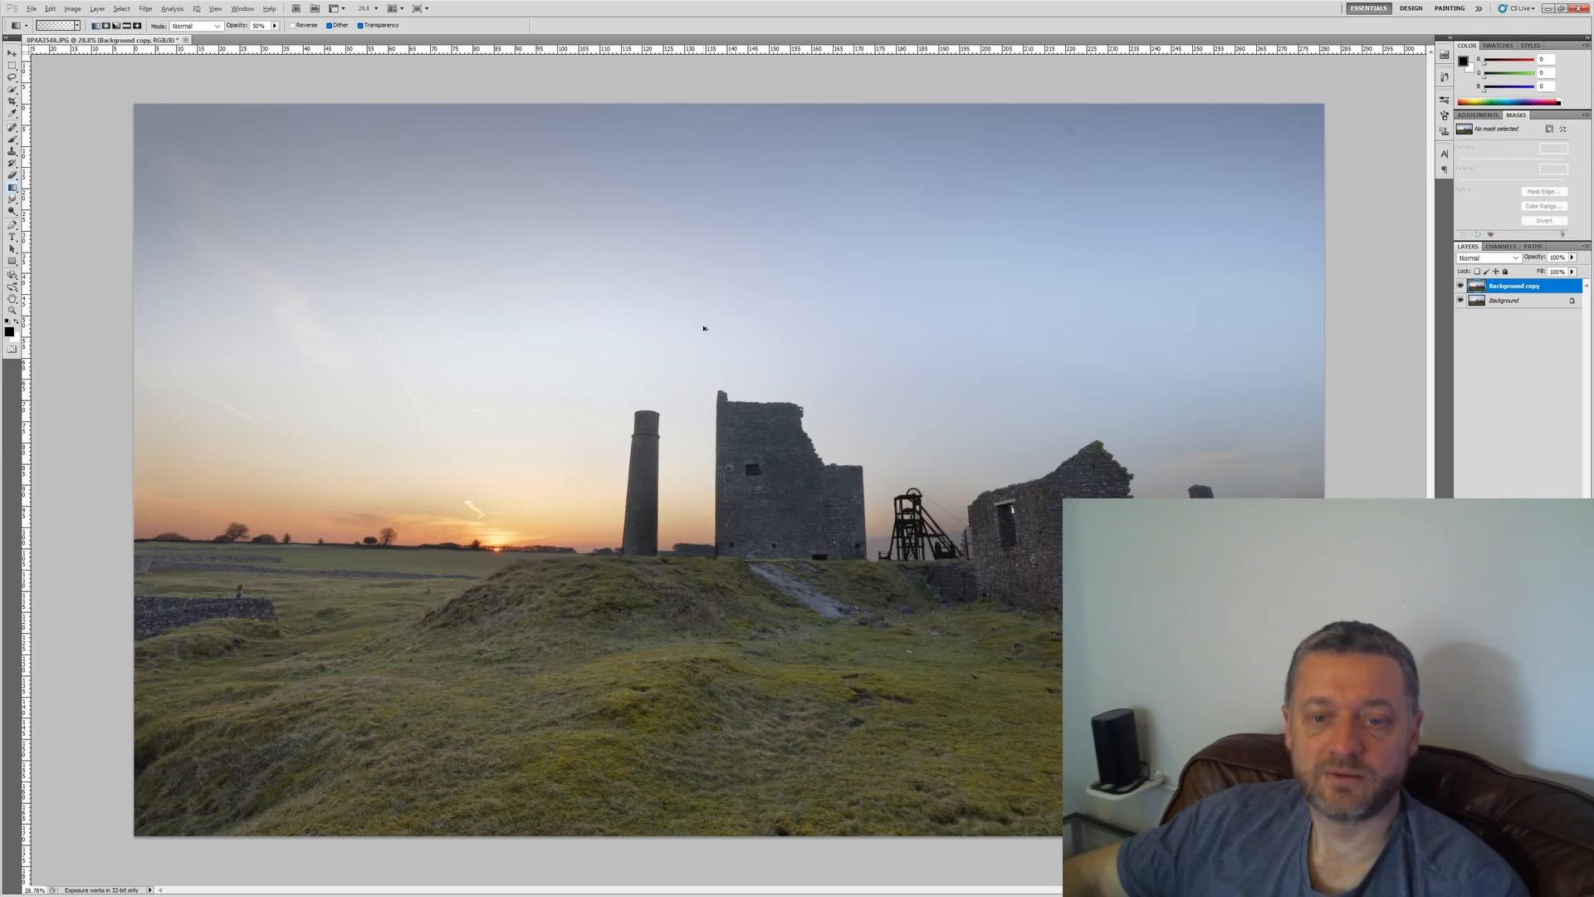
pyautogui.hotkey('ctrl', 'alt', 'z')
# Step: Crop another strip of empty sky off the top of the image, keeping its full width
pyautogui.click(12, 101)
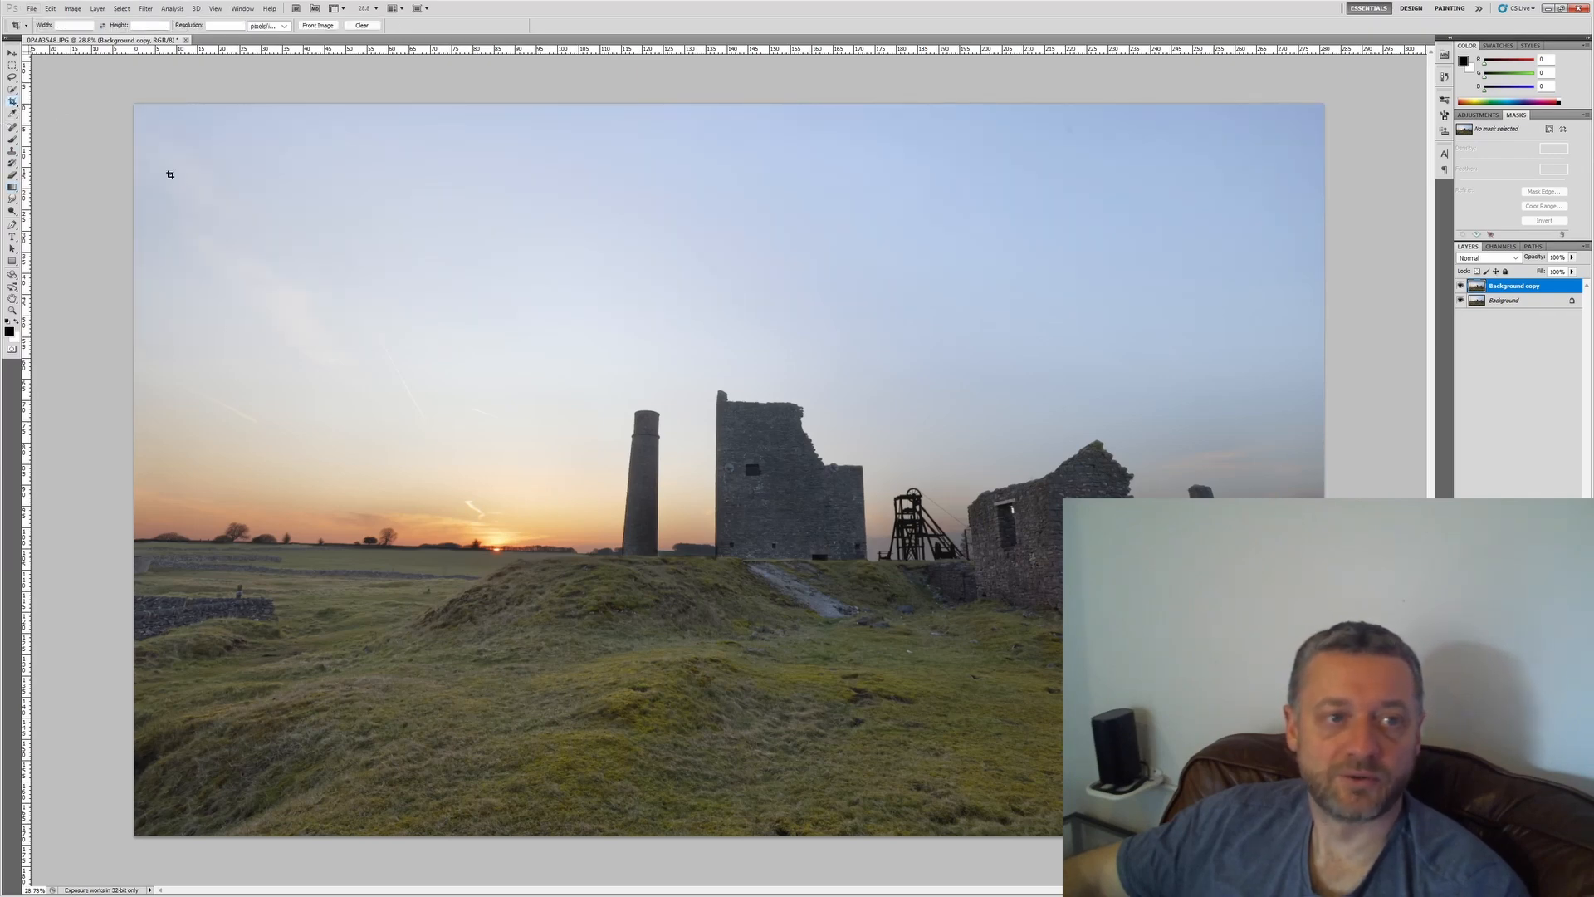
pyautogui.moveTo(118, 189); pyautogui.dragTo(1328, 839)
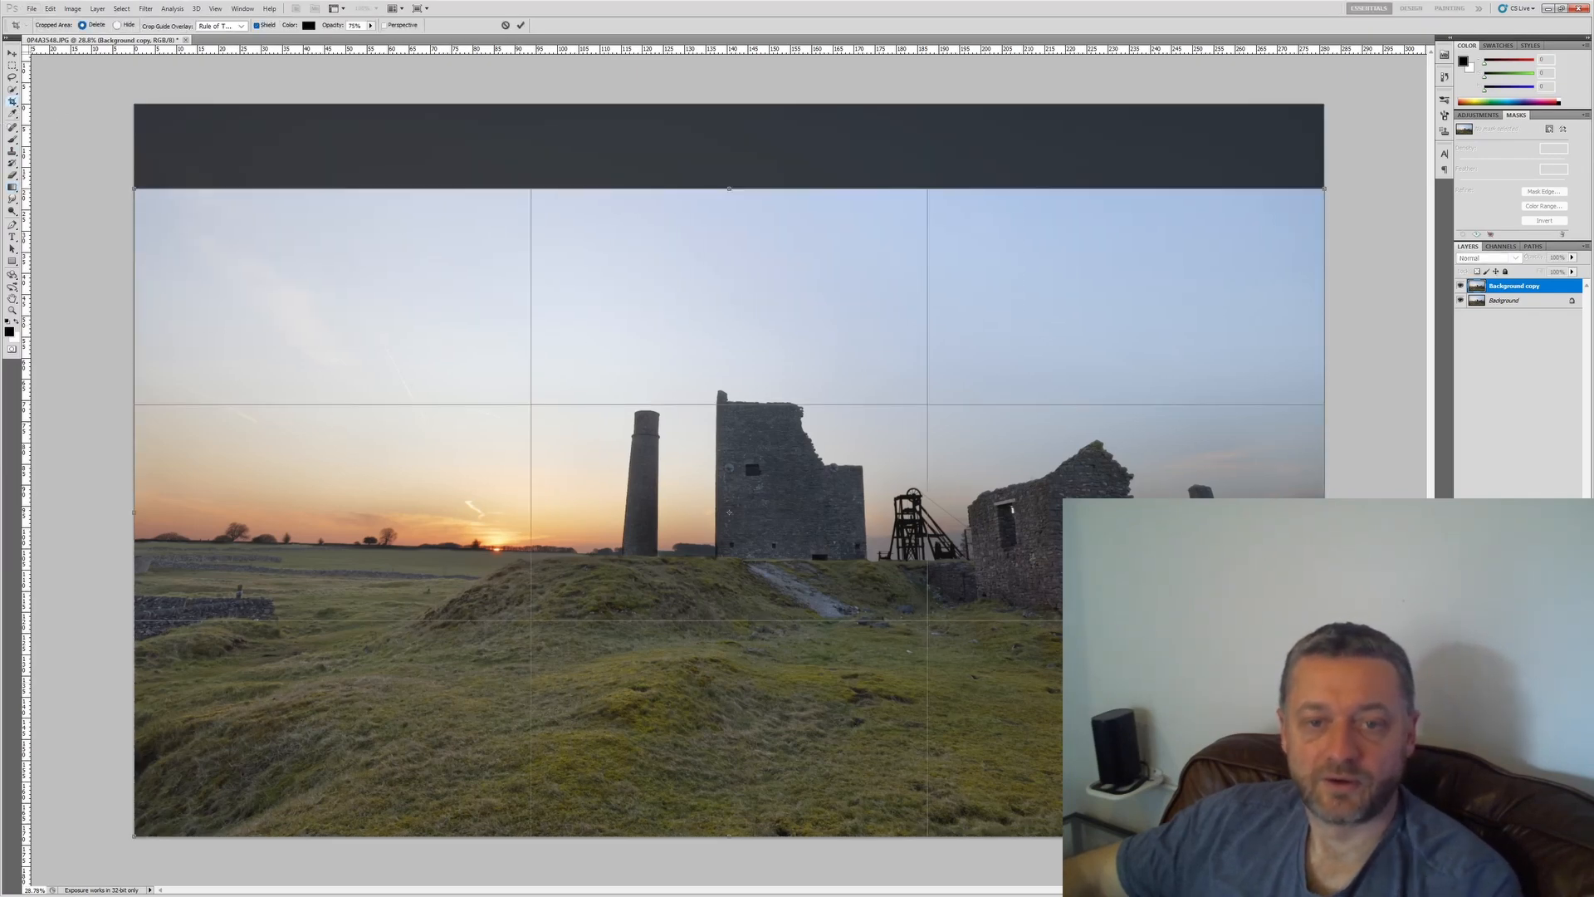
pyautogui.press('Return')
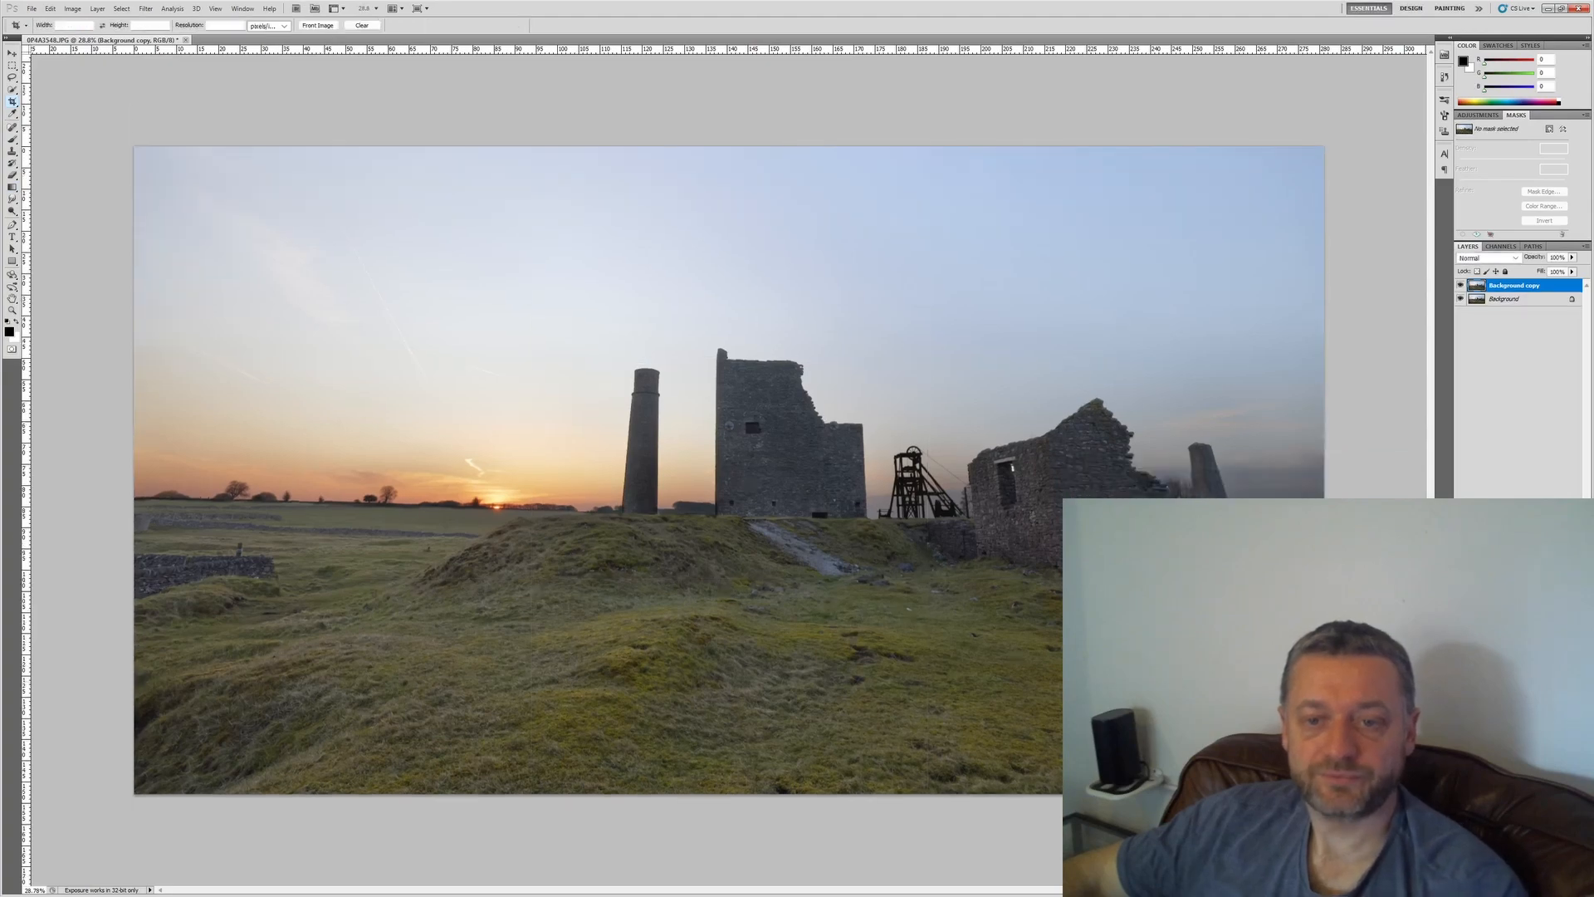
pyautogui.hotkey('ctrl', '-')
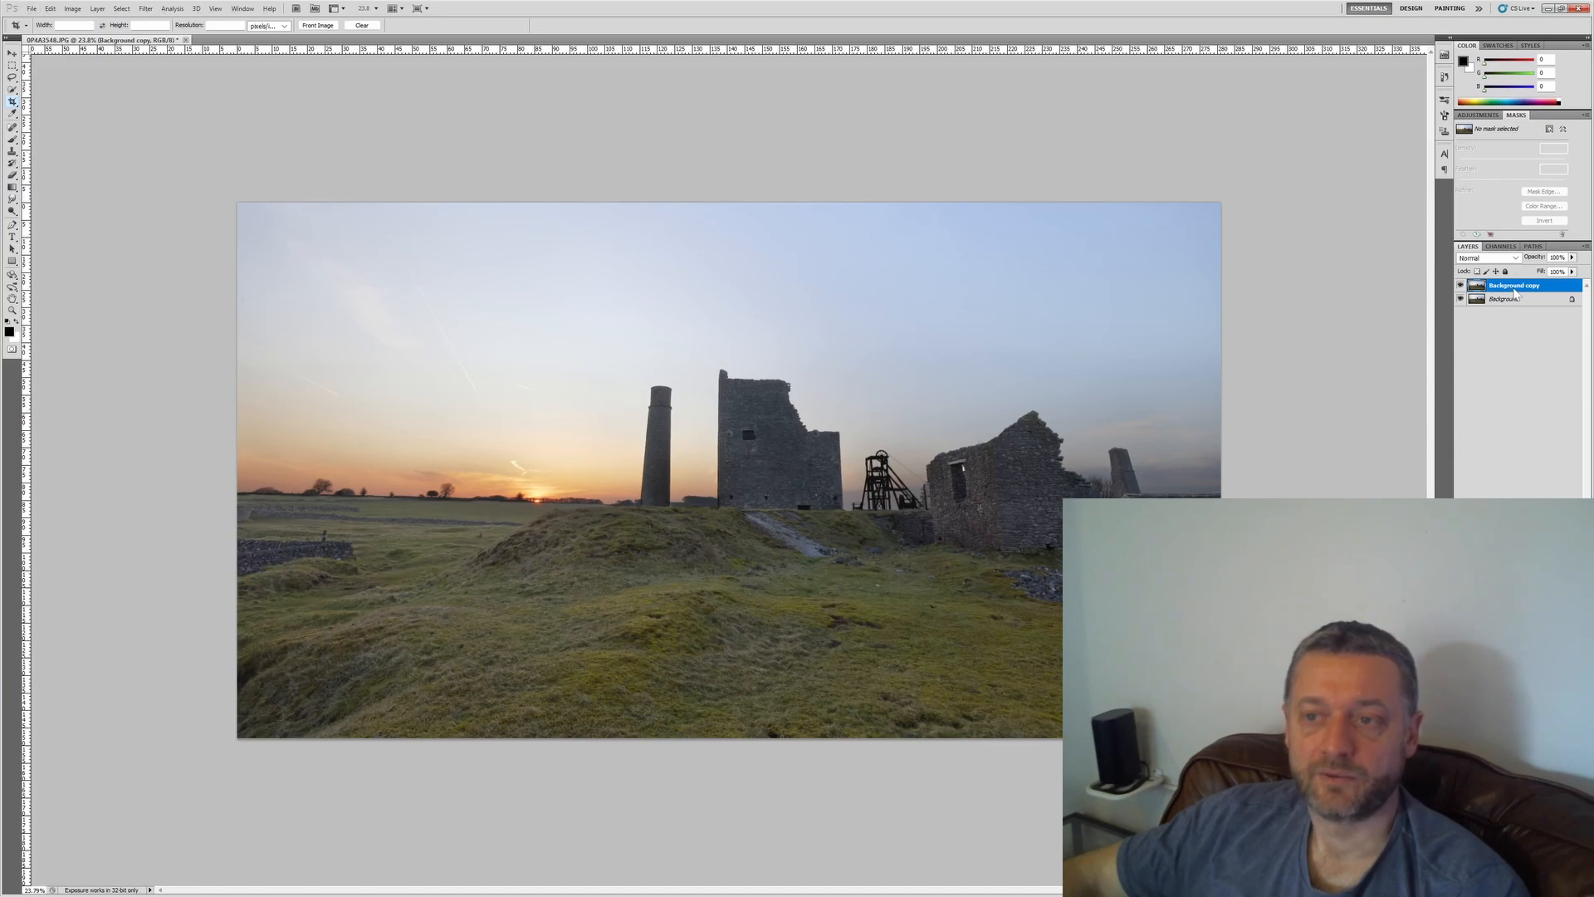
# Step: Duplicate the Background copy layer and apply Shadows/Highlights to it with a minimal shadows amount and a 3% highlights amount
pyautogui.rightClick(1513, 290)
pyautogui.click(1520, 359)
pyautogui.press('Return')
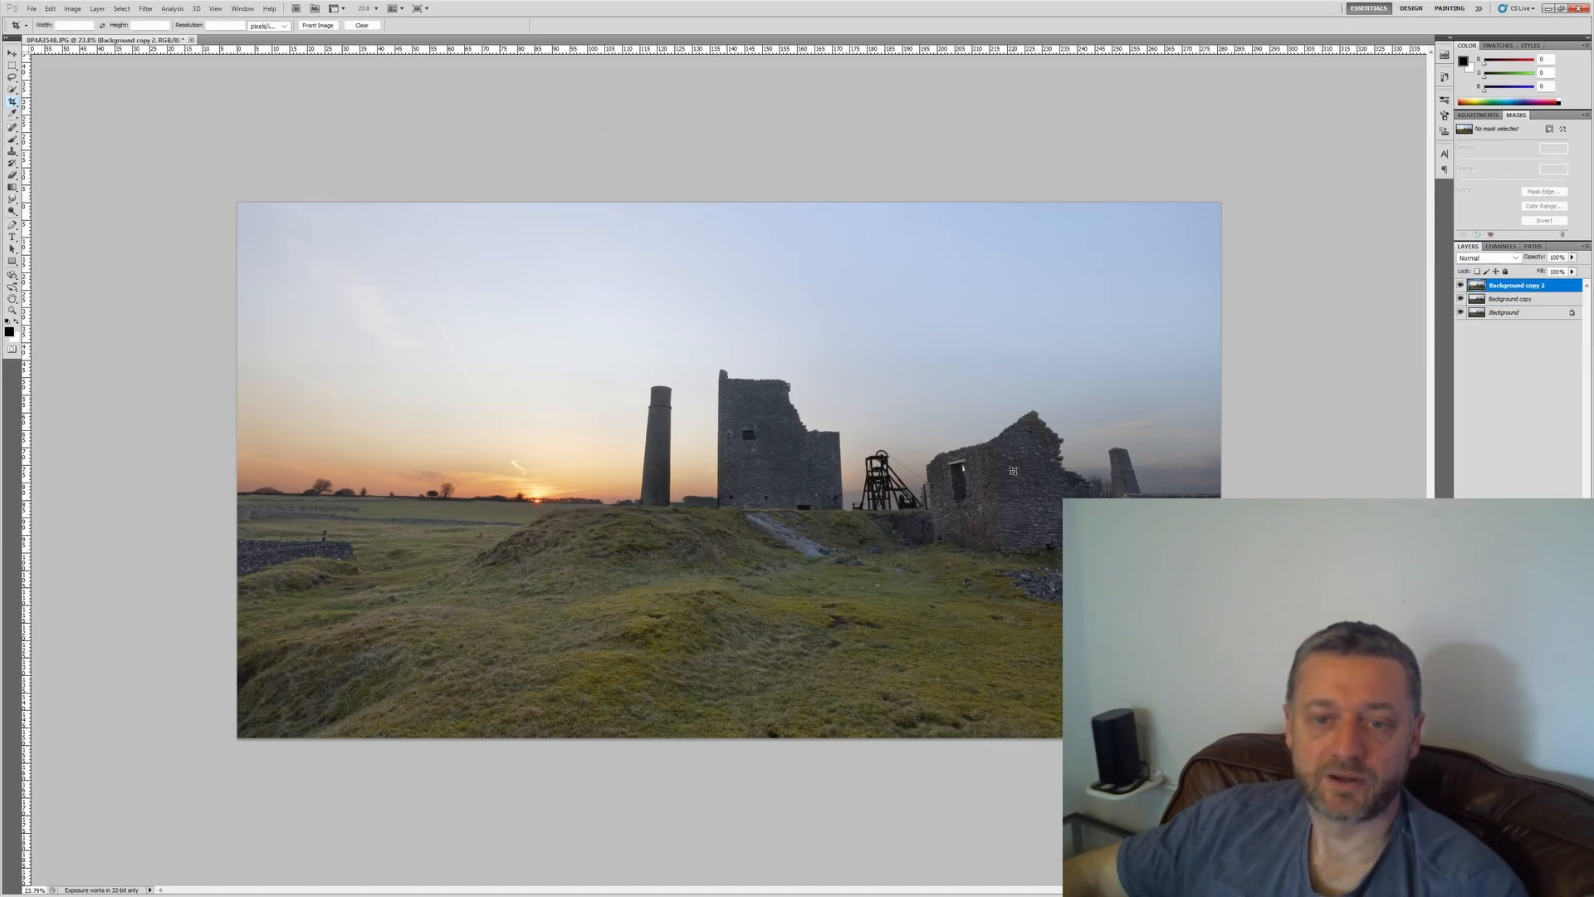
pyautogui.hotkey('alt', 'i')
pyautogui.press('a')
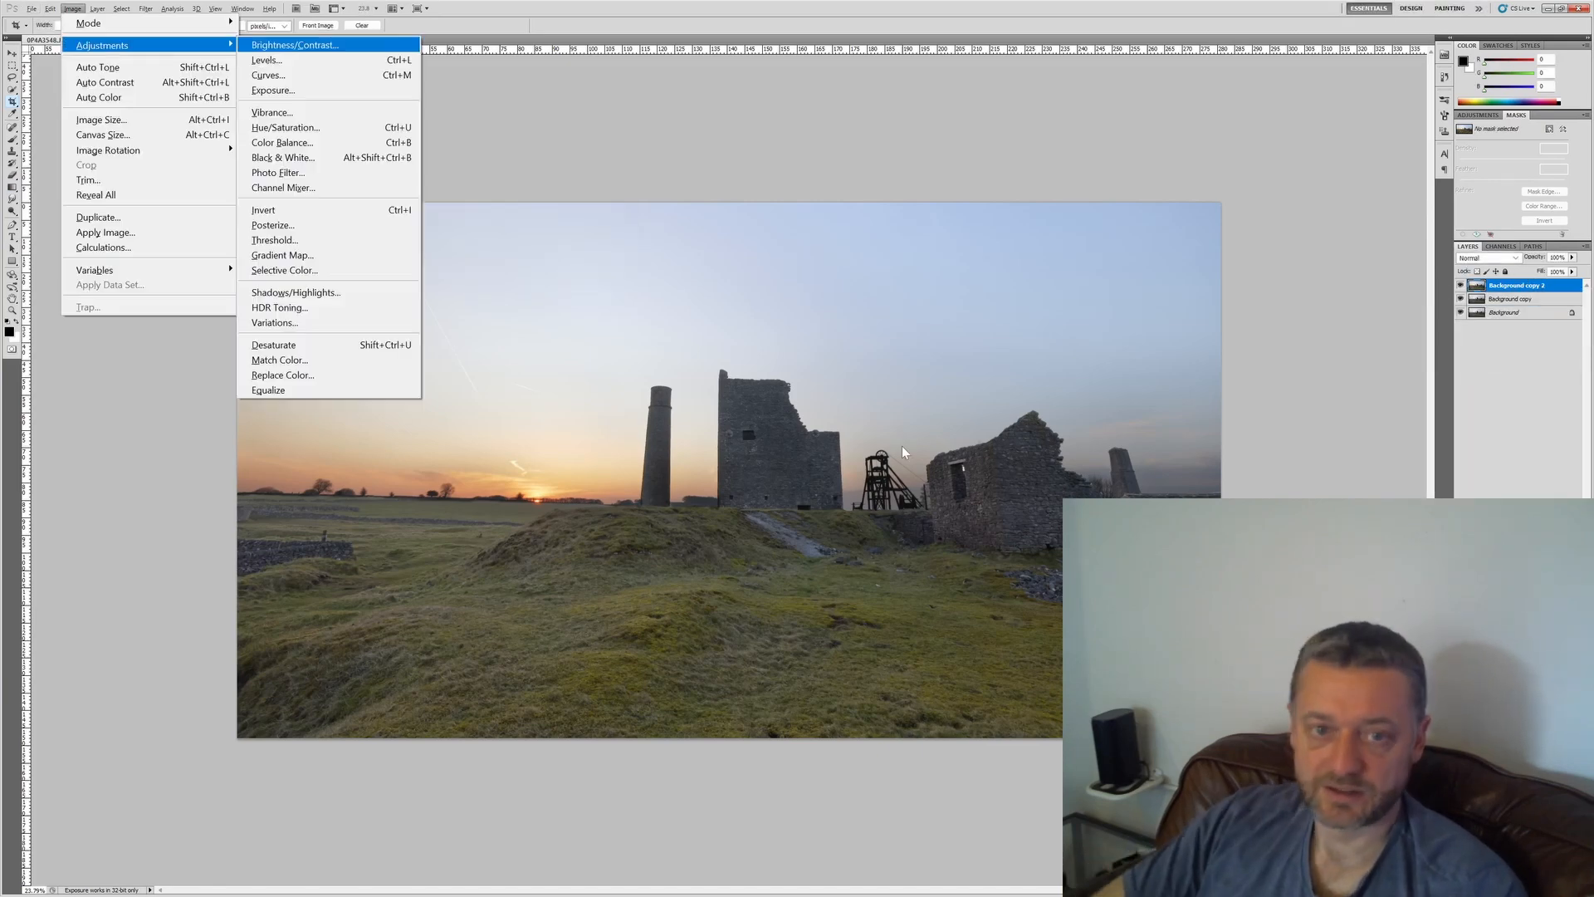
pyautogui.press('w')
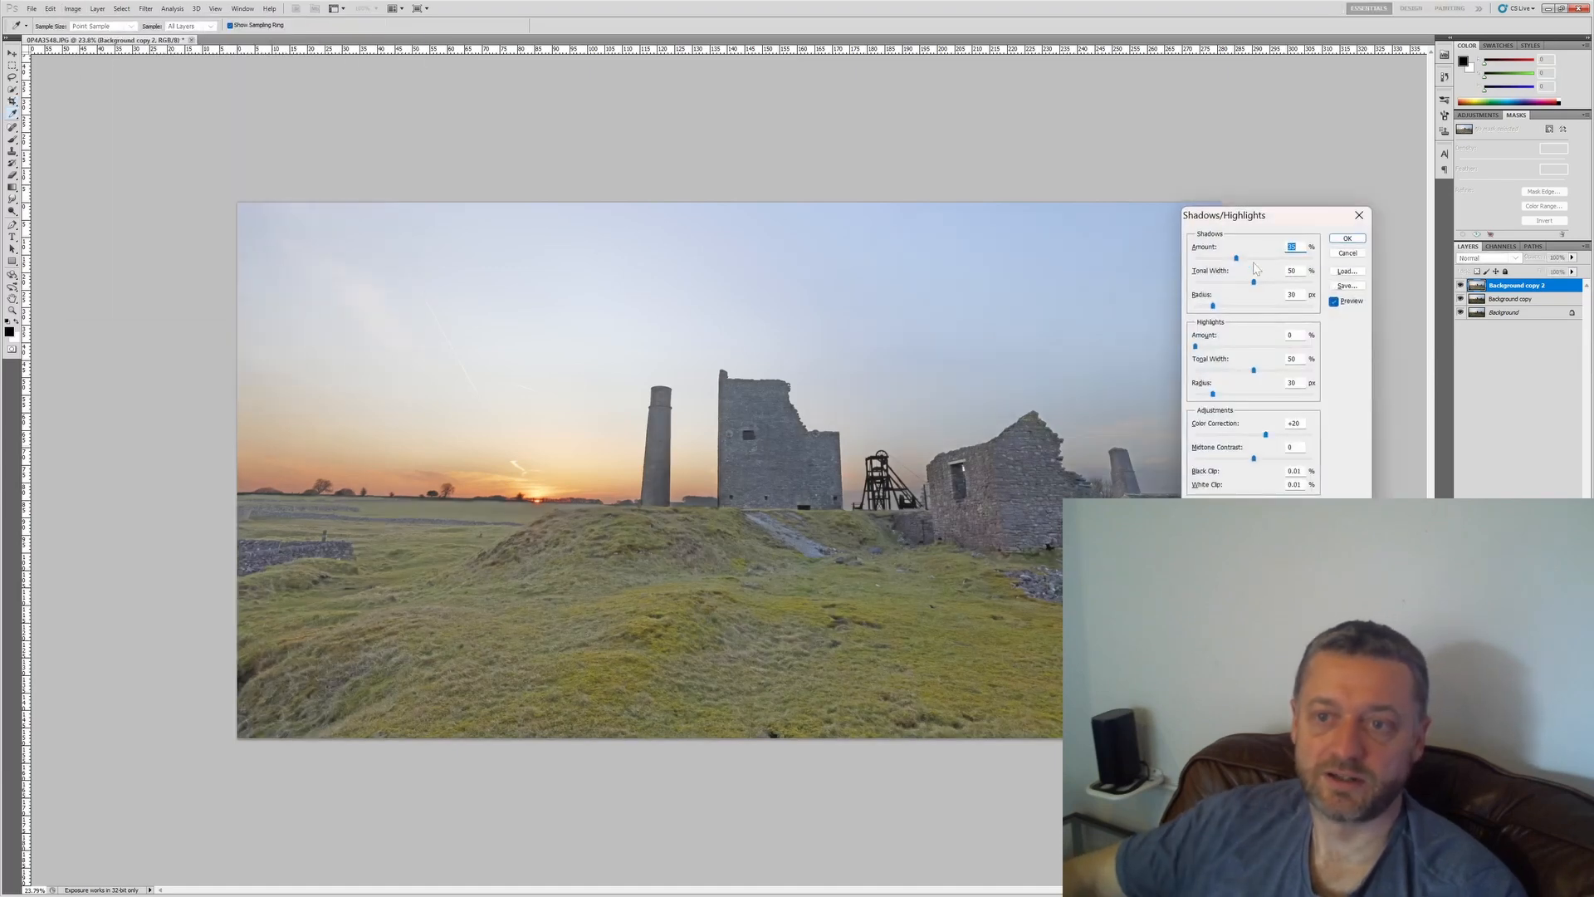
pyautogui.moveTo(1237, 258); pyautogui.dragTo(1196, 259)
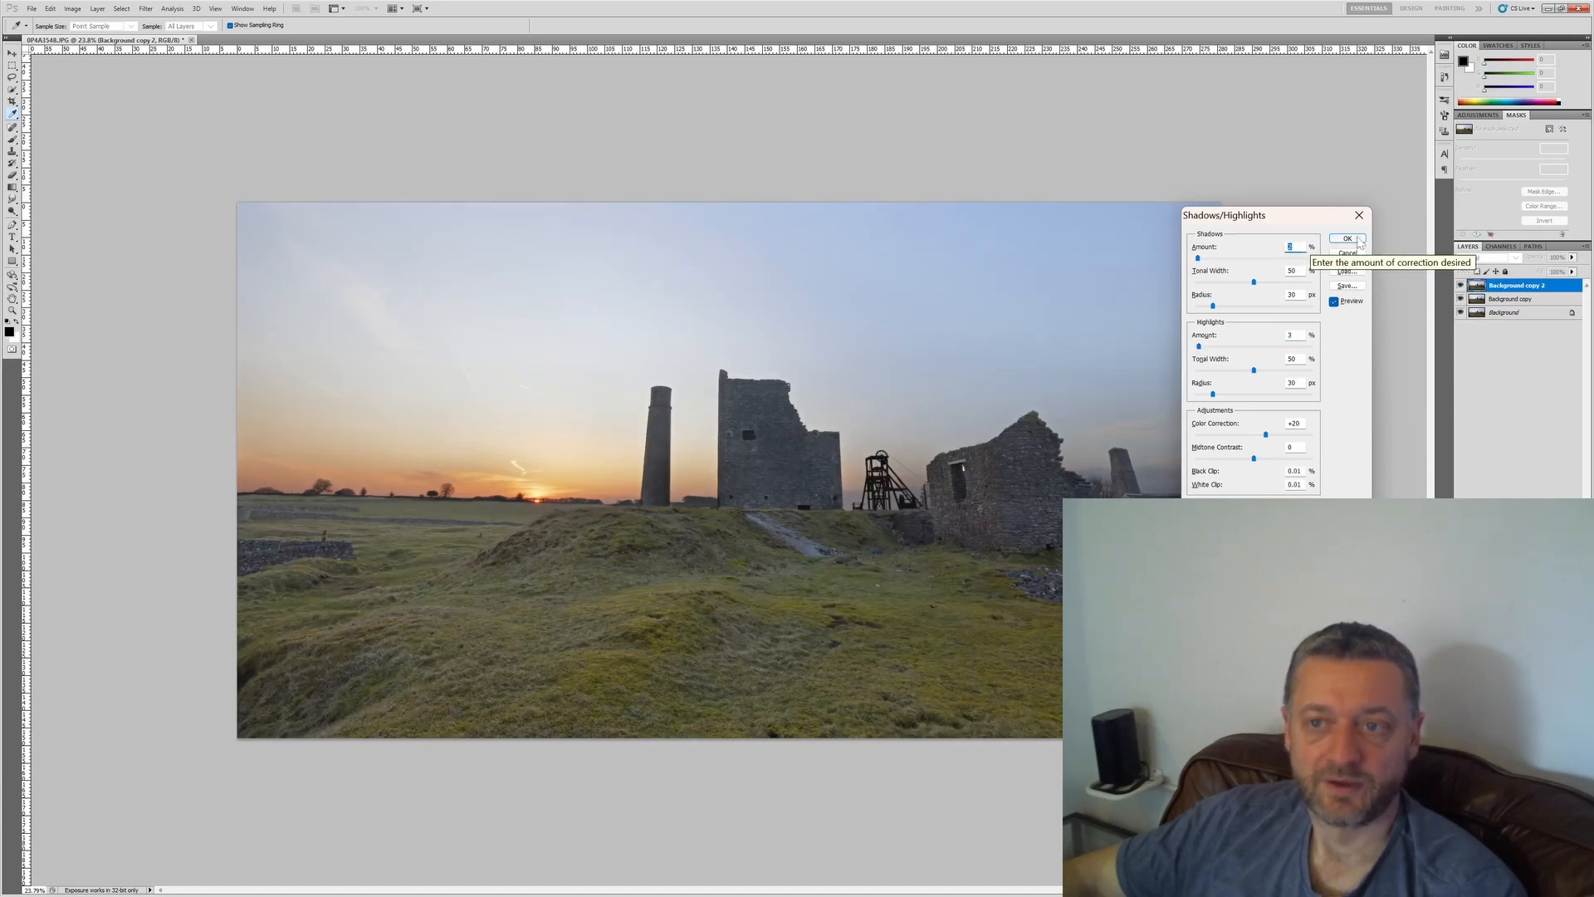
pyautogui.click(1347, 238)
pyautogui.press('c')
# Step: Brighten the darker tones of Background copy 2 slightly with a Curves adjustment
pyautogui.hotkey('ctrl', 'm')
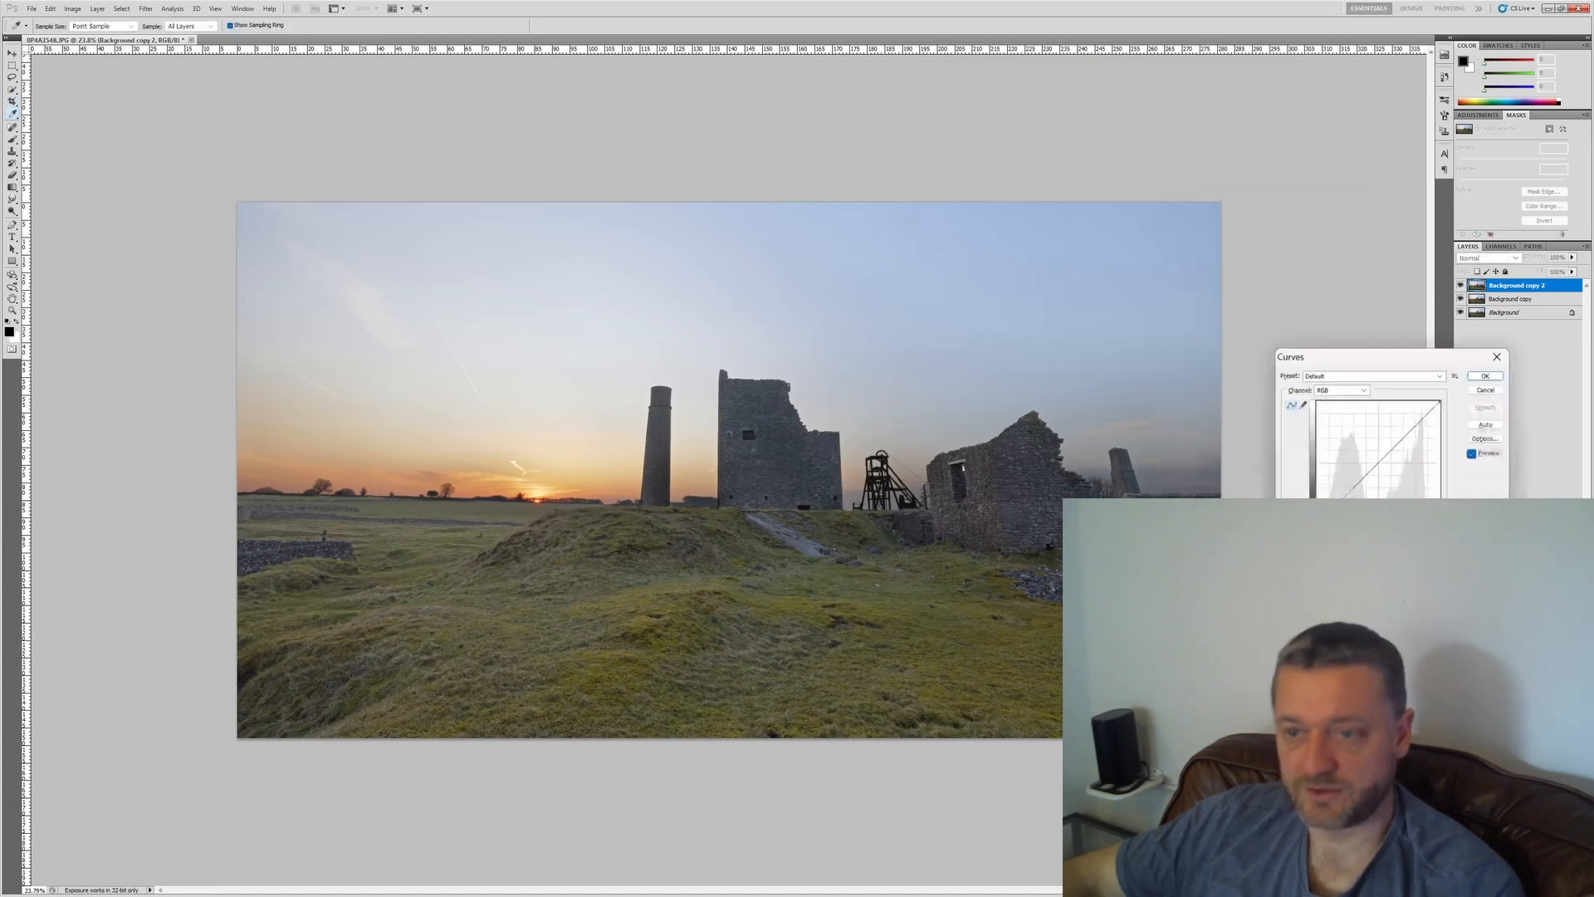
pyautogui.click(1343, 494)
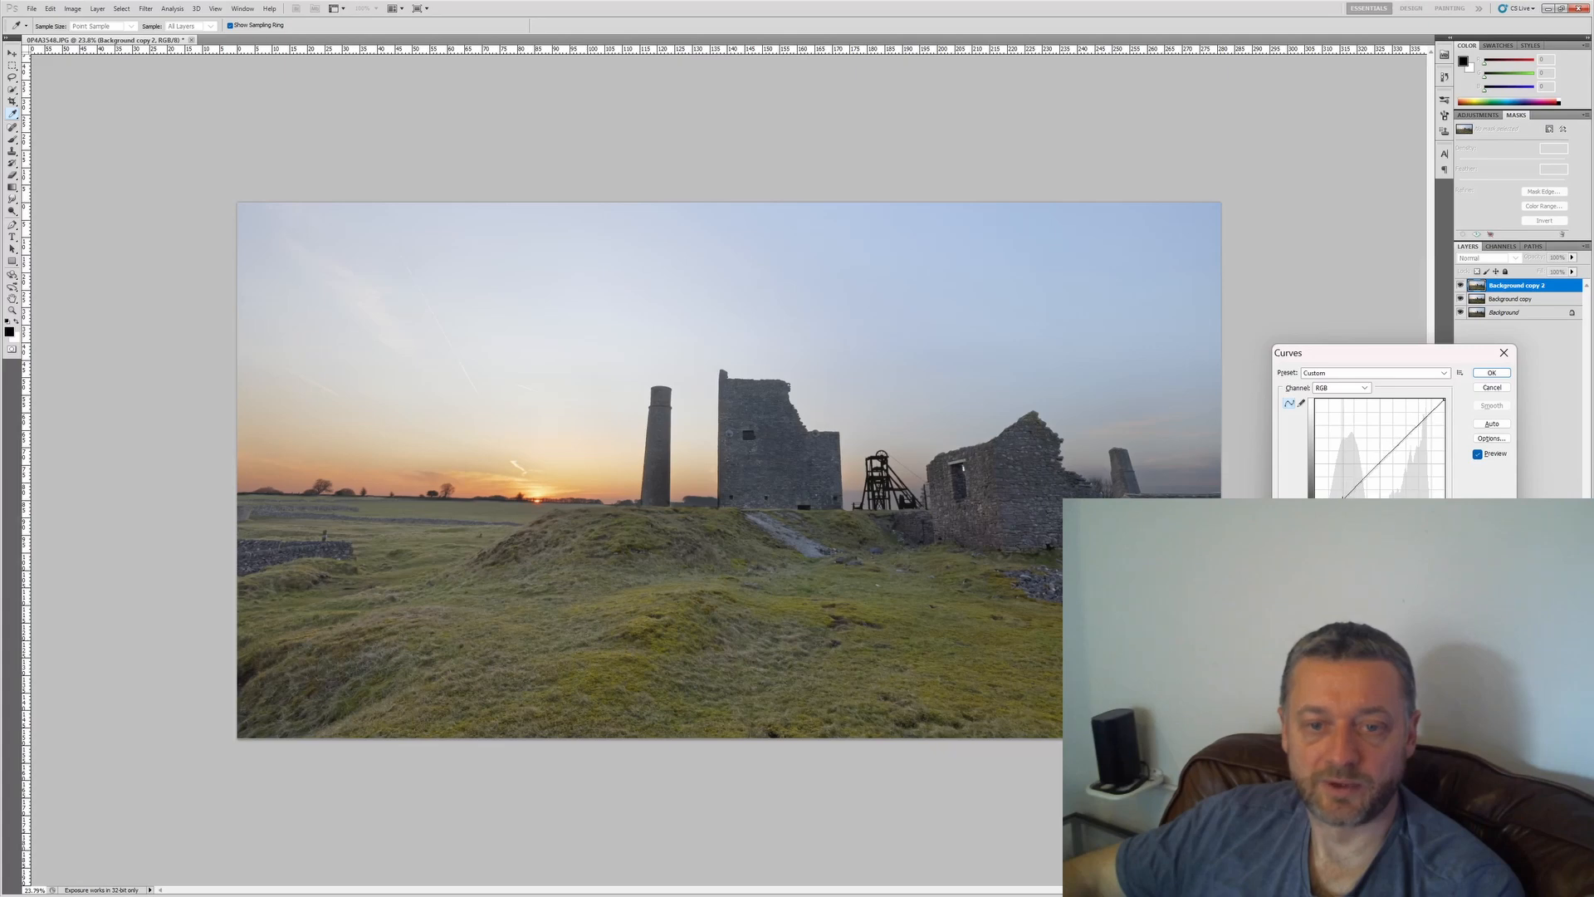
pyautogui.press('Return')
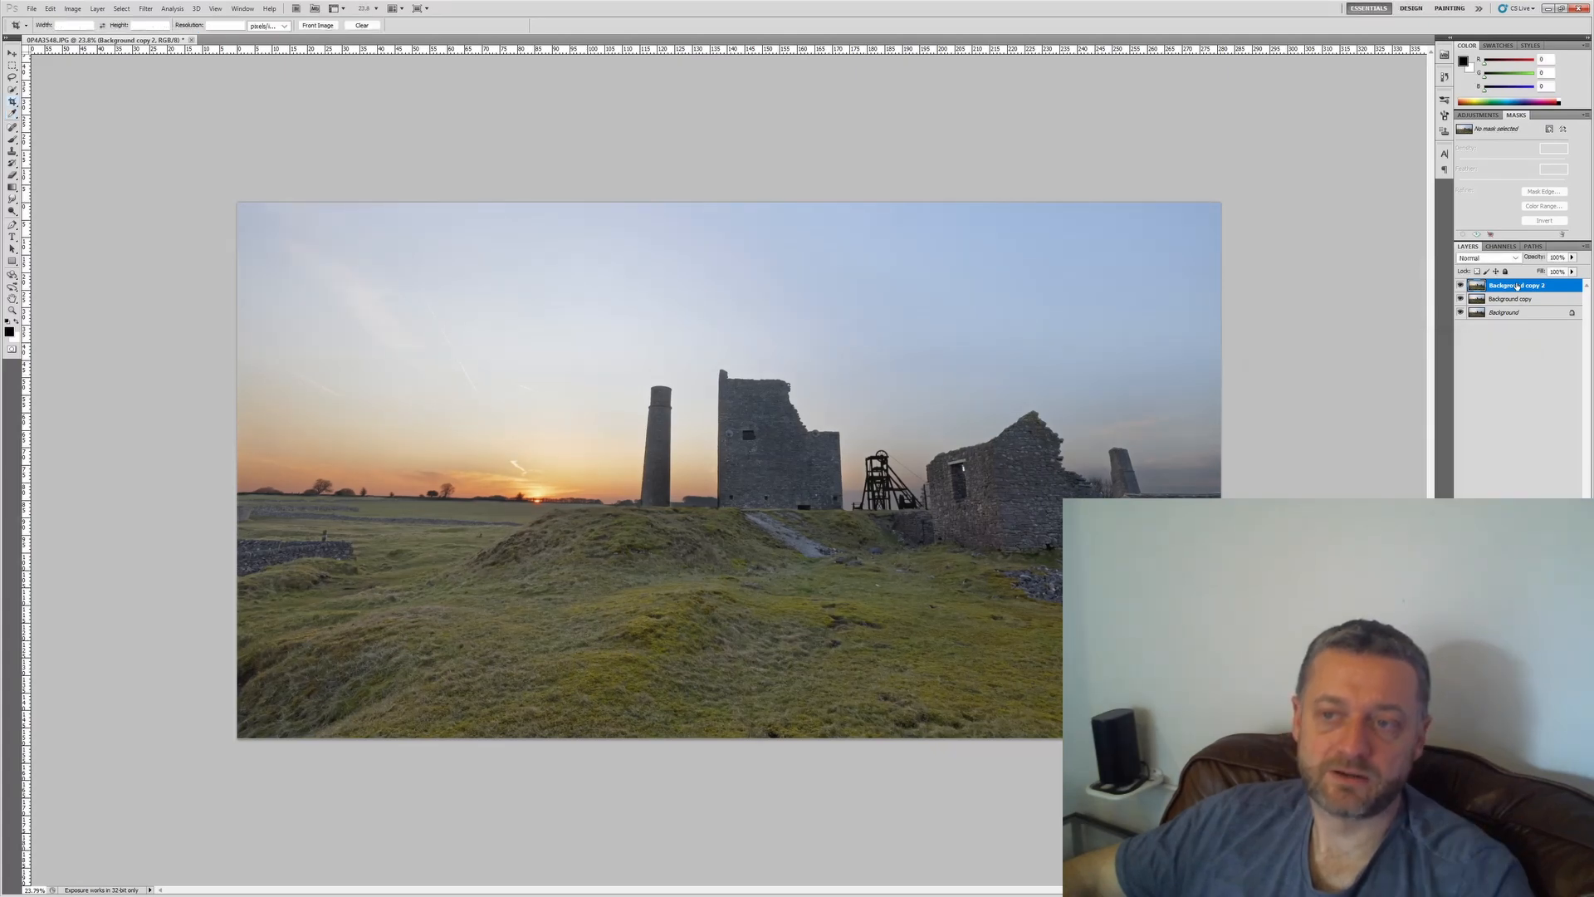
# Step: Duplicate the Background copy 2 layer twice, stacking both copies above it
pyautogui.rightClick(1517, 286)
pyautogui.click(1475, 354)
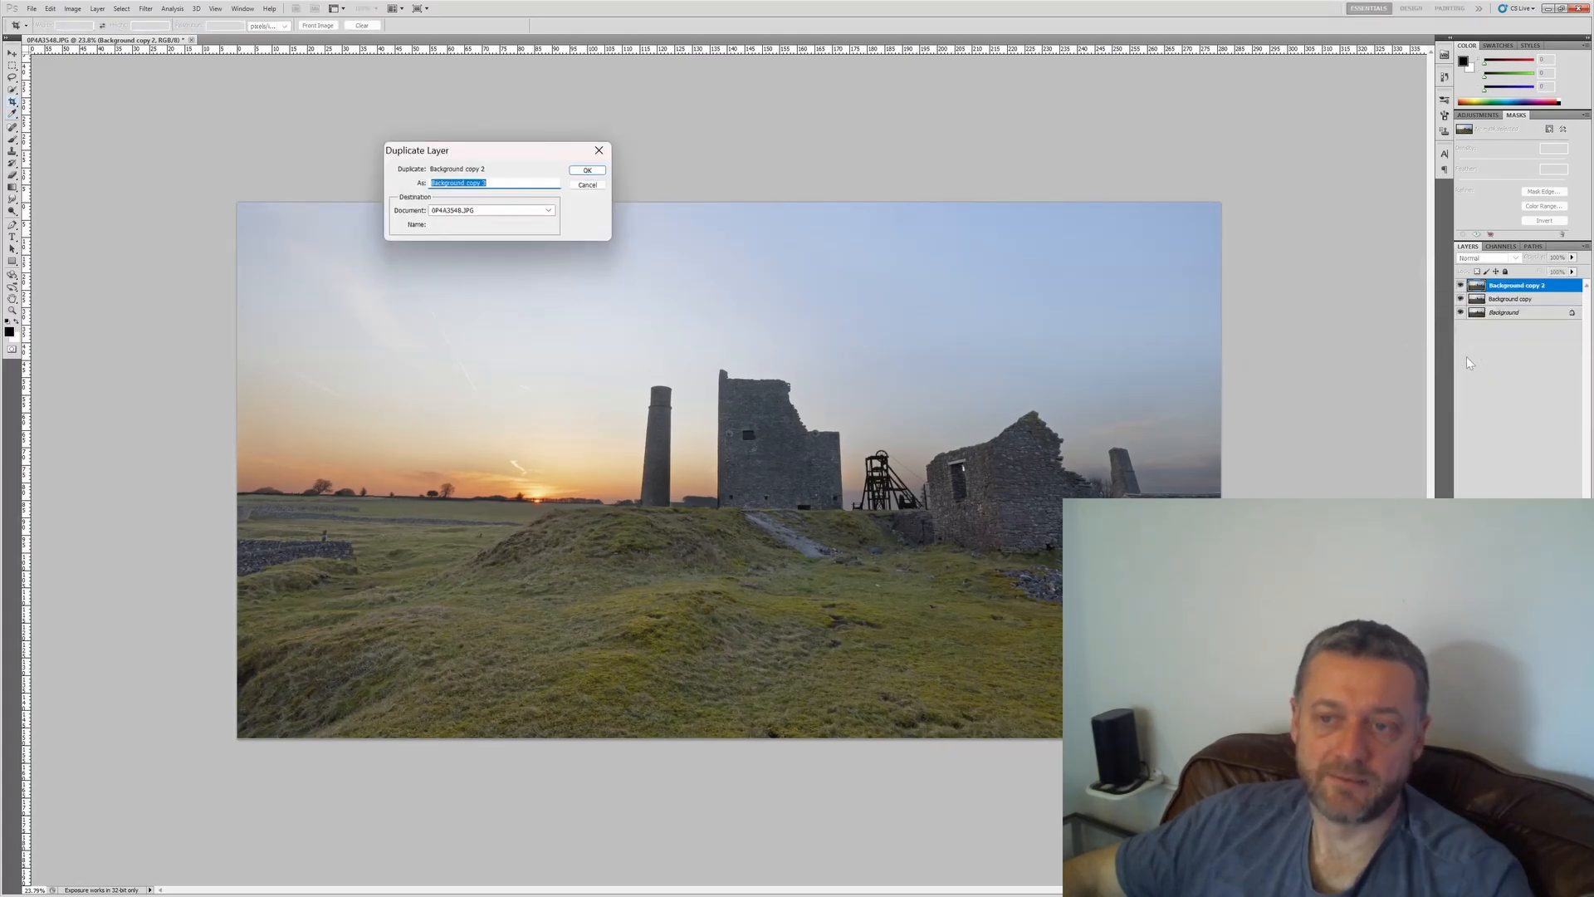
pyautogui.press('Return')
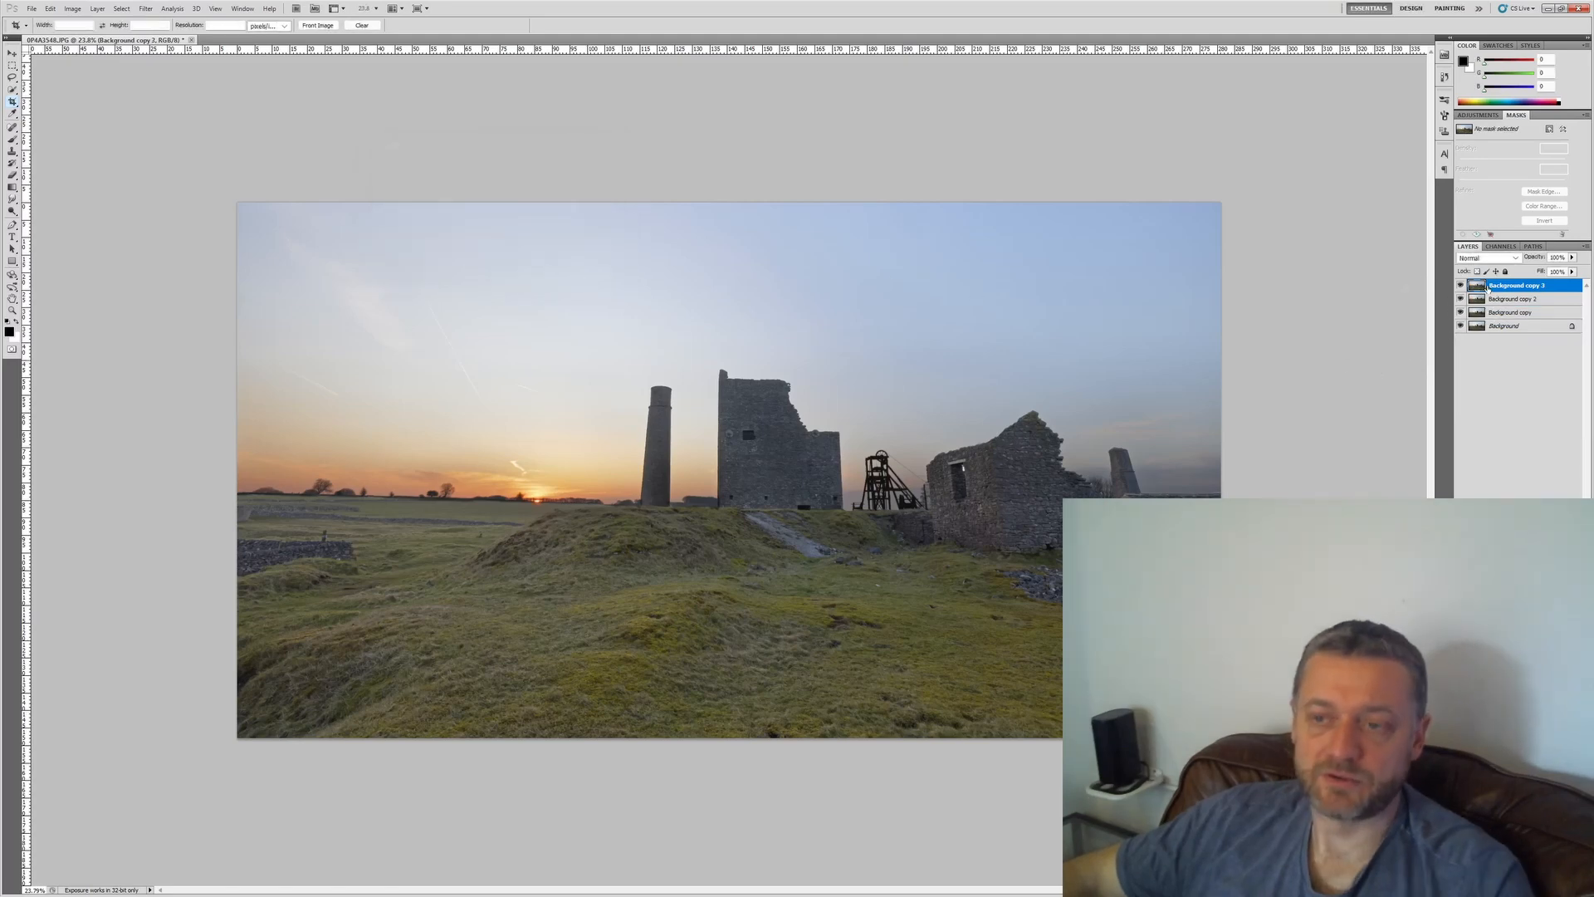
pyautogui.rightClick(1487, 288)
pyautogui.click(1471, 357)
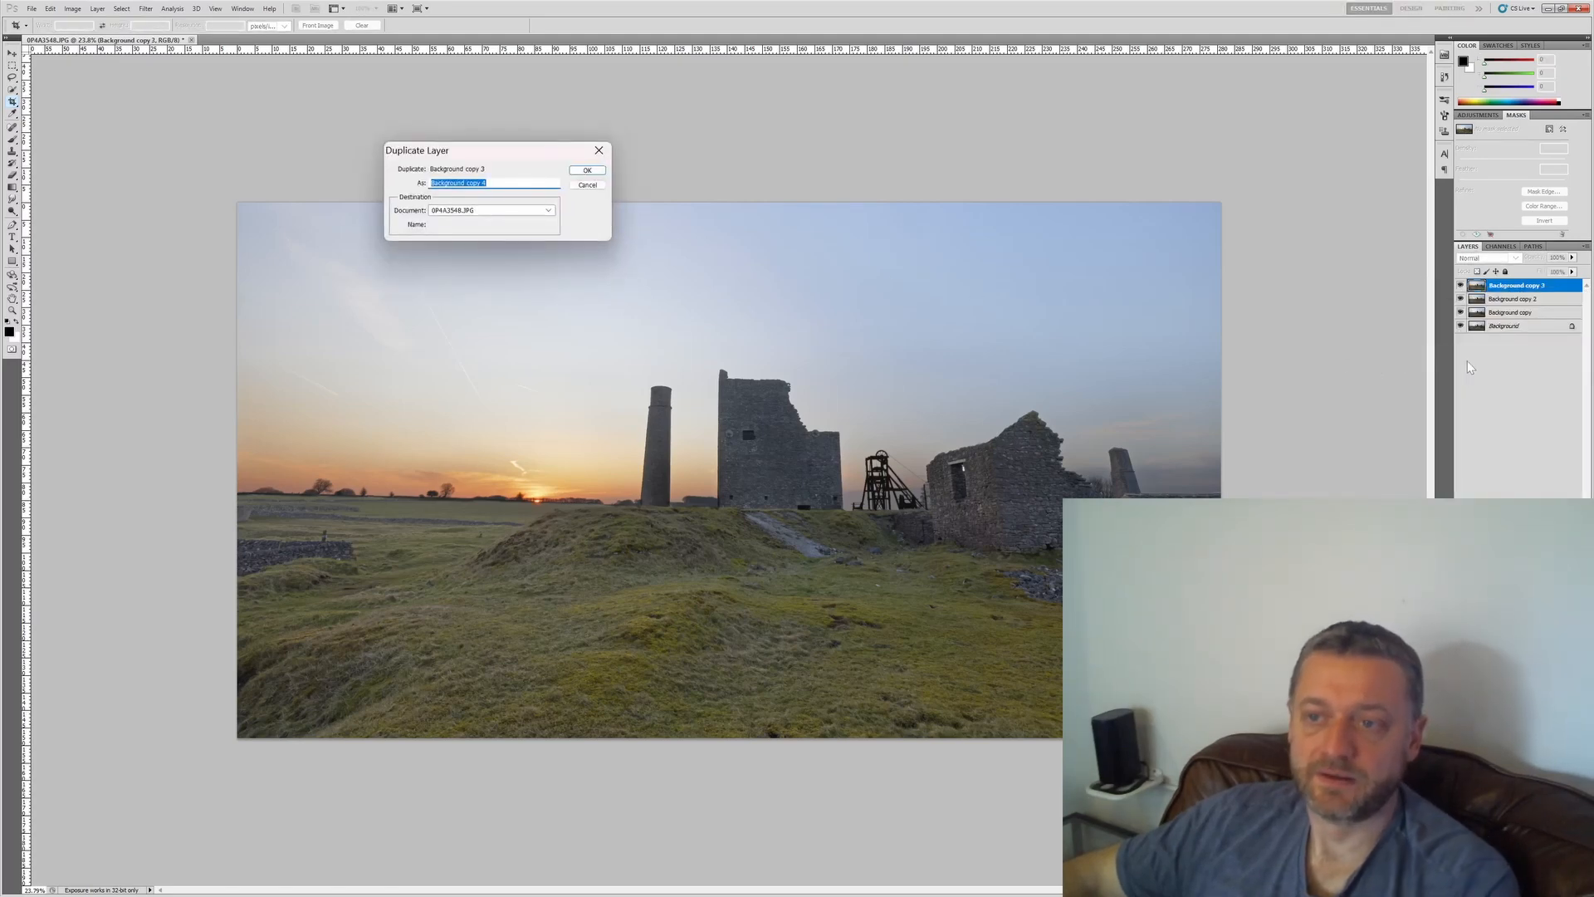
pyautogui.press('Return')
# Step: Rename the lower of the two new duplicate layers as 1 and the upper one as 2
pyautogui.doubleClick(1513, 299)
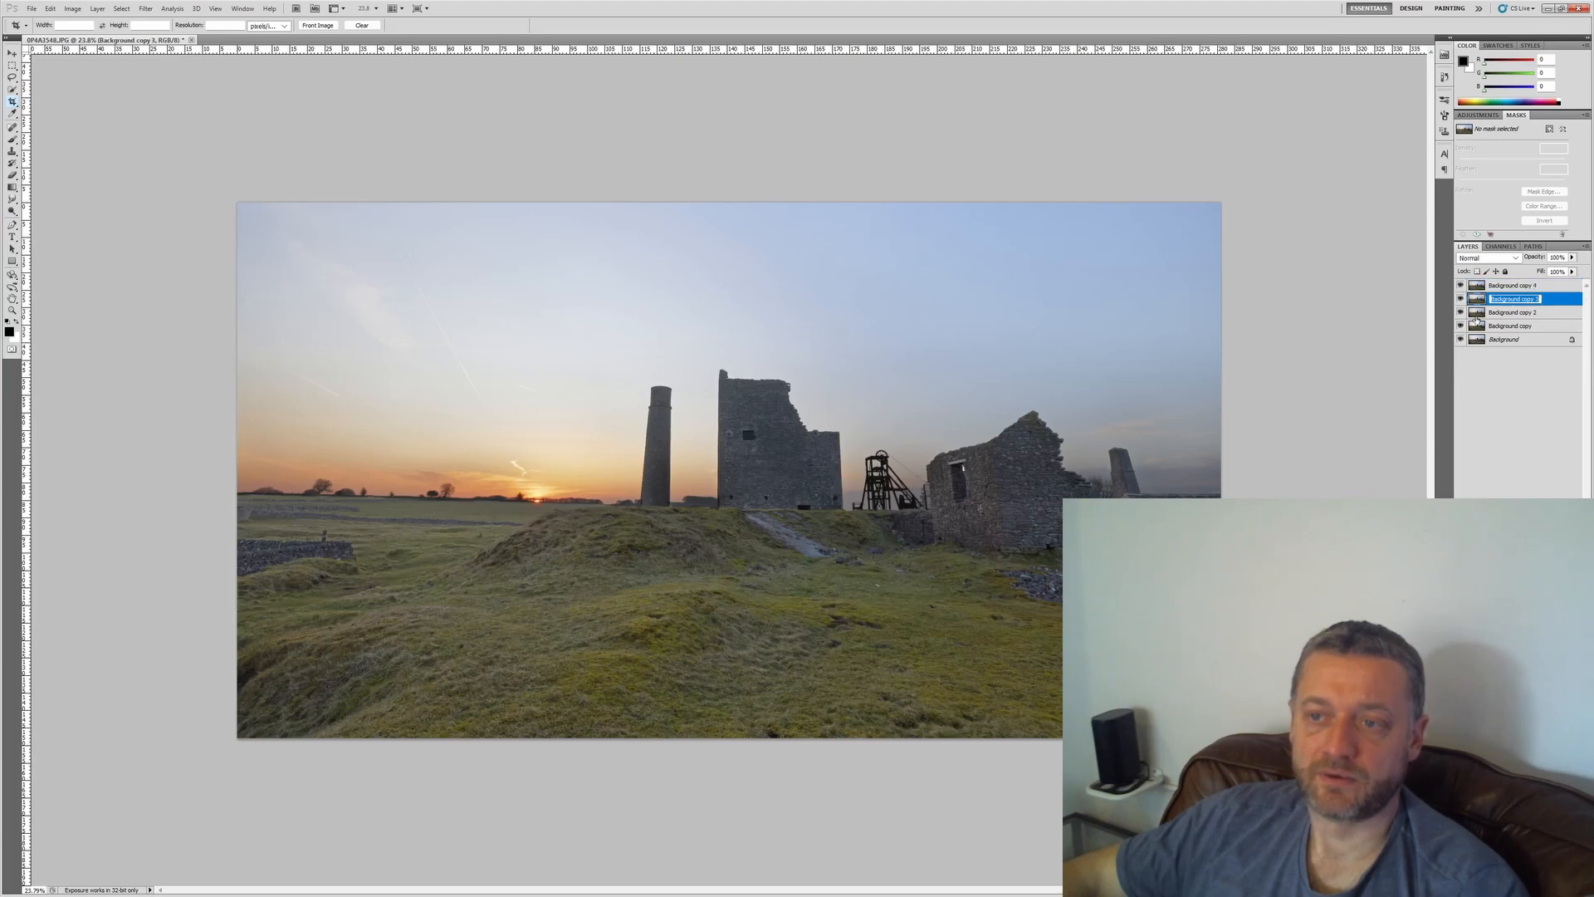
pyautogui.write('1')
pyautogui.press('Return')
pyautogui.doubleClick(1530, 288)
pyautogui.write('2')
pyautogui.press('Escape')
pyautogui.press('c')
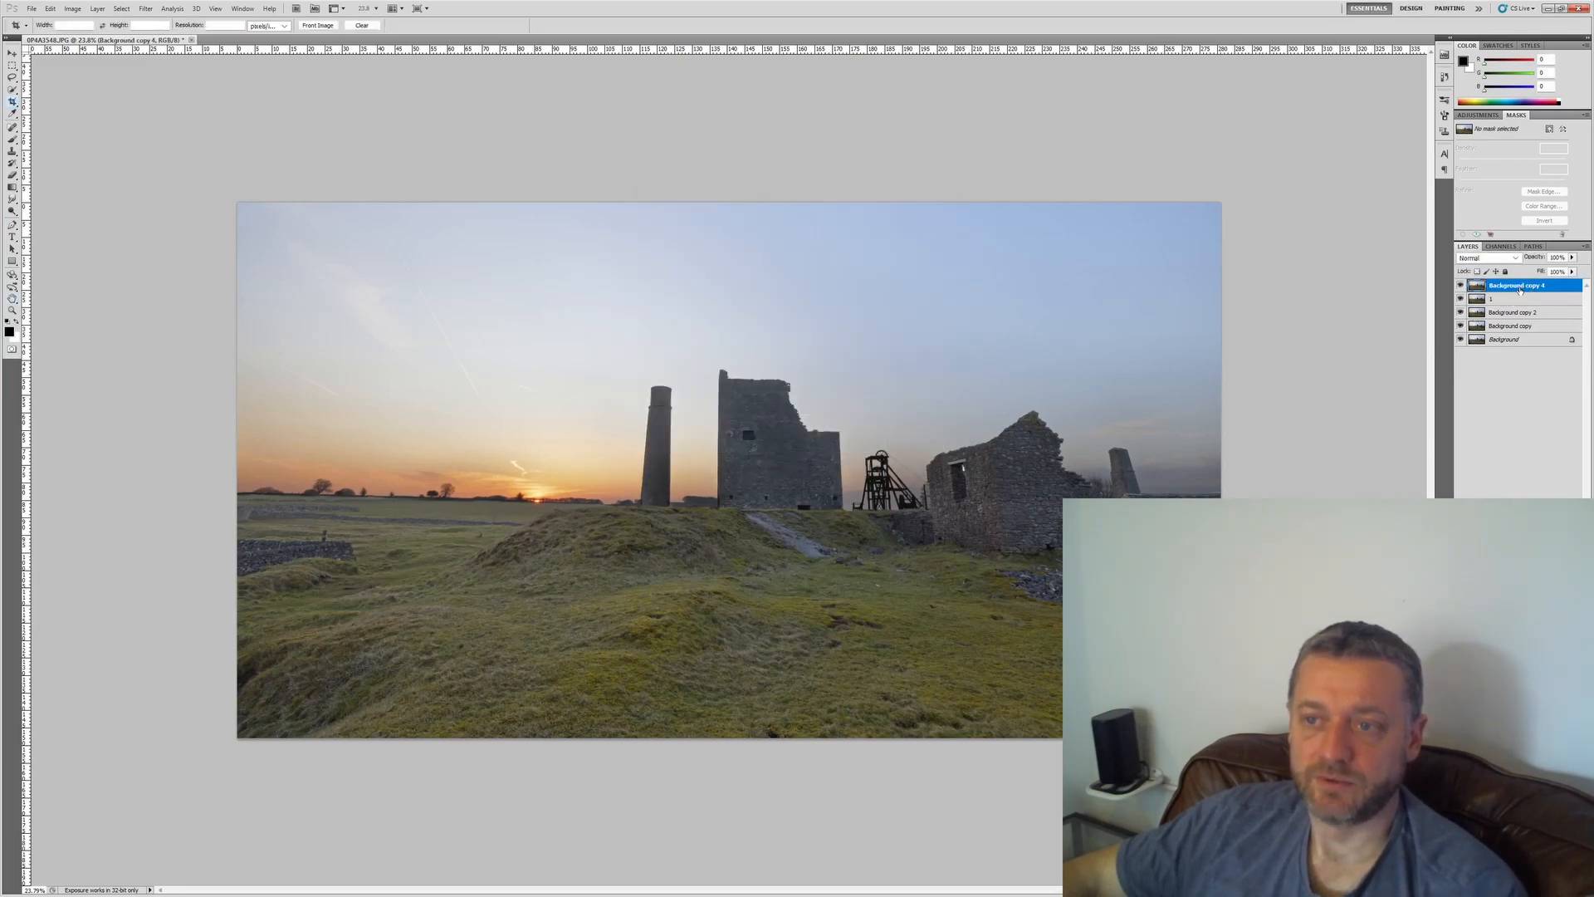
pyautogui.doubleClick(1516, 285)
pyautogui.write('2')
pyautogui.press('Return')
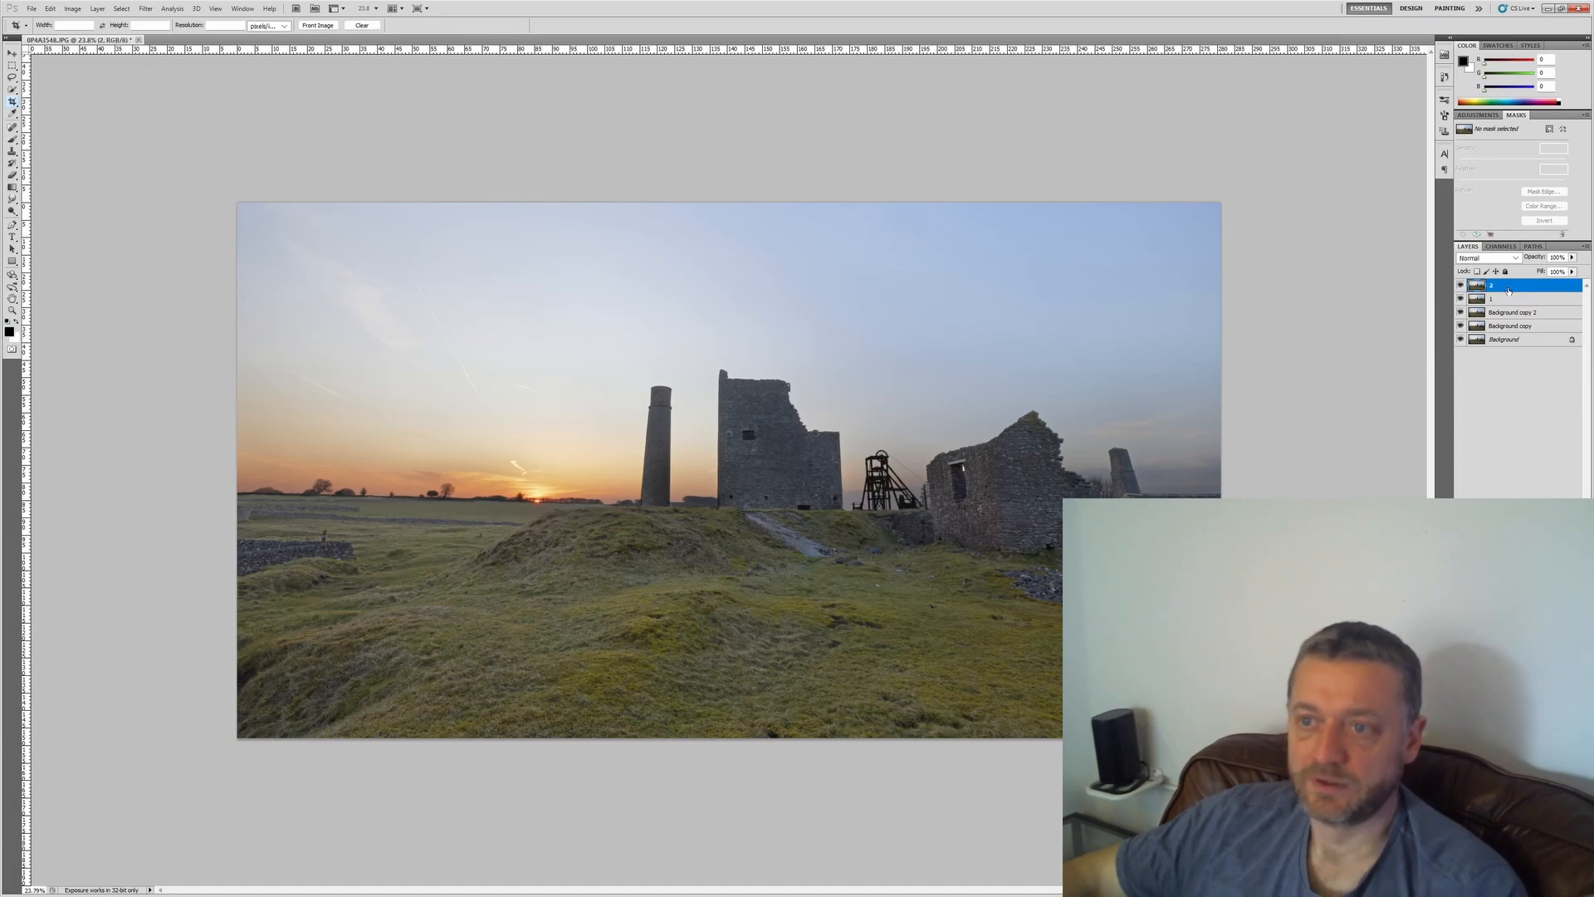
# Step: Hide layer 2 and darken layer 1 slightly by lowering its darker tones with a Curves adjustment
pyautogui.click(1461, 286)
pyautogui.click(1491, 300)
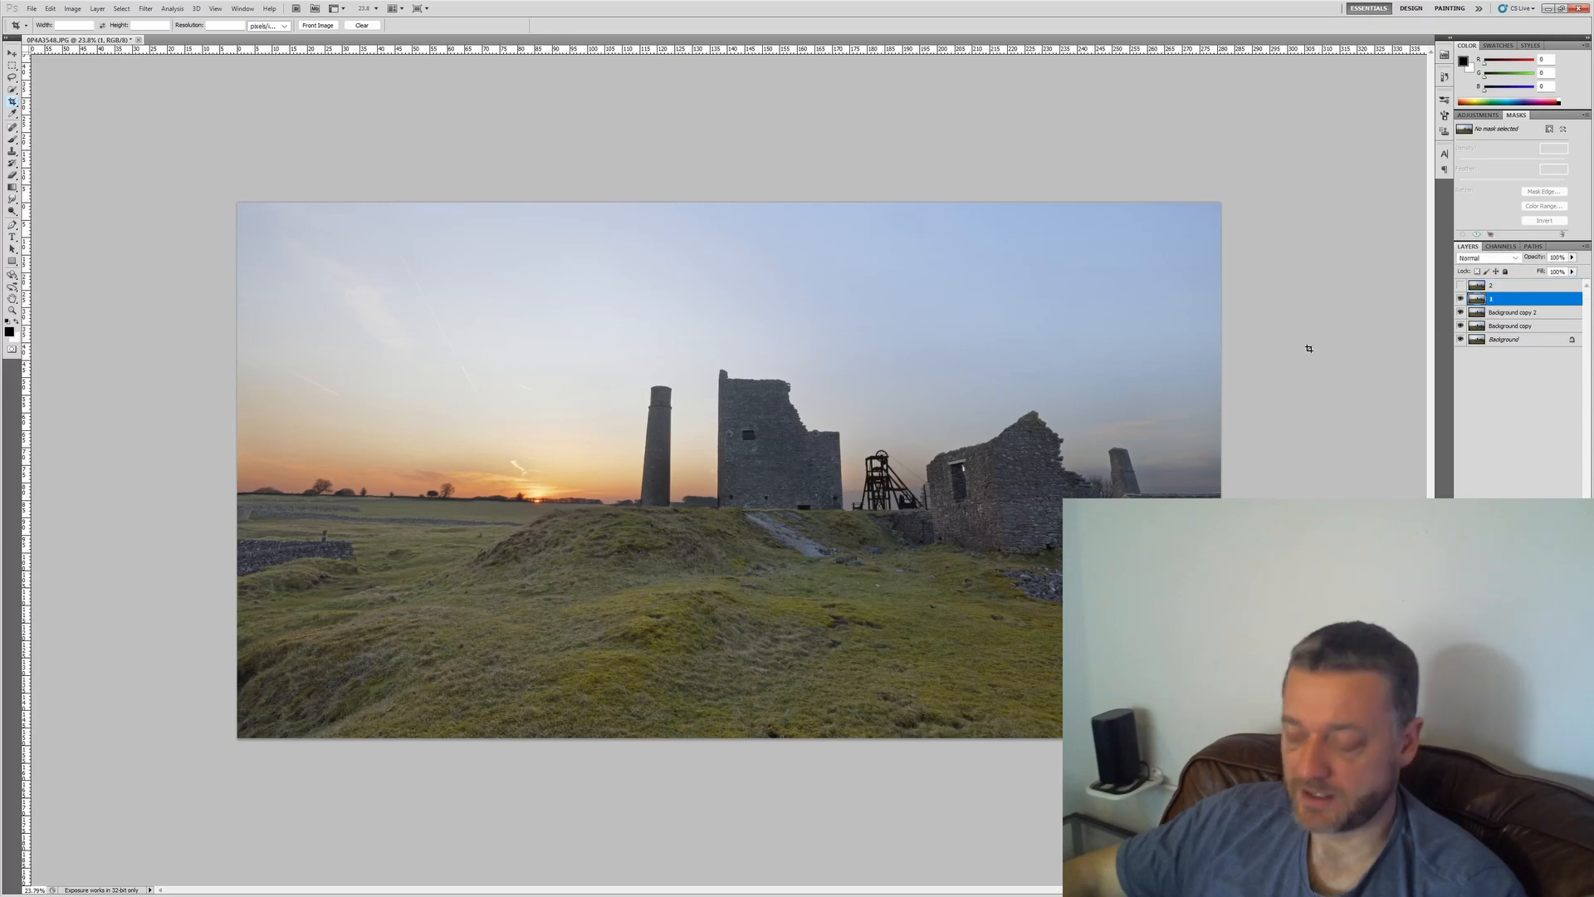
pyautogui.hotkey('ctrl', 'm')
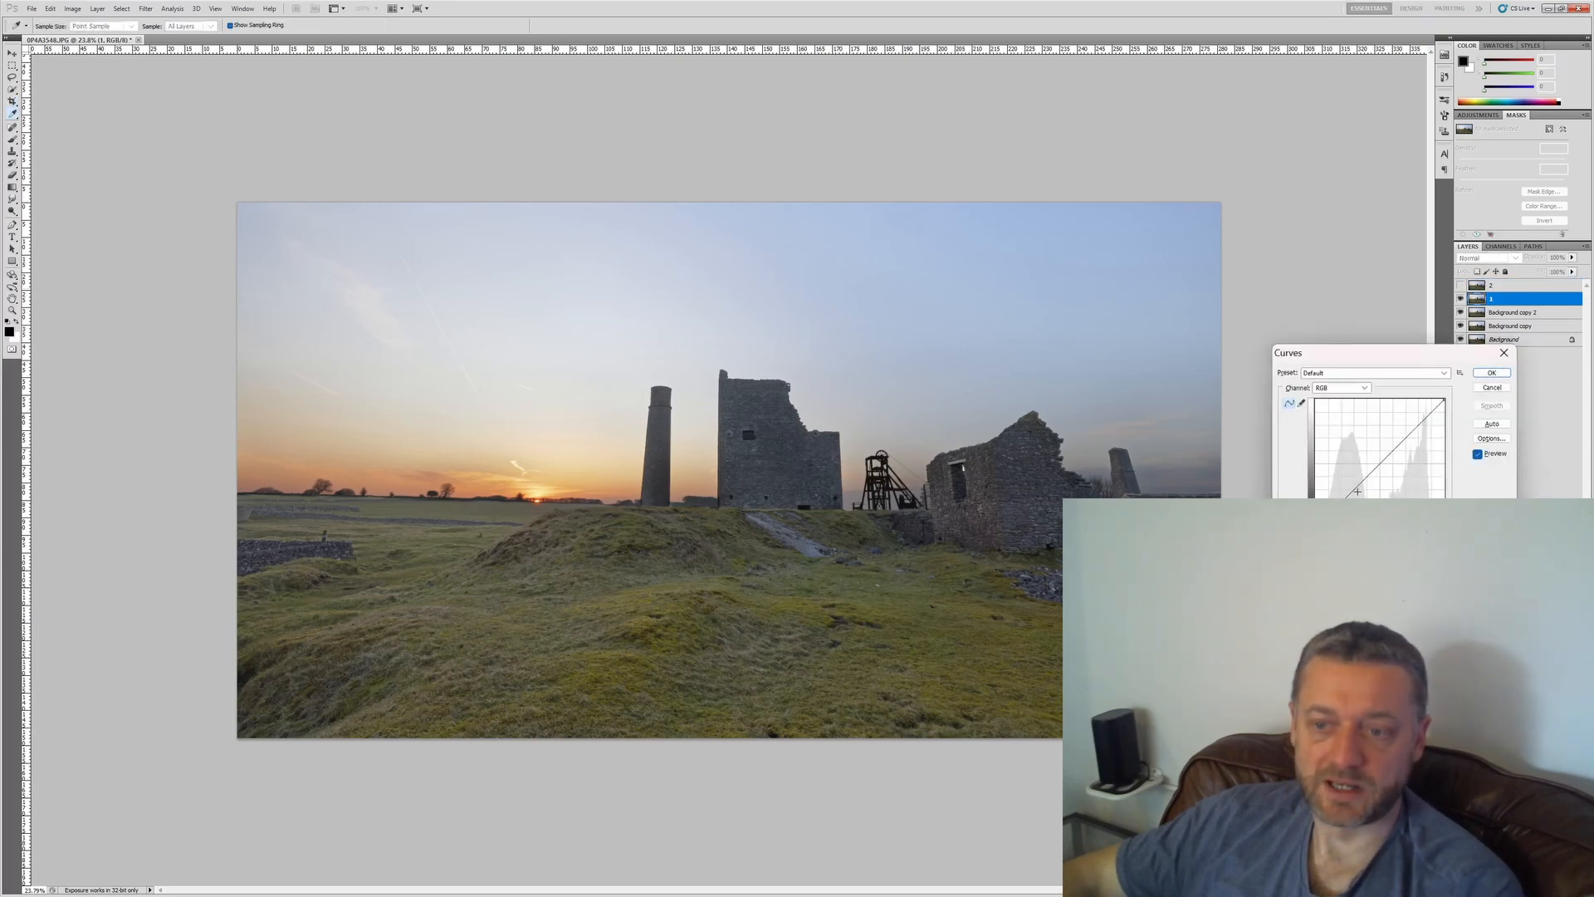
pyautogui.moveTo(1354, 495); pyautogui.dragTo(1358, 495)
pyautogui.click(1492, 373)
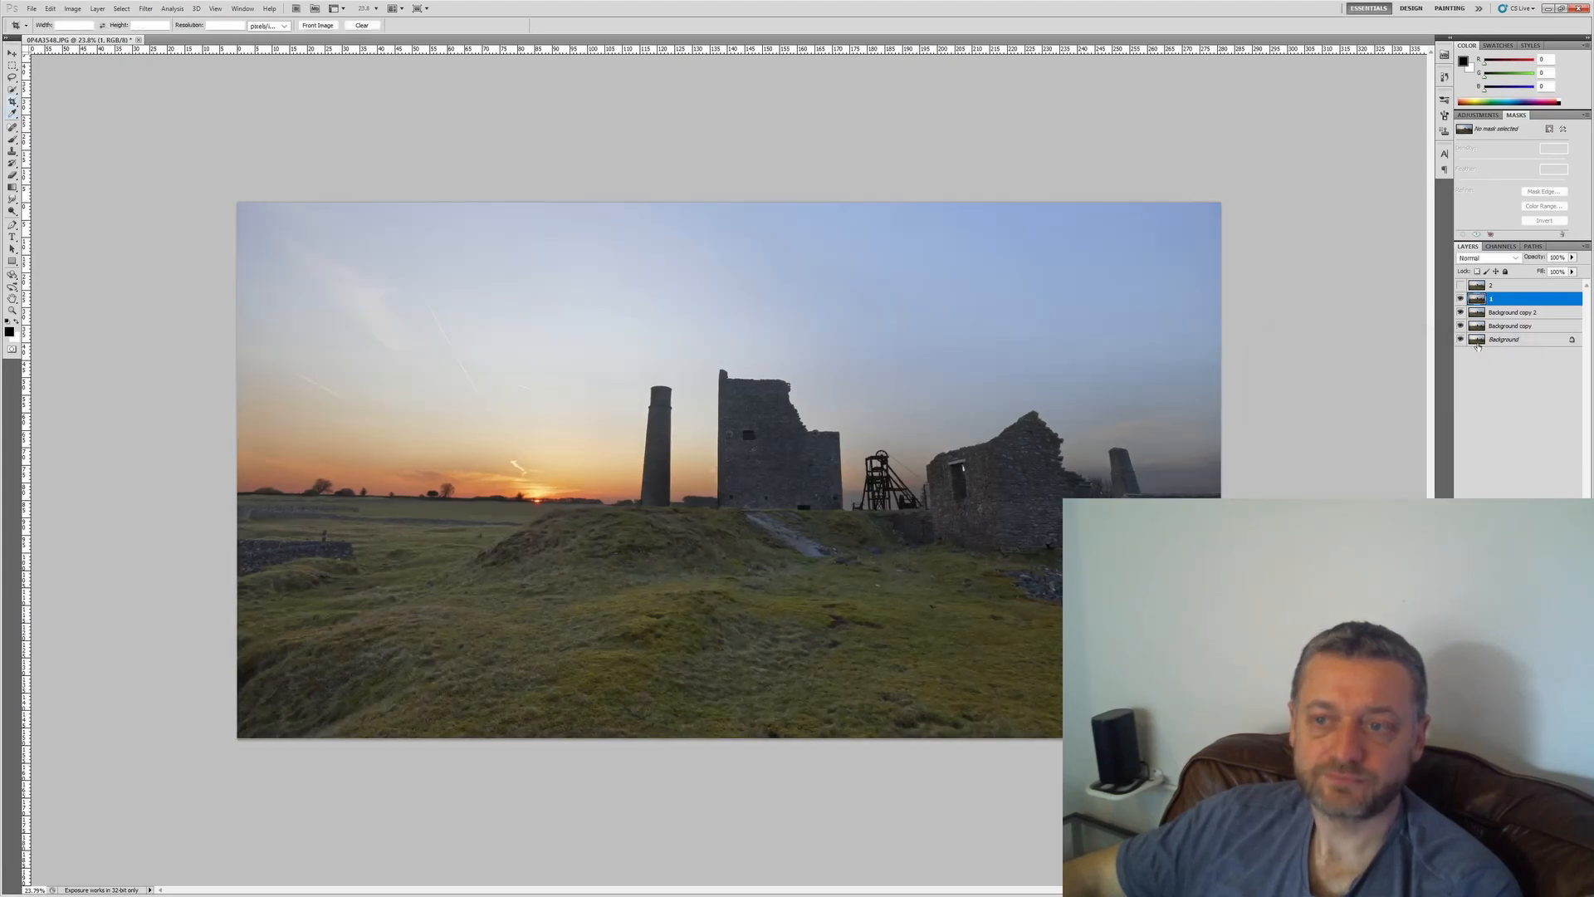
# Step: Quick-select the chimney and ruined buildings, mask layer 2 to that selection, and compare the image with layer 2 shown and hidden
pyautogui.click(1495, 288)
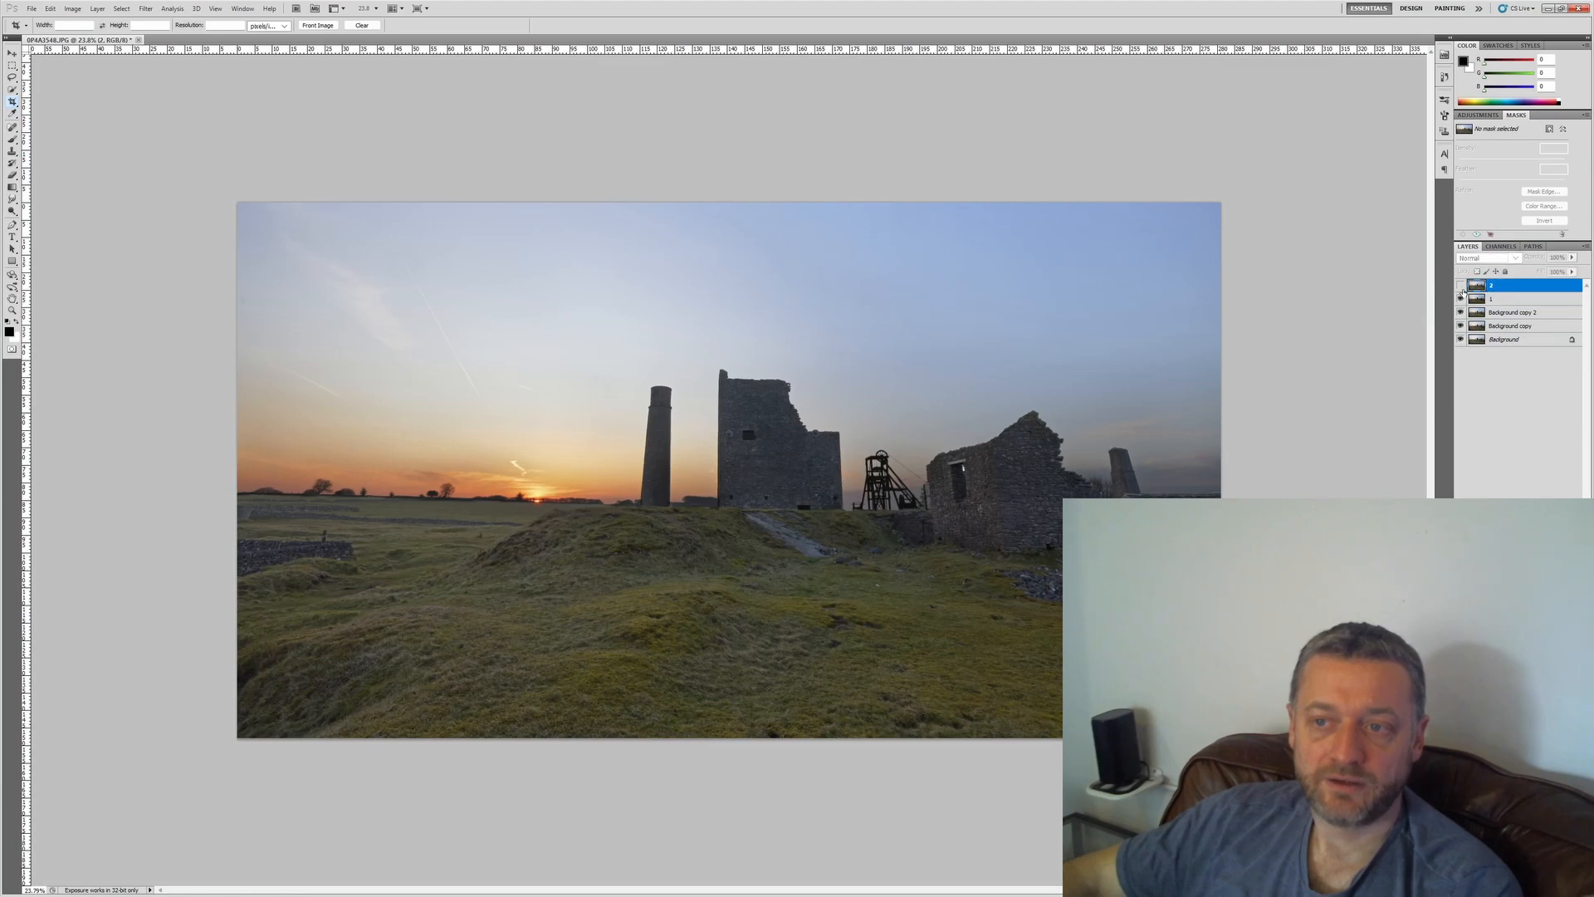
pyautogui.click(1461, 286)
pyautogui.click(1460, 285)
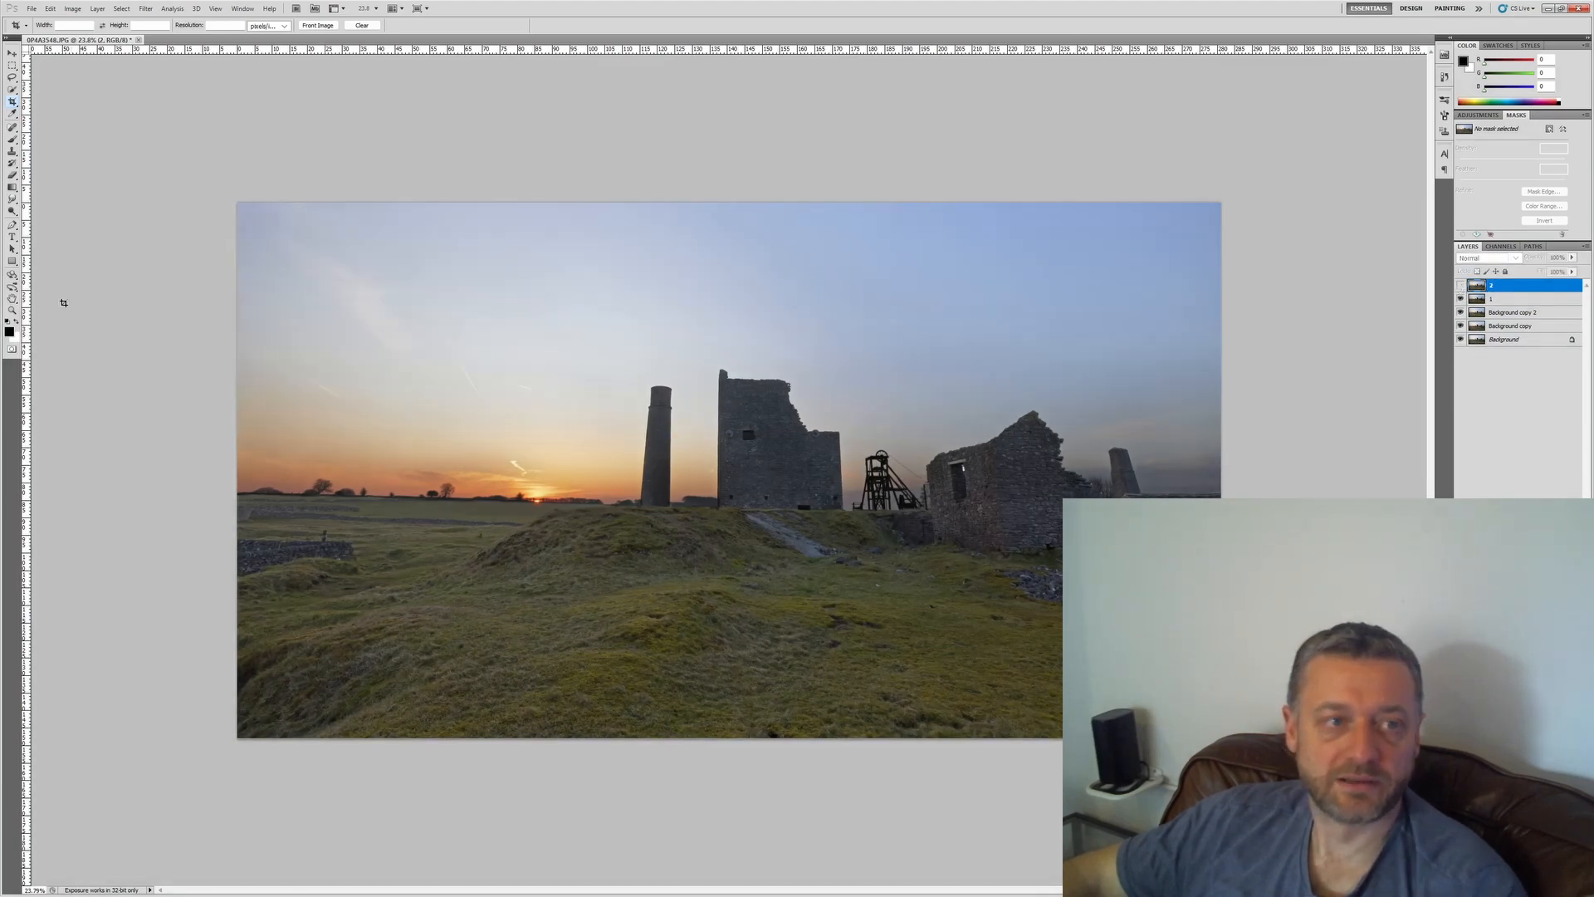
pyautogui.click(12, 89)
pyautogui.moveTo(1121, 485); pyautogui.dragTo(1121, 455)
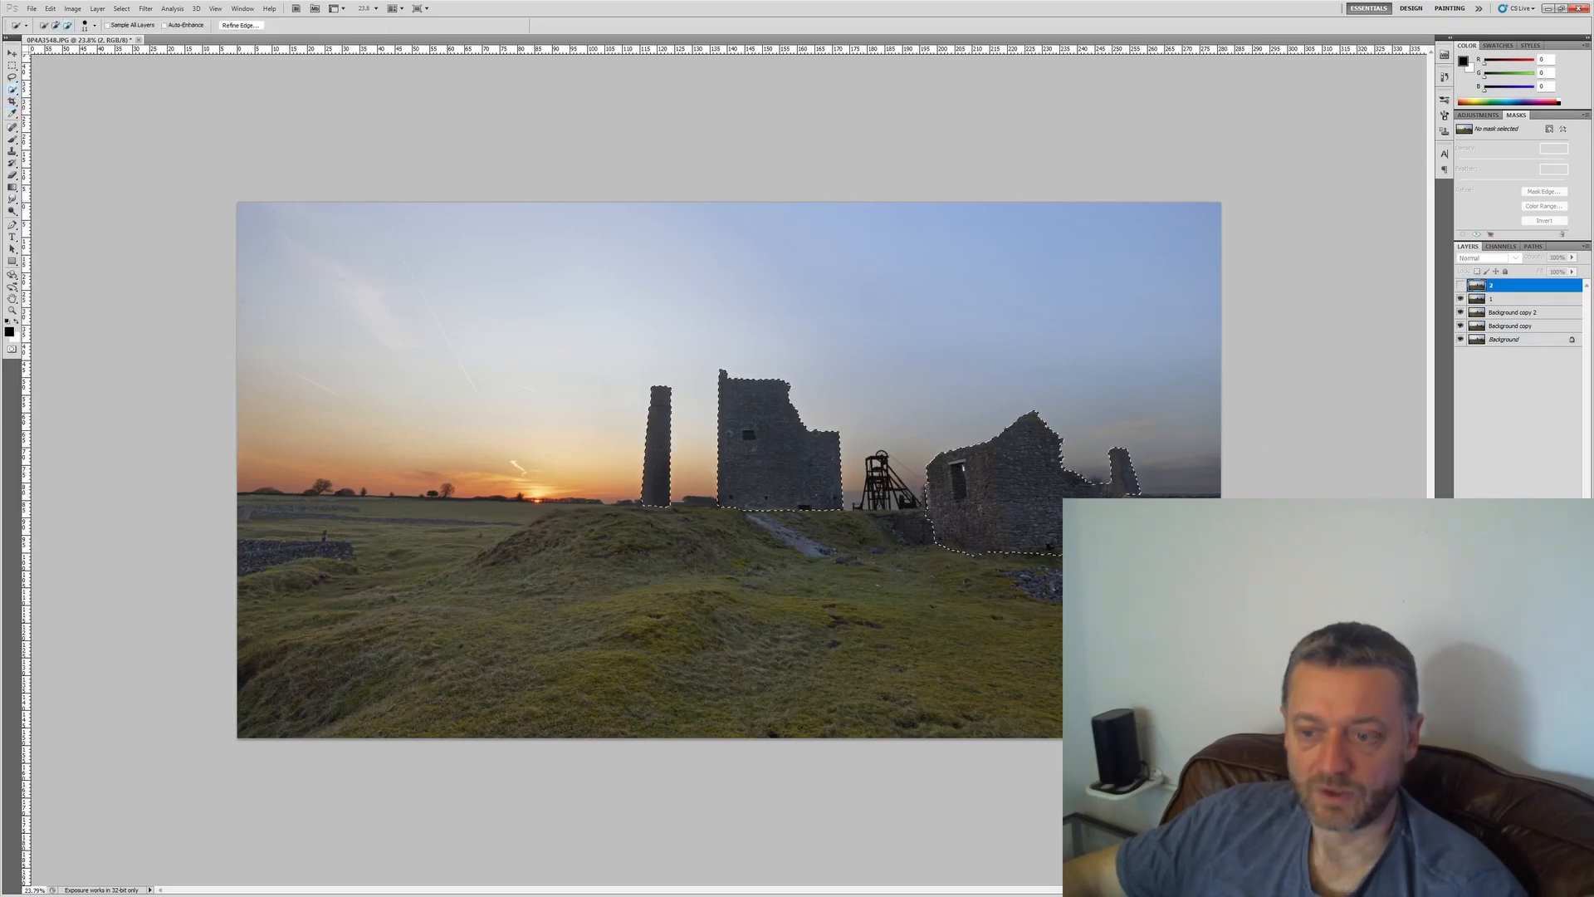
pyautogui.click(1518, 406)
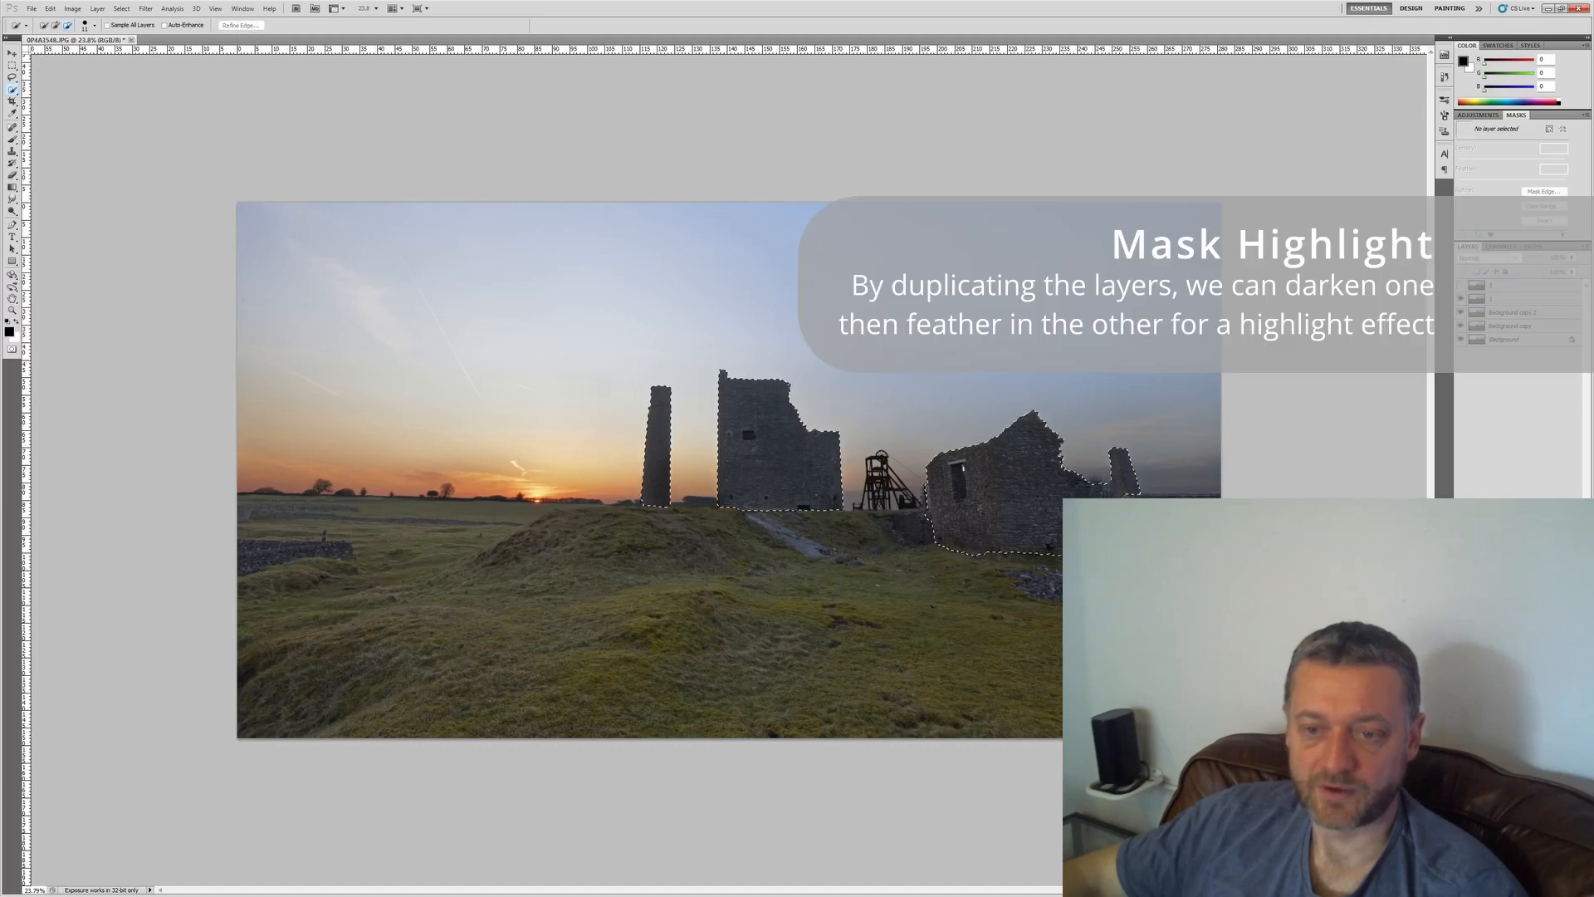
pyautogui.click(1462, 286)
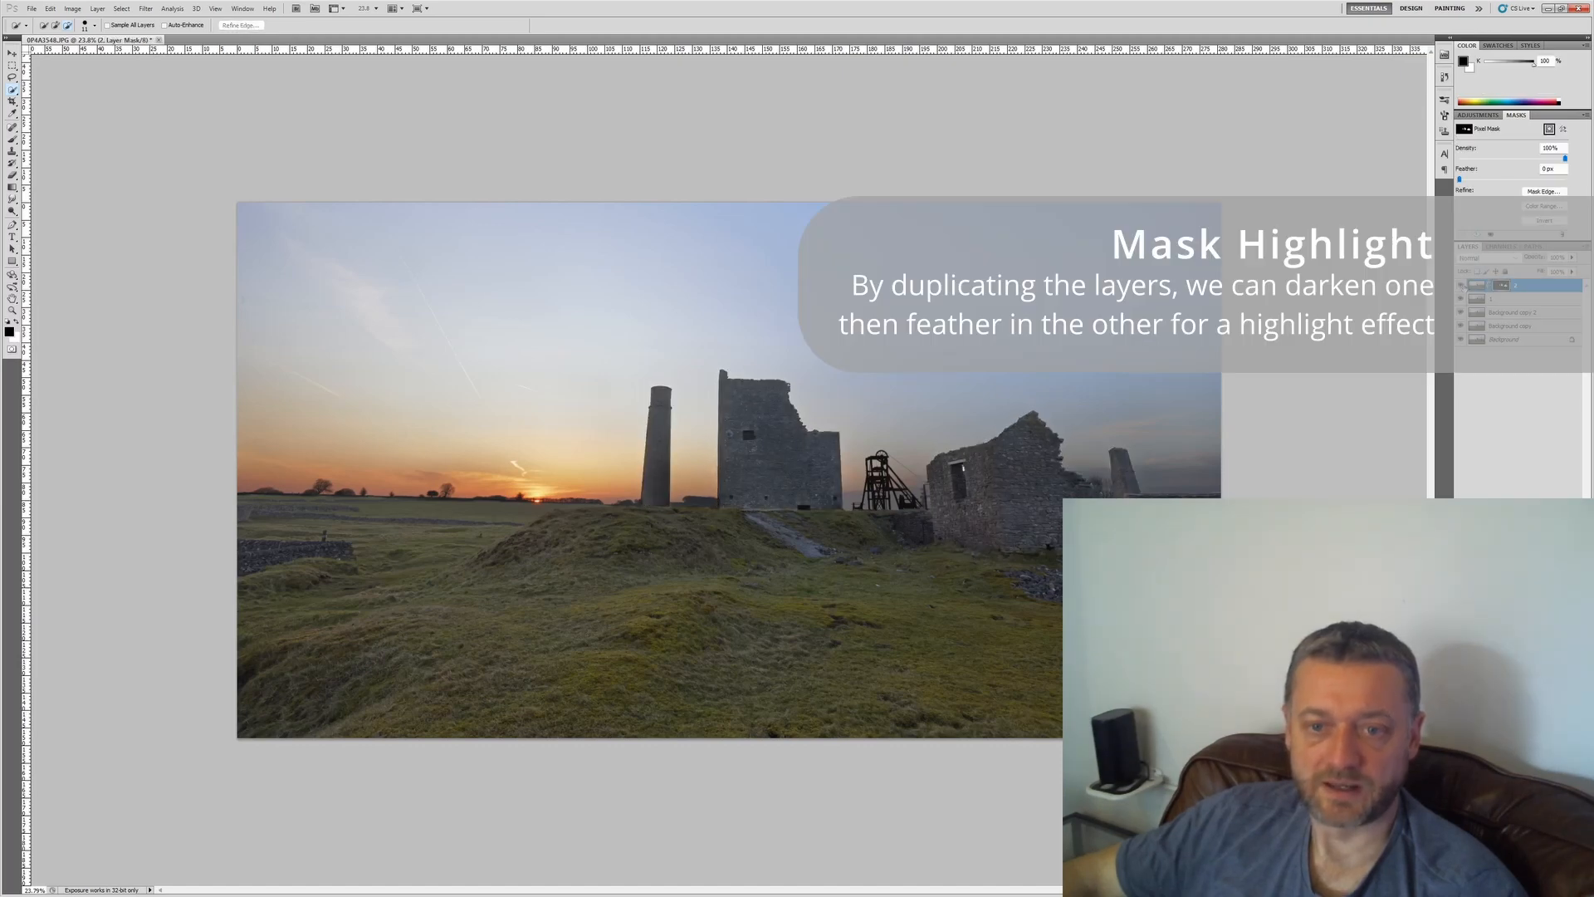
pyautogui.click(1461, 286)
pyautogui.click(1462, 285)
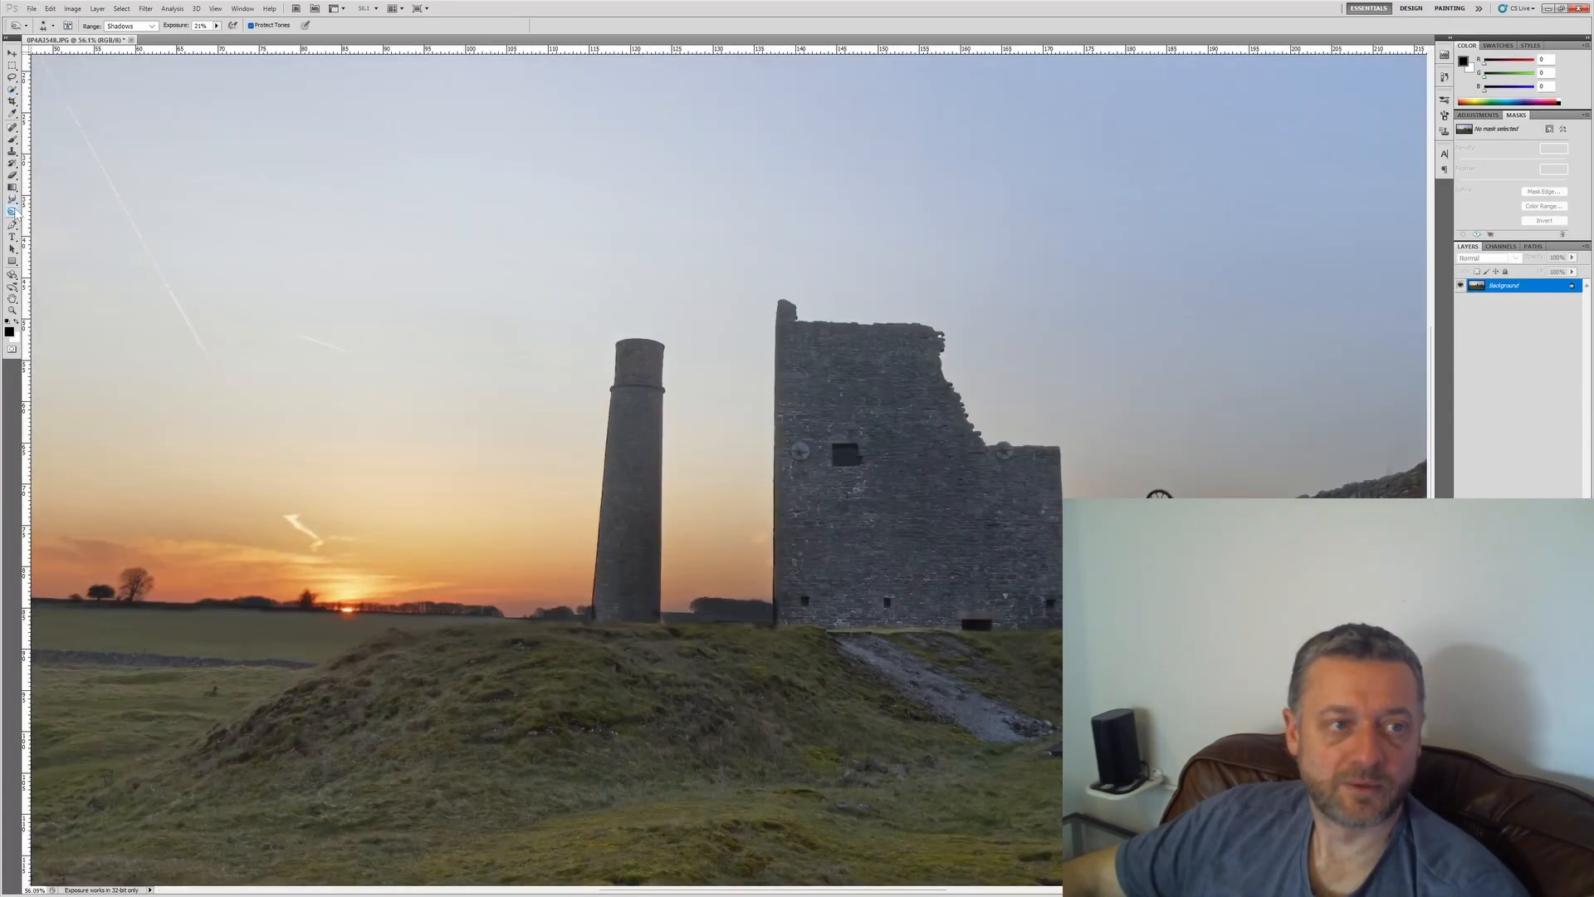
# Step: Set up the Dodge tool for the Shadows range with a low exposure on the flattened image
pyautogui.click(12, 210)
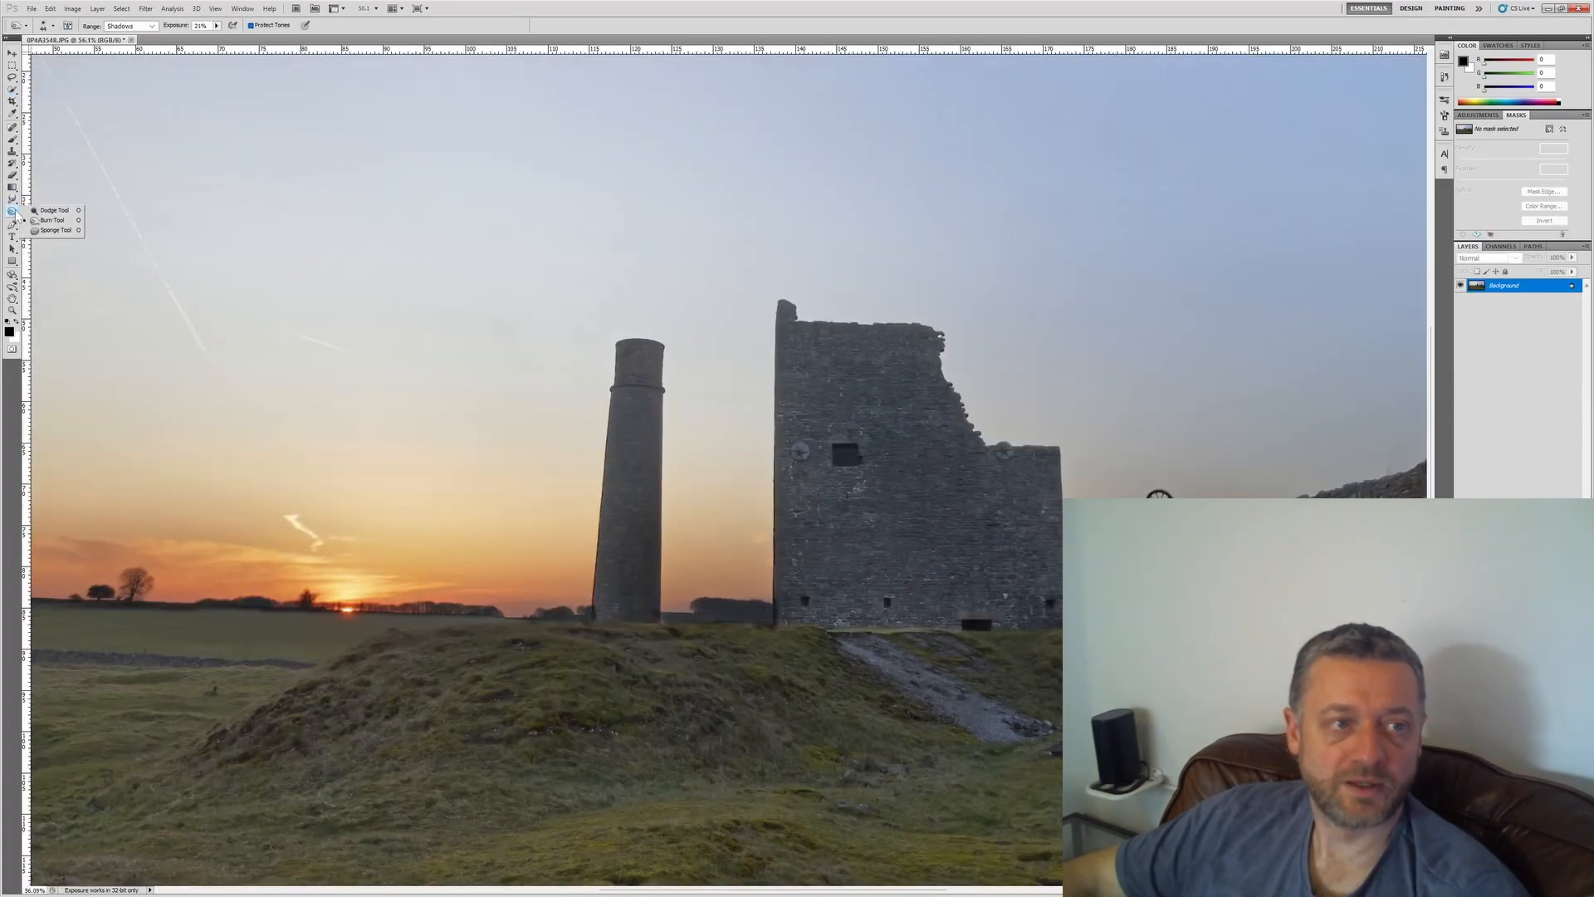
pyautogui.click(52, 210)
pyautogui.click(129, 26)
pyautogui.click(207, 25)
pyautogui.click(217, 26)
# Step: Select the chimney, the tall ruin and the stone buildings beyond the winding frame with the Quick Selection tool
pyautogui.click(12, 89)
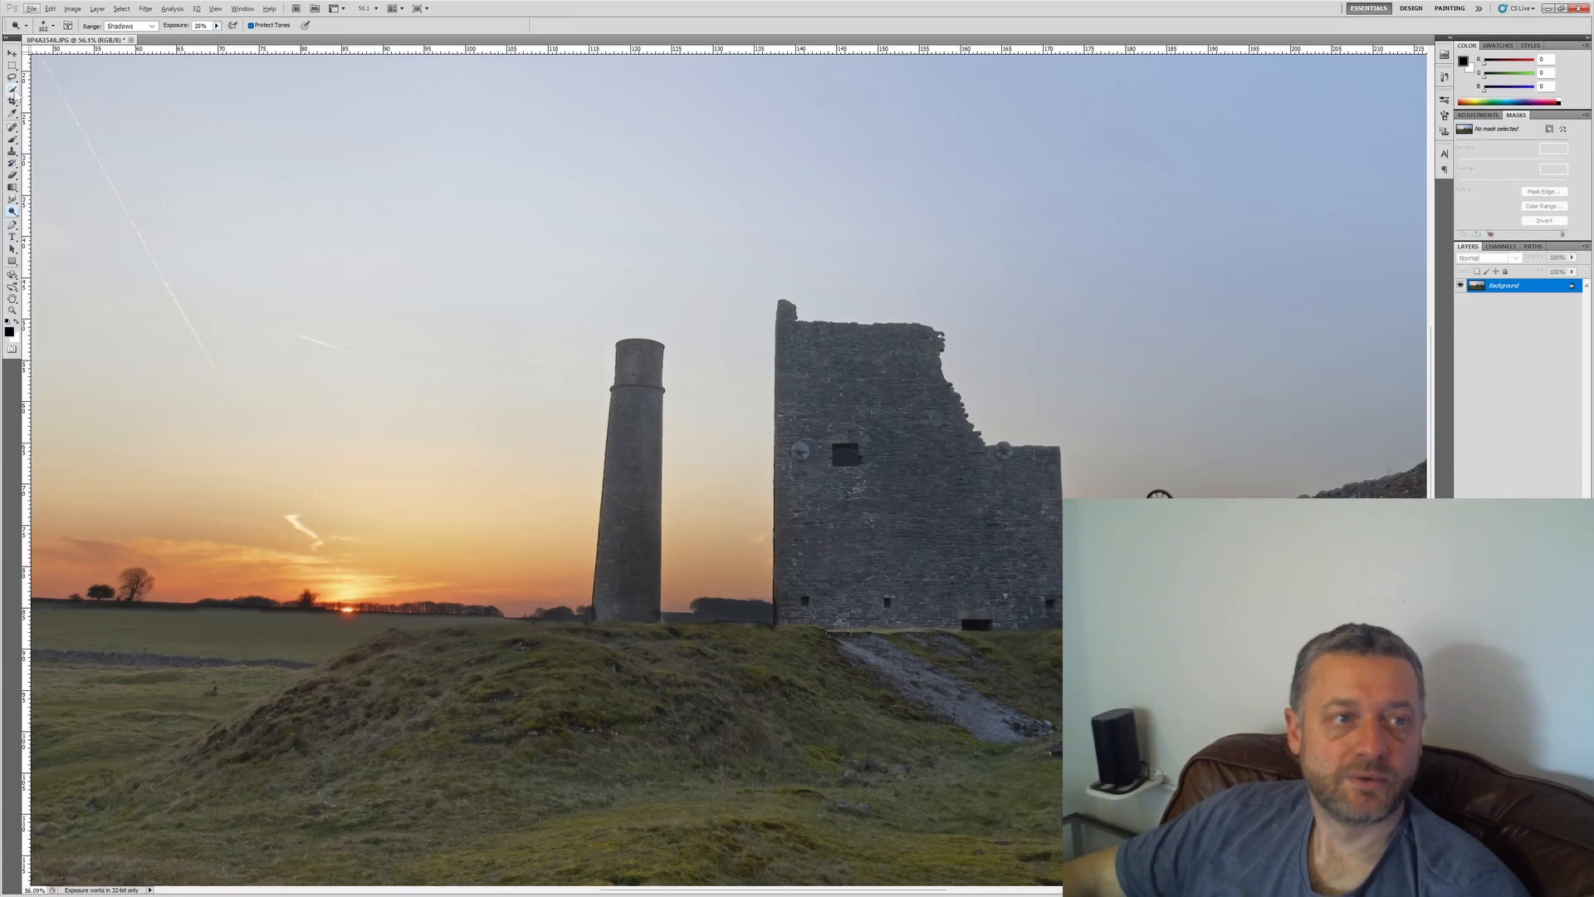
pyautogui.moveTo(633, 628); pyautogui.dragTo(642, 626)
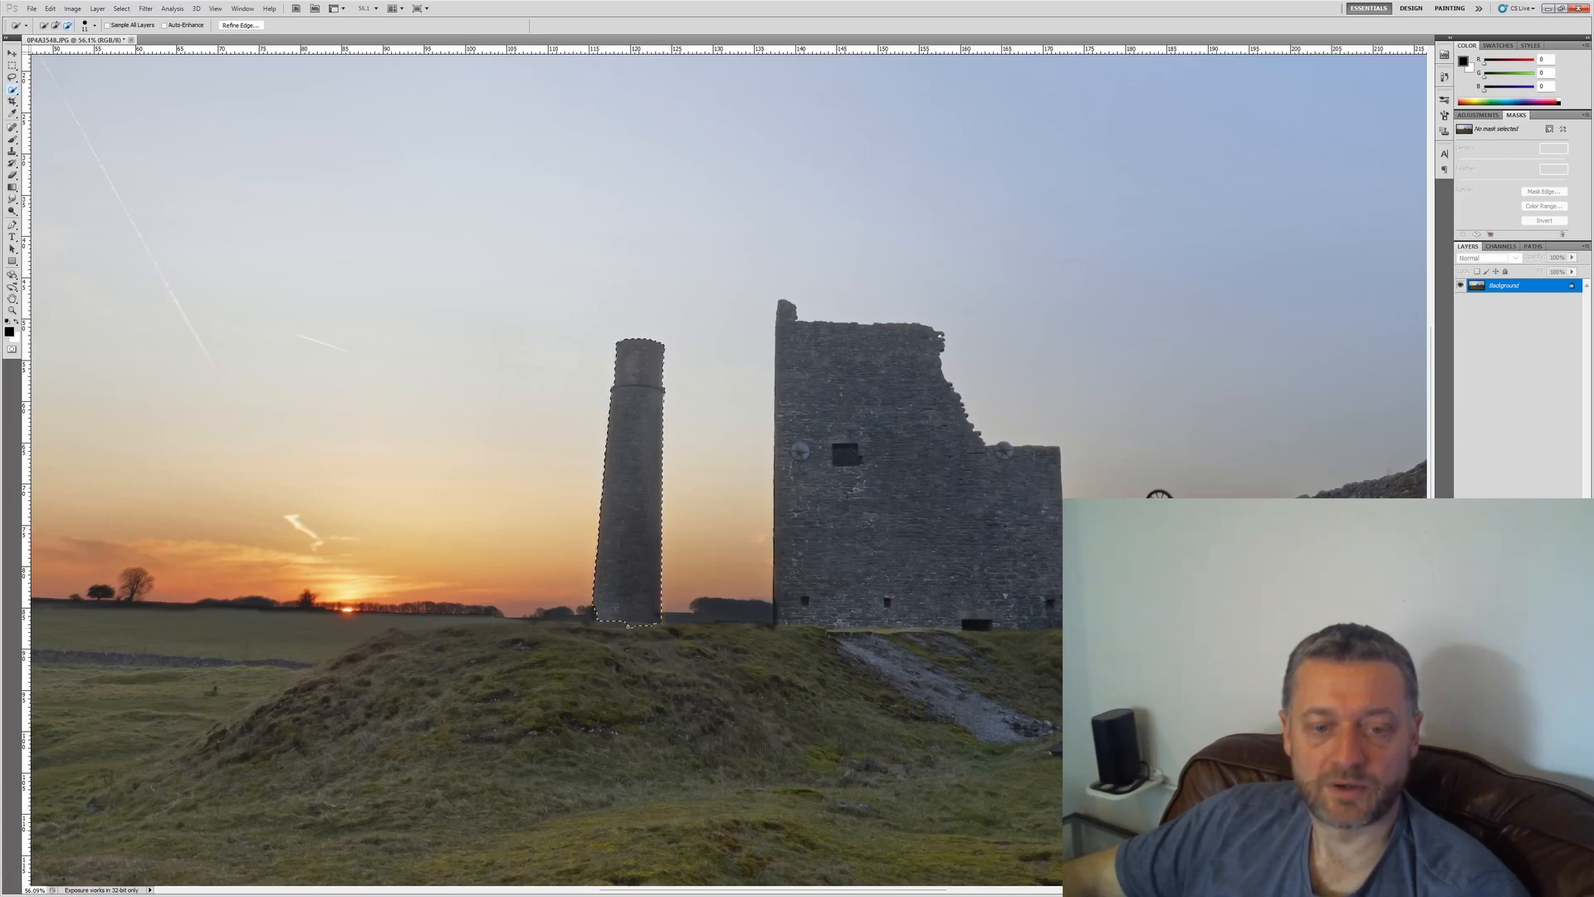
pyautogui.moveTo(872, 373)
pyautogui.mouseDown()
pyautogui.moveTo(830, 498)
pyautogui.moveTo(872, 581)
pyautogui.moveTo(930, 614)
pyautogui.moveTo(797, 614)
pyautogui.mouseUp()
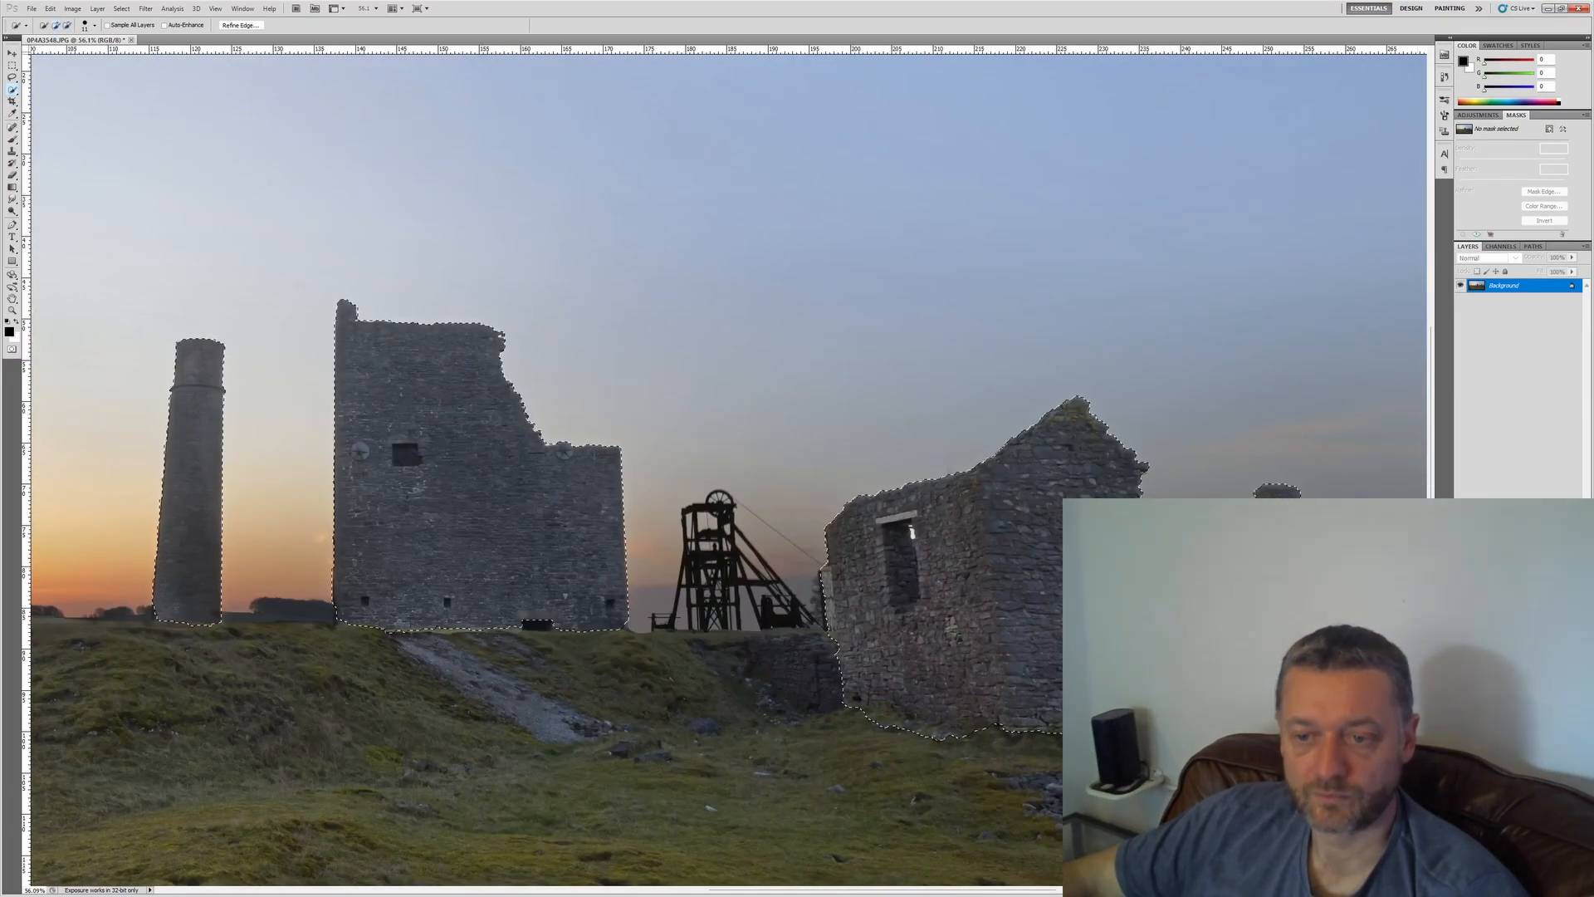
pyautogui.hscroll(-3, 40, 239)
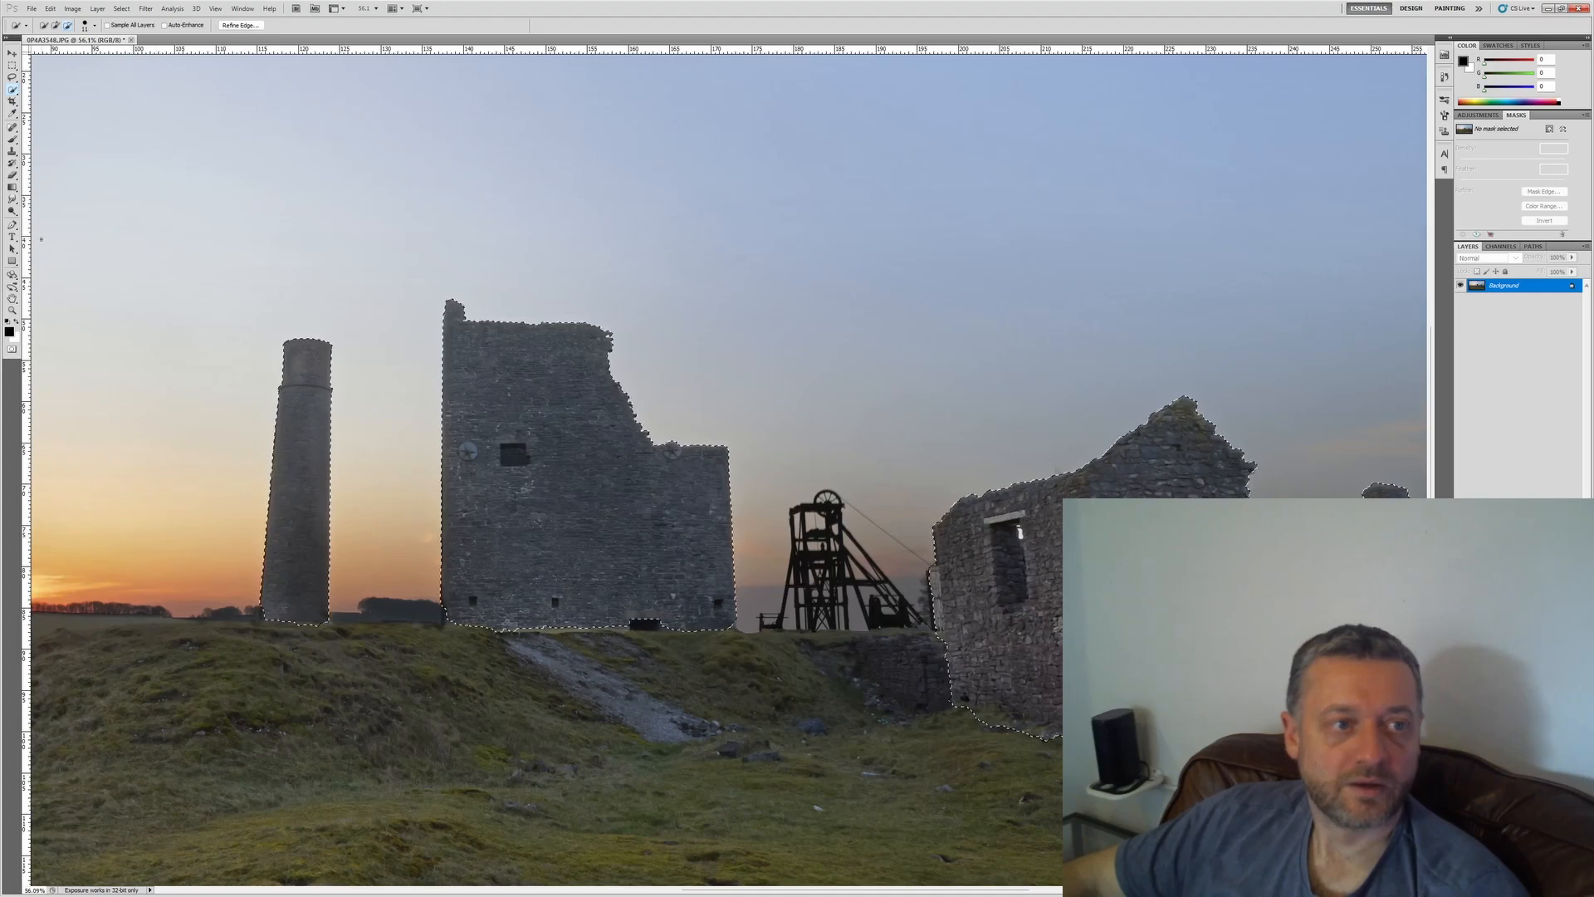
# Step: Lighten the shadows of the selected chimney and ruins with a 257 px Dodge brush, and deselect them
pyautogui.click(12, 211)
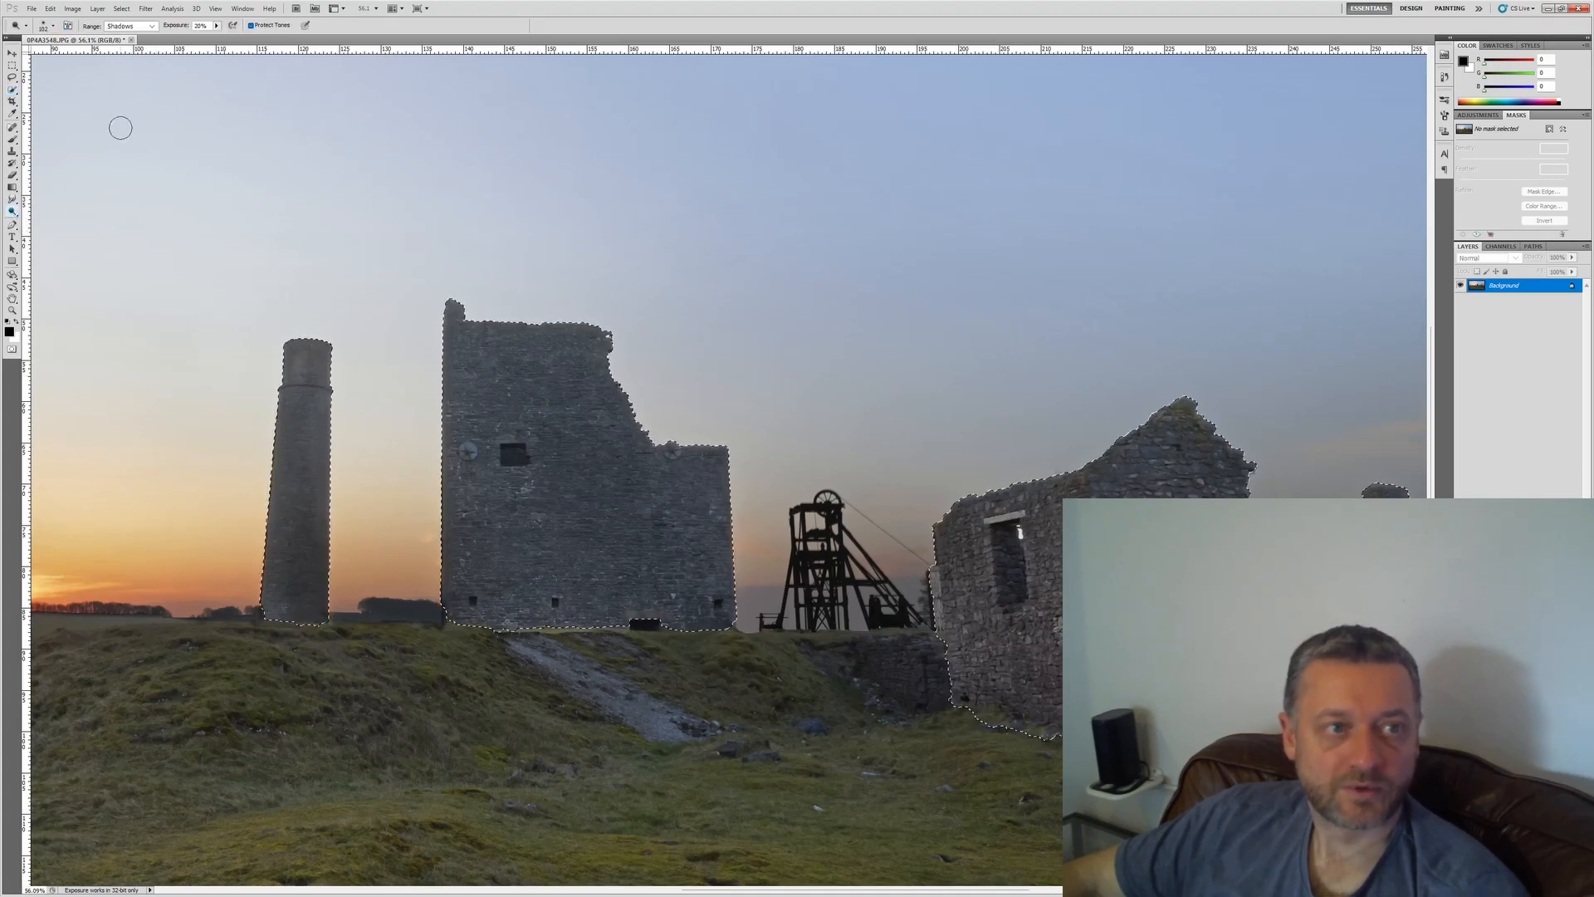
pyautogui.click(52, 25)
pyautogui.moveTo(73, 55); pyautogui.dragTo(88, 56)
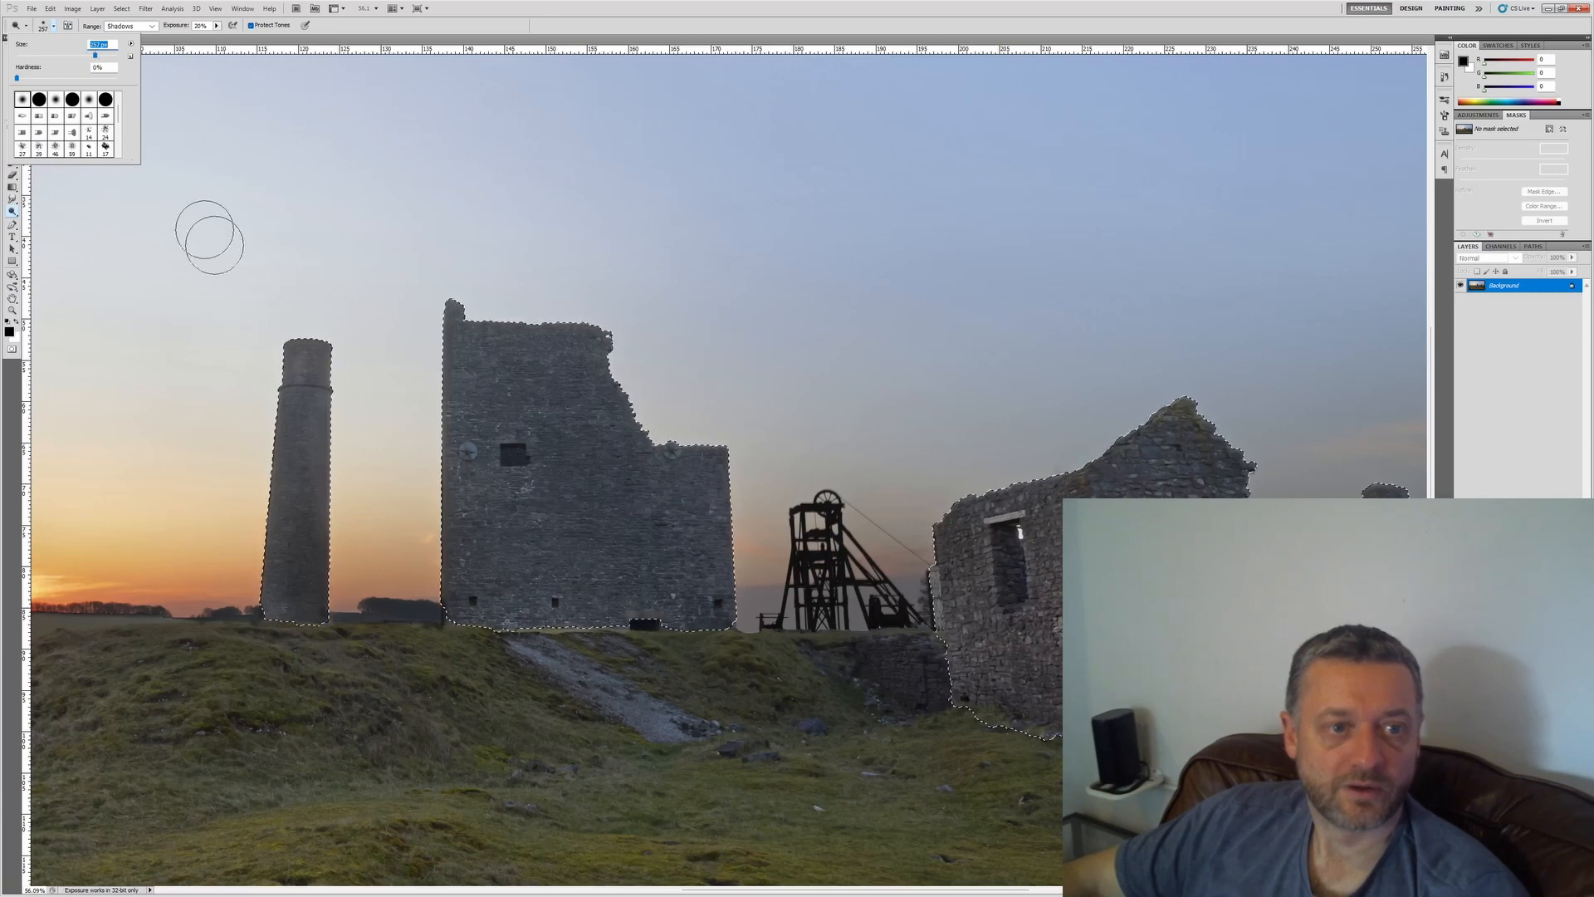
pyautogui.write('257')
pyautogui.press('Return')
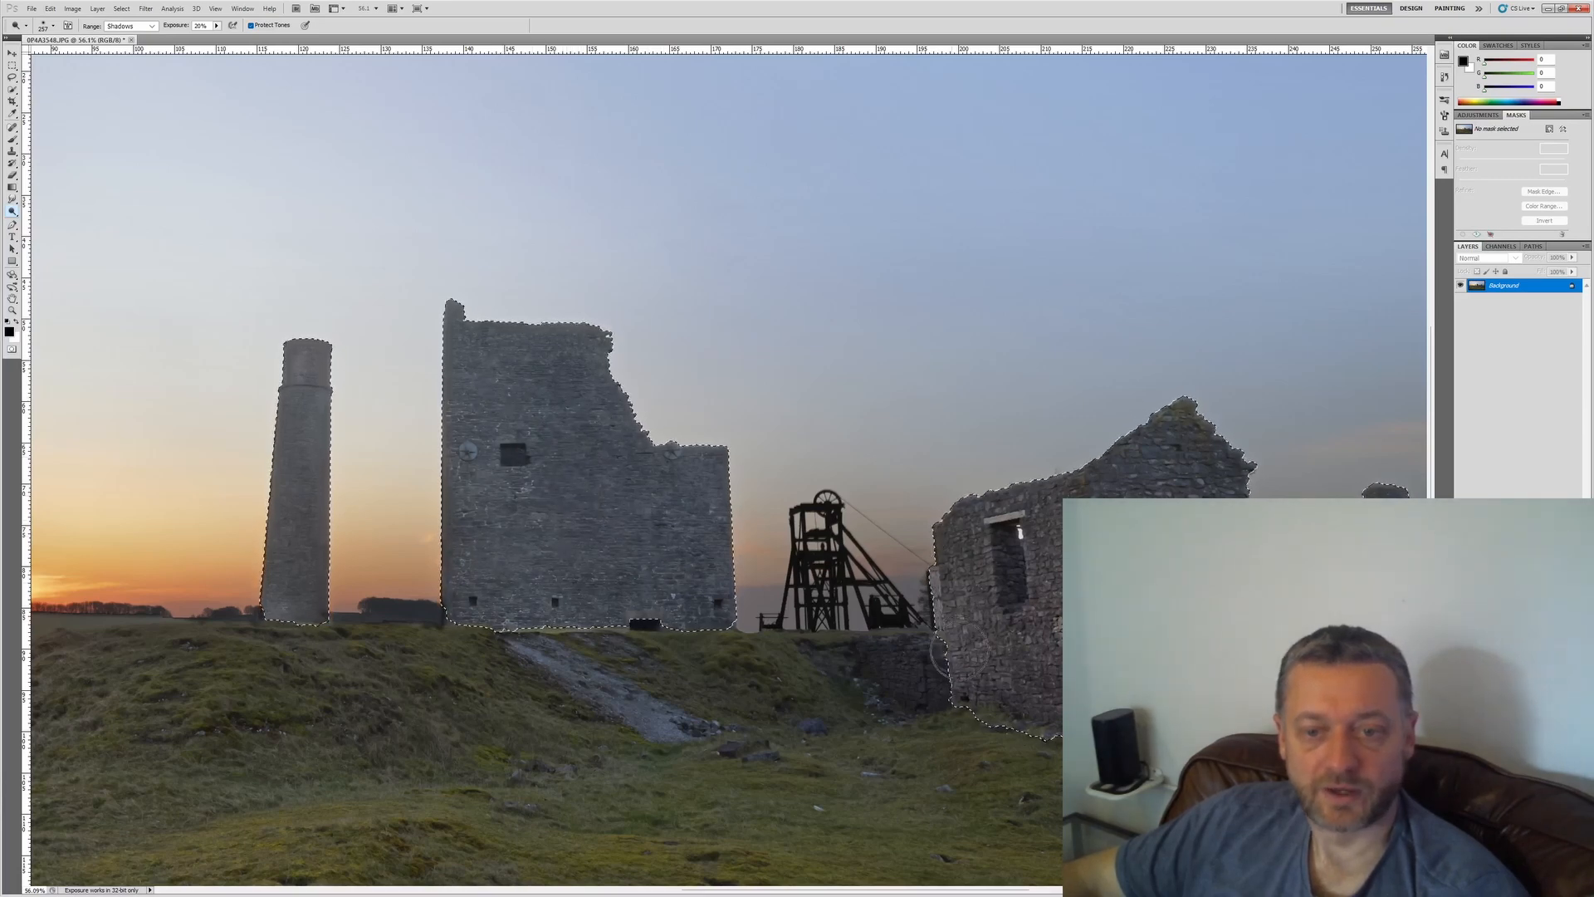
pyautogui.scroll(-4, 775, 617)
pyautogui.hotkey('ctrl', 'd')
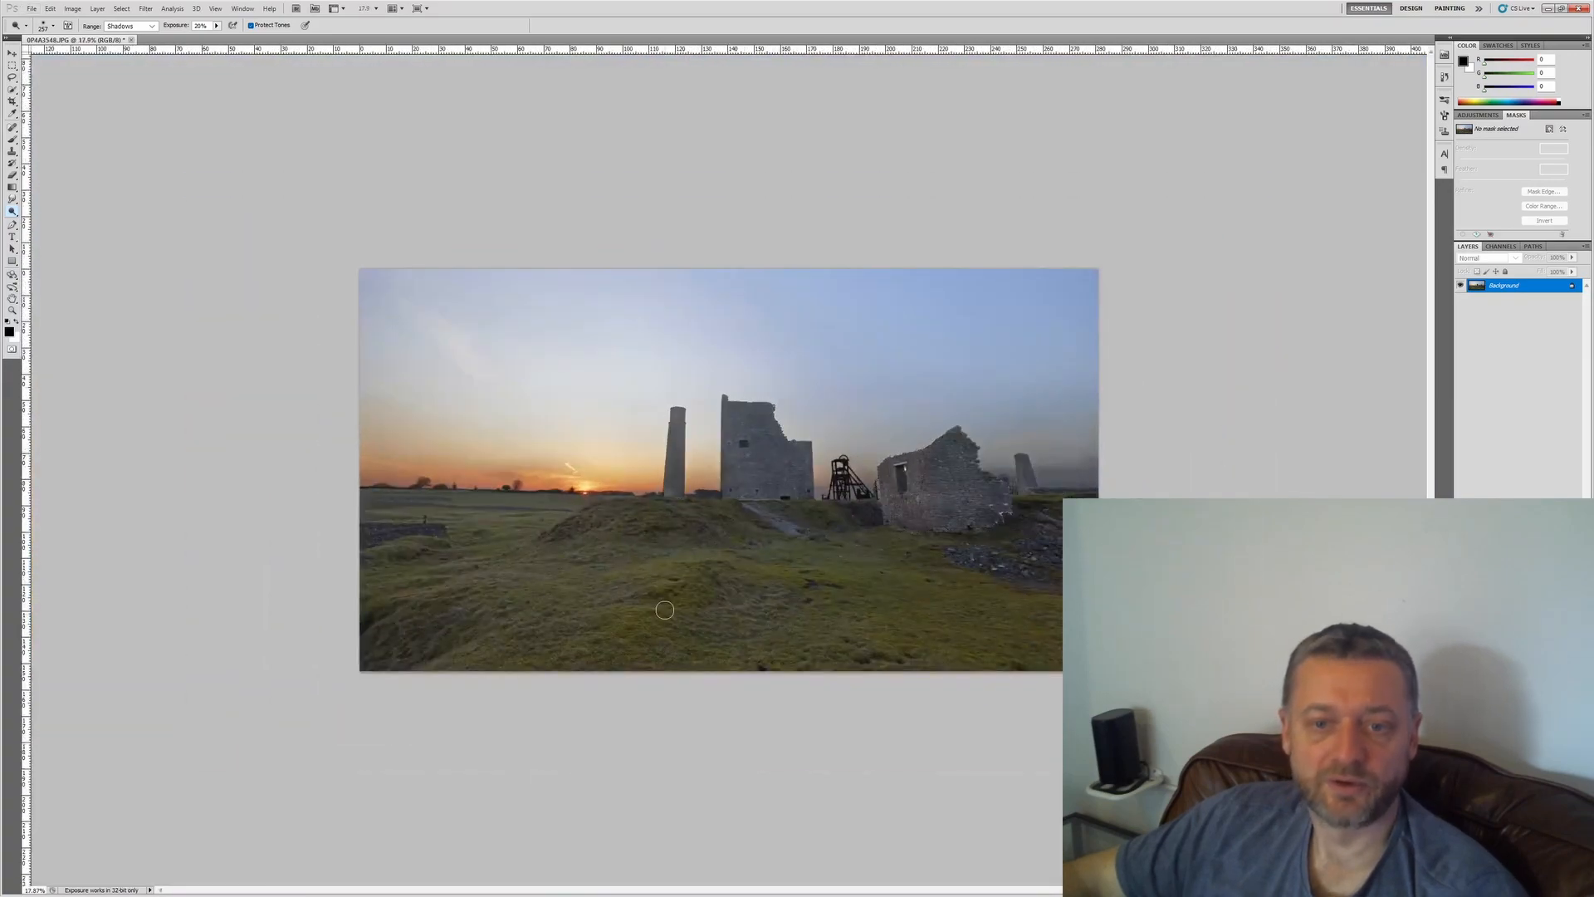
# Step: Try selecting the chimney alone with the Quick Selection tool, and discard the selection
pyautogui.scroll(5, 631, 471)
pyautogui.press('w')
pyautogui.scroll(3, 841, 338)
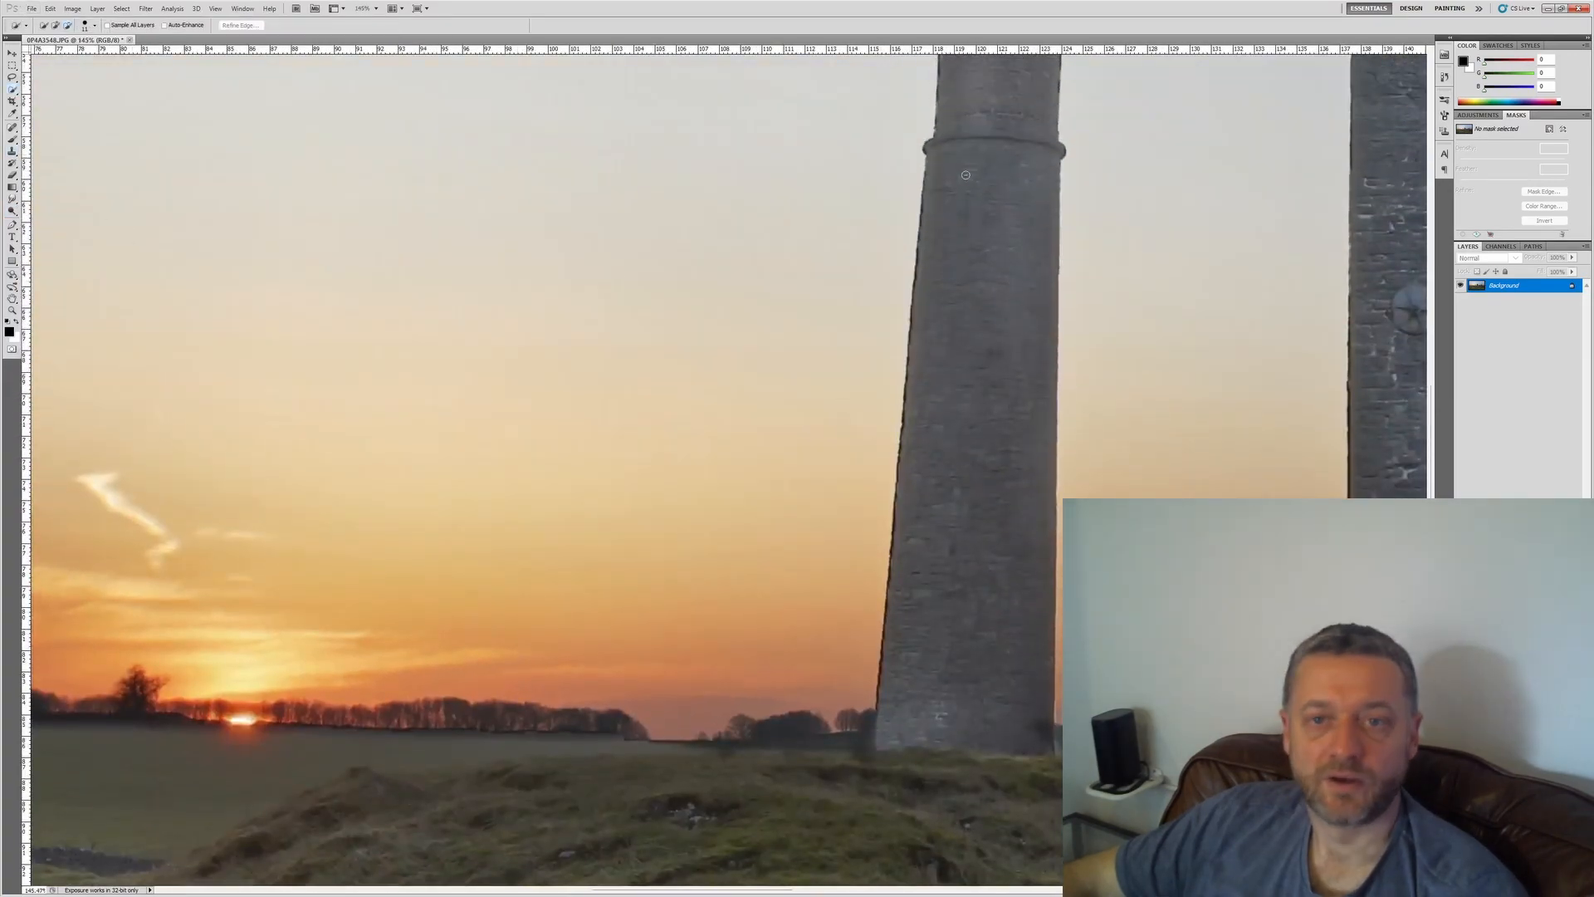
pyautogui.click(941, 235)
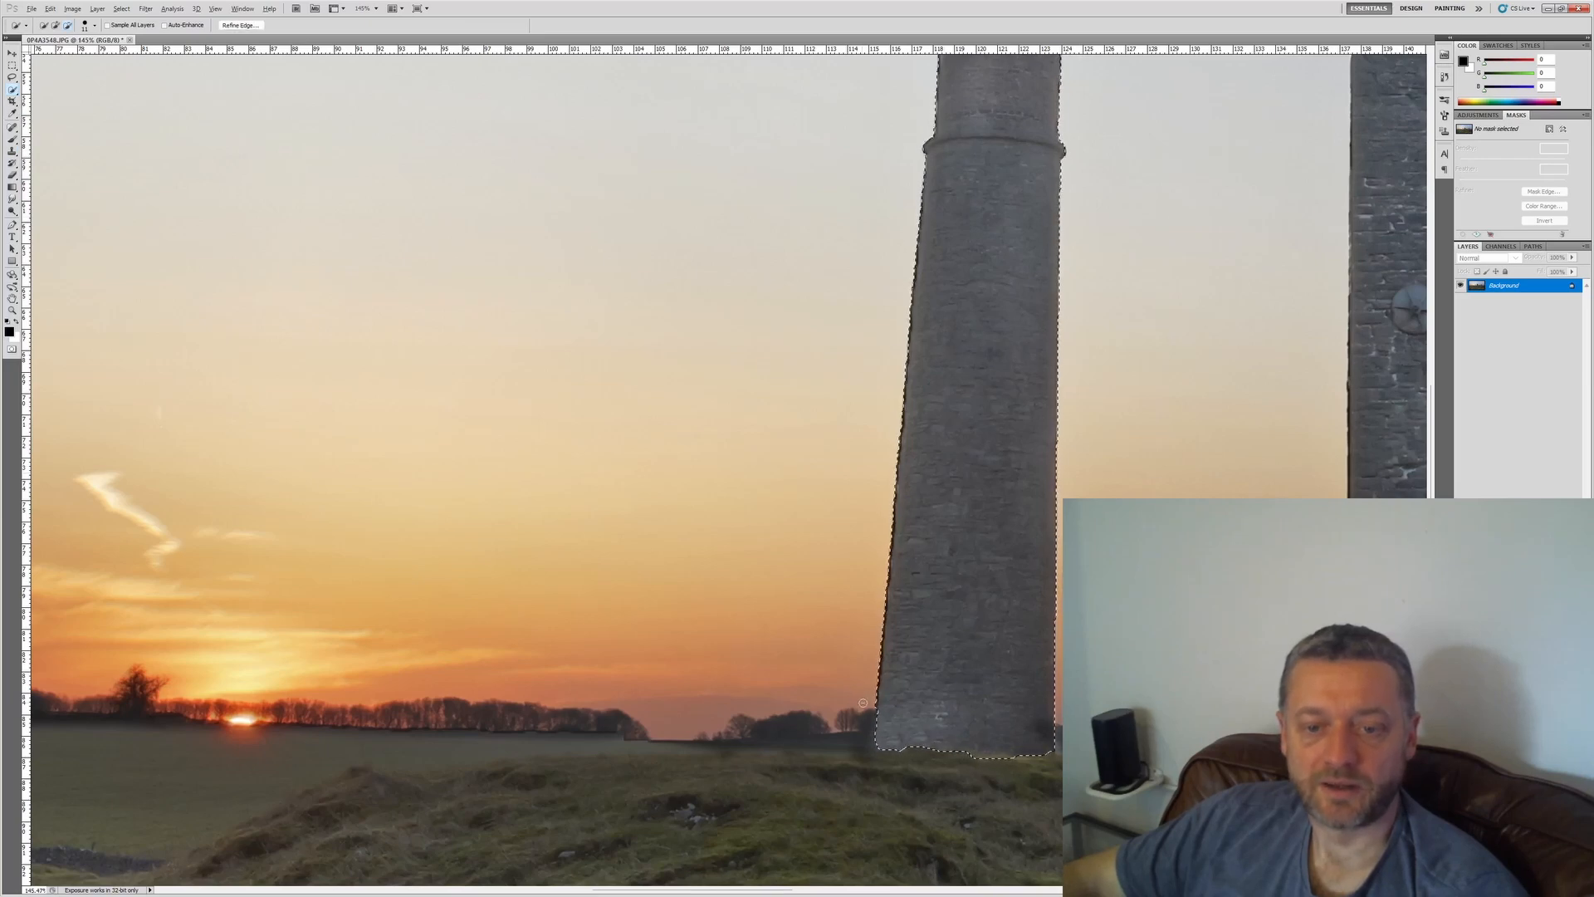
pyautogui.hotkey('ctrl', 'd')
# Step: Outline the thin dark fringe along the chimney's sunward edge, from its base up to the collar, with the Polygonal Lasso
pyautogui.click(12, 66)
pyautogui.rightClick(12, 68)
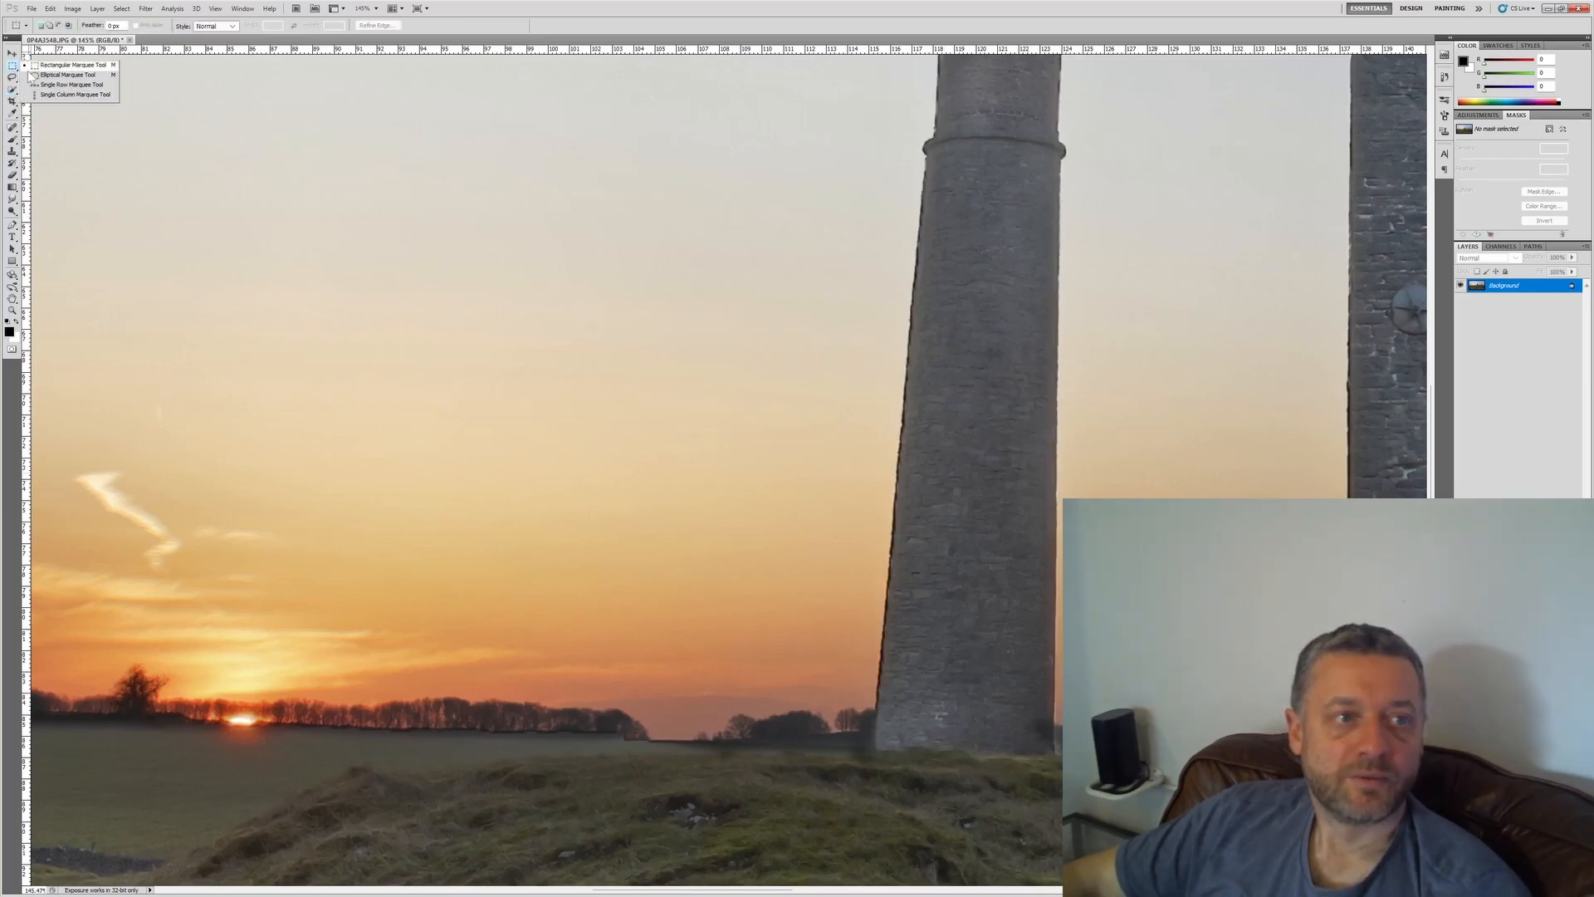
pyautogui.click(12, 77)
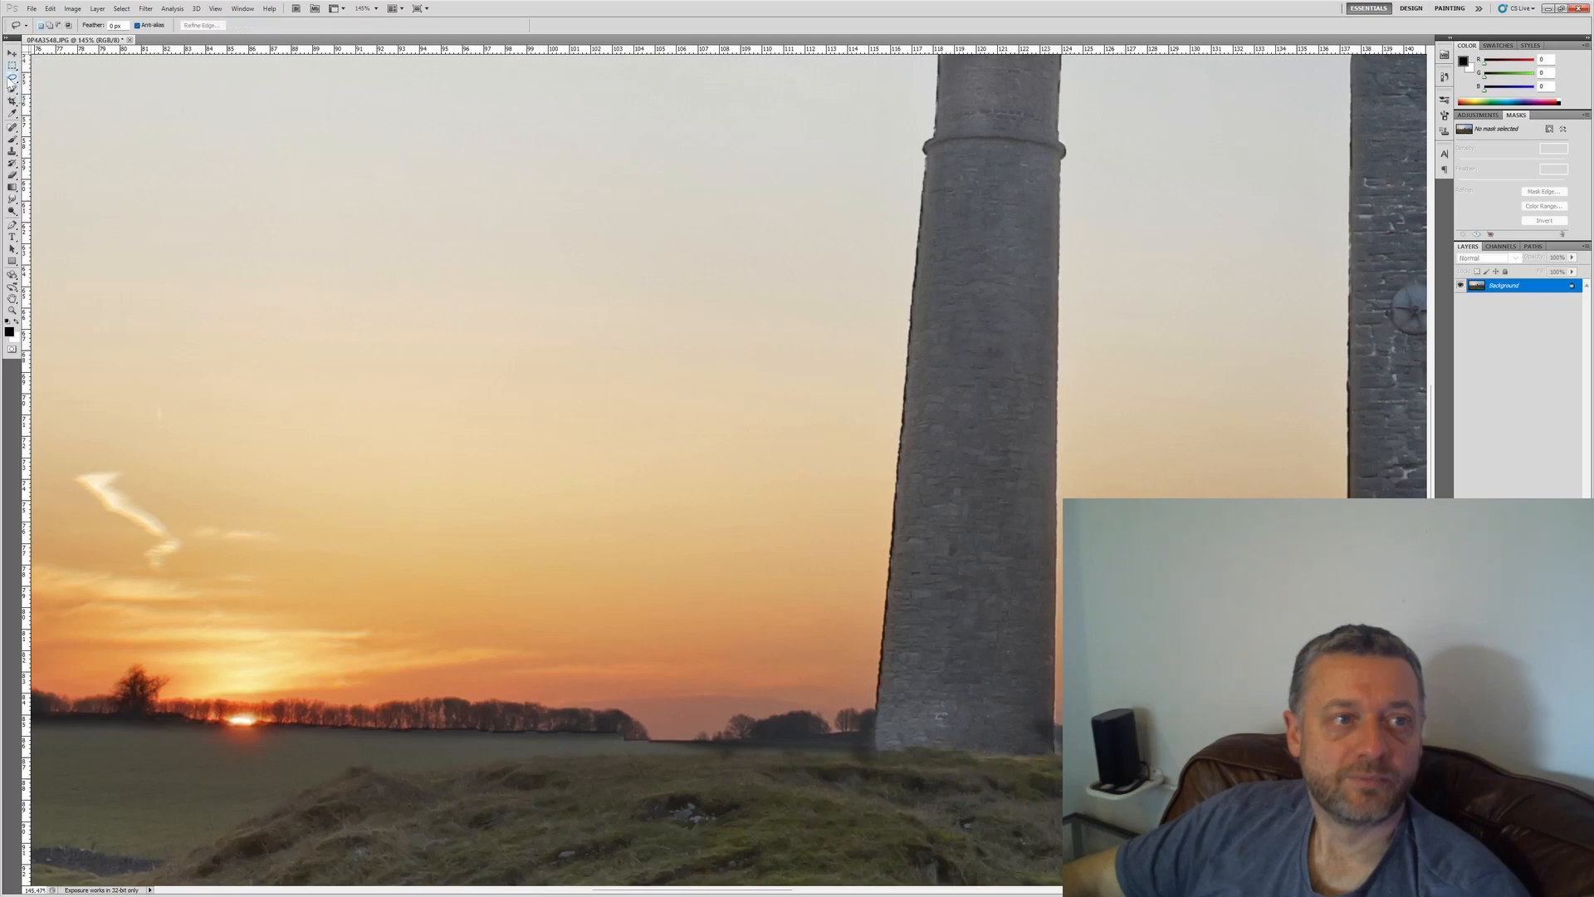
pyautogui.rightClick(13, 77)
pyautogui.click(50, 86)
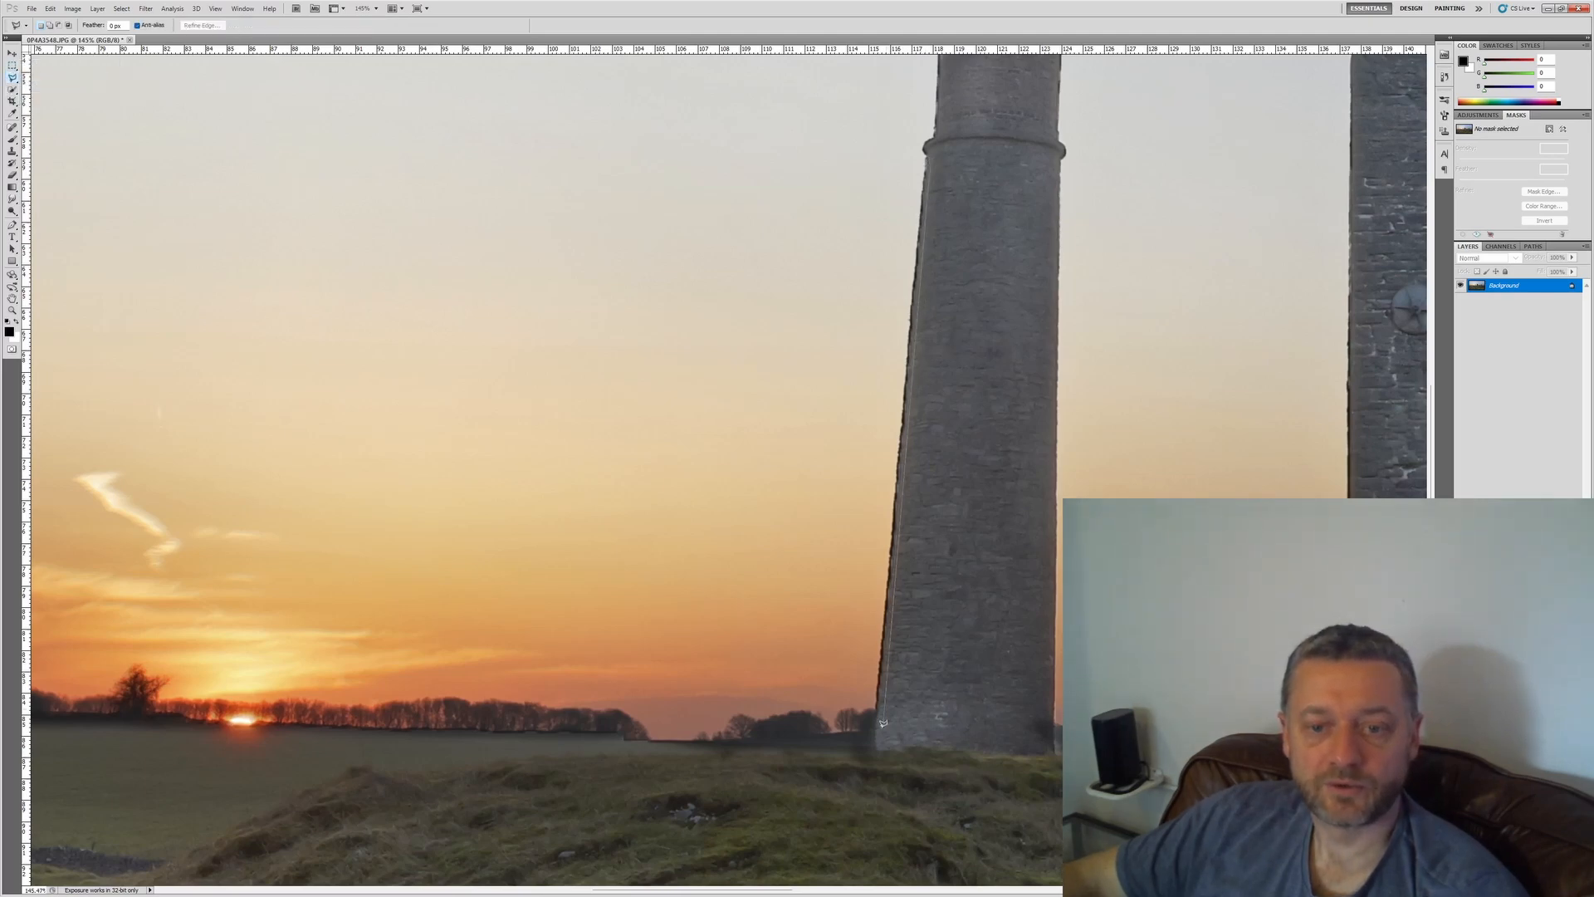
pyautogui.click(875, 754)
pyautogui.click(867, 754)
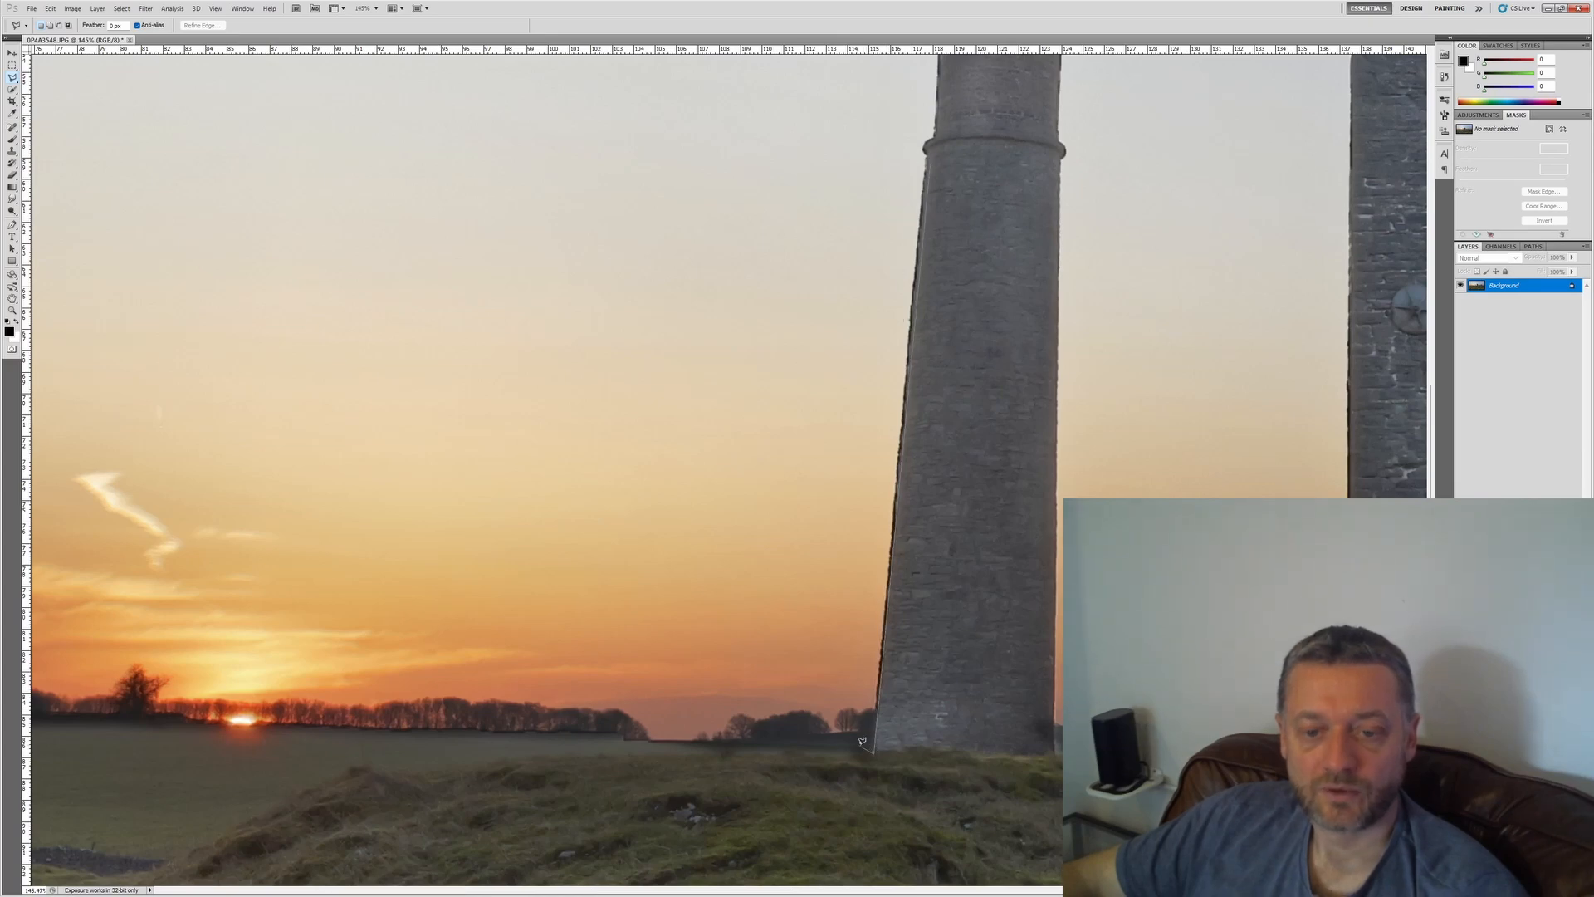
pyautogui.click(930, 164)
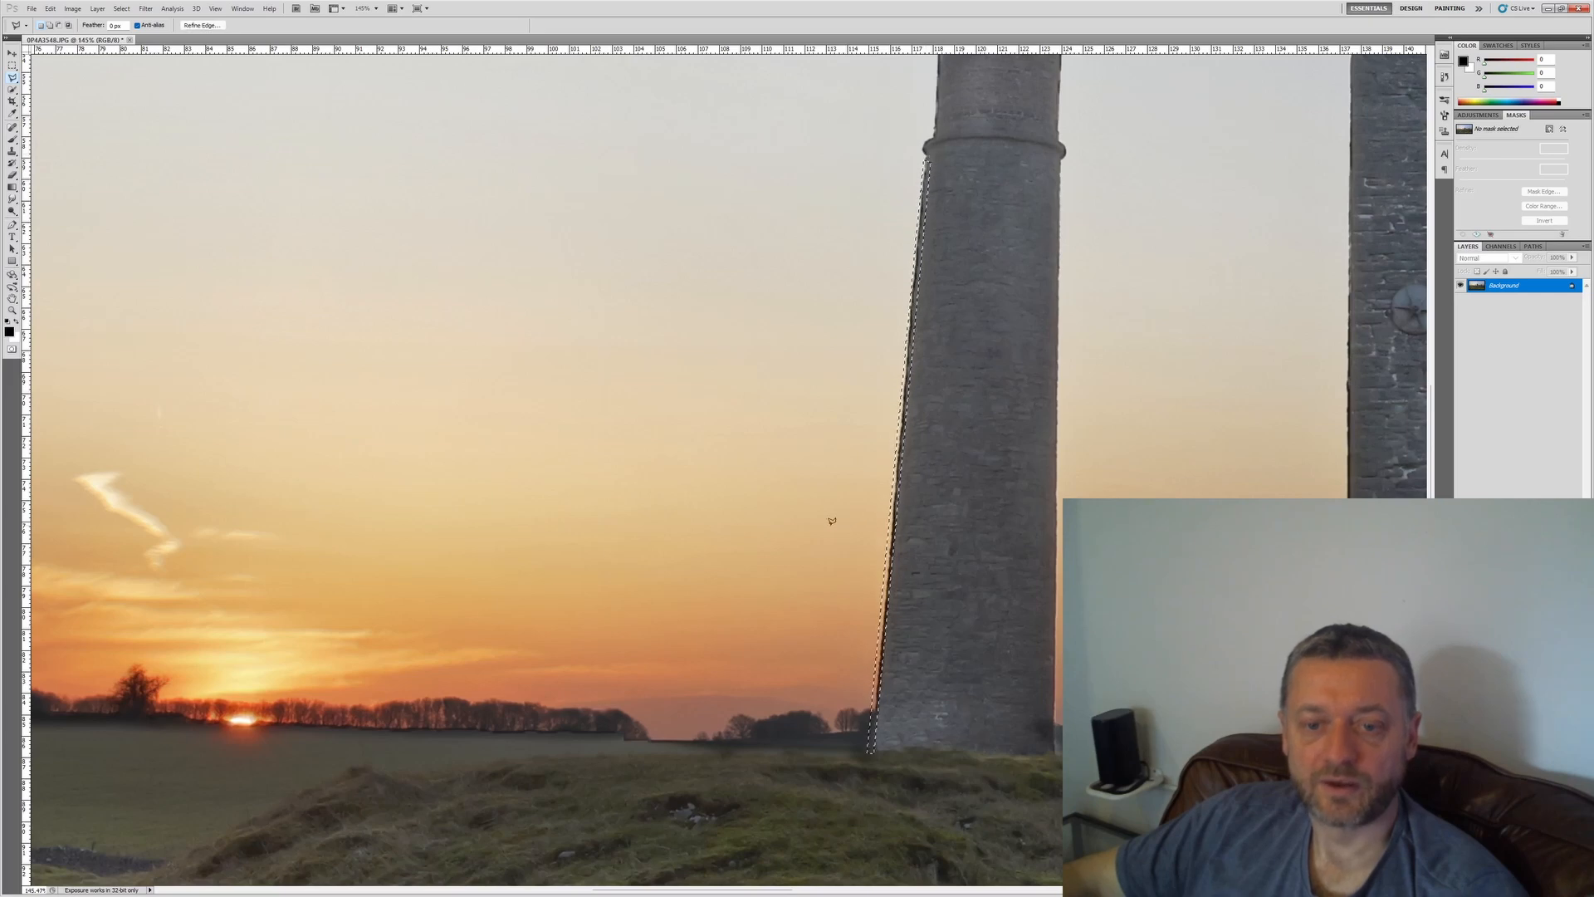
# Step: Clone neighbouring sky over the selected dark fringe along the chimney's edge, and deselect it
pyautogui.click(12, 152)
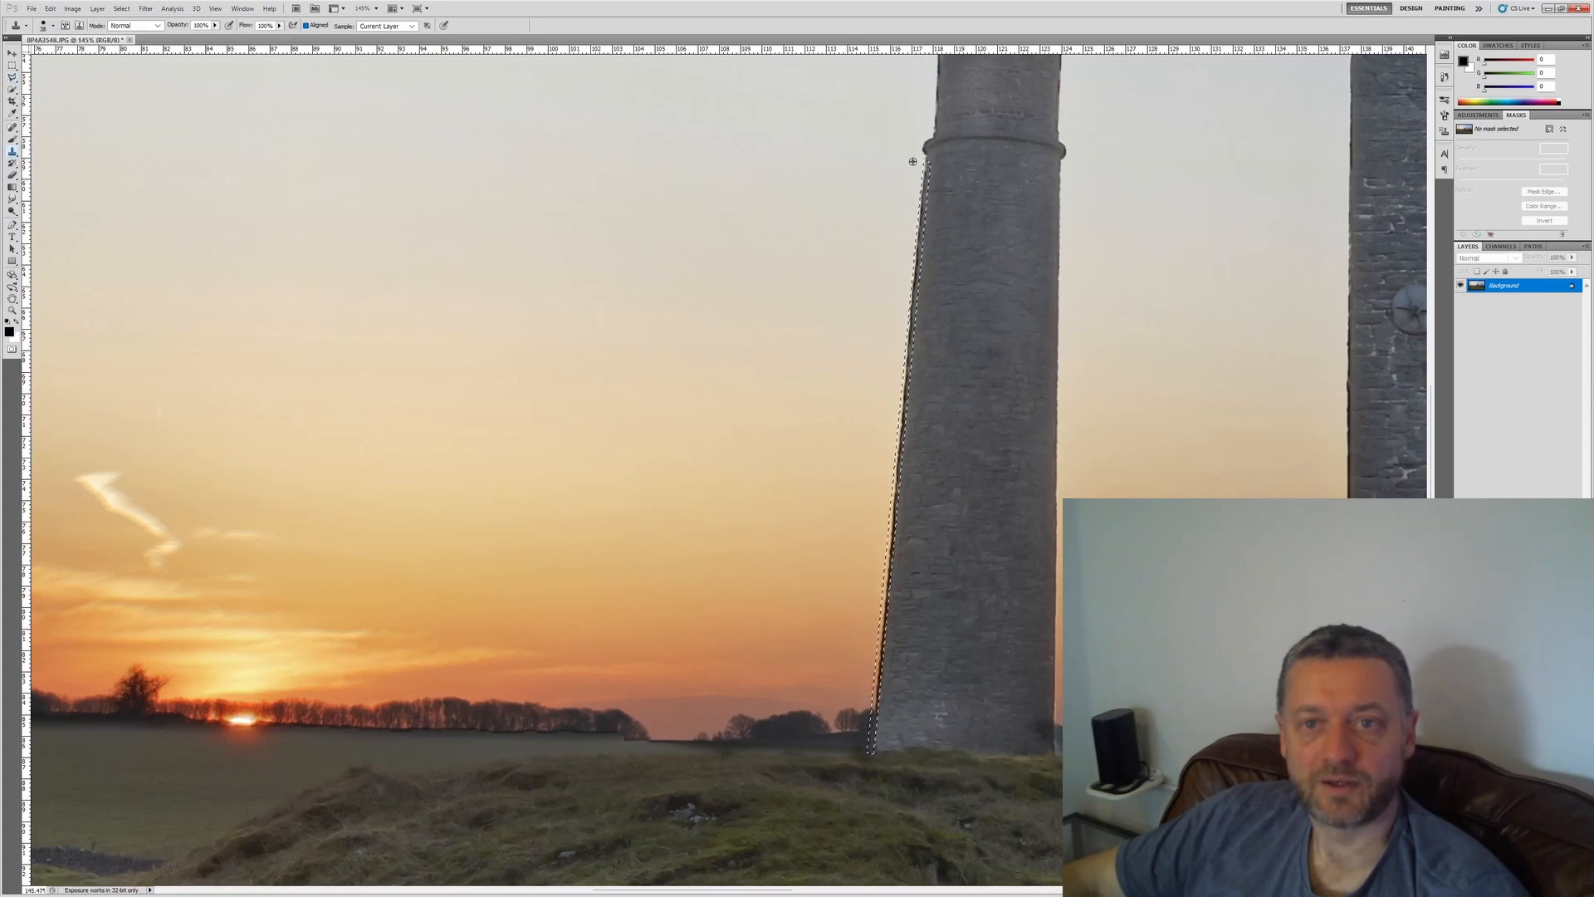
pyautogui.moveTo(925, 164)
pyautogui.mouseDown()
pyautogui.moveTo(943, 446)
pyautogui.moveTo(935, 219)
pyautogui.moveTo(907, 601)
pyautogui.moveTo(893, 416)
pyautogui.moveTo(895, 620)
pyautogui.moveTo(873, 750)
pyautogui.moveTo(896, 696)
pyautogui.moveTo(880, 751)
pyautogui.mouseUp()
pyautogui.hotkey('ctrl', 'd')
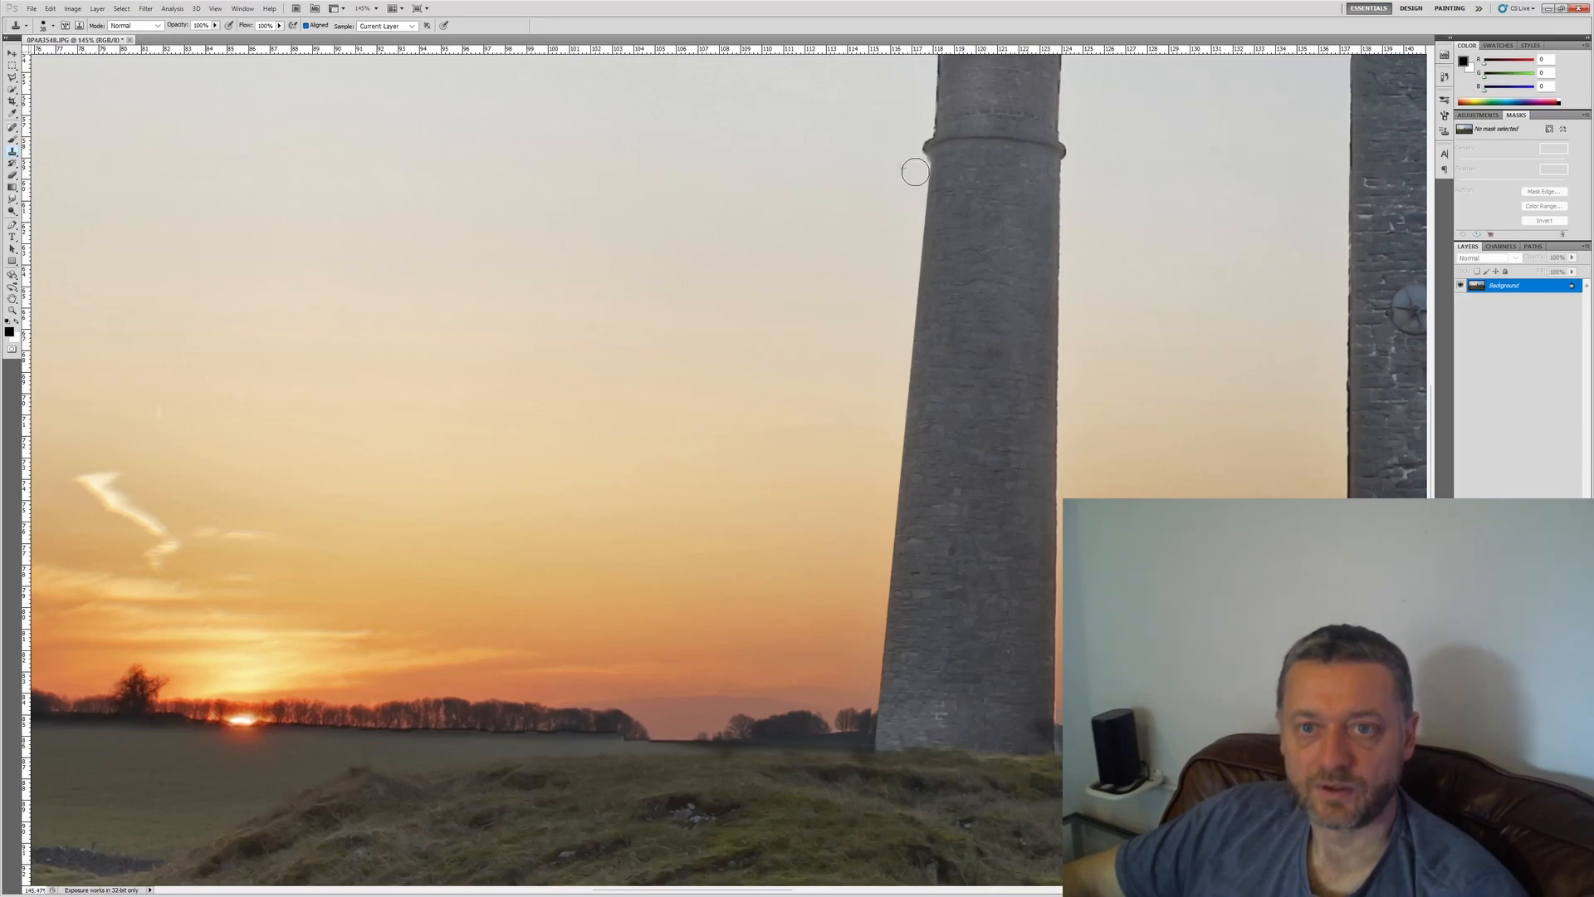
# Step: Switch the Clone Stamp to a smaller round brush with 100% hardness for the edge just below the chimney's collar
pyautogui.keyDown('ctrl'); pyautogui.click(921, 158); pyautogui.keyUp('ctrl')
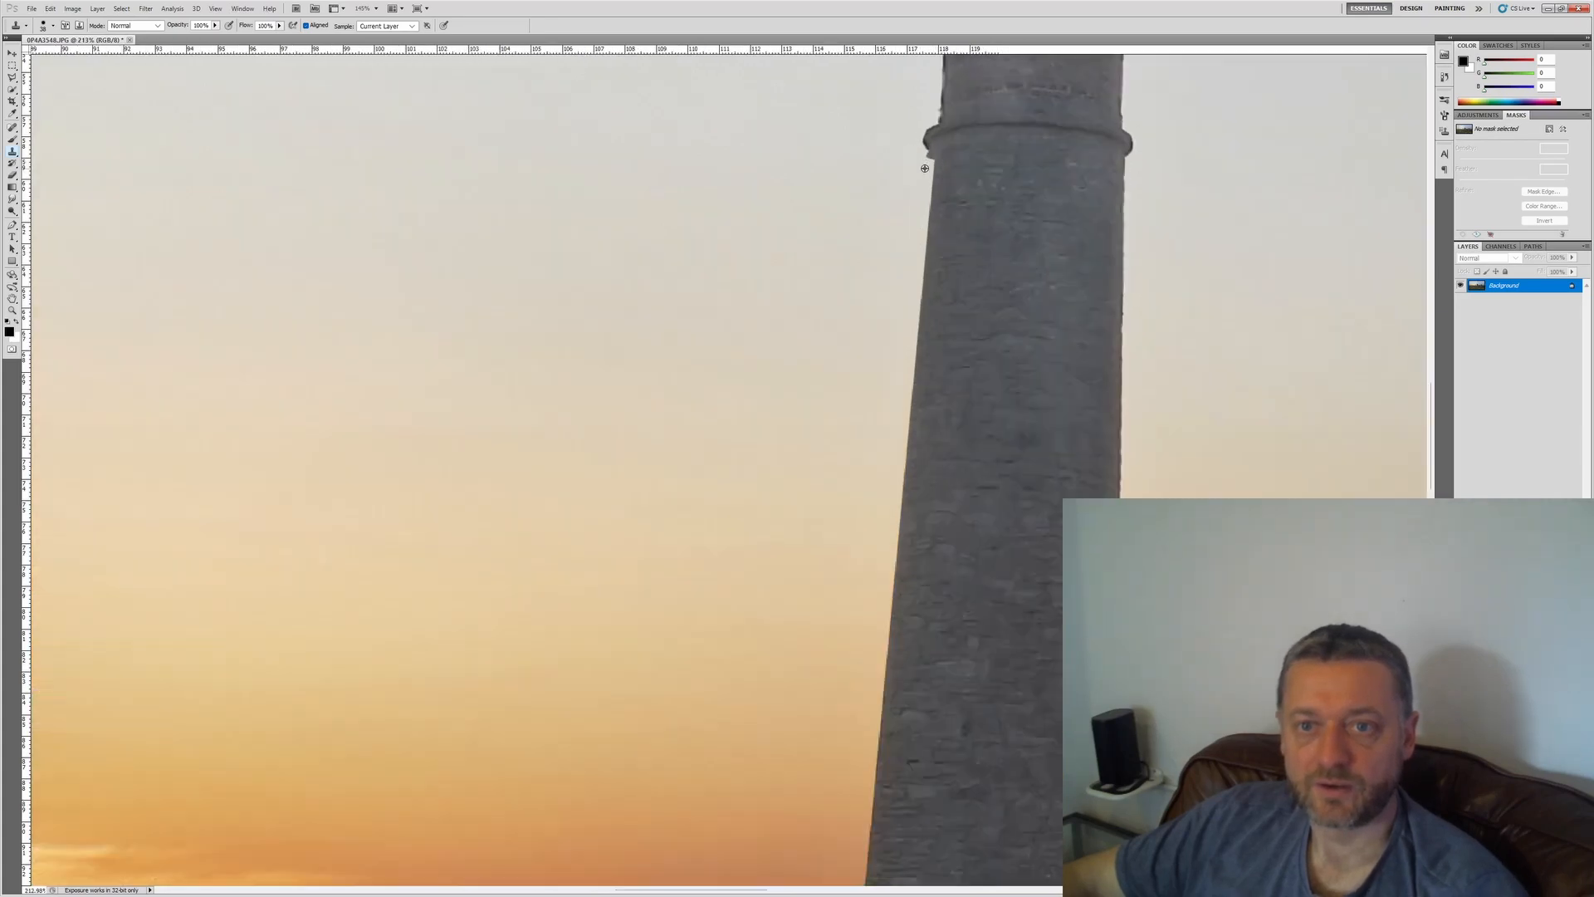
pyautogui.click(53, 26)
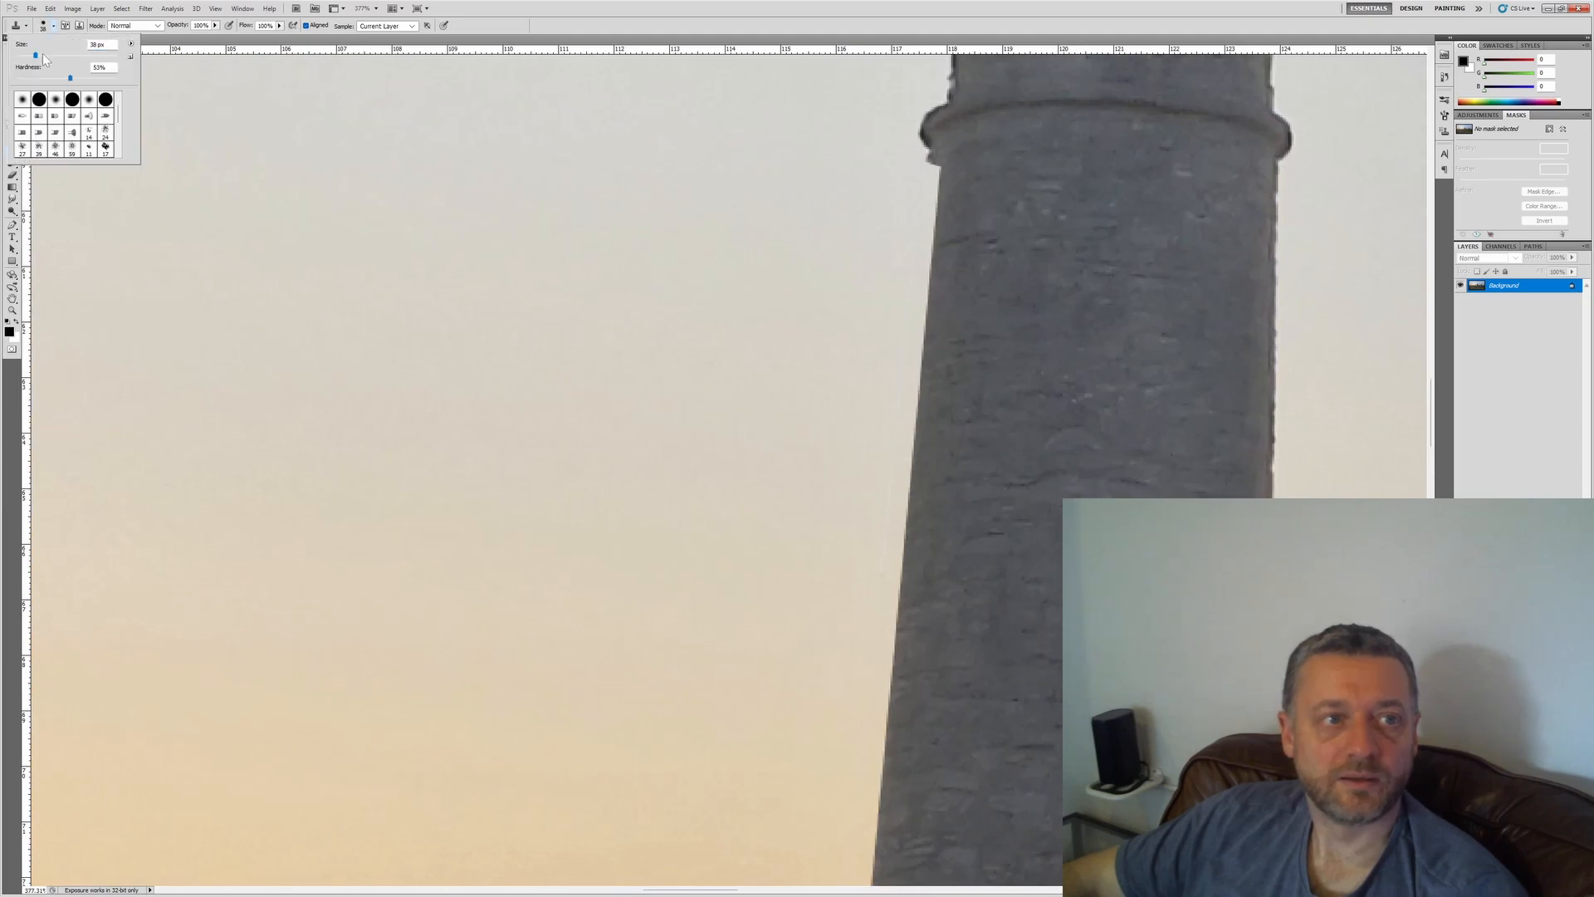
pyautogui.click(37, 100)
pyautogui.moveTo(34, 55); pyautogui.dragTo(22, 55)
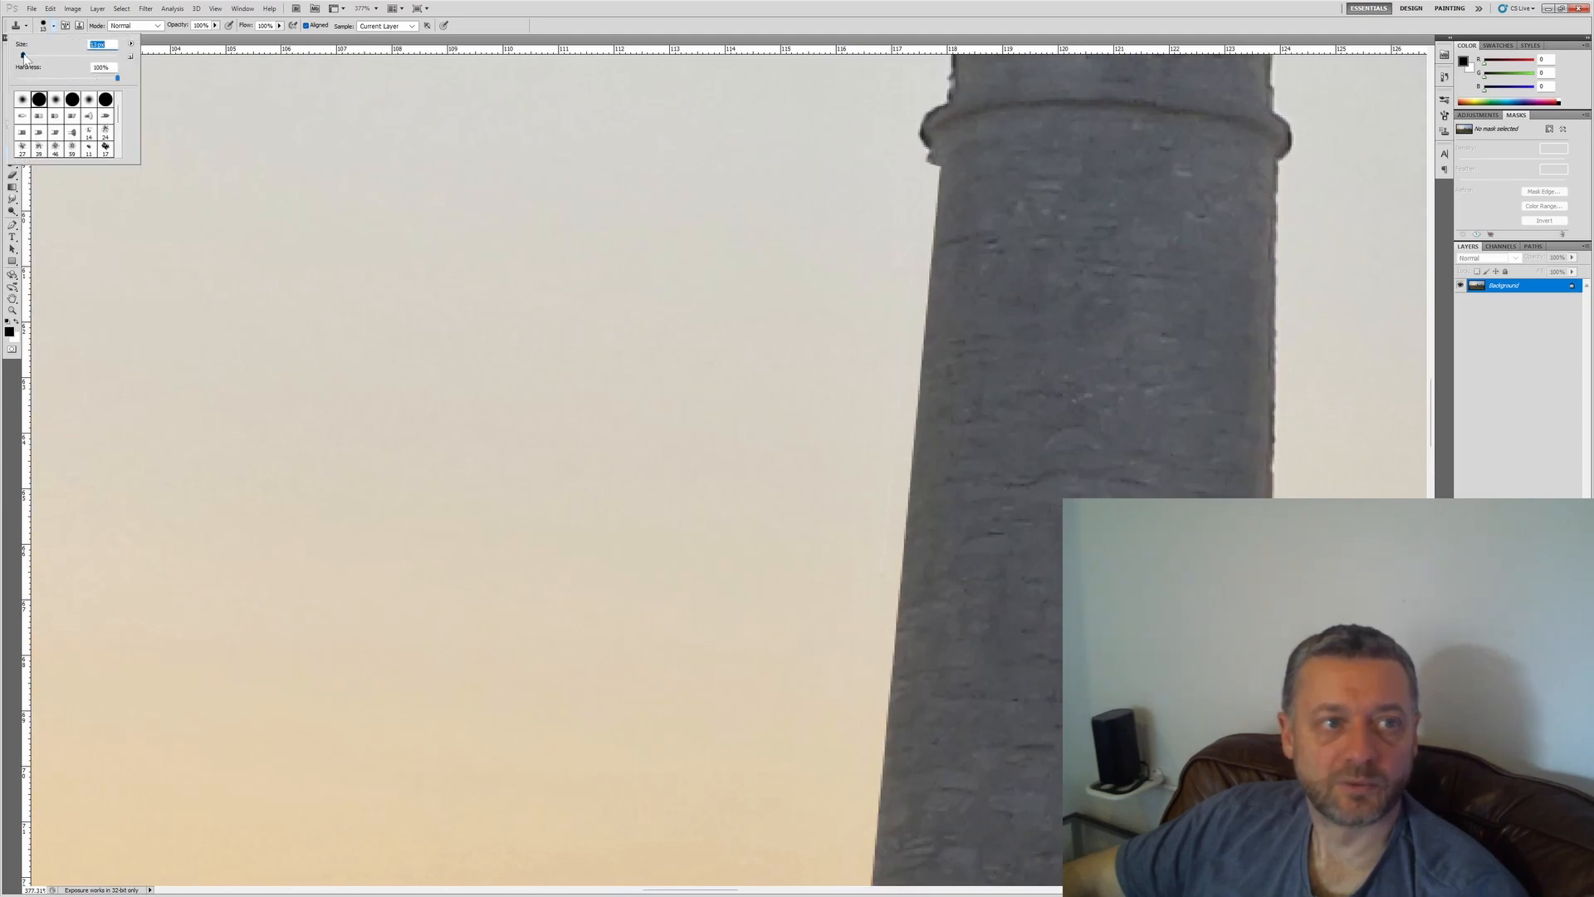
pyautogui.press('Return')
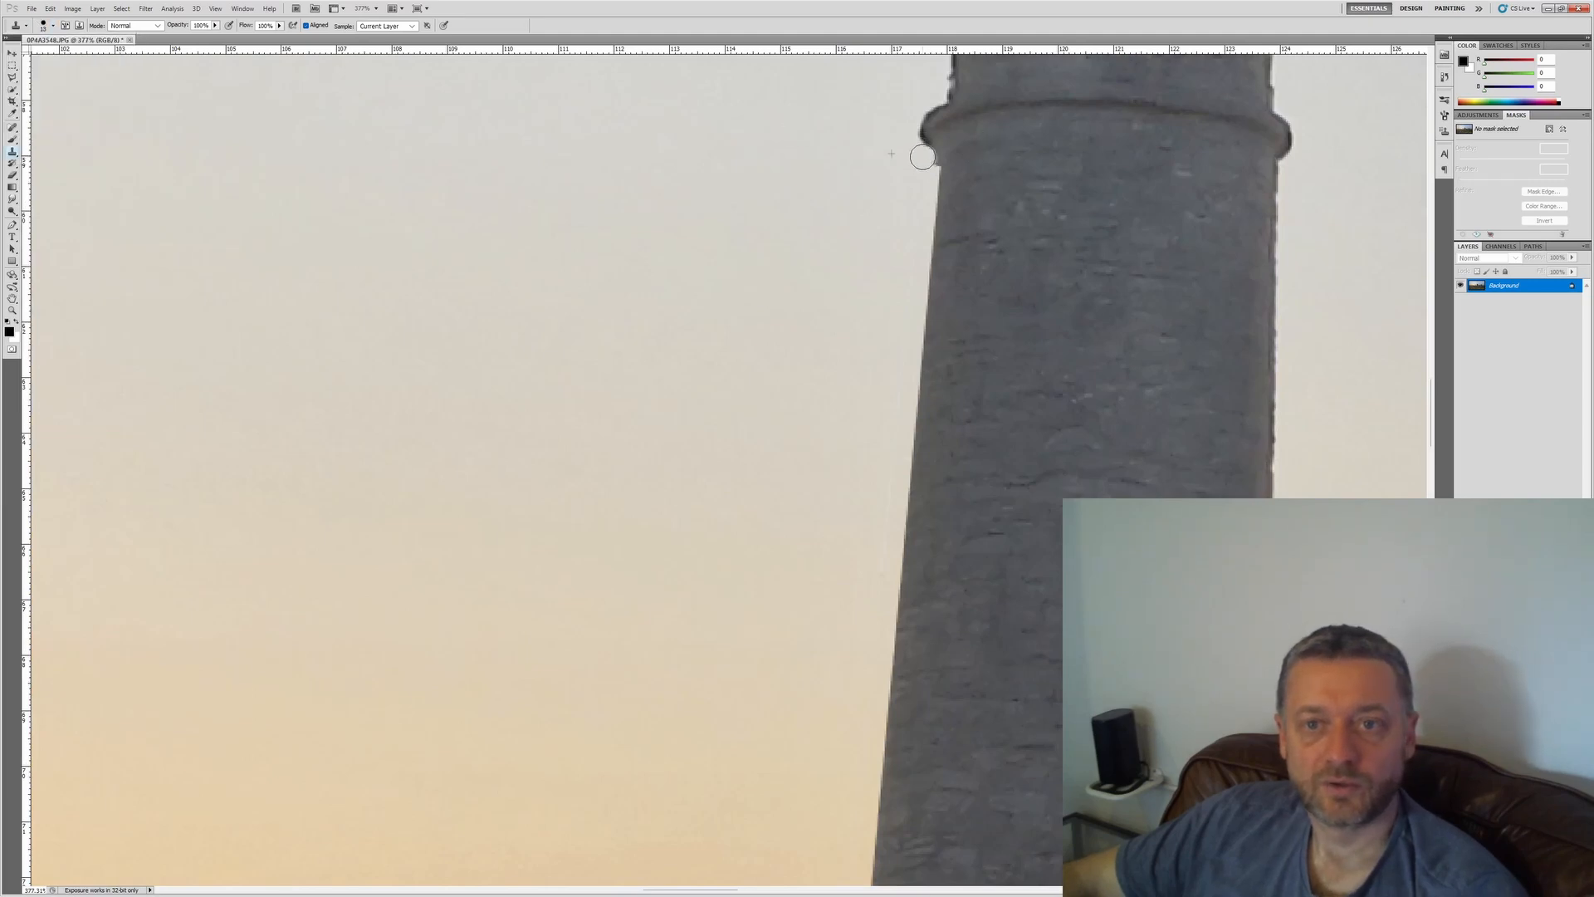
# Step: Select the dark fringe along the sunward edge of the chimney's top section with the Lasso, clone sky over it, and deselect it
pyautogui.scroll(-3, 813, 259)
pyautogui.scroll(2, 813, 260)
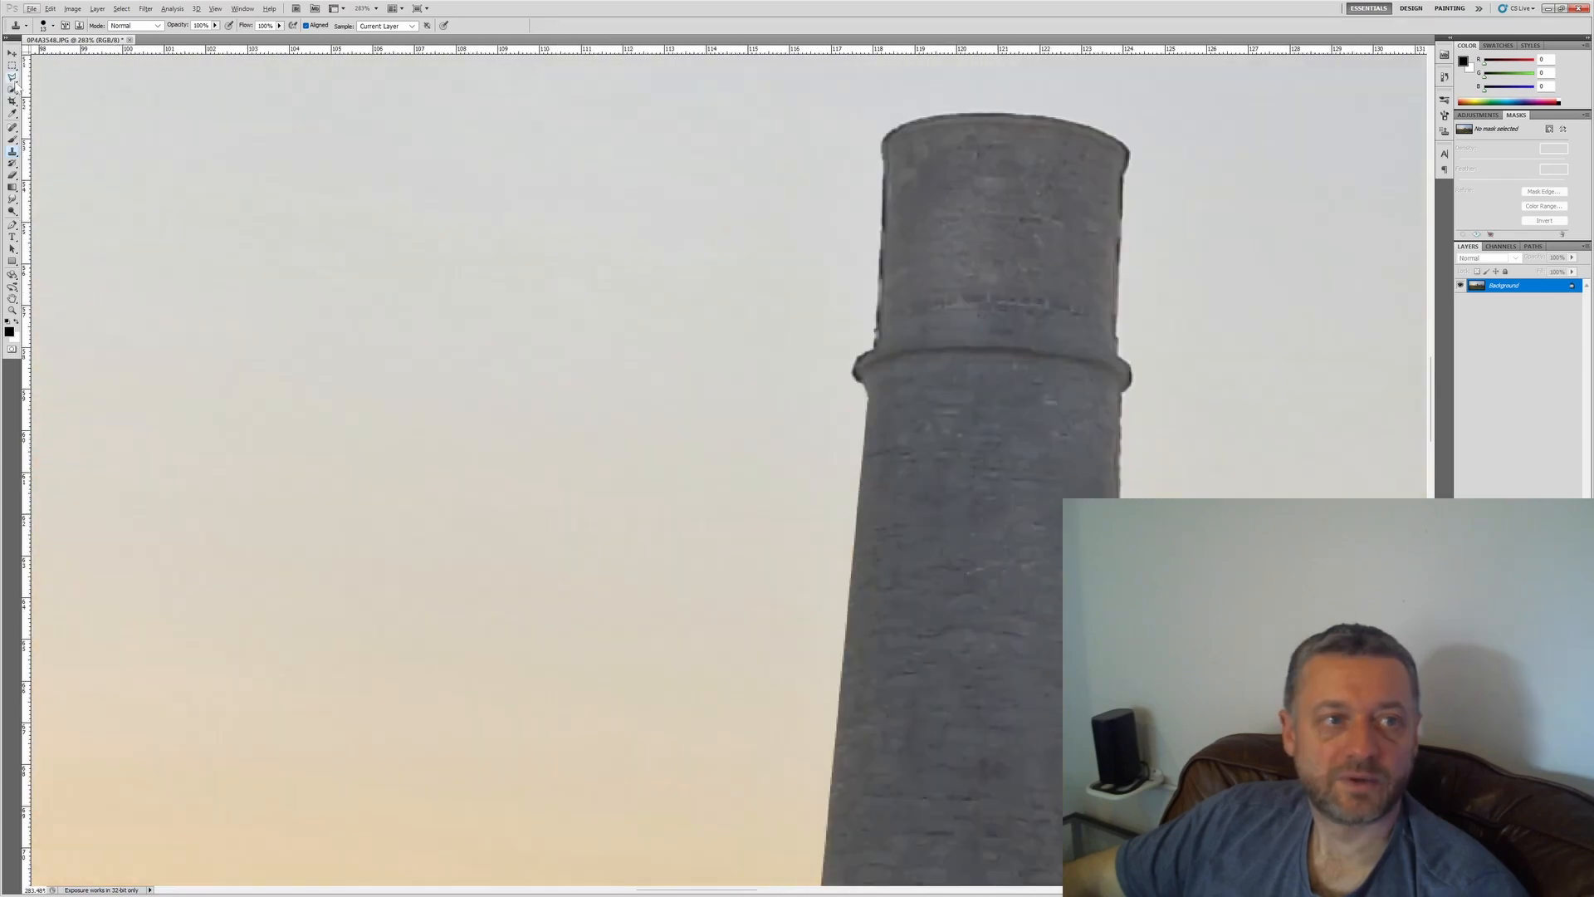
pyautogui.press('l')
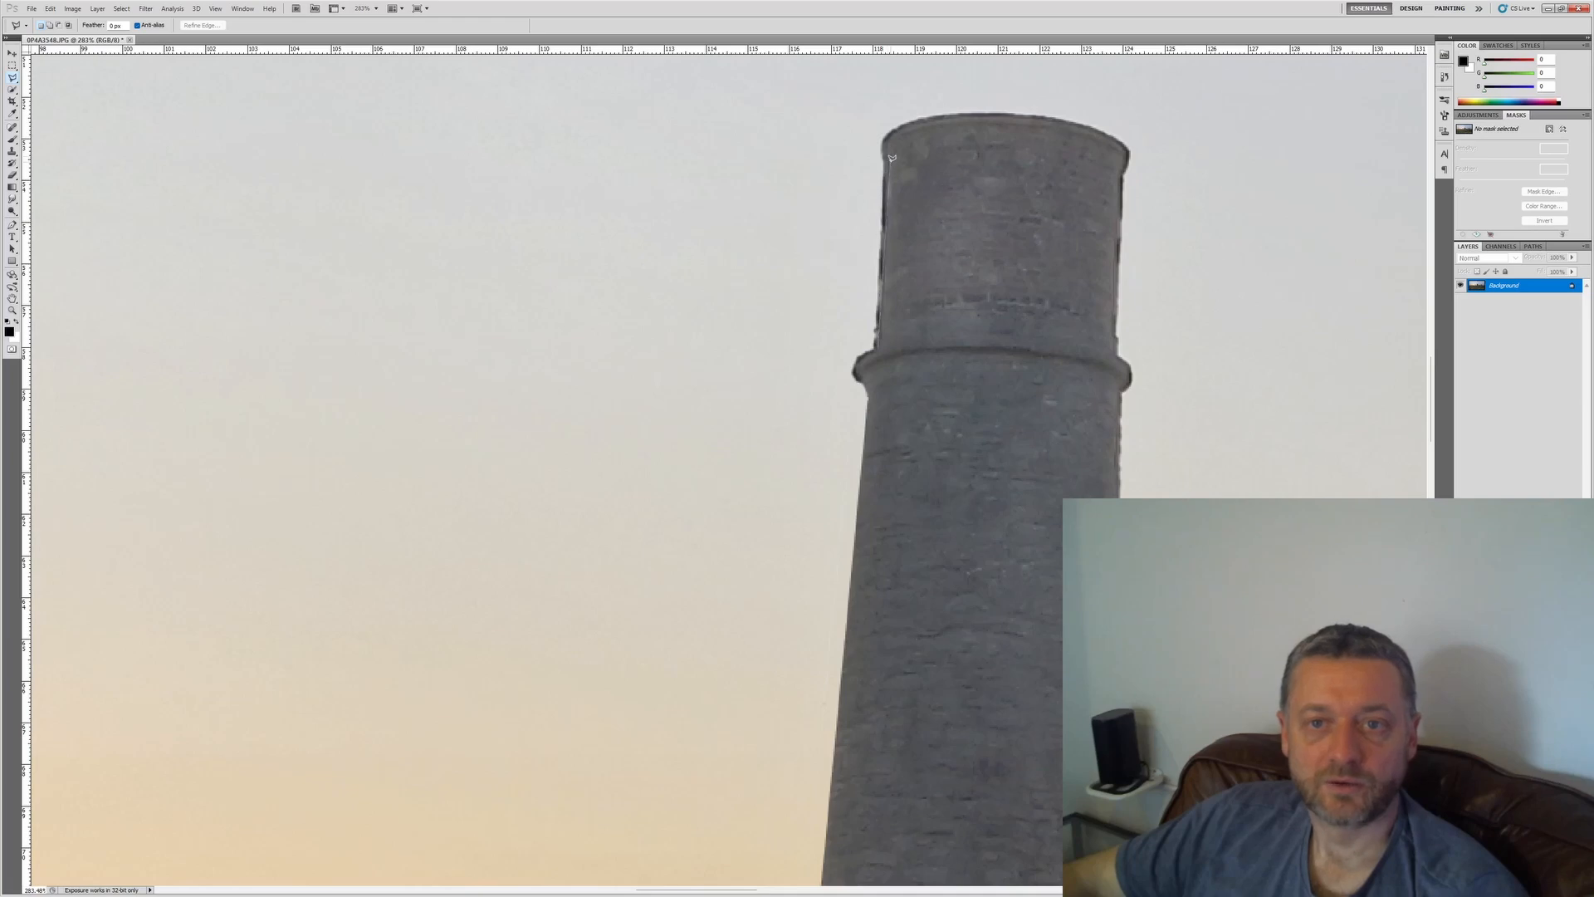
pyautogui.moveTo(885, 152); pyautogui.dragTo(878, 345)
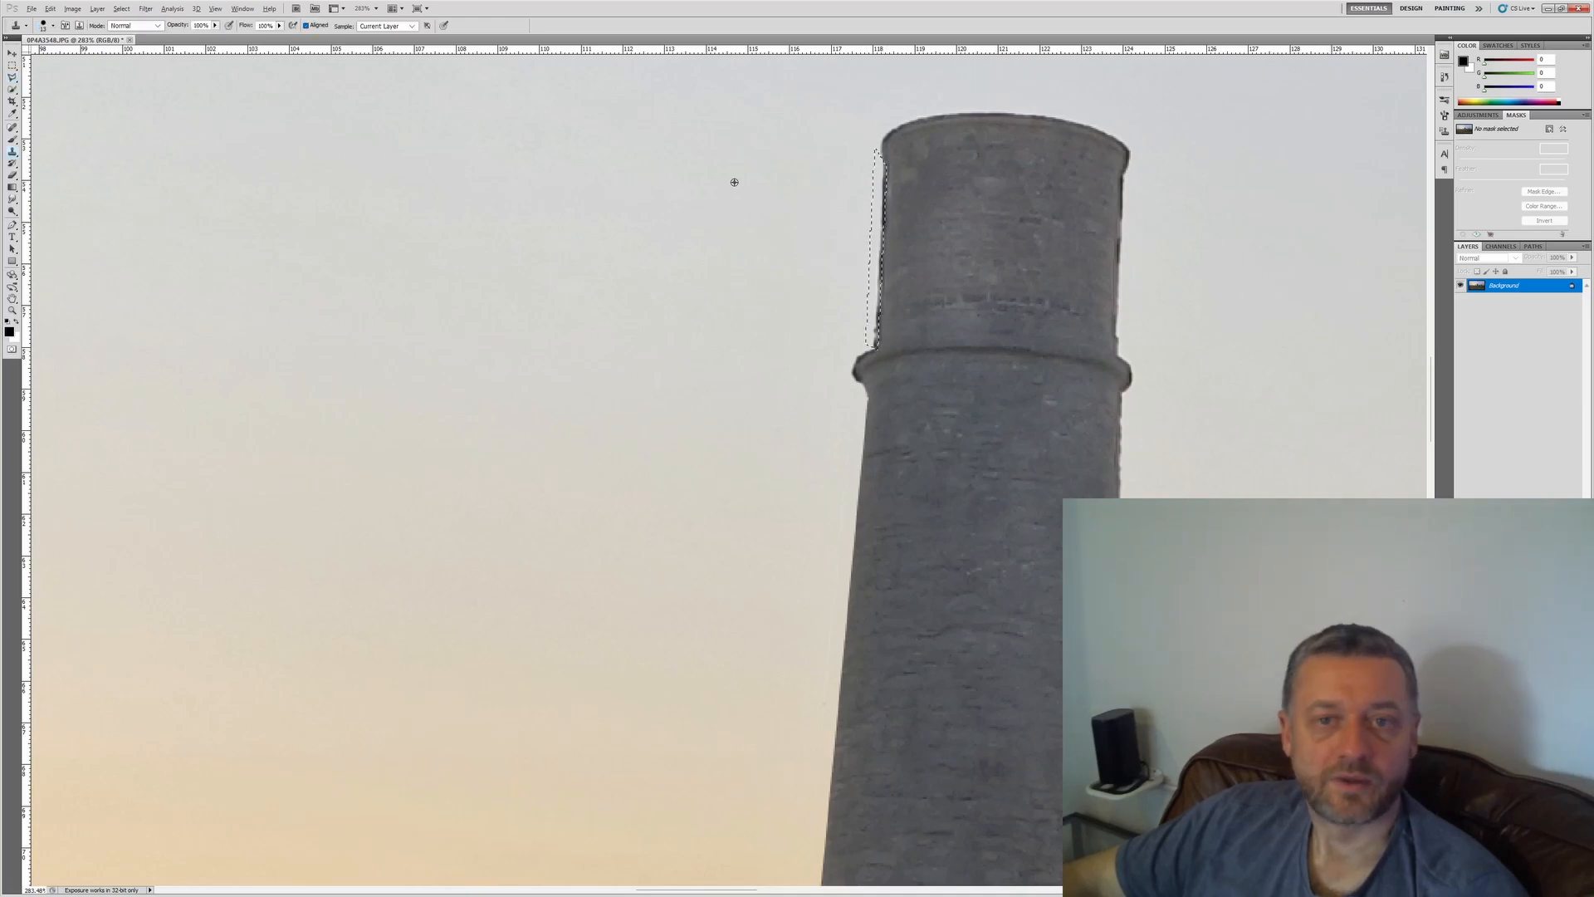
pyautogui.press('s')
pyautogui.moveTo(887, 166)
pyautogui.mouseDown()
pyautogui.moveTo(892, 297)
pyautogui.moveTo(882, 332)
pyautogui.moveTo(886, 210)
pyautogui.moveTo(874, 349)
pyautogui.mouseUp()
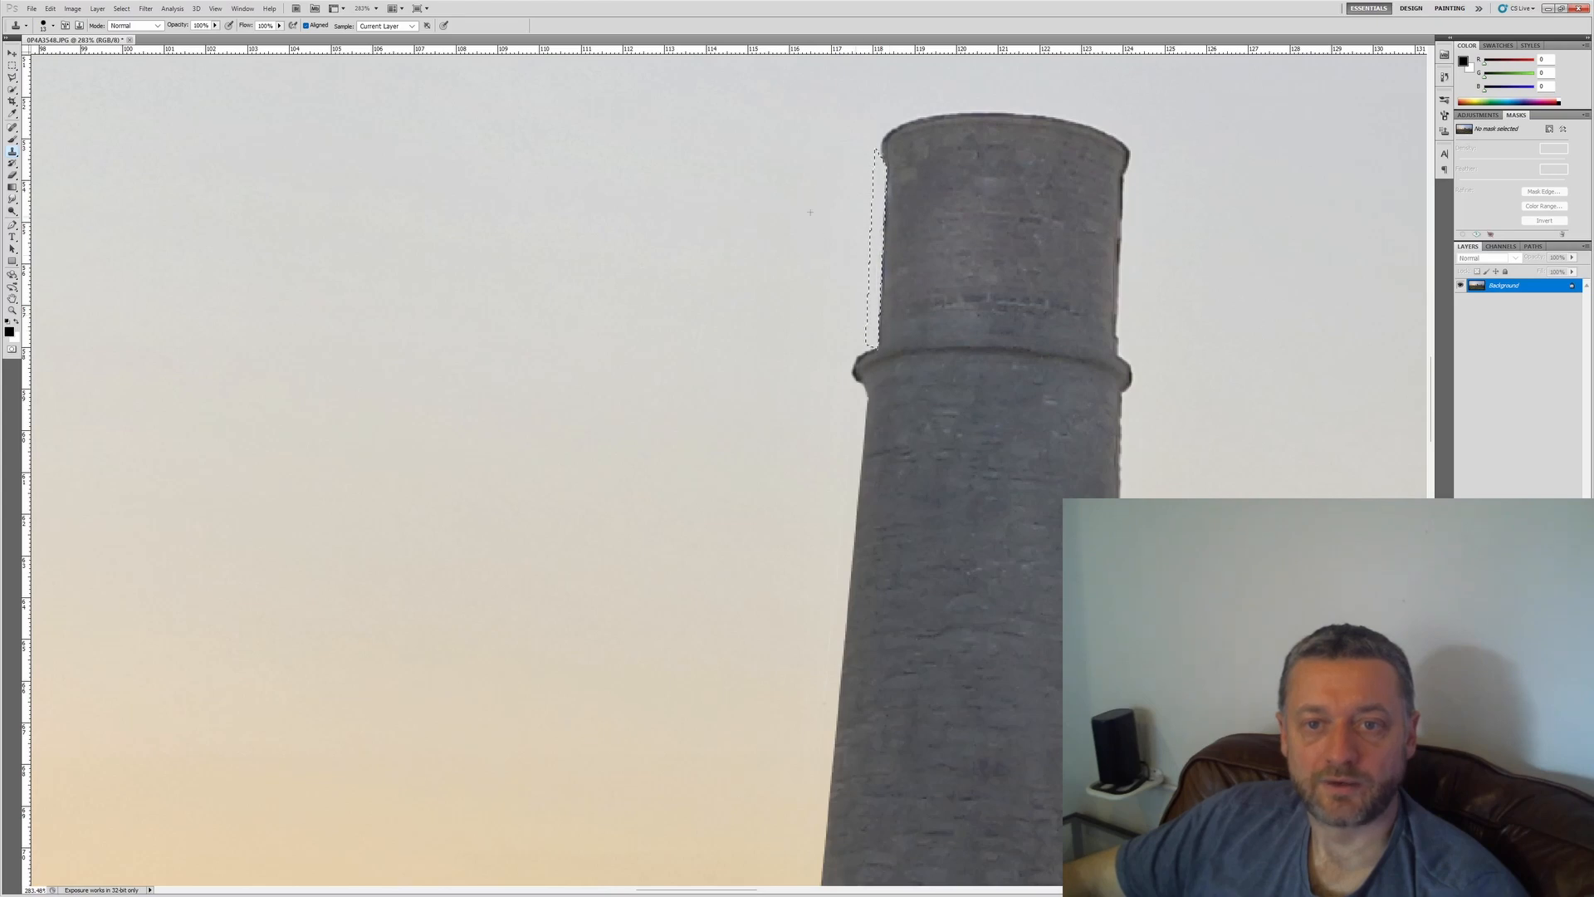
pyautogui.hotkey('ctrl', 'd')
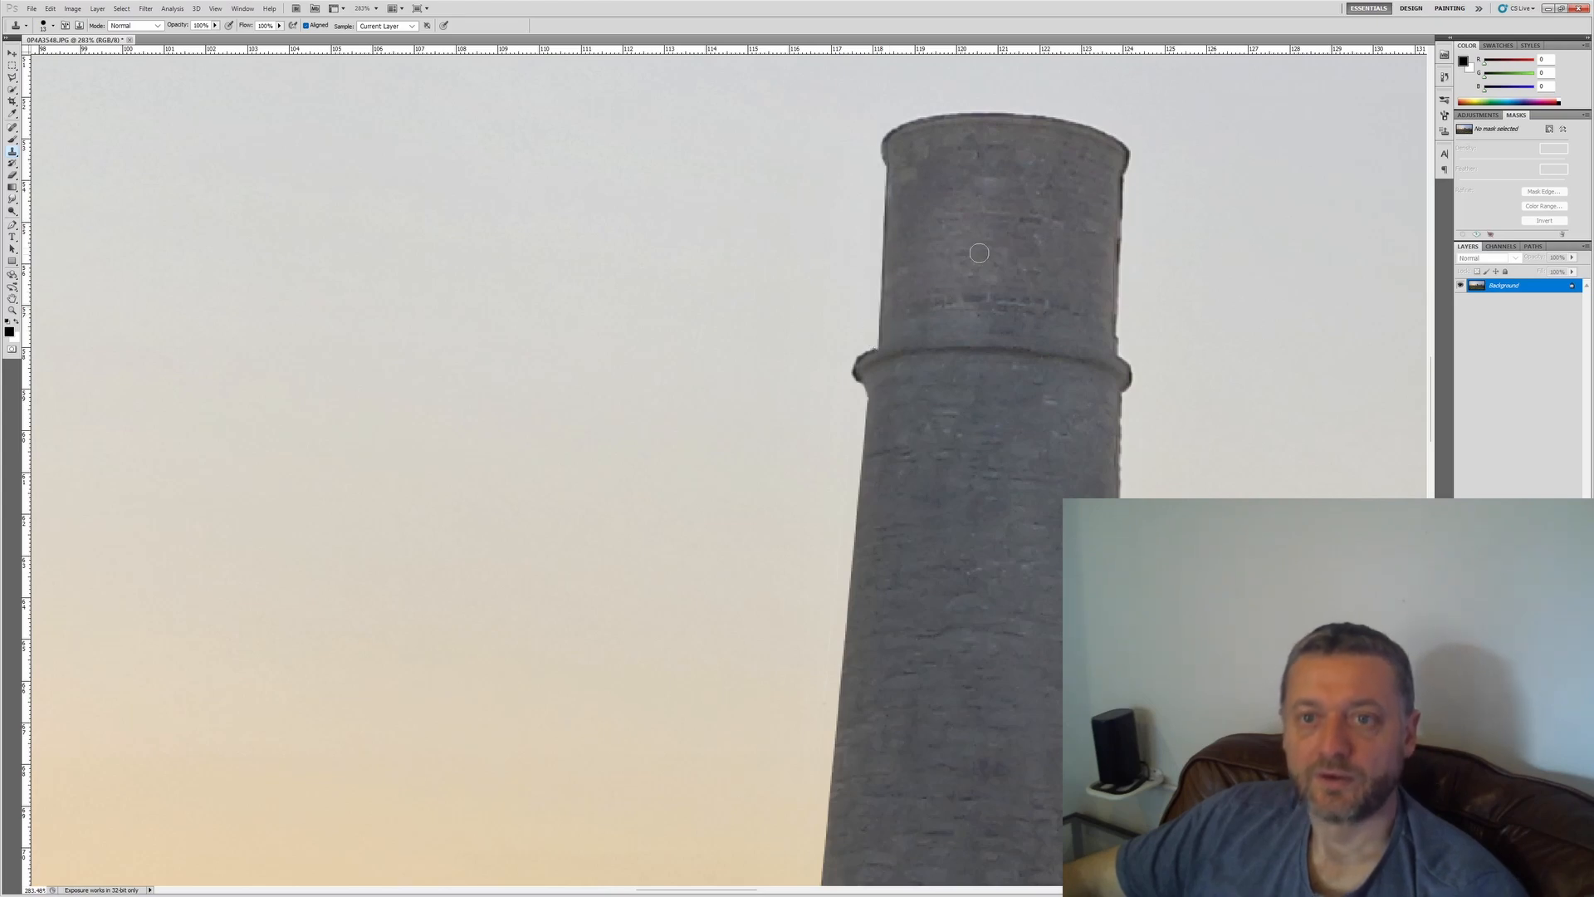
# Step: Brighten the whole photo slightly by lifting the midtones with Curves
pyautogui.scroll(-10, 1019, 263)
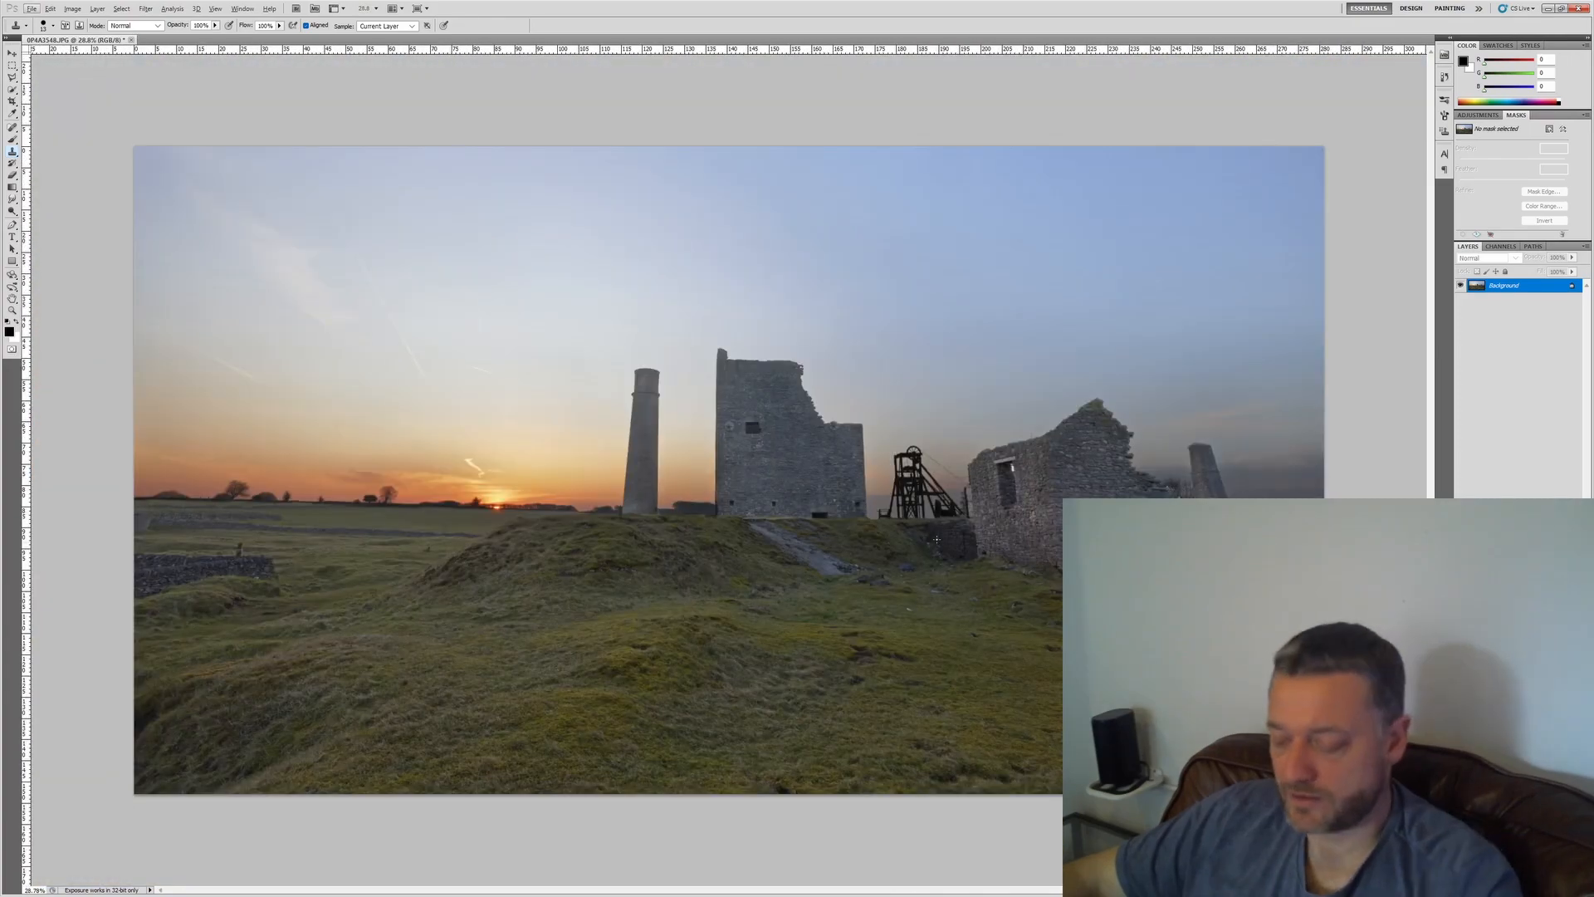
pyautogui.press('alt')
pyautogui.hotkey('ctrl', 'm')
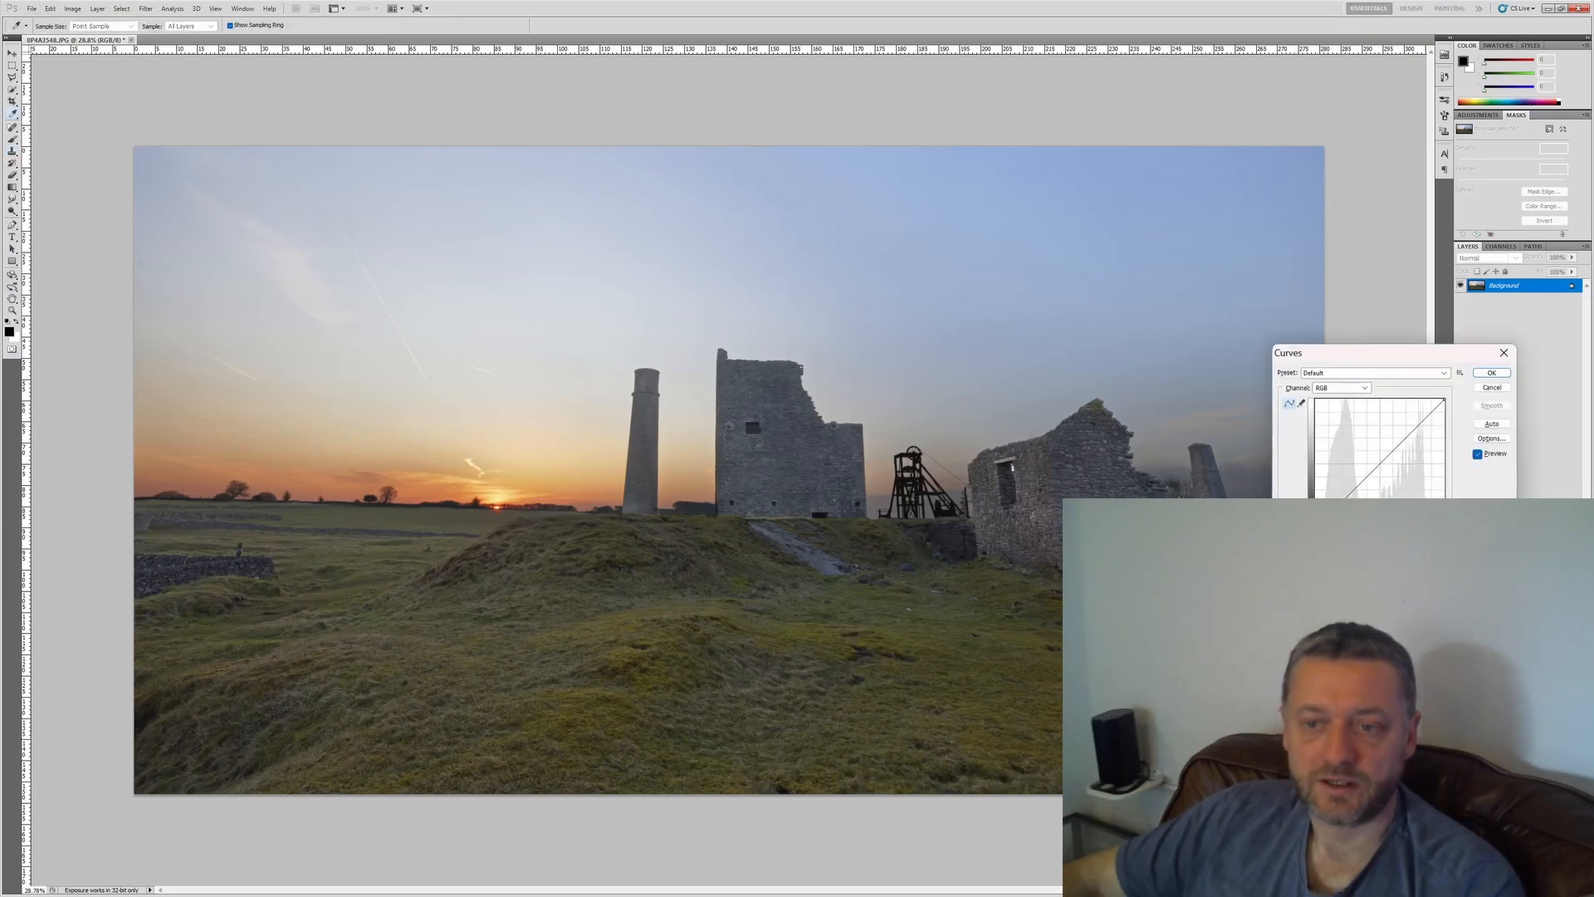
pyautogui.moveTo(1380, 464); pyautogui.dragTo(1376, 458)
pyautogui.press('Return')
# Step: Raise the contrast of the whole photo with Brightness/Contrast
pyautogui.hotkey('alt', 'i')
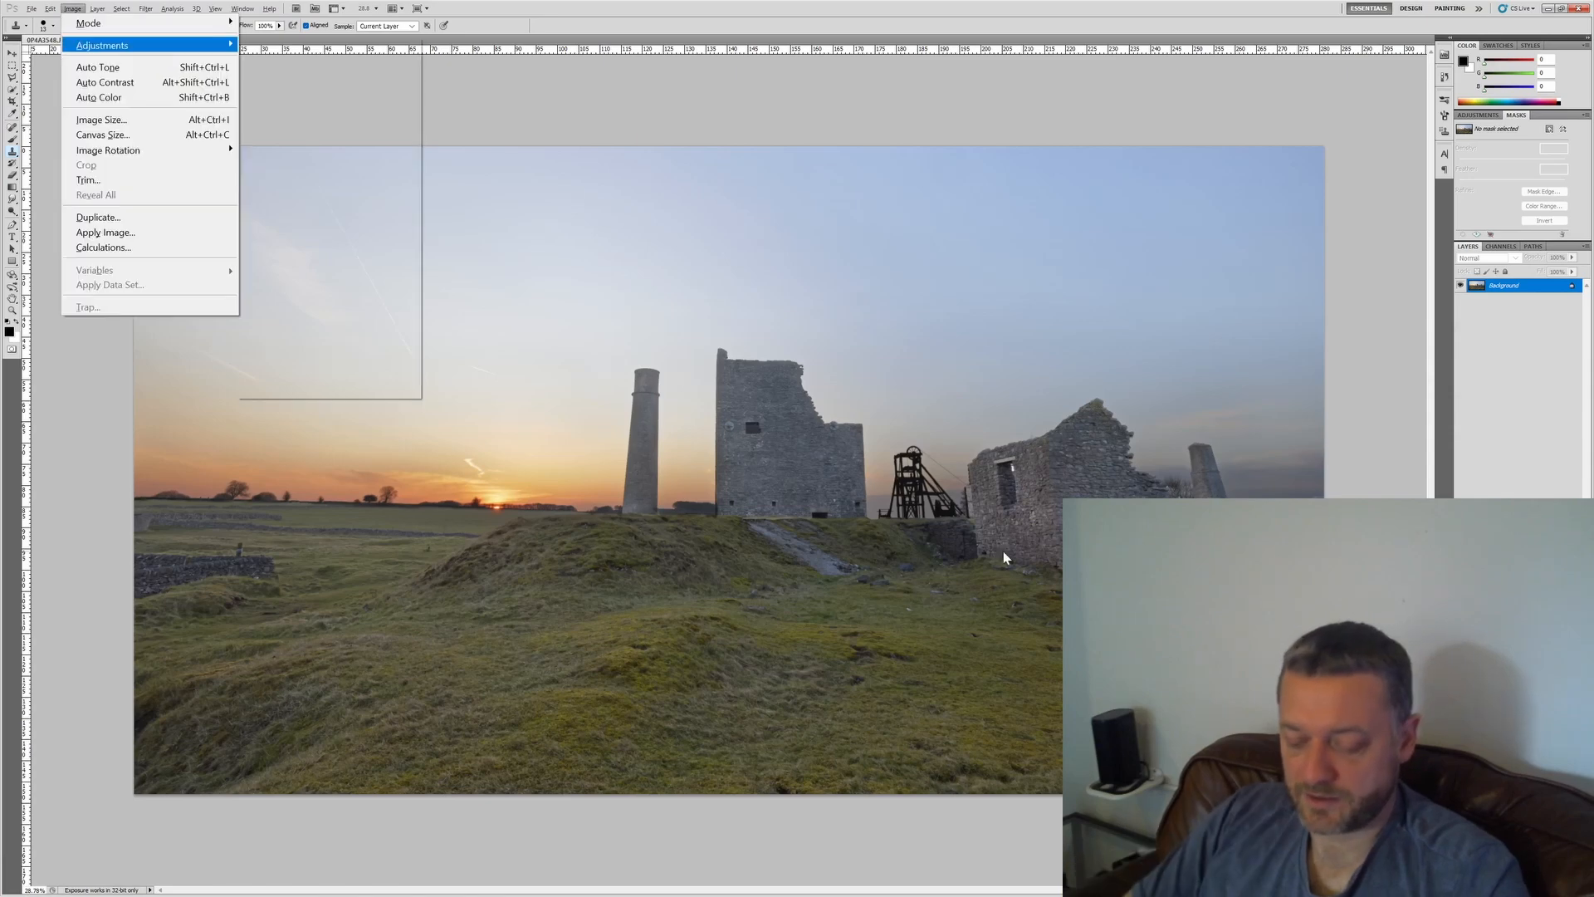
pyautogui.press('a')
pyautogui.press('Return')
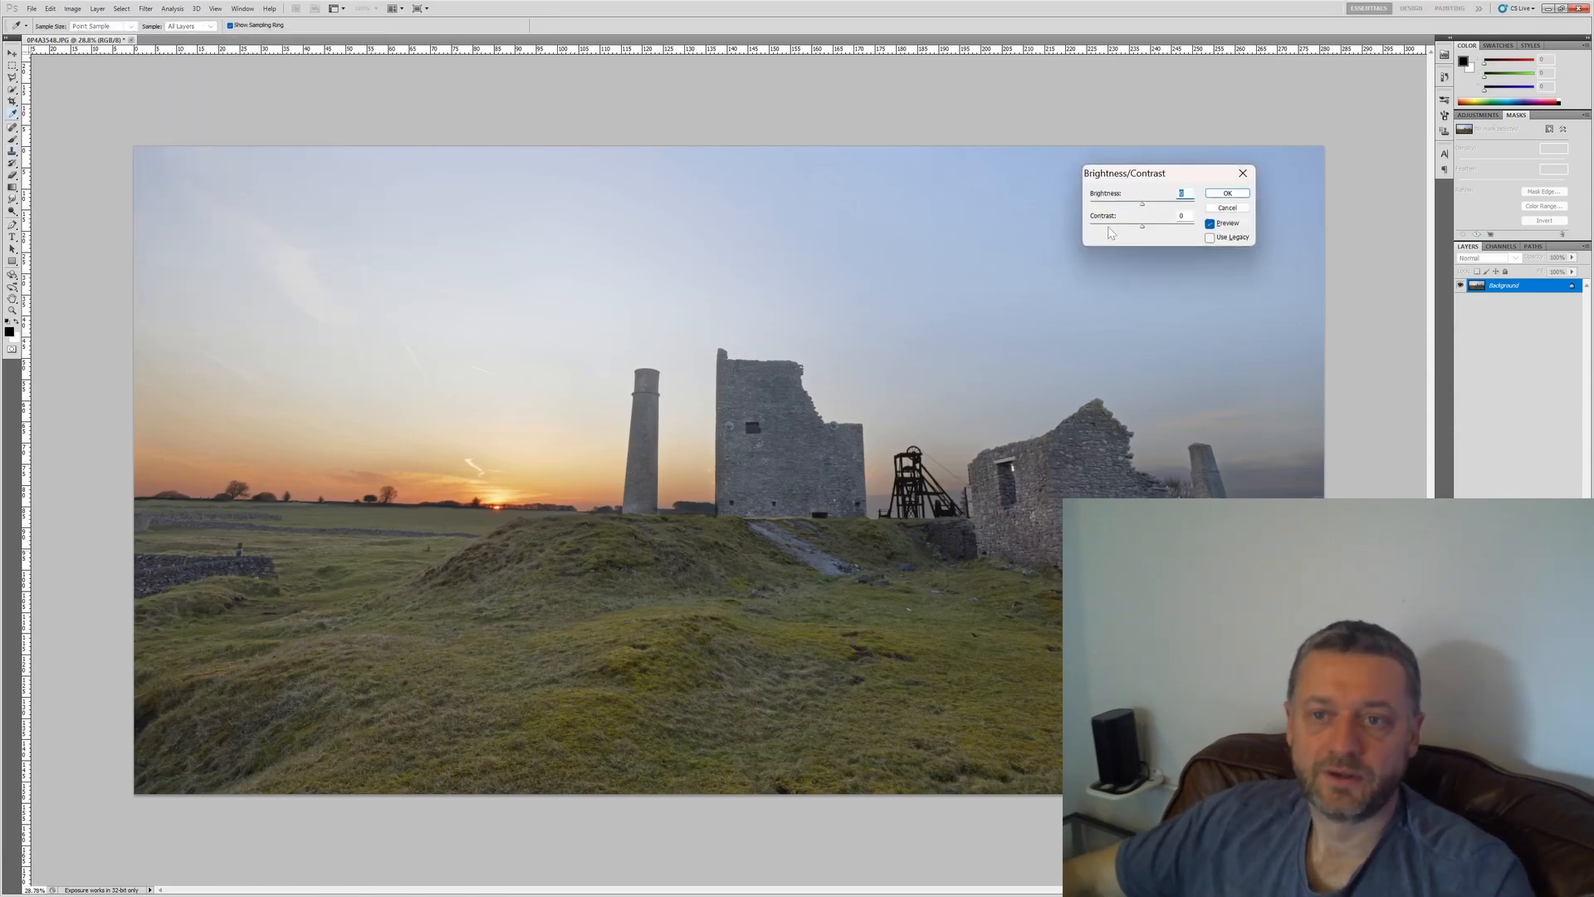
pyautogui.moveTo(1144, 232); pyautogui.dragTo(1176, 265)
pyautogui.click(1229, 194)
pyautogui.press('s')
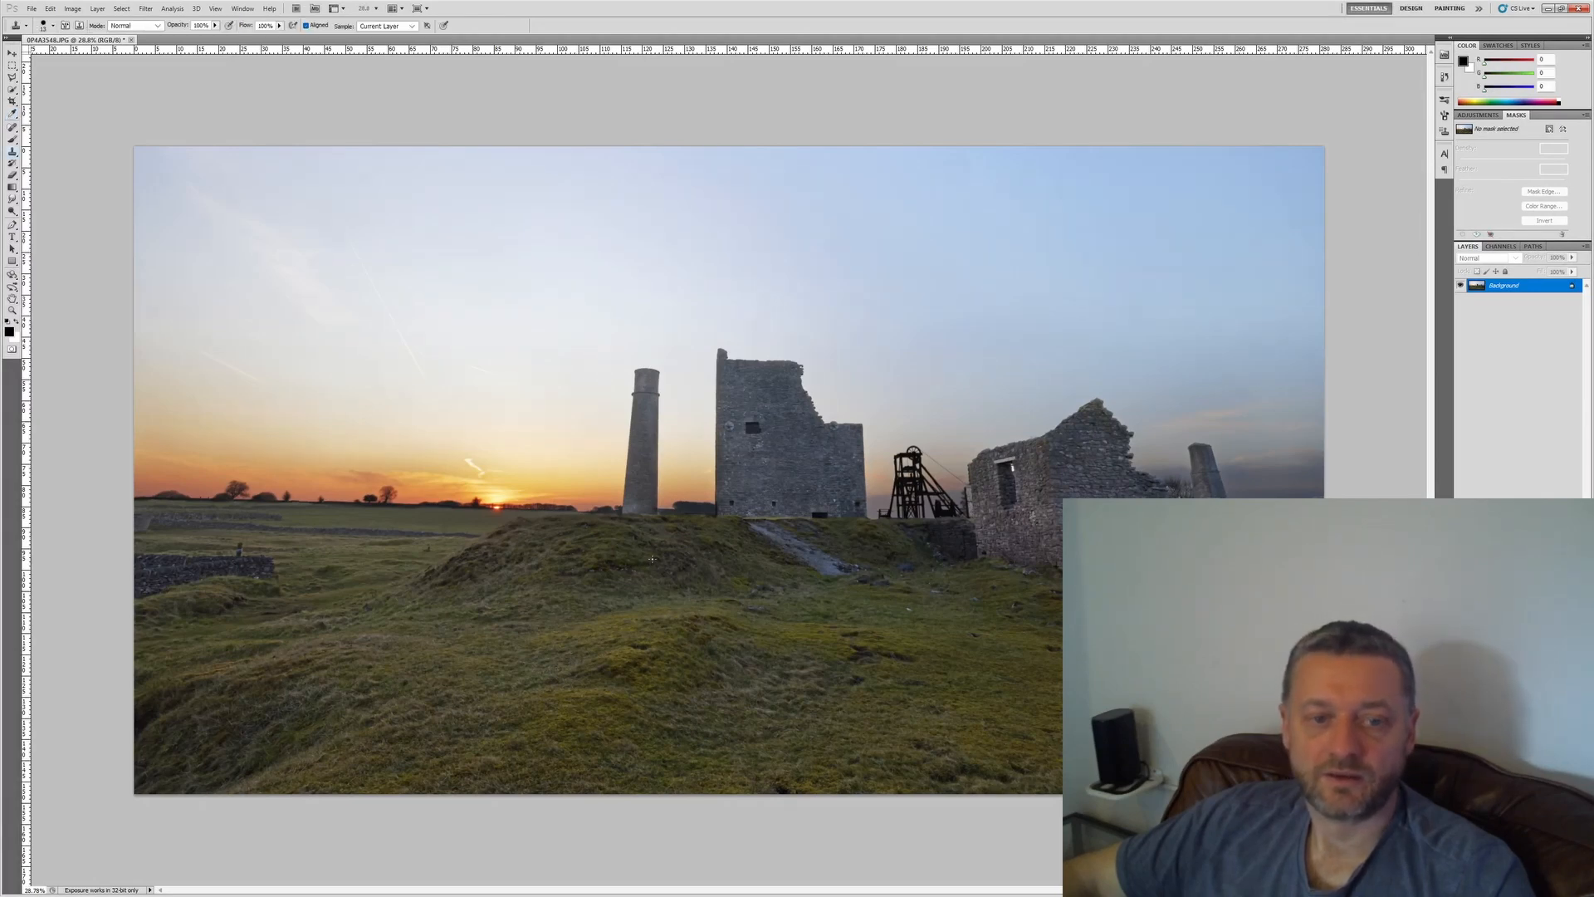
# Step: Crop the photo to a wider panorama, removing a strip of empty sky above and a strip of grass below
pyautogui.click(12, 100)
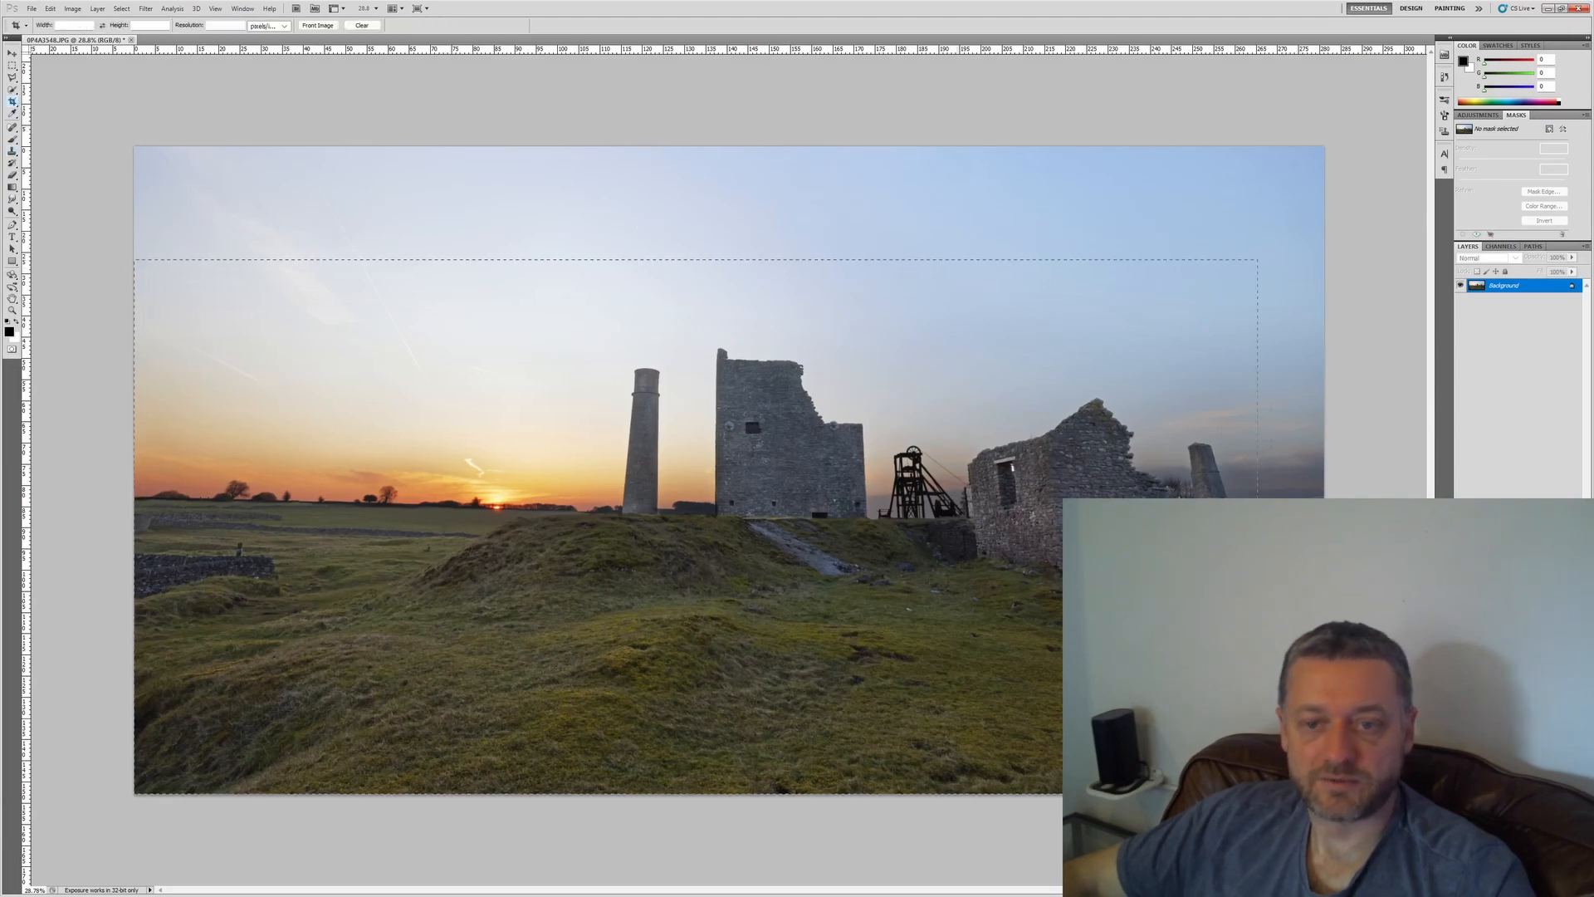
pyautogui.moveTo(1324, 764); pyautogui.dragTo(1325, 765)
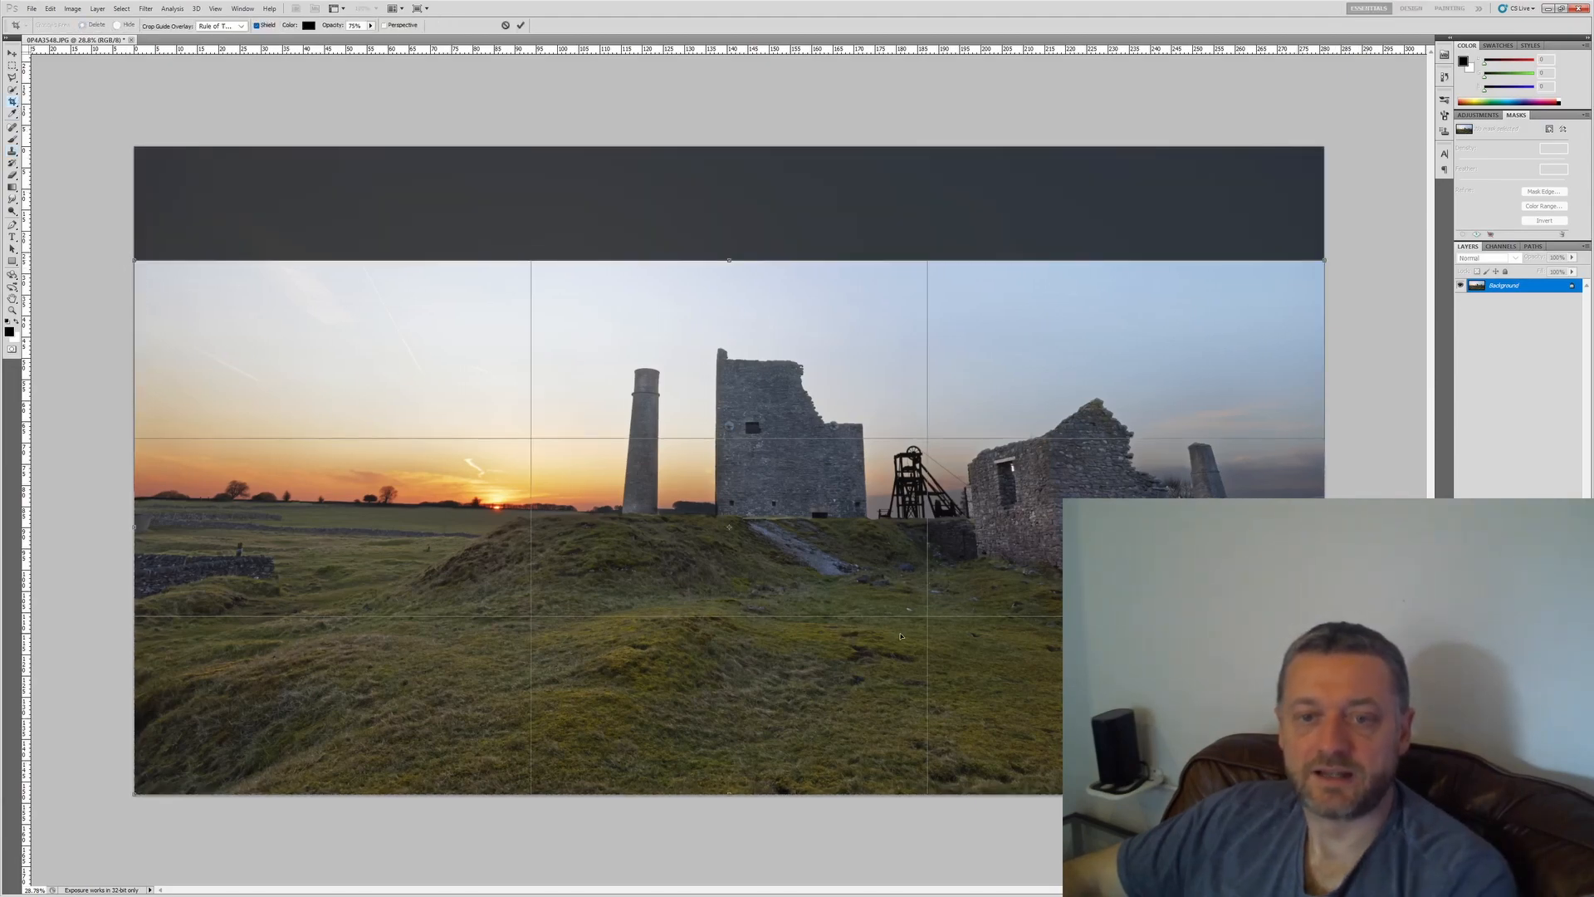
pyautogui.press('Return')
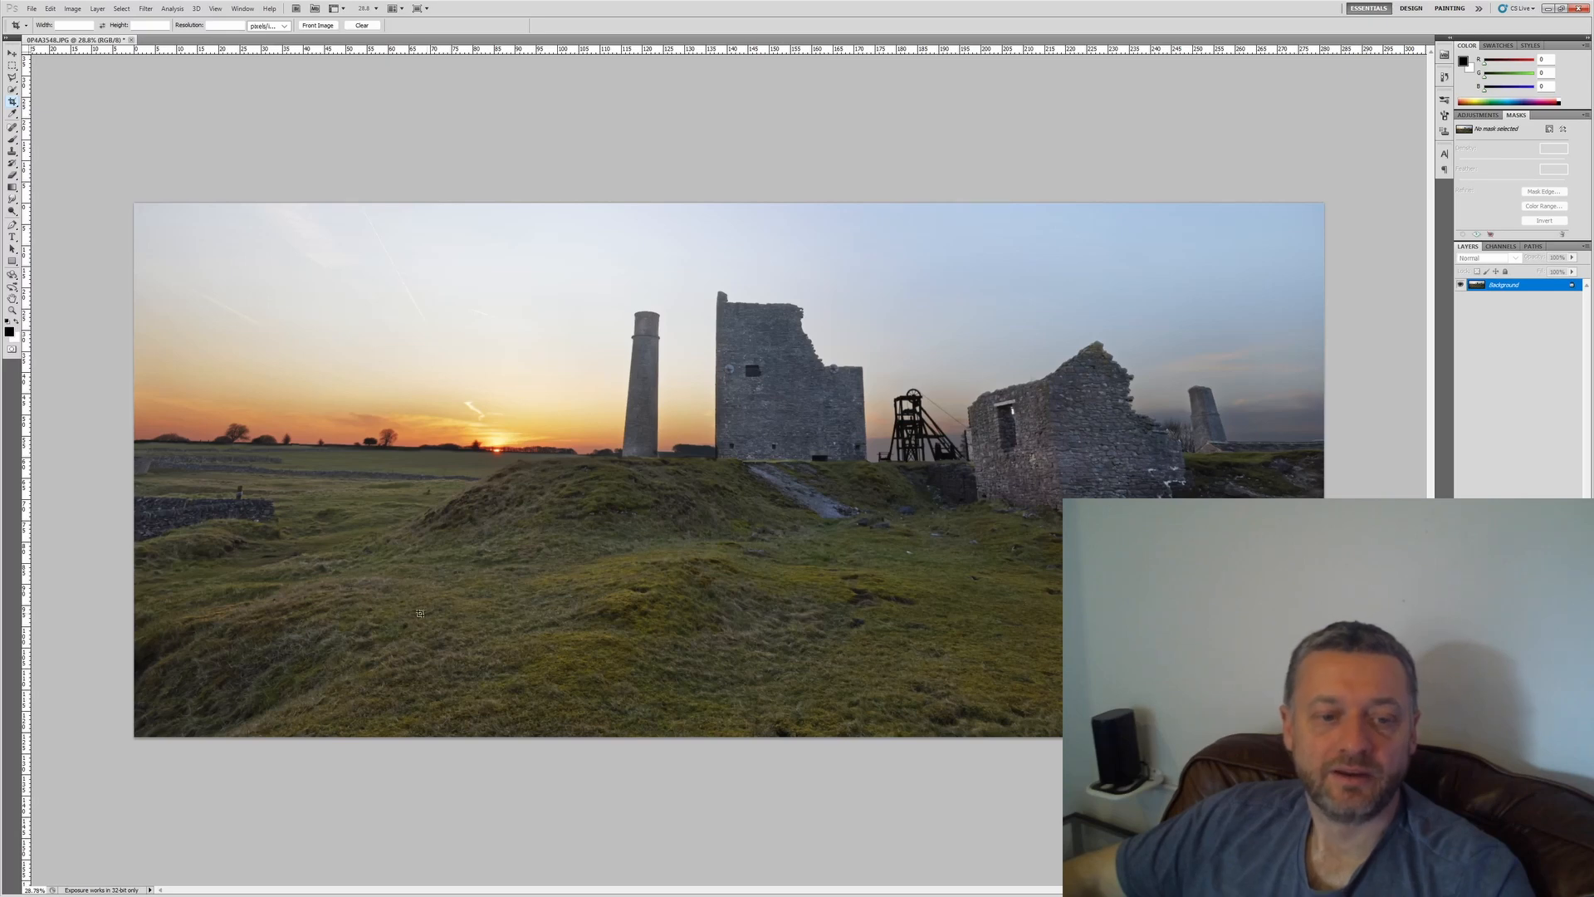
pyautogui.moveTo(135, 661); pyautogui.dragTo(1459, 157)
pyautogui.press('Return')
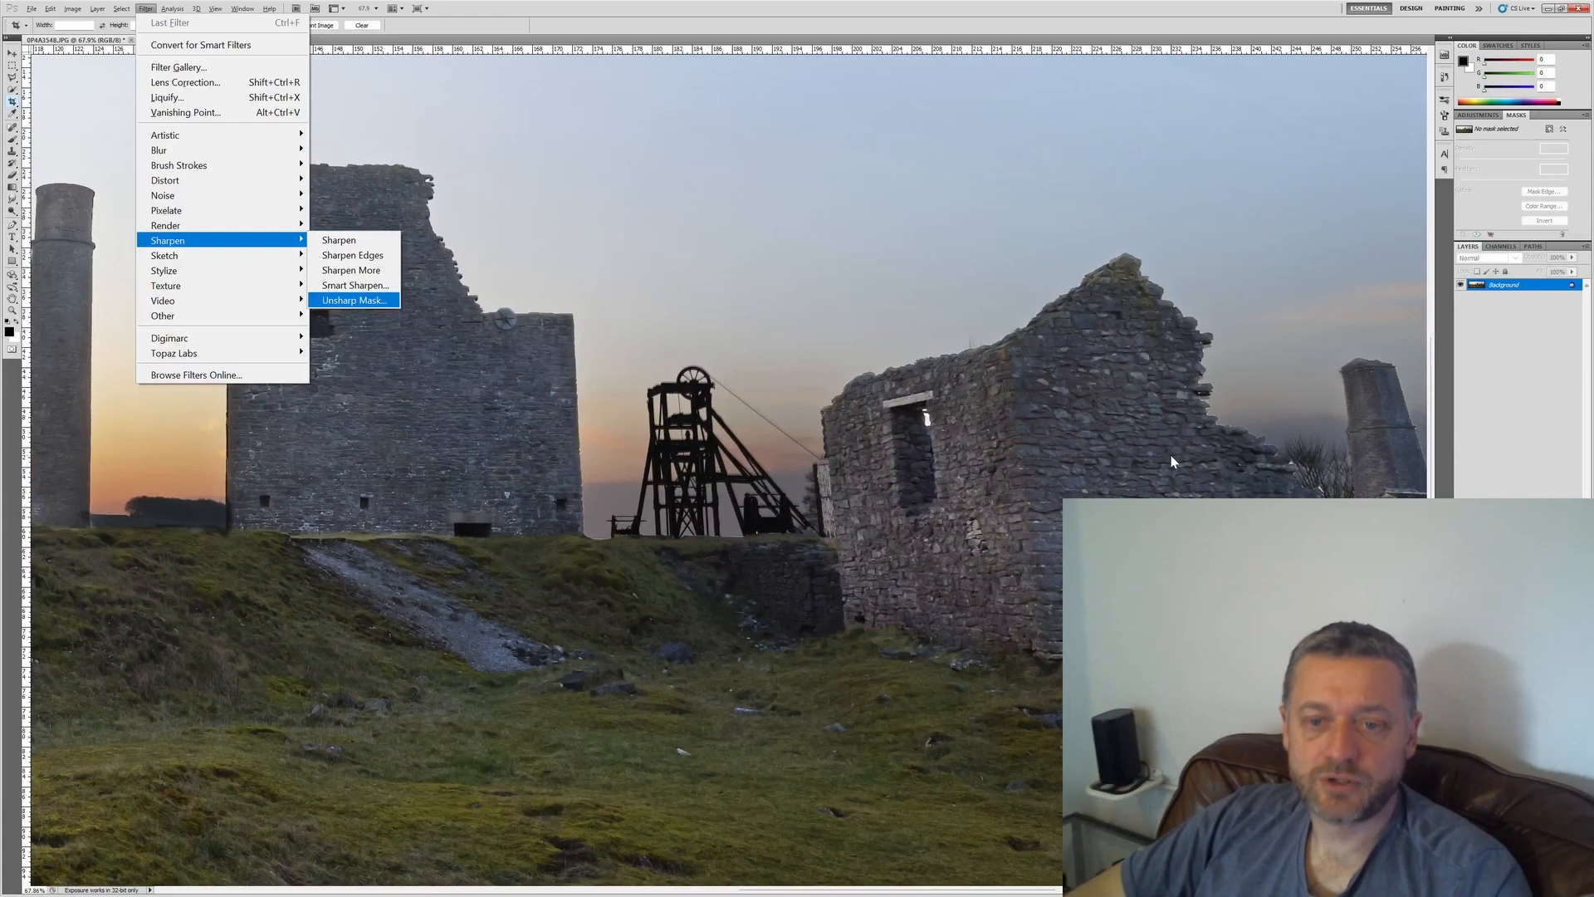
# Step: Sharpen the photo with Unsharp Mask at radius 0.9 pixels and threshold 0, and compare the result with the unprocessed exposure
pyautogui.press('Return')
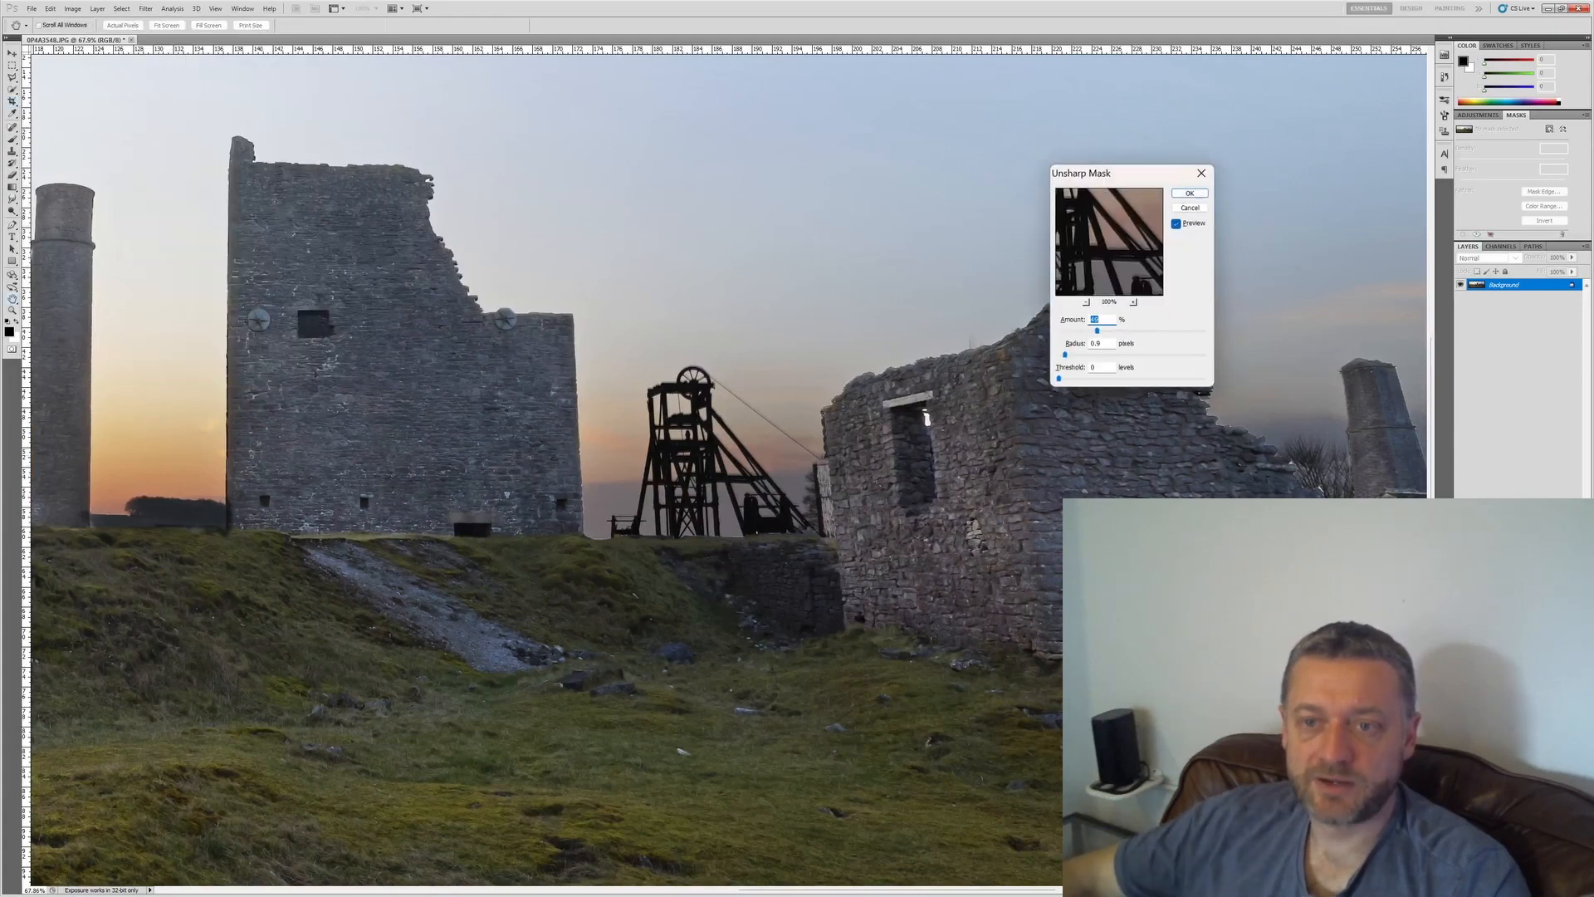
pyautogui.press('Up')
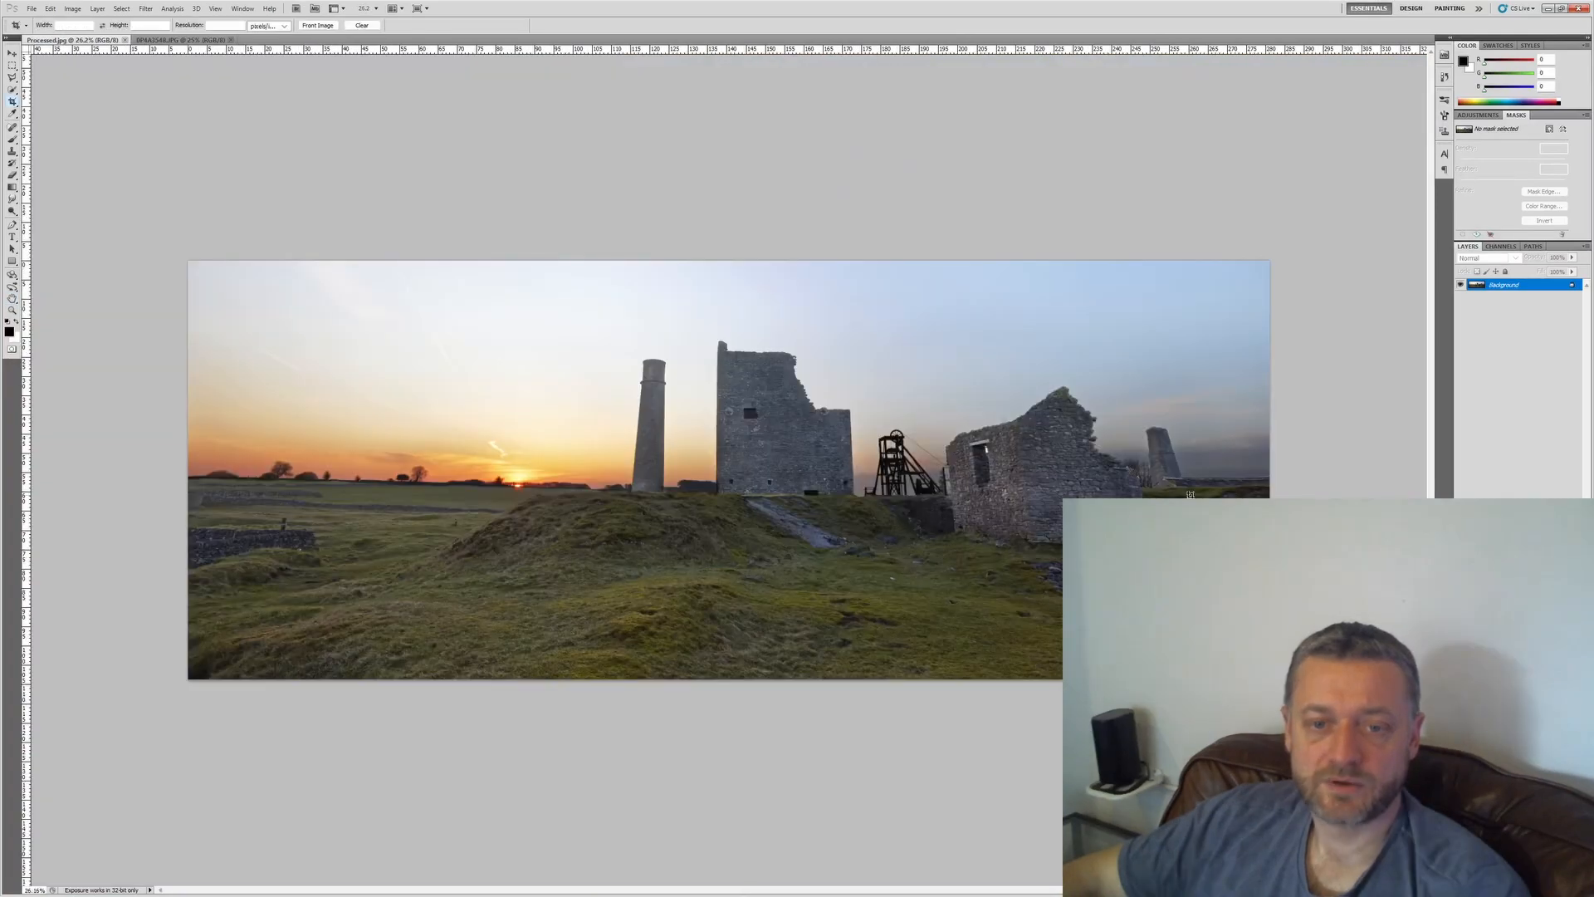
pyautogui.hotkey('ctrl', 'Tab')
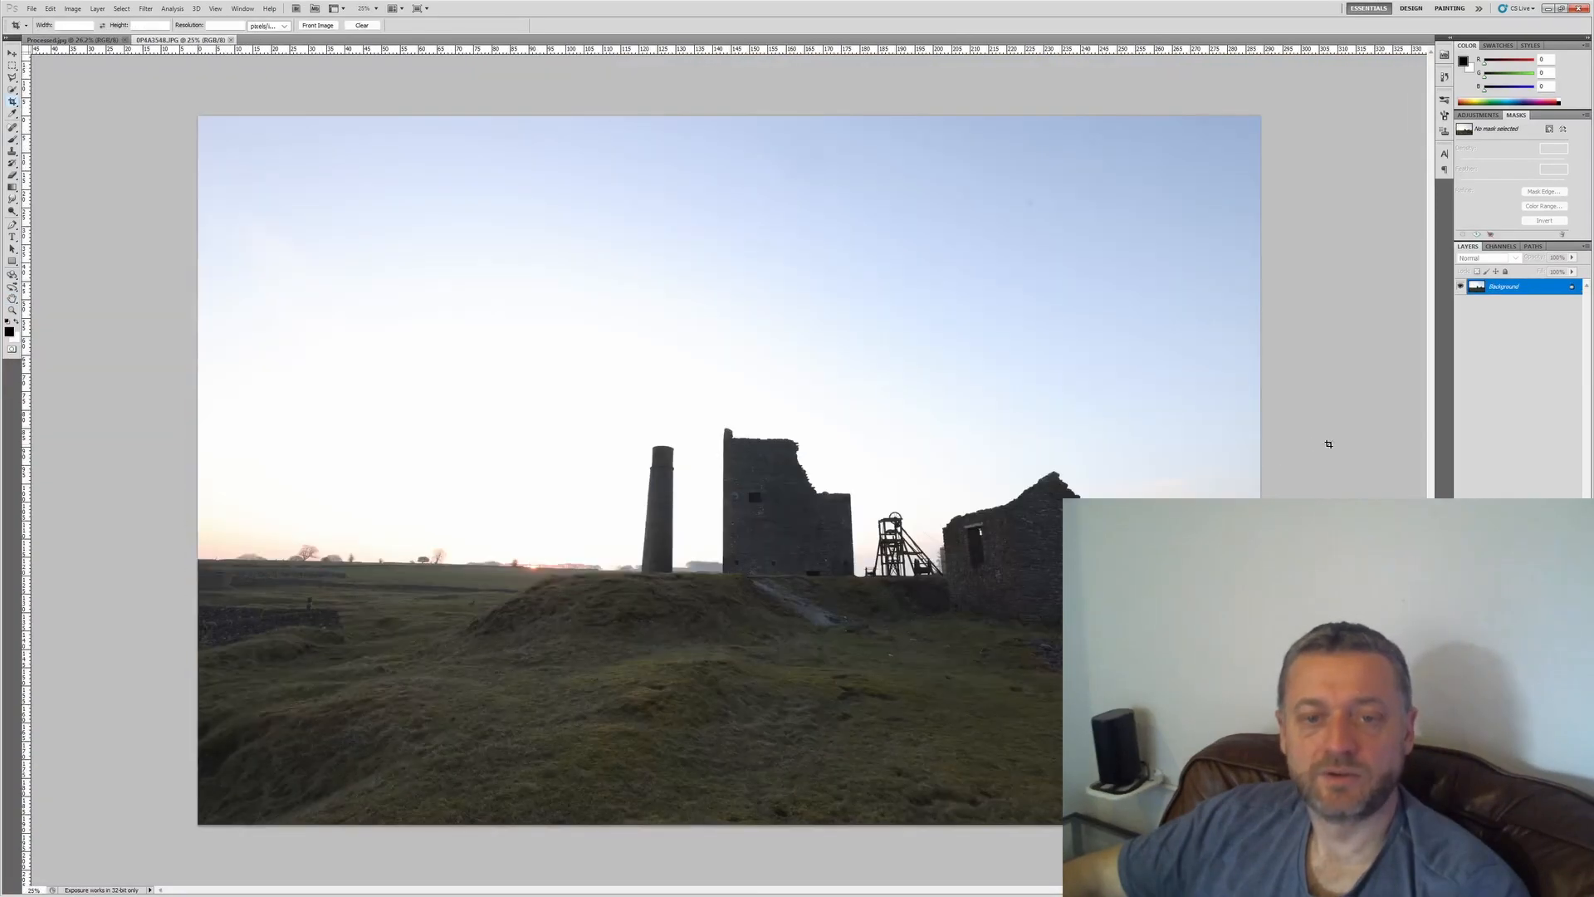
pyautogui.hotkey('ctrl', 'Tab')
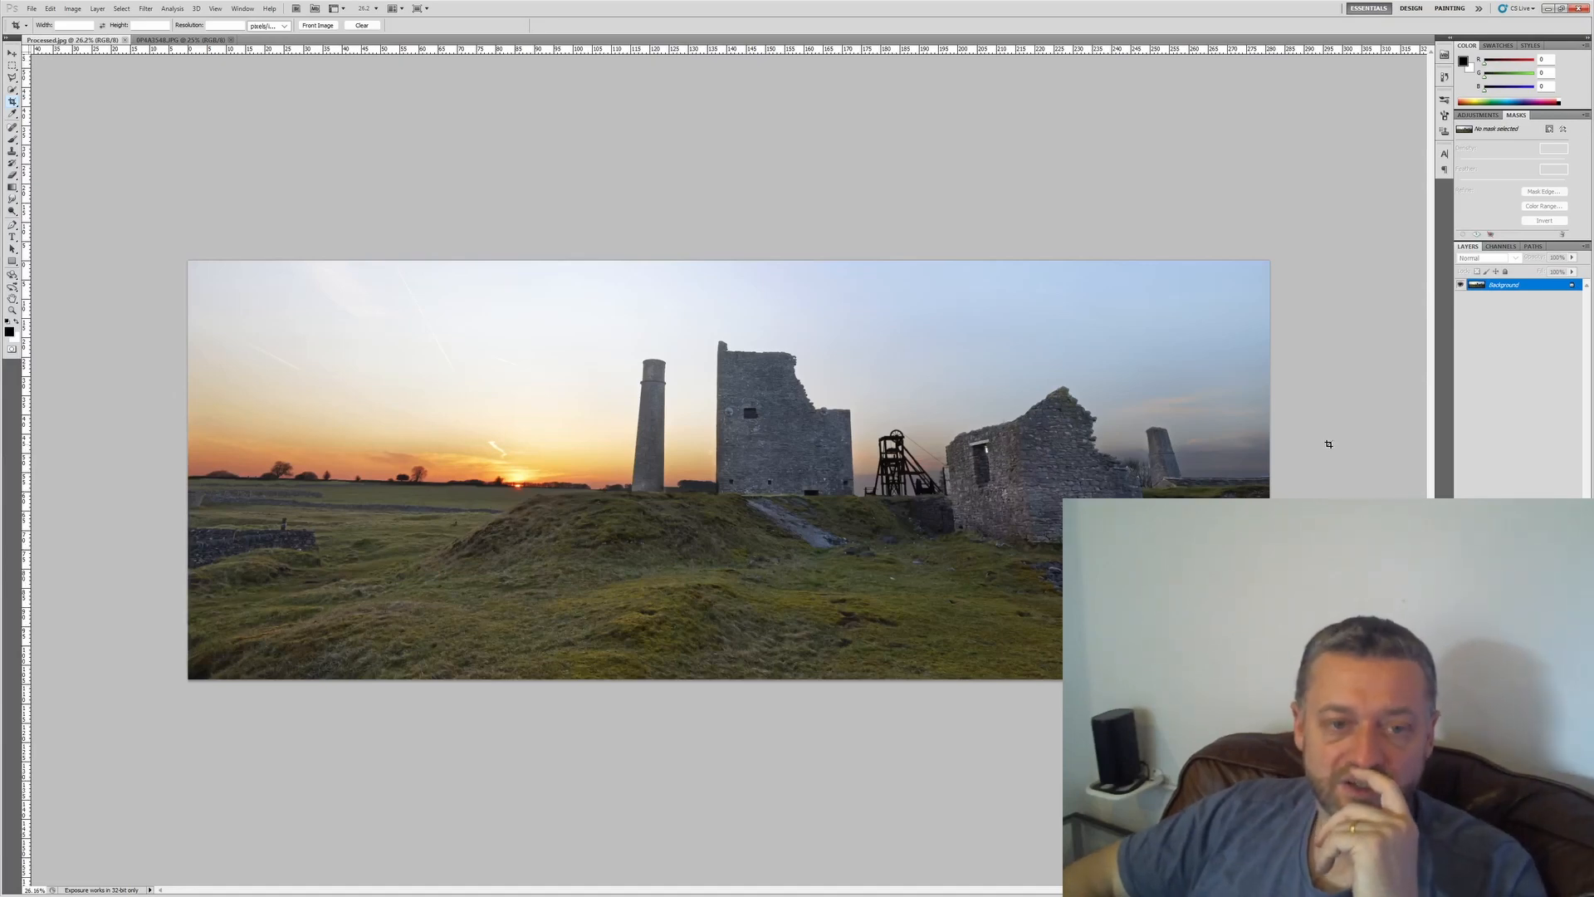
# Step: Start HDR Toning on the processed photo with Local Adaptation and set the detail to +51%
pyautogui.hotkey('alt', 'i')
pyautogui.press('Up')
pyautogui.press('Up')
pyautogui.press('a')
pyautogui.press('Up')
pyautogui.press('Up')
pyautogui.press('Up')
pyautogui.press('Up')
pyautogui.press('Up')
pyautogui.press('Up')
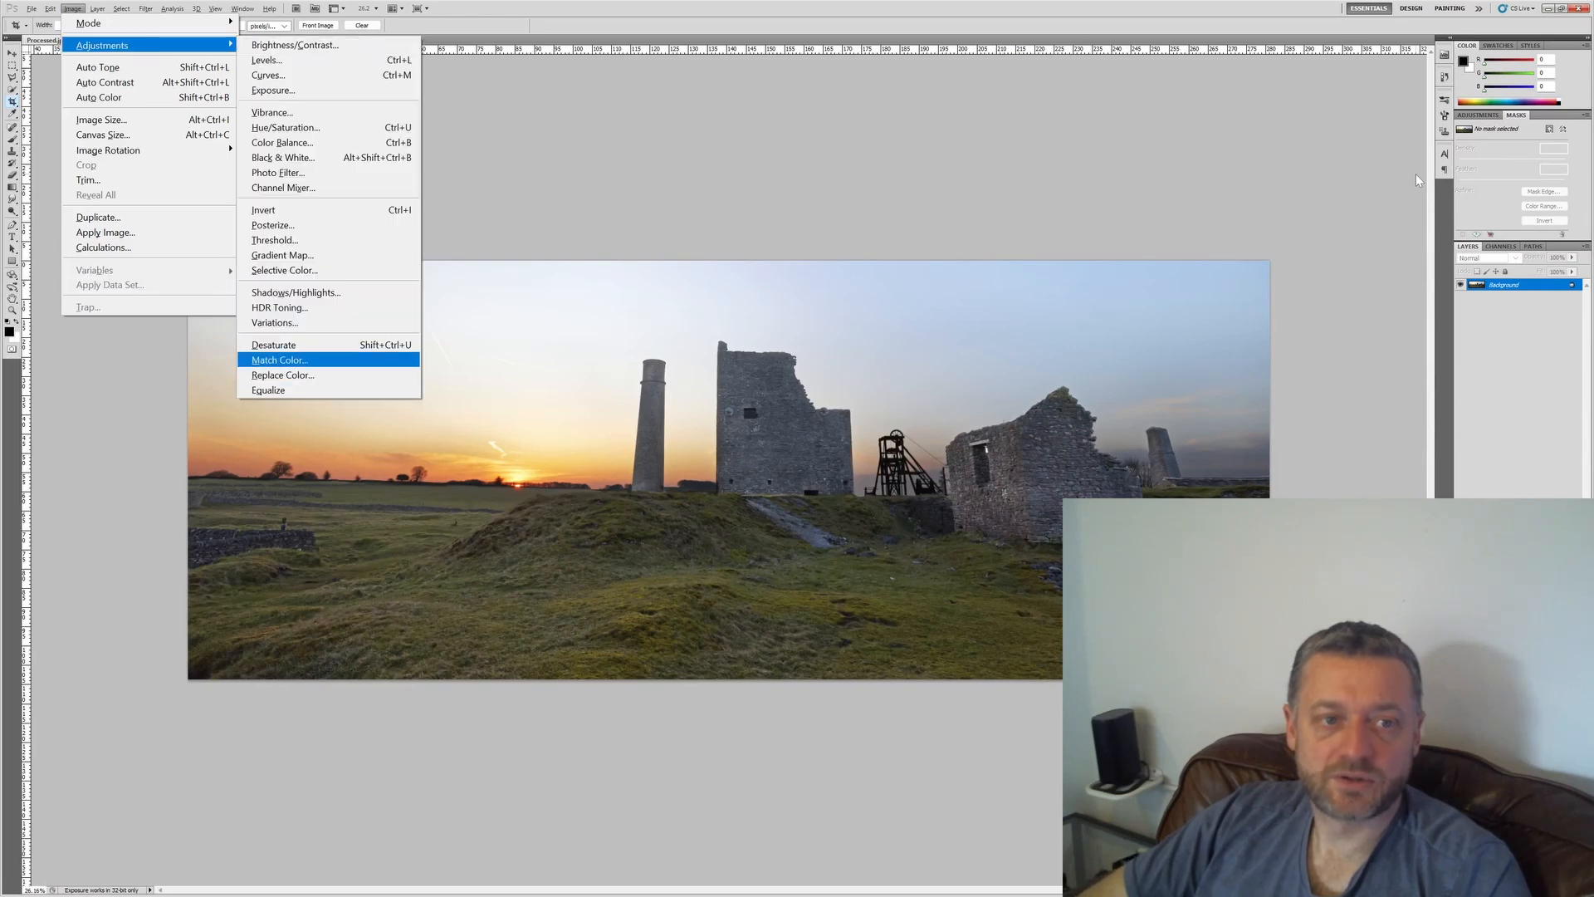
pyautogui.press('Return')
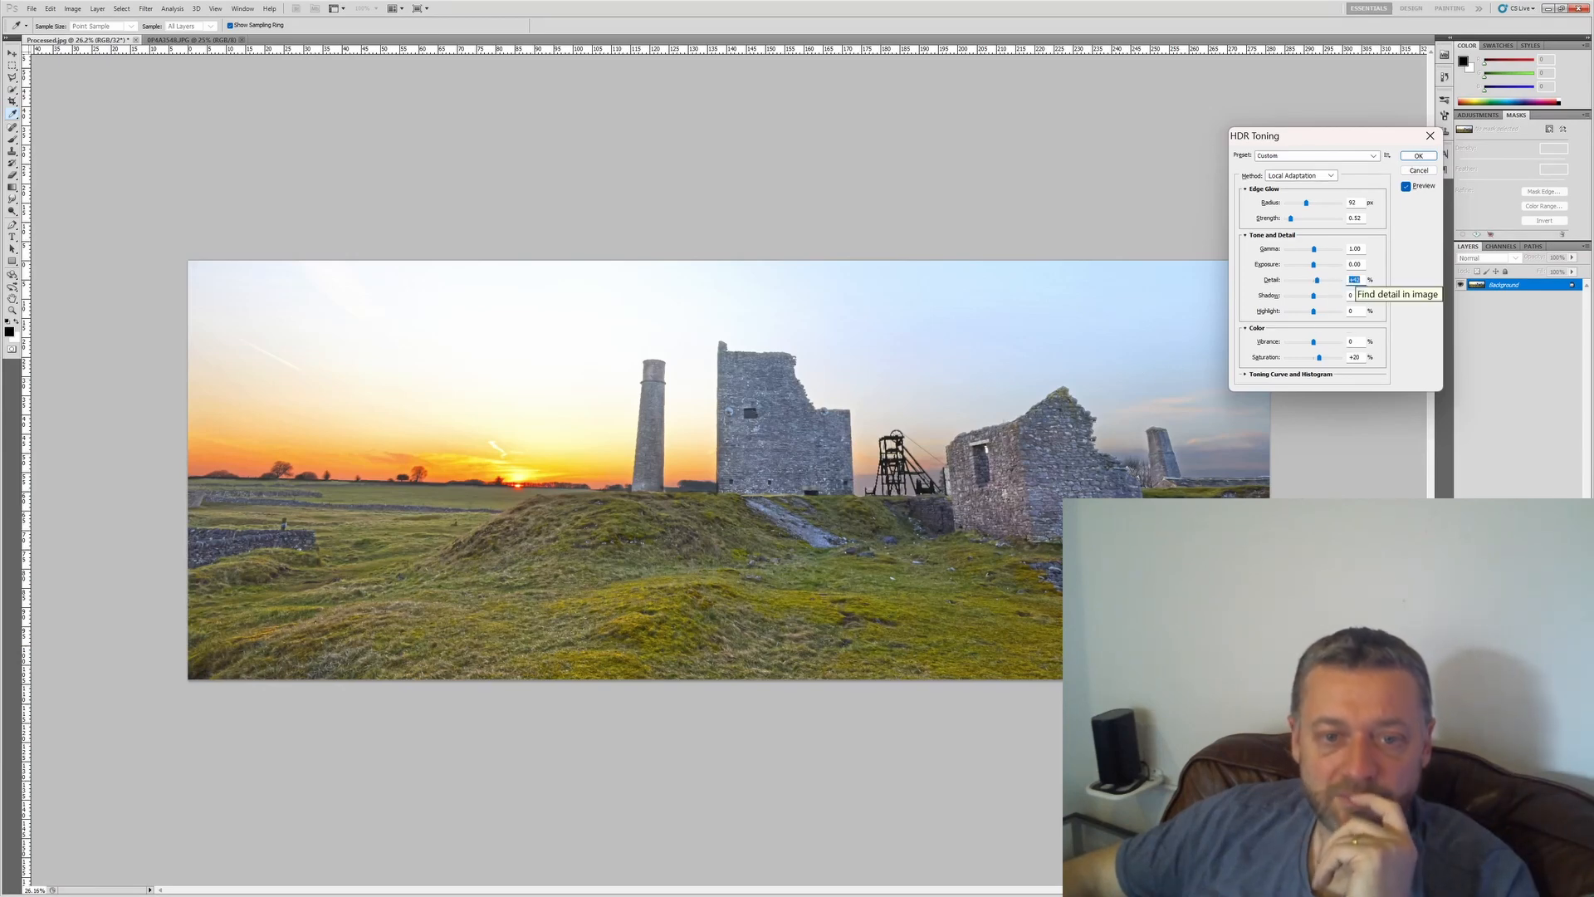
pyautogui.press('Up')
pyautogui.press('Up')
pyautogui.press('Up')
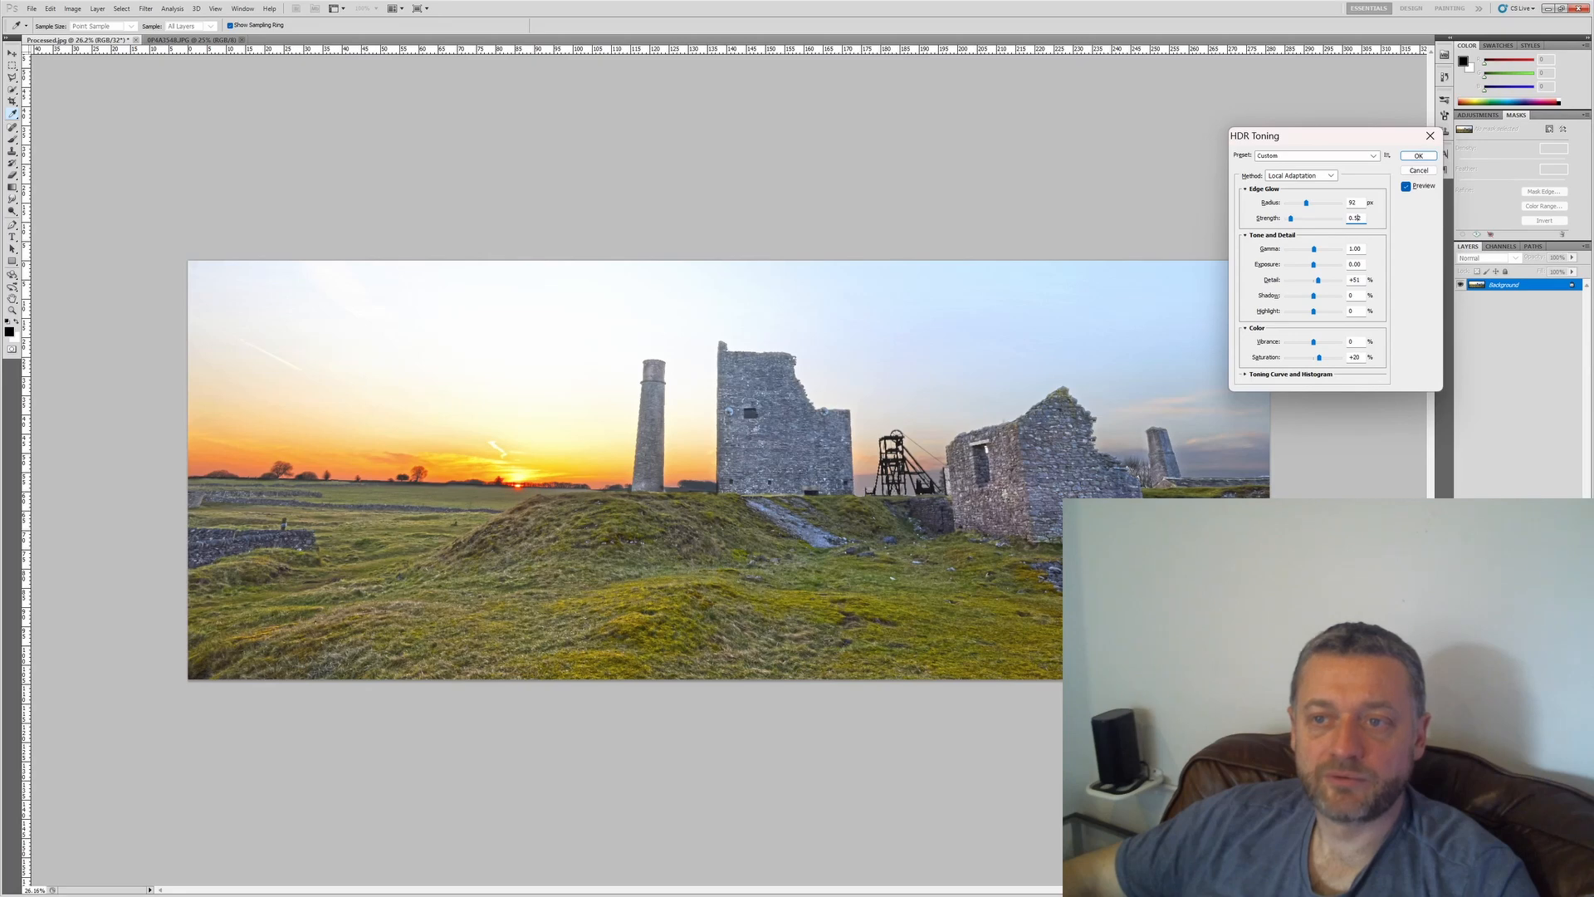
# Step: Apply the HDR Toning with edge glow strength 0.2 and reduced saturation, and compare the photo with and without it
pyautogui.press('Down')
pyautogui.press('Down')
pyautogui.press('Down')
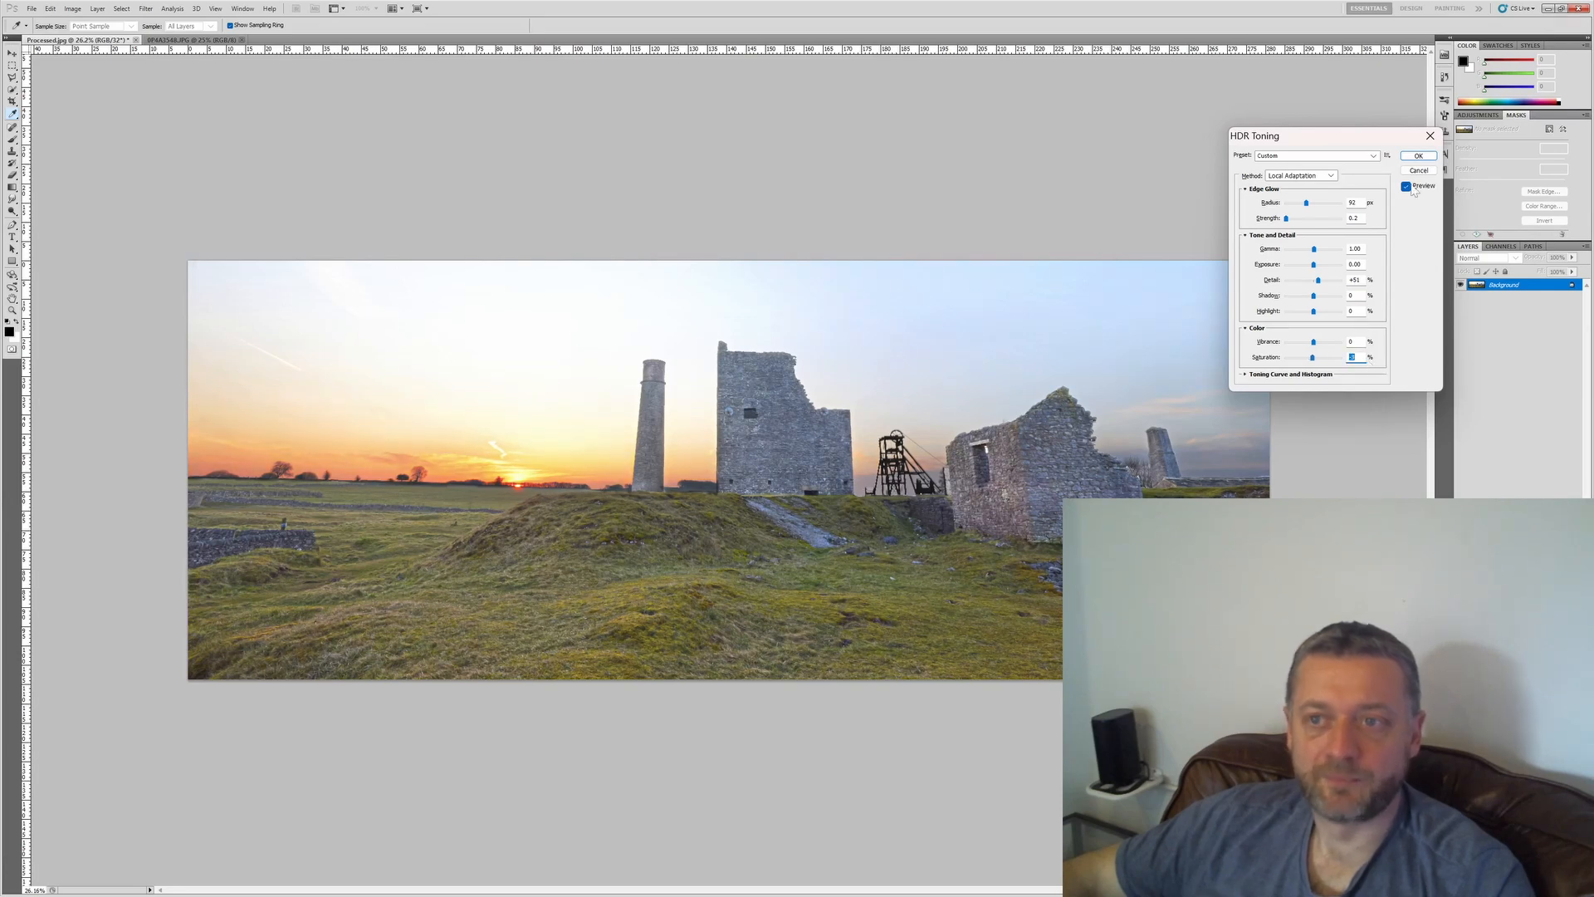
pyautogui.click(1418, 155)
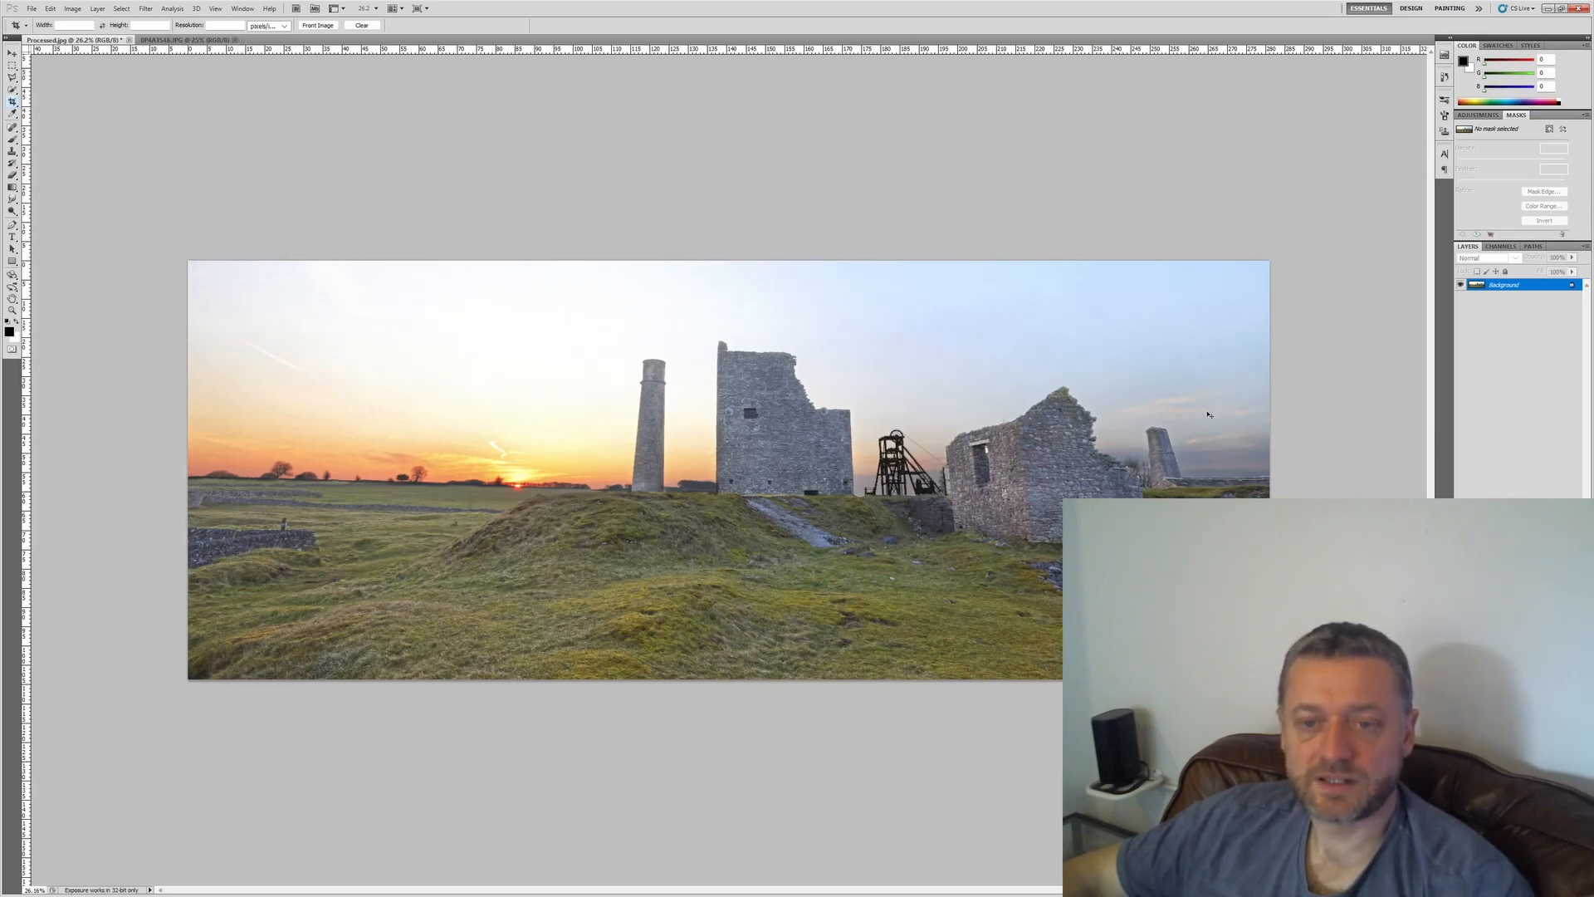
pyautogui.hotkey('ctrl', 'z')
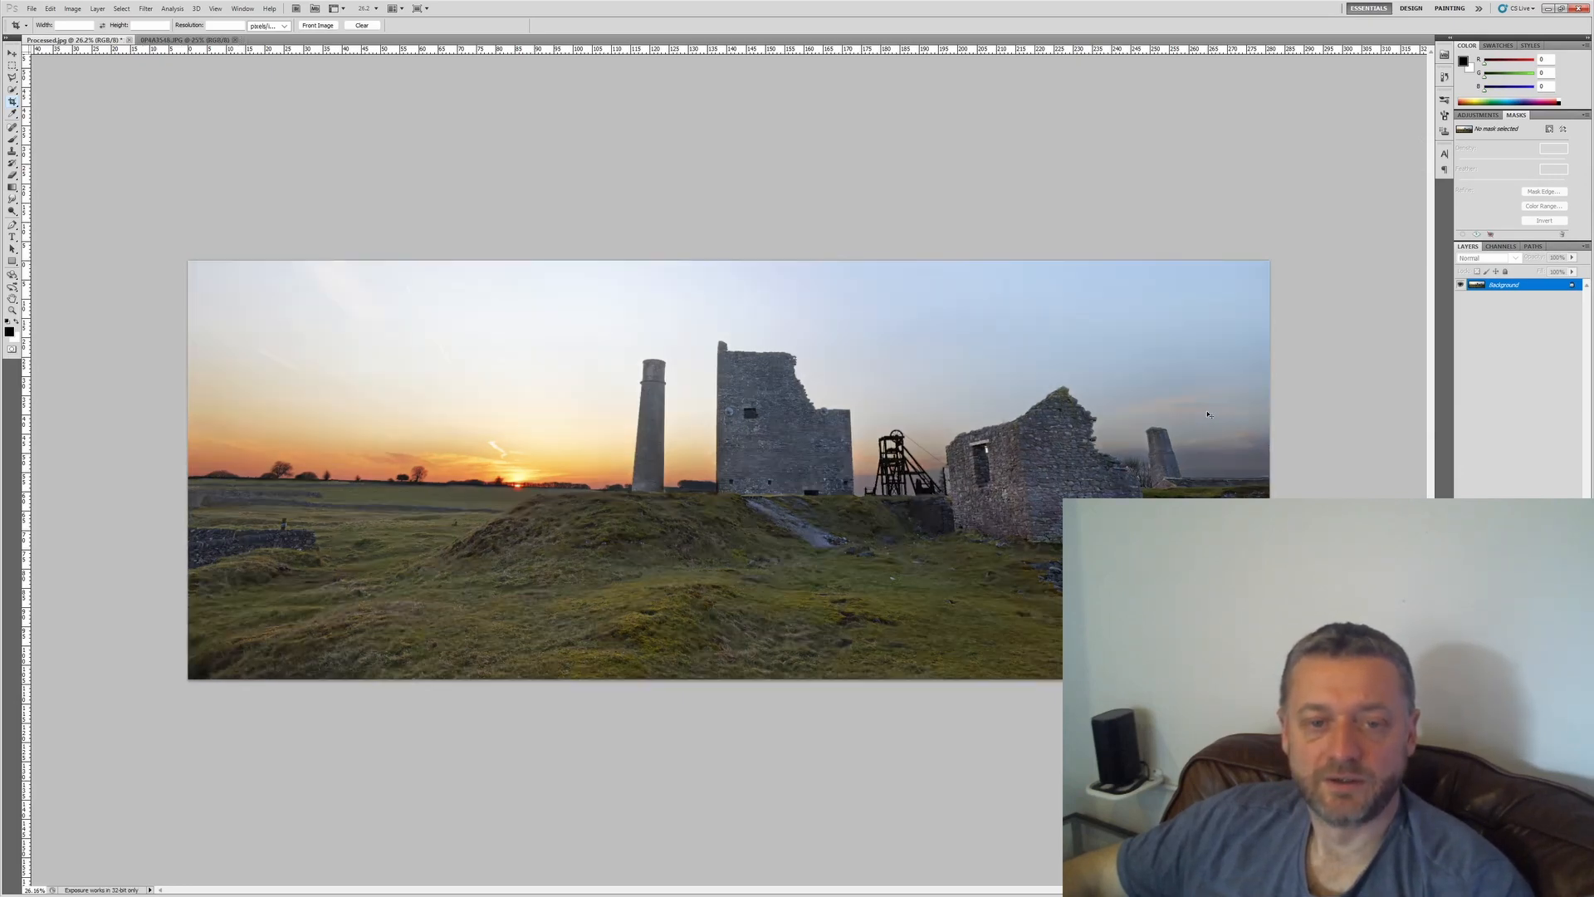
pyautogui.hotkey('ctrl', 'z')
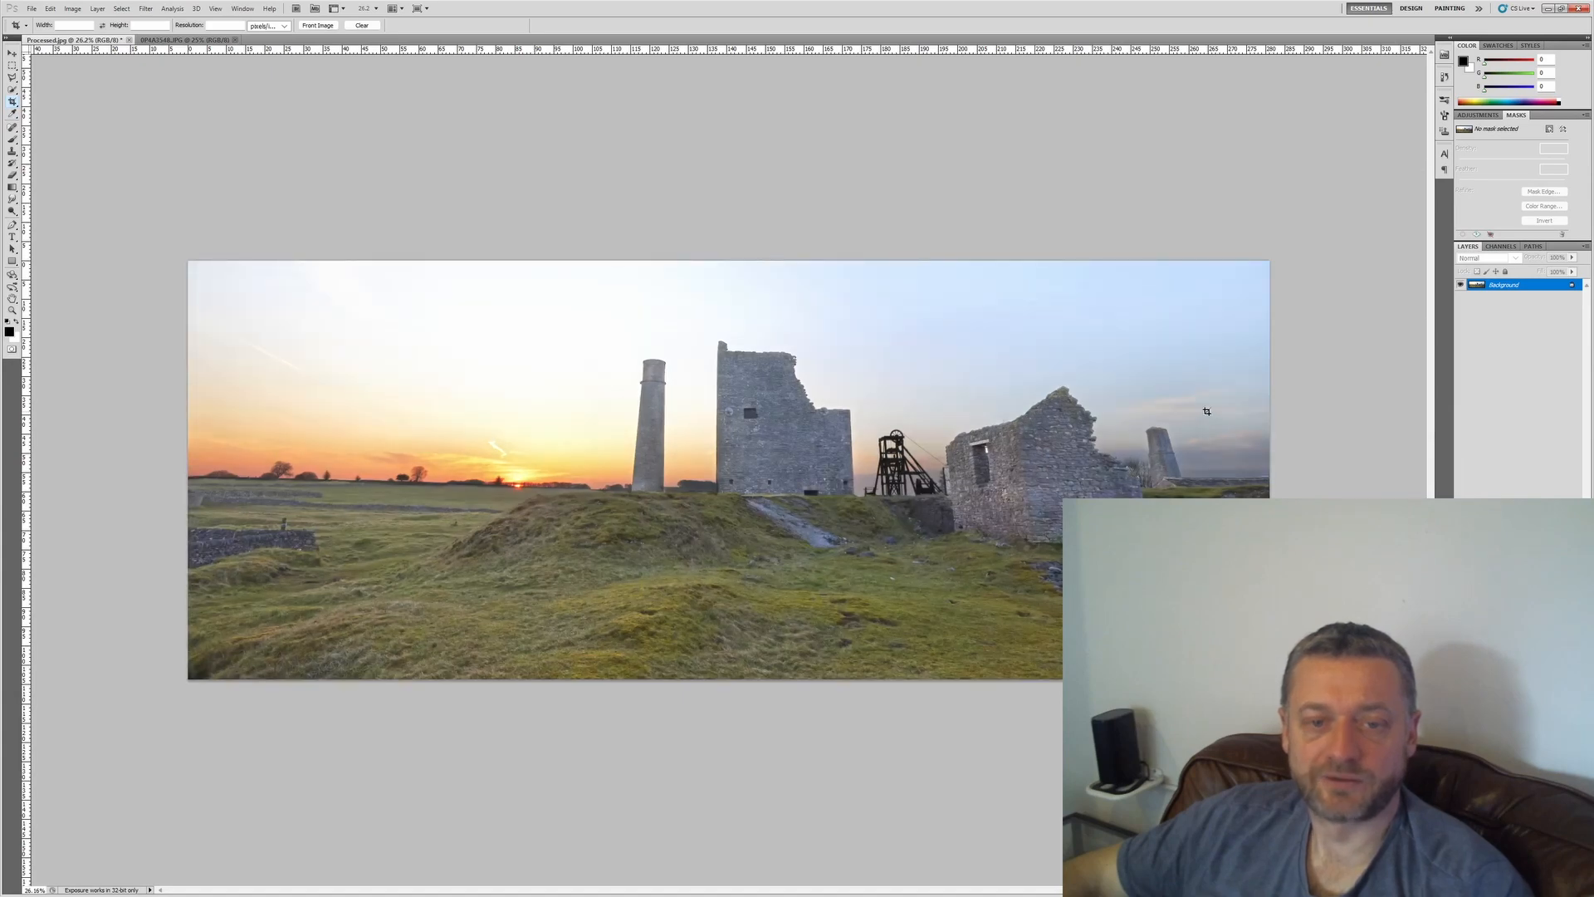
# Step: Increase the contrast of the HDR-toned photo slightly with Brightness/Contrast
pyautogui.hotkey('alt', 'i')
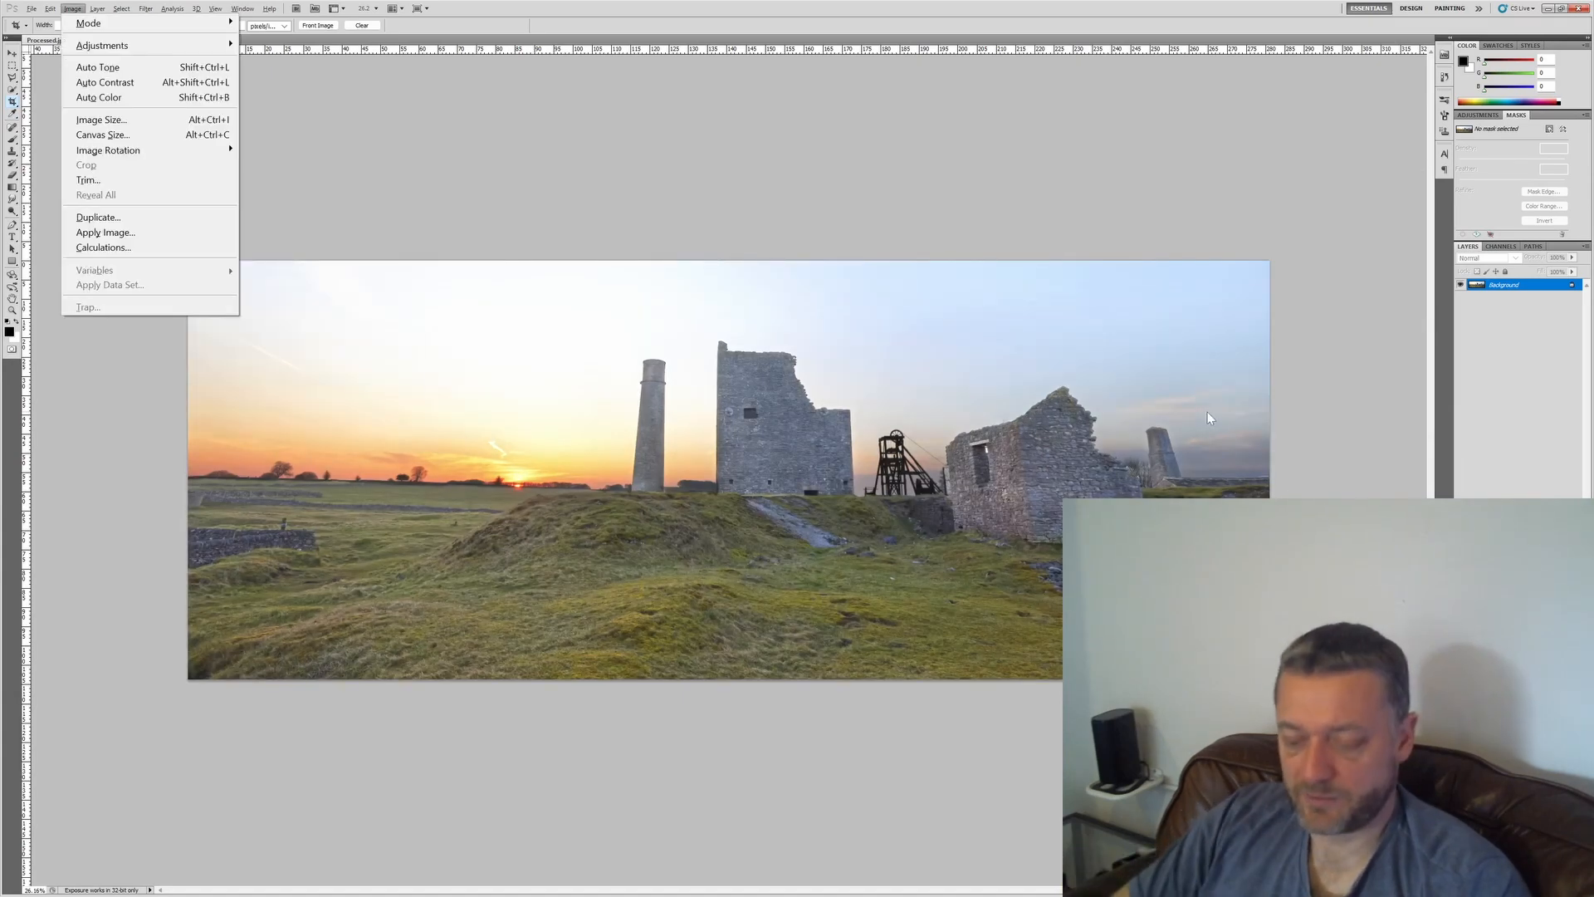
pyautogui.press('a')
pyautogui.press('c')
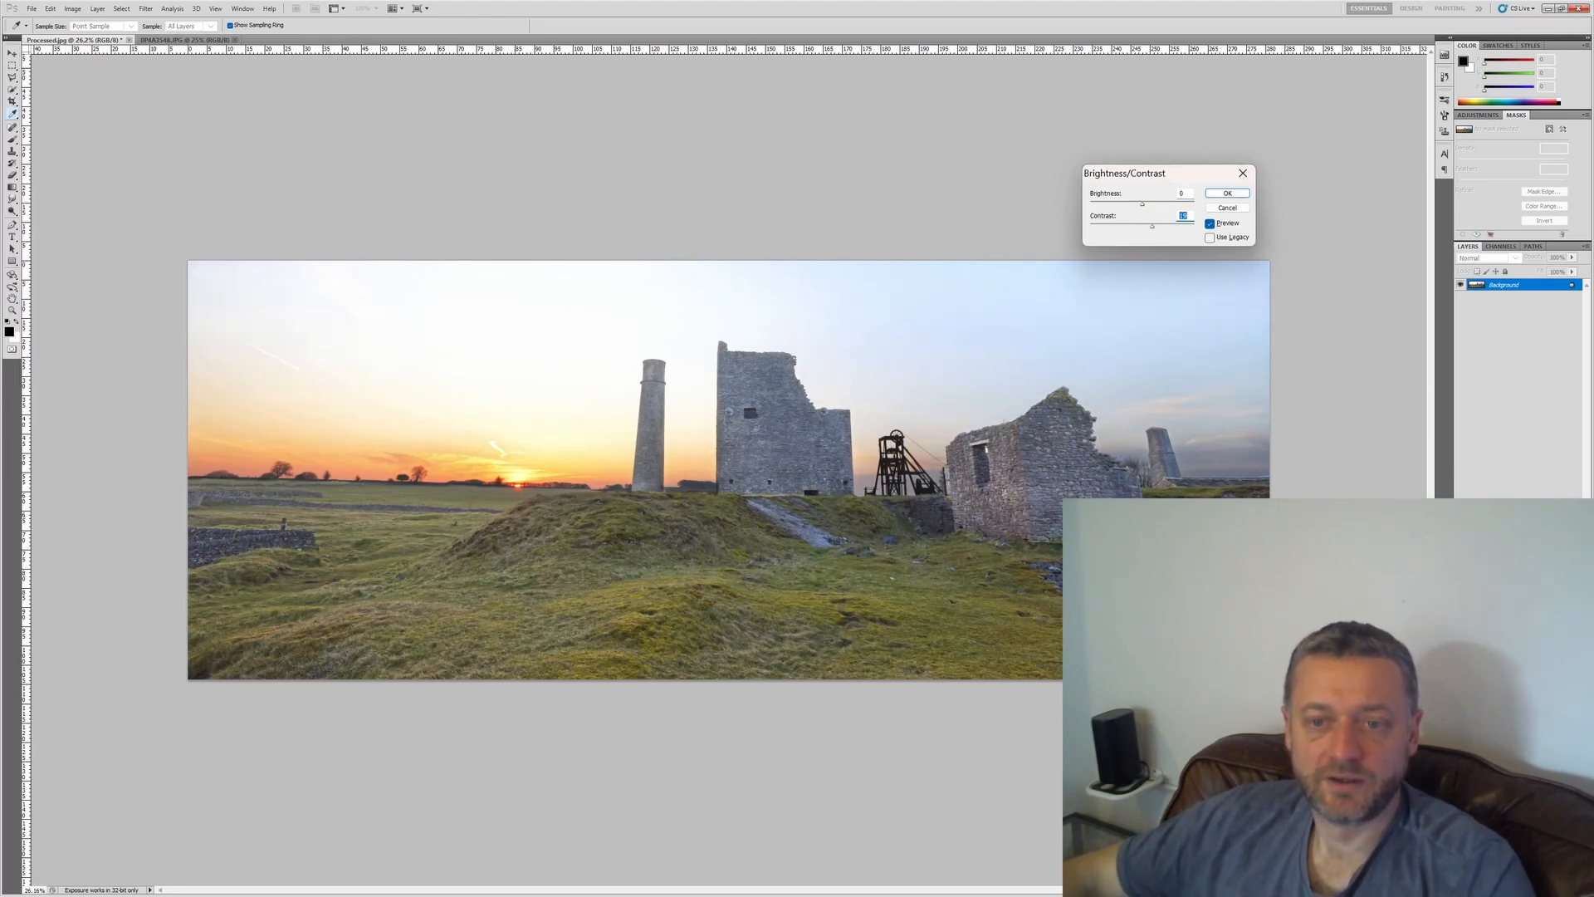
pyautogui.click(1222, 200)
pyautogui.press('c')
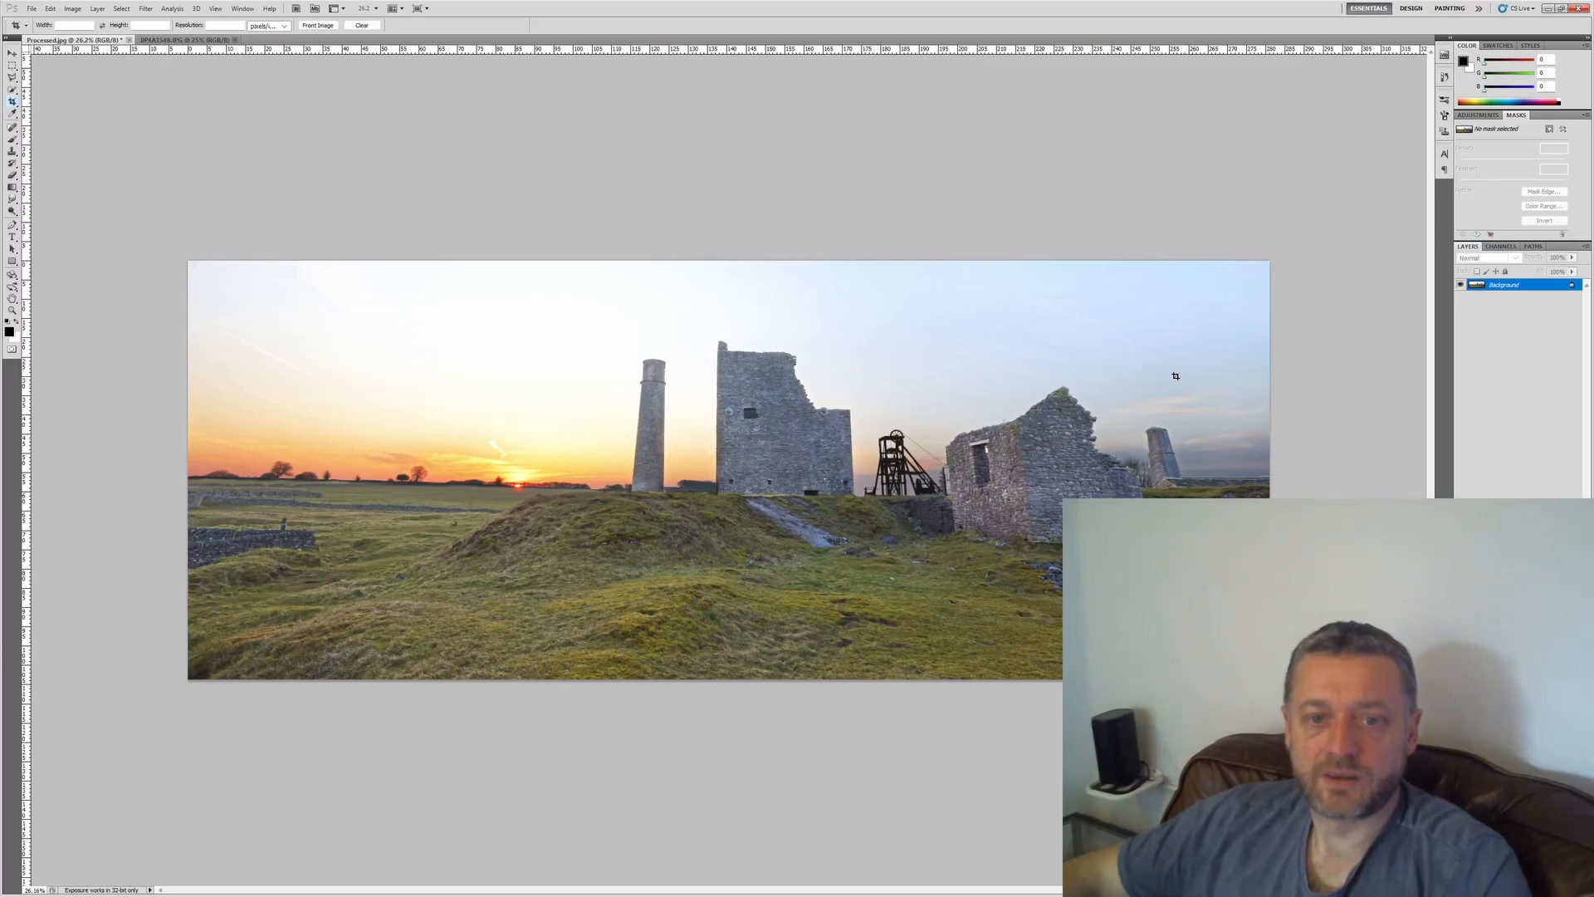
# Step: Compare the finished panorama with the unprocessed original exposure
pyautogui.hotkey('ctrl', 'Tab')
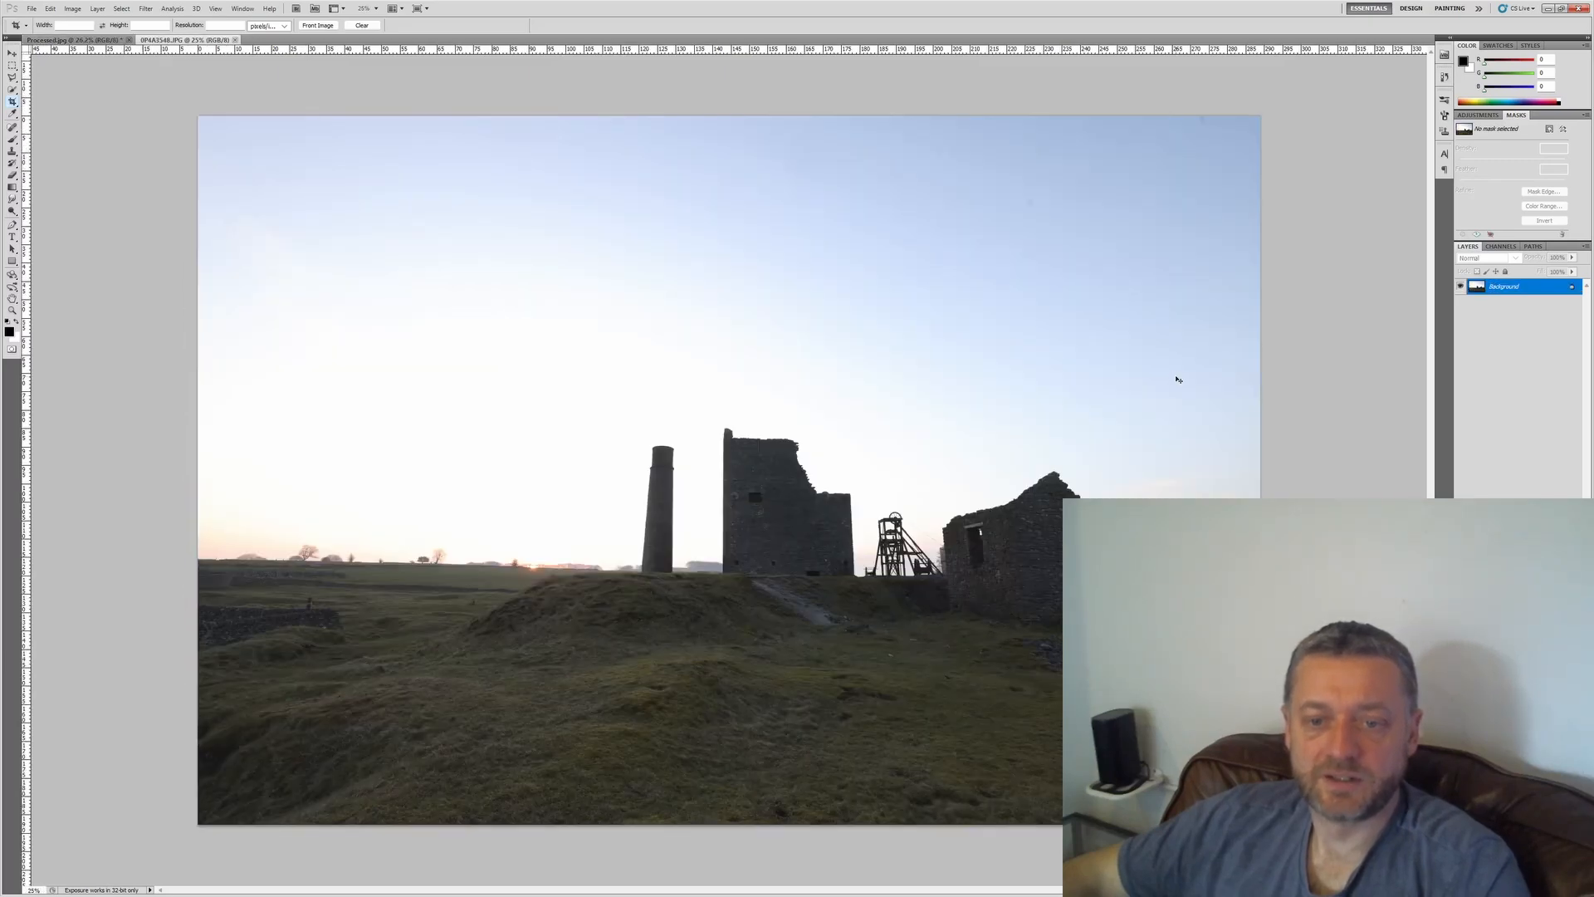
pyautogui.hotkey('ctrl', 'Tab')
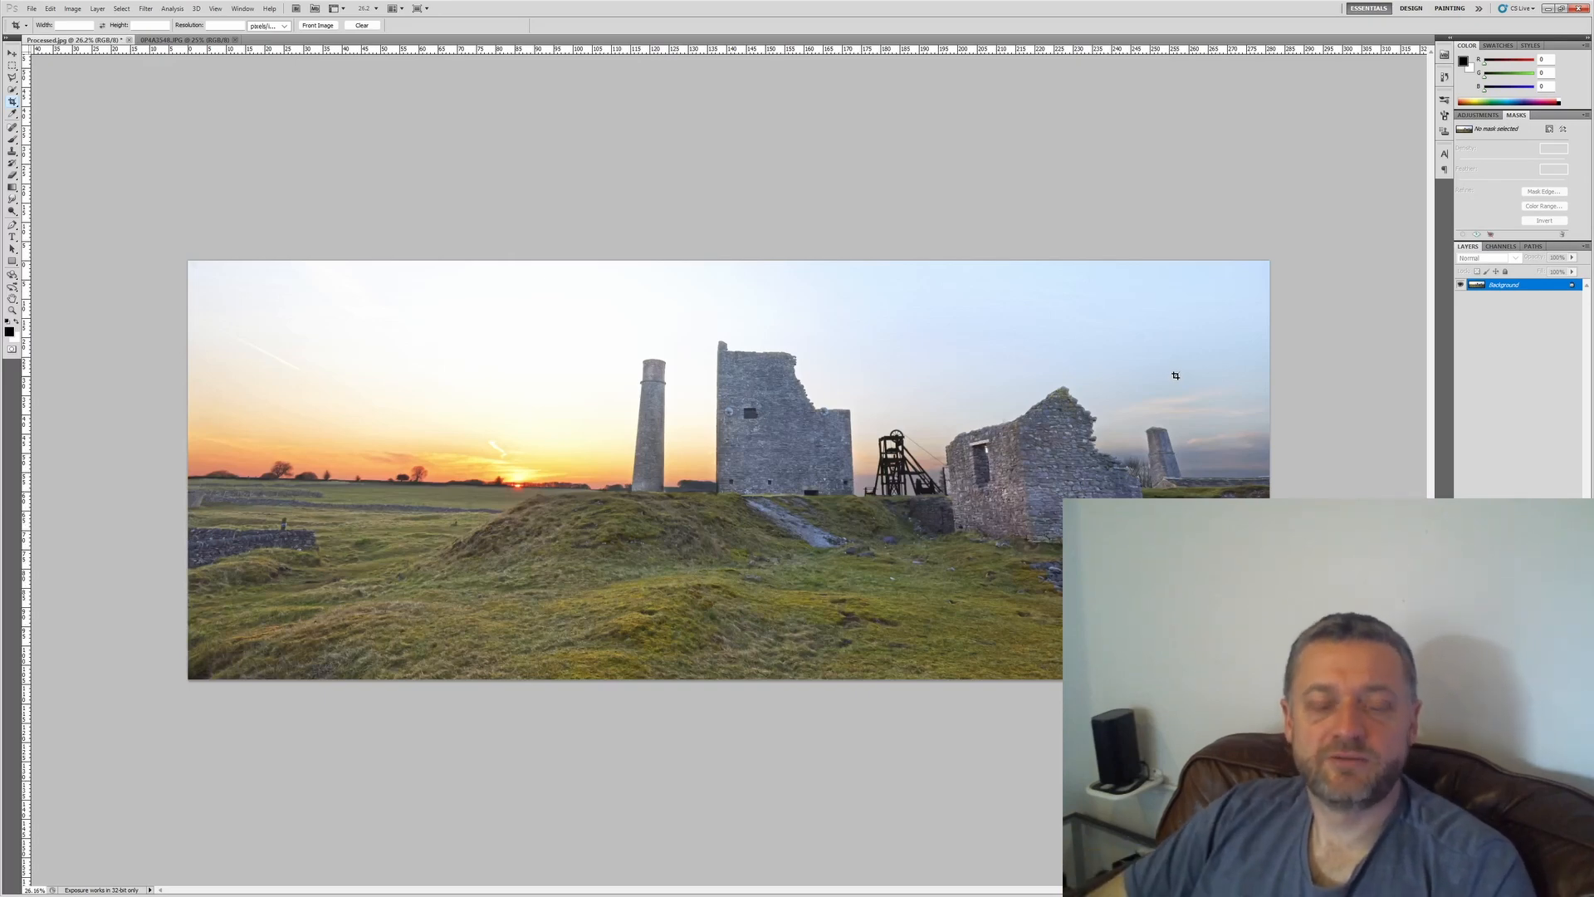
pyautogui.hotkey('alt', 'Tab')
pyautogui.hotkey('alt', 'Tab')
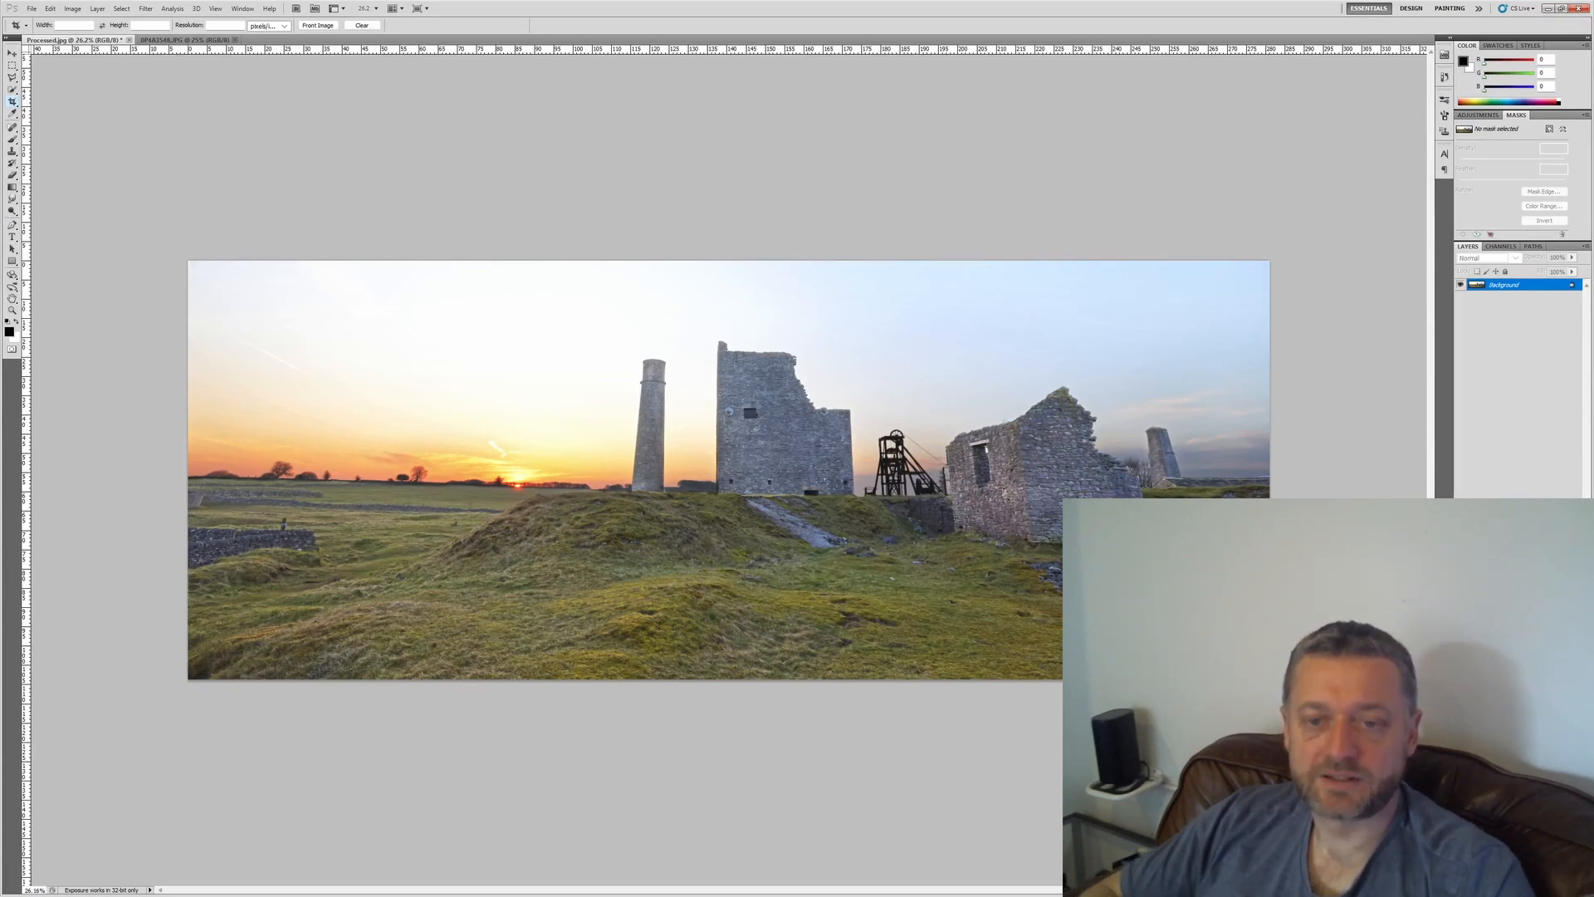
# Step: Deepen the panorama's neutral tones with Selective Color by slightly increasing the black amount in Neutrals
pyautogui.hotkey('alt', 'i')
pyautogui.press('j')
pyautogui.press('s')
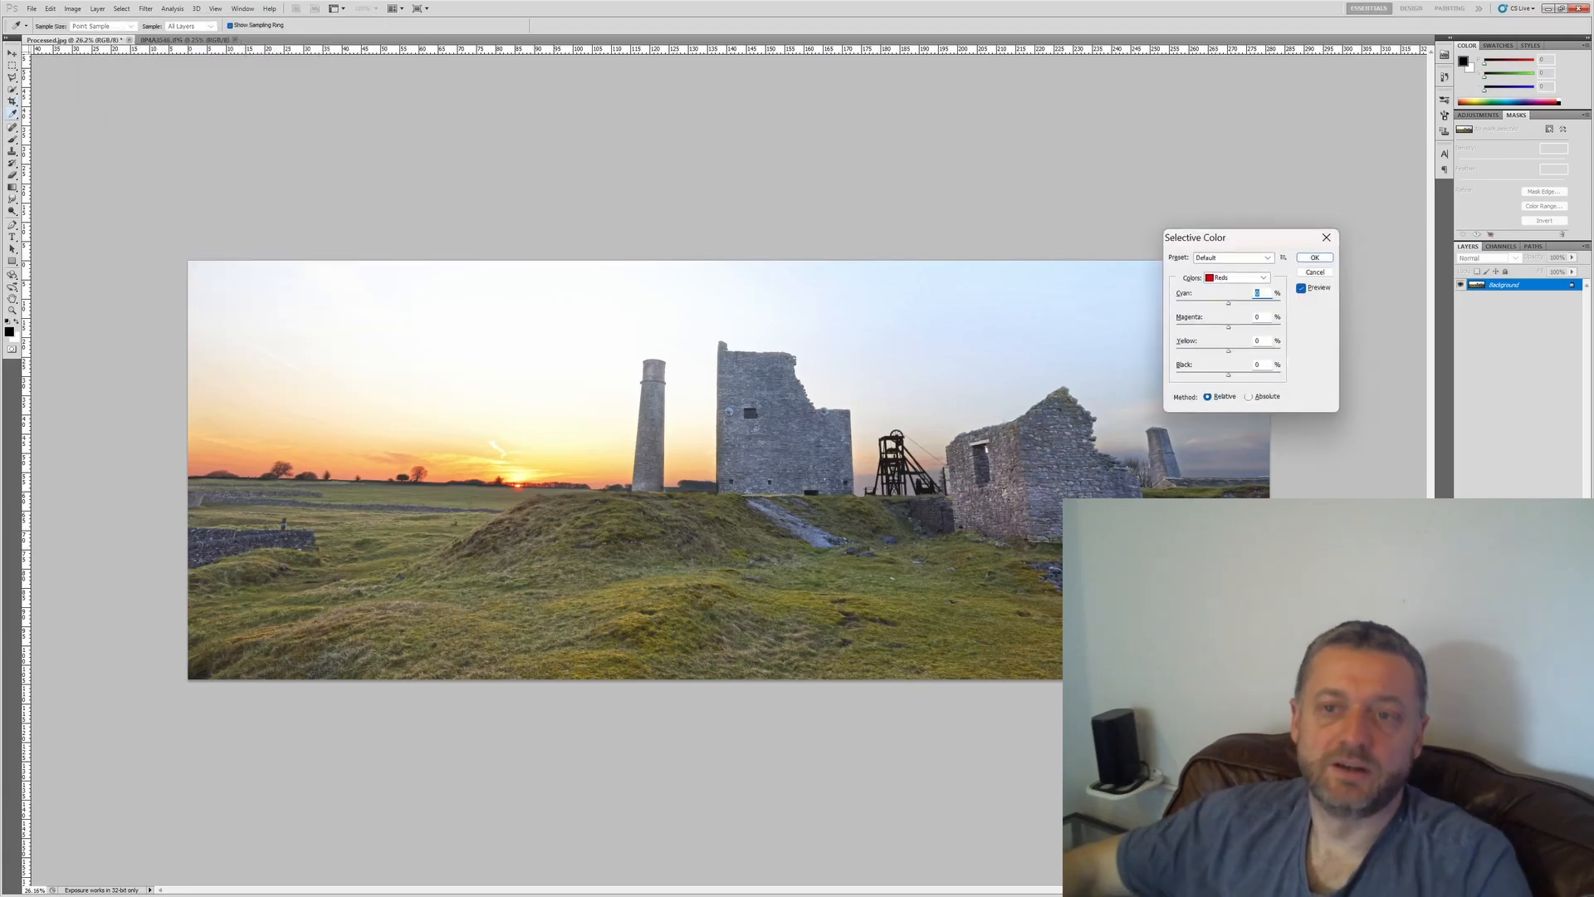
pyautogui.moveTo(1229, 304); pyautogui.dragTo(1223, 304)
pyautogui.moveTo(1229, 327); pyautogui.dragTo(1234, 351)
pyautogui.click(1237, 278)
pyautogui.click(1237, 278)
pyautogui.click(1237, 277)
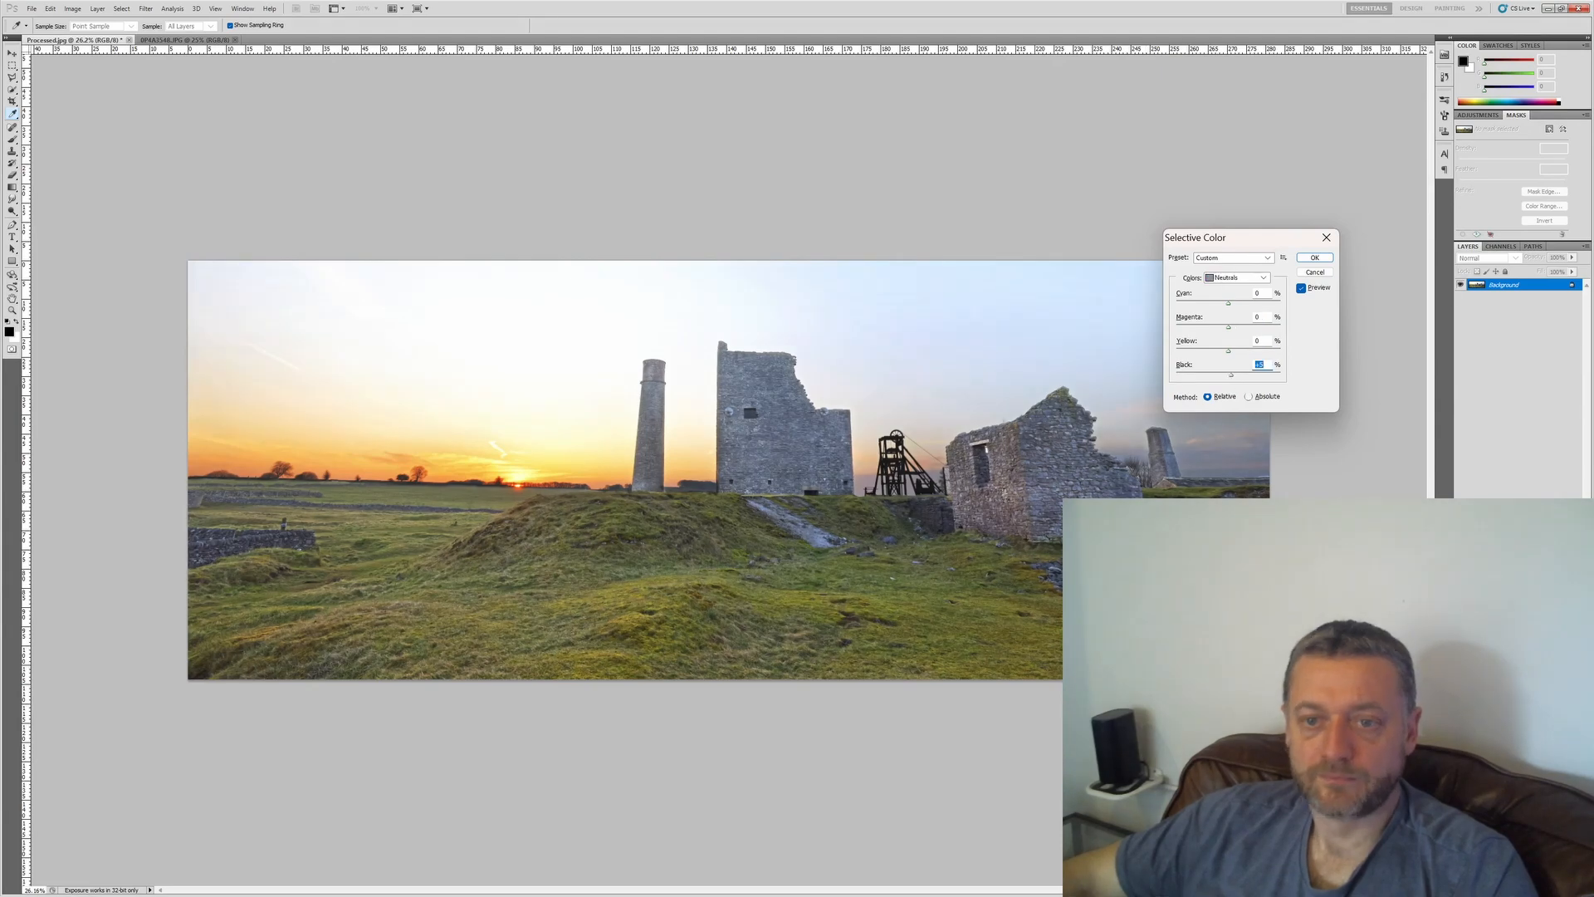
pyautogui.press('Return')
pyautogui.press('c')
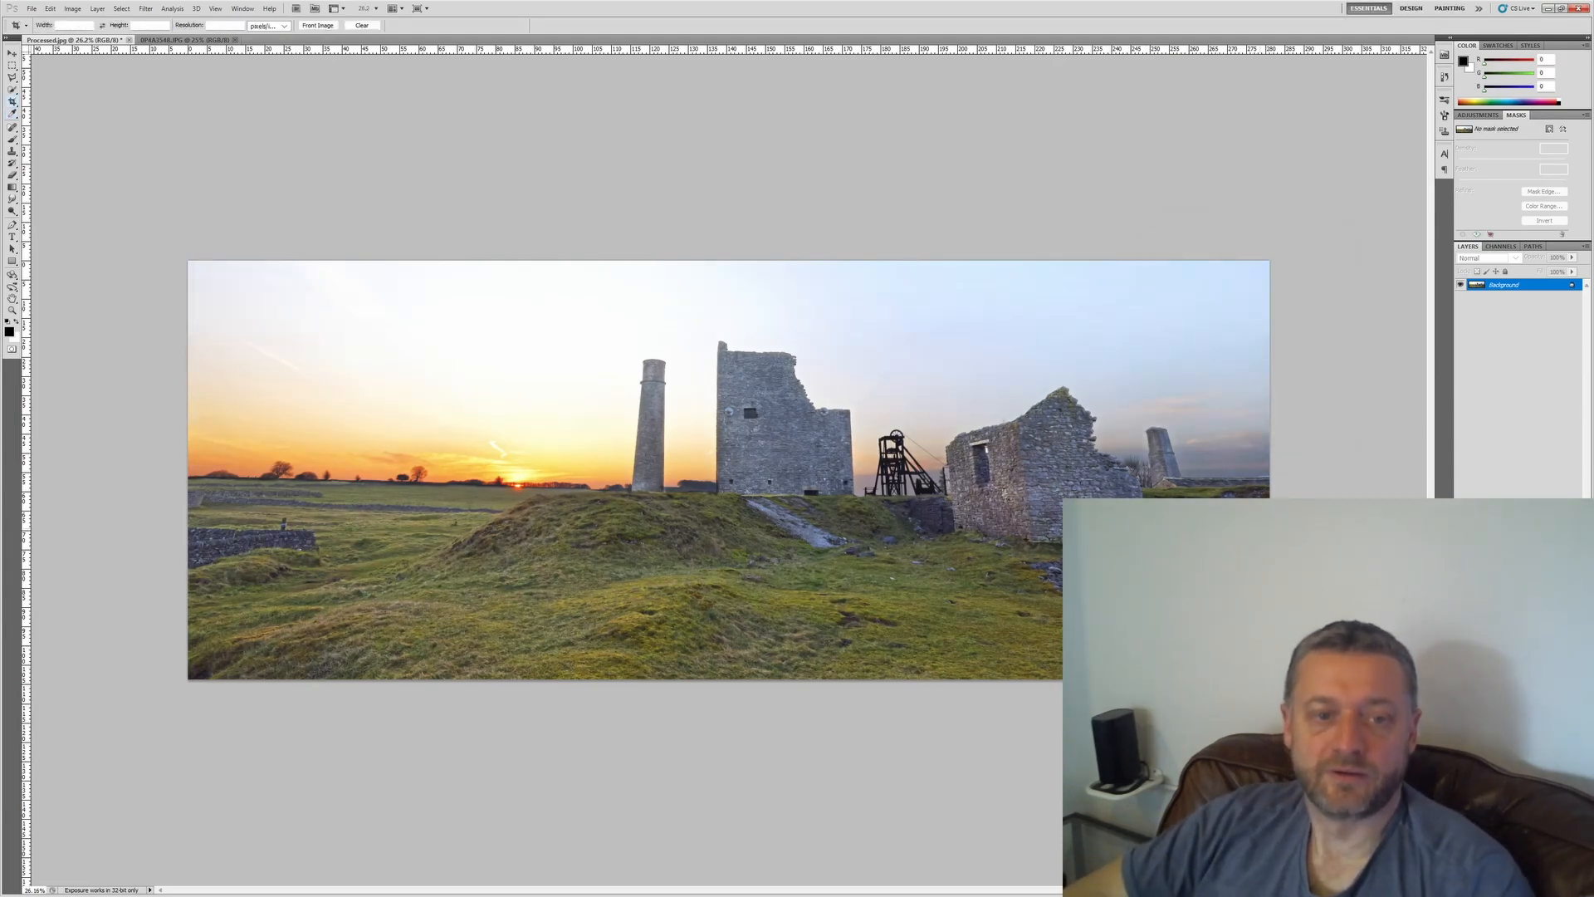
pyautogui.press('alt')
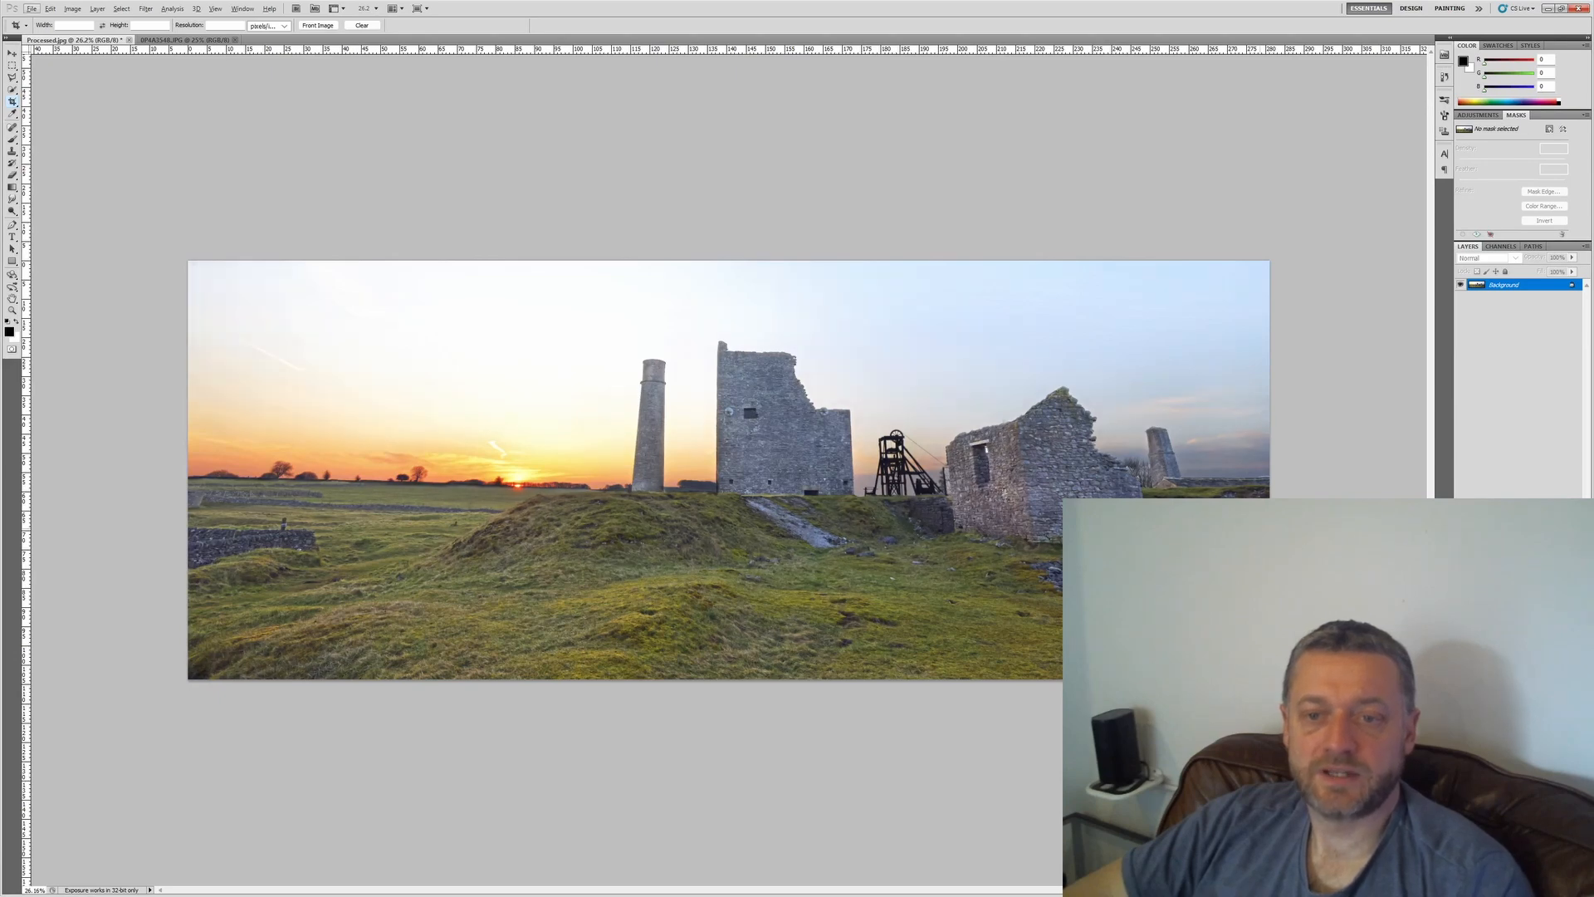
pyautogui.press('Right')
pyautogui.press('Down')
pyautogui.press('Down')
pyautogui.press('Escape')
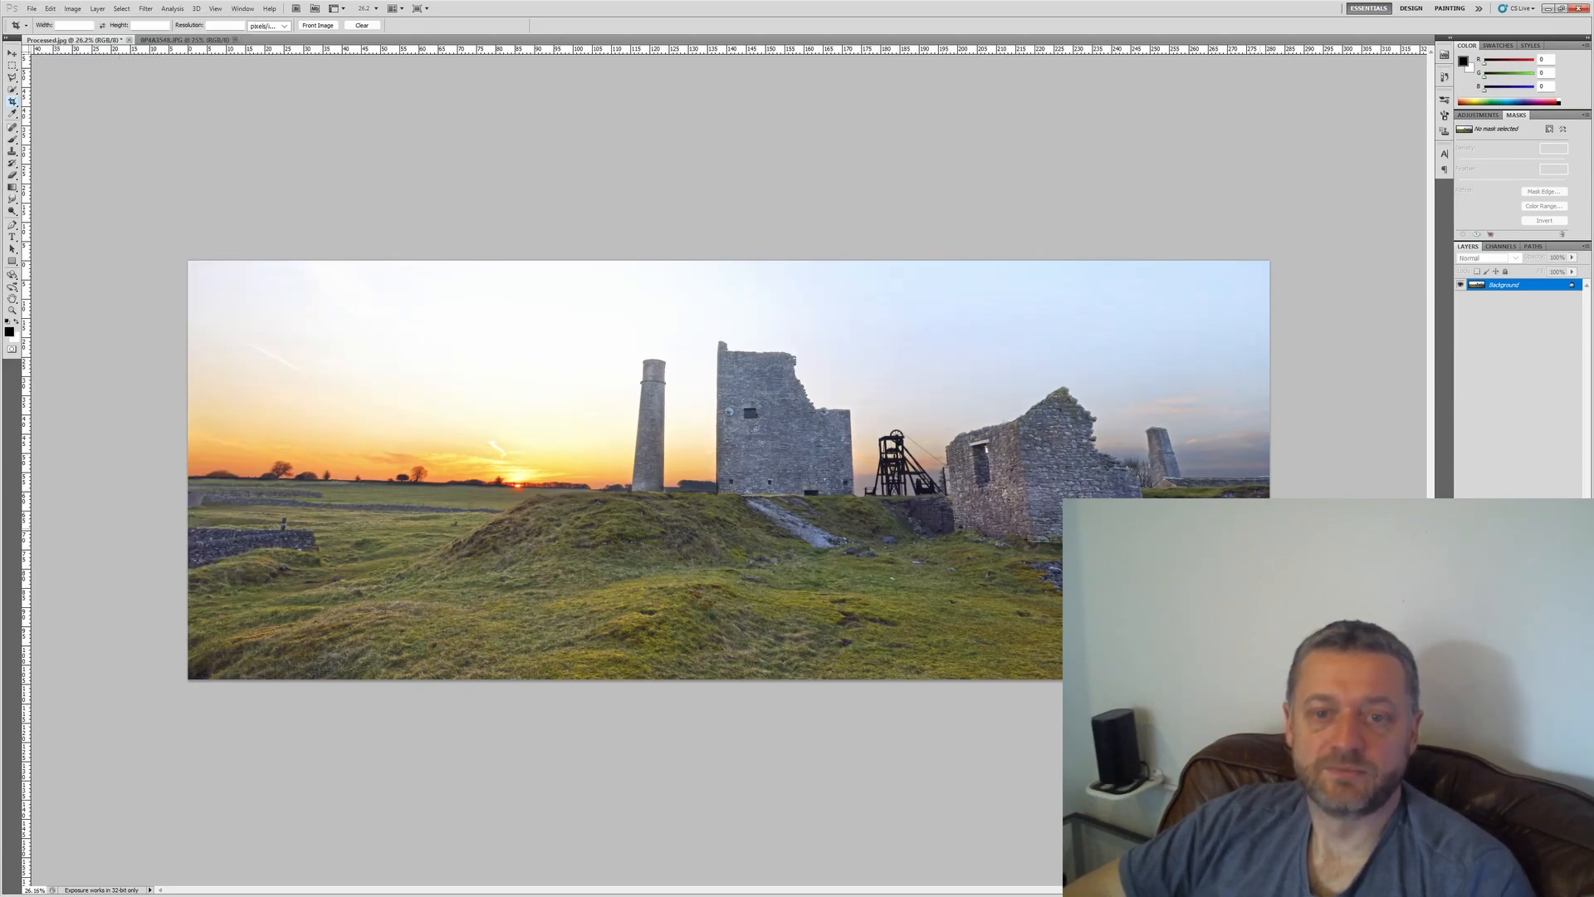
# Step: Darken the upper sky with a semi-transparent black gradient running from above the photo down to the top of the tall ruin
pyautogui.click(12, 188)
pyautogui.moveTo(683, 194); pyautogui.dragTo(716, 342)
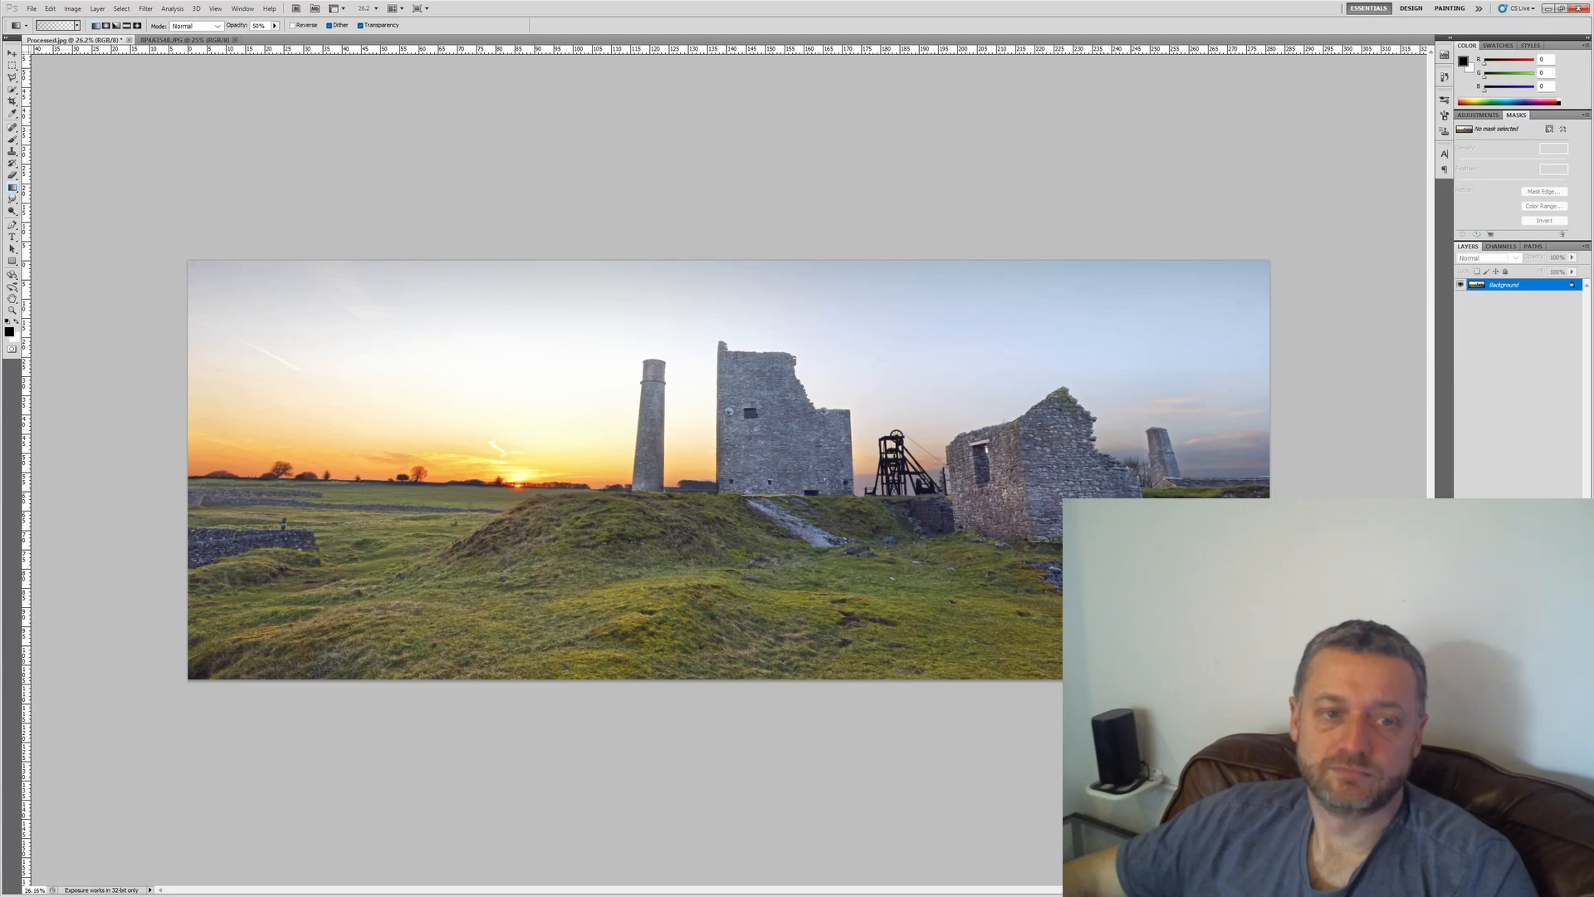
pyautogui.scroll(-4, 728, 344)
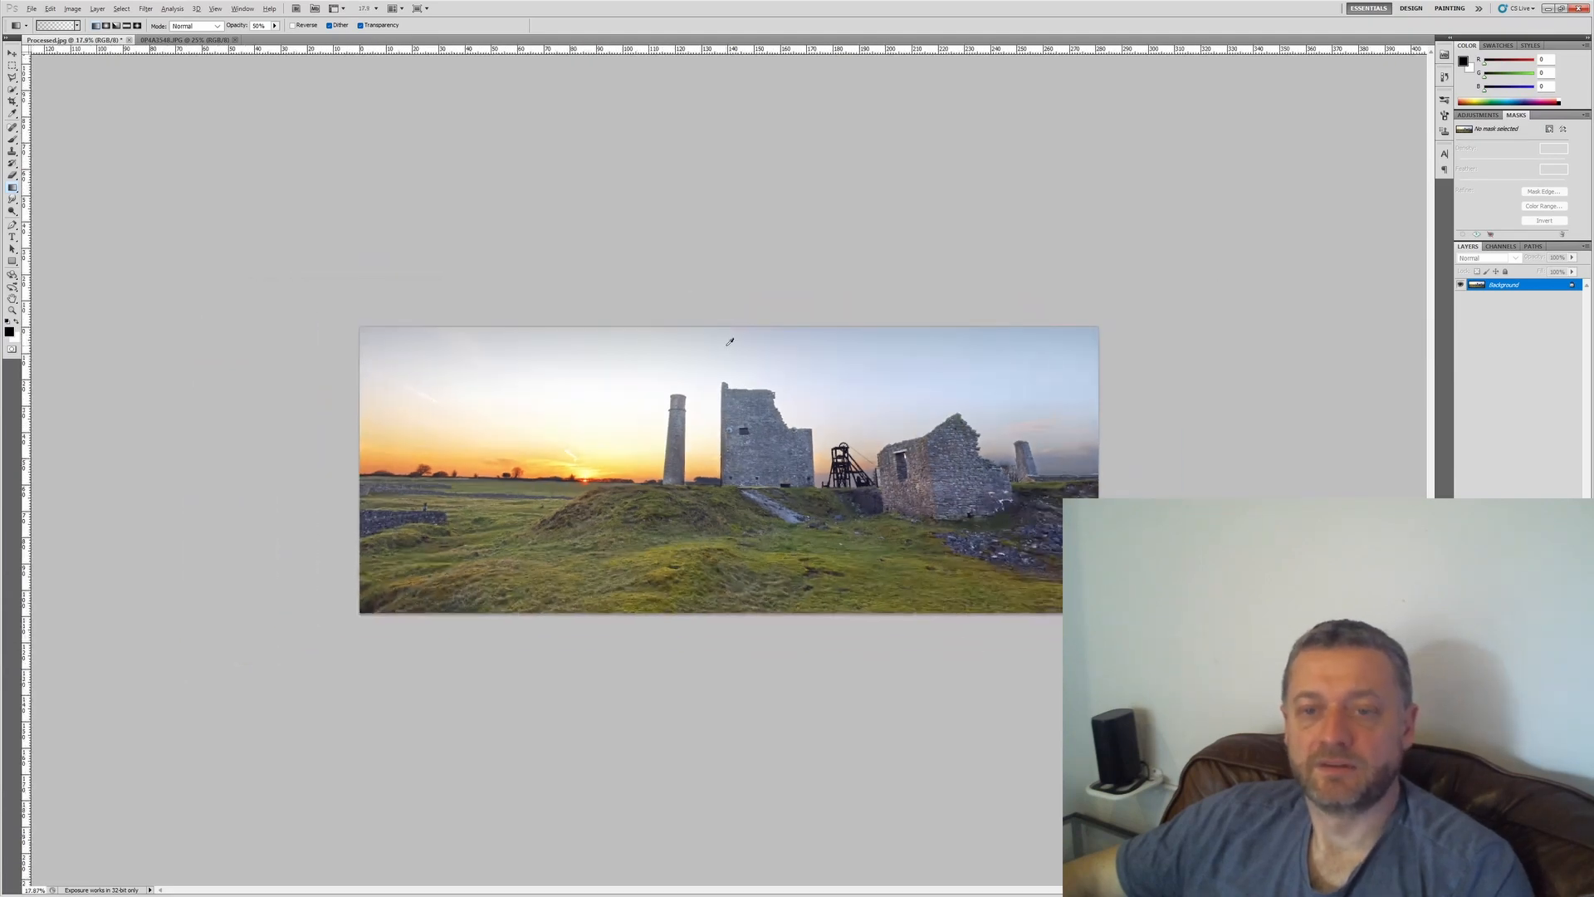
pyautogui.scroll(1, 729, 343)
pyautogui.scroll(2, 730, 342)
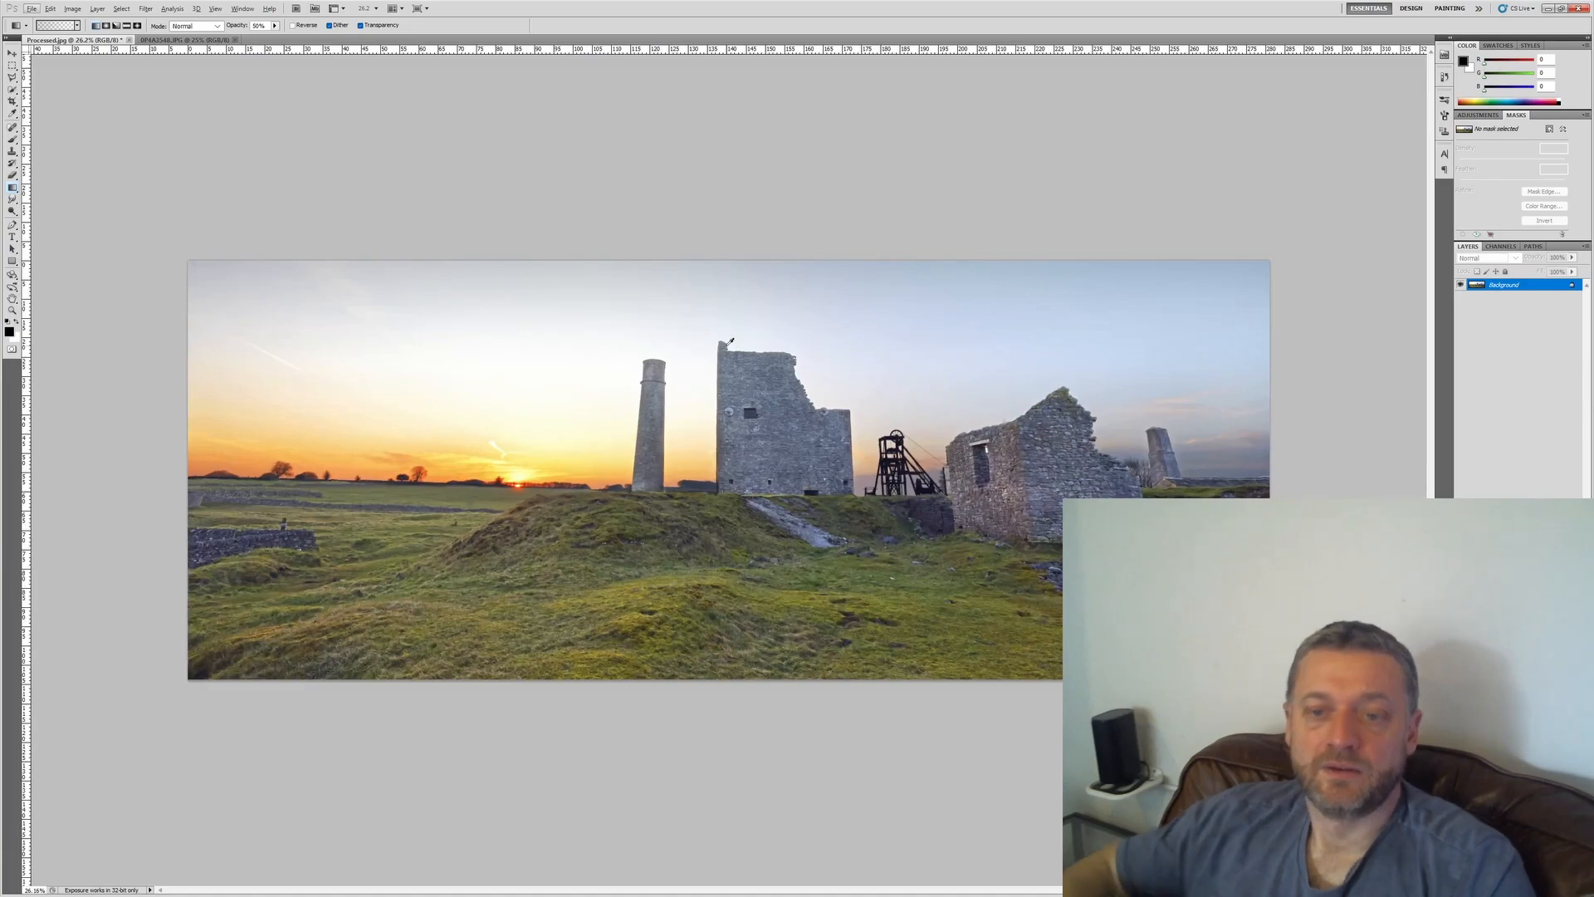